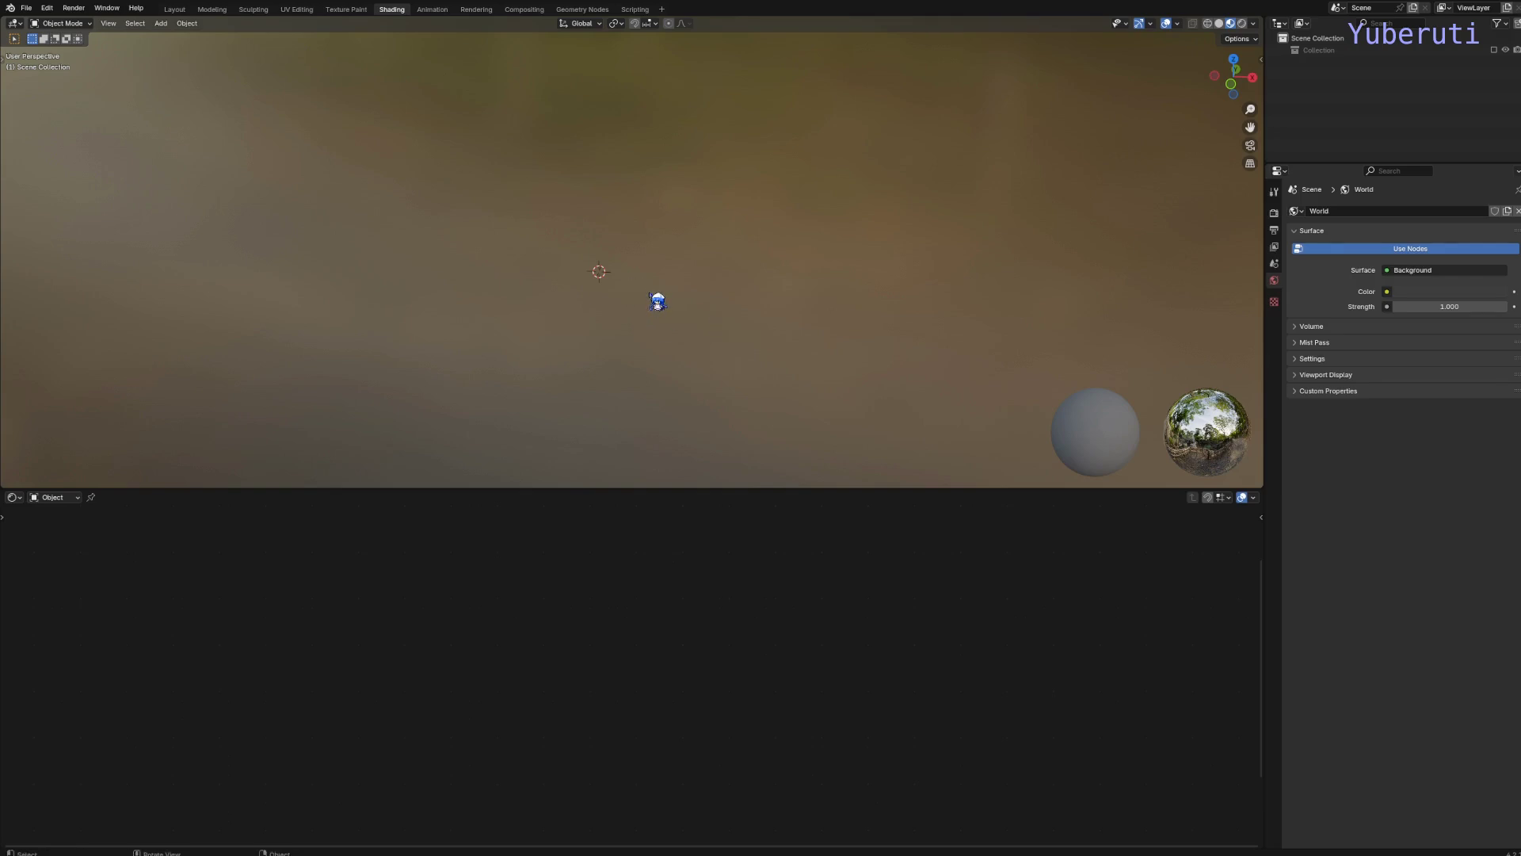
# Step: Add a UV sphere mesh to the empty scene
pyautogui.hotkey('shift', 'a')
pyautogui.moveTo(654, 316)
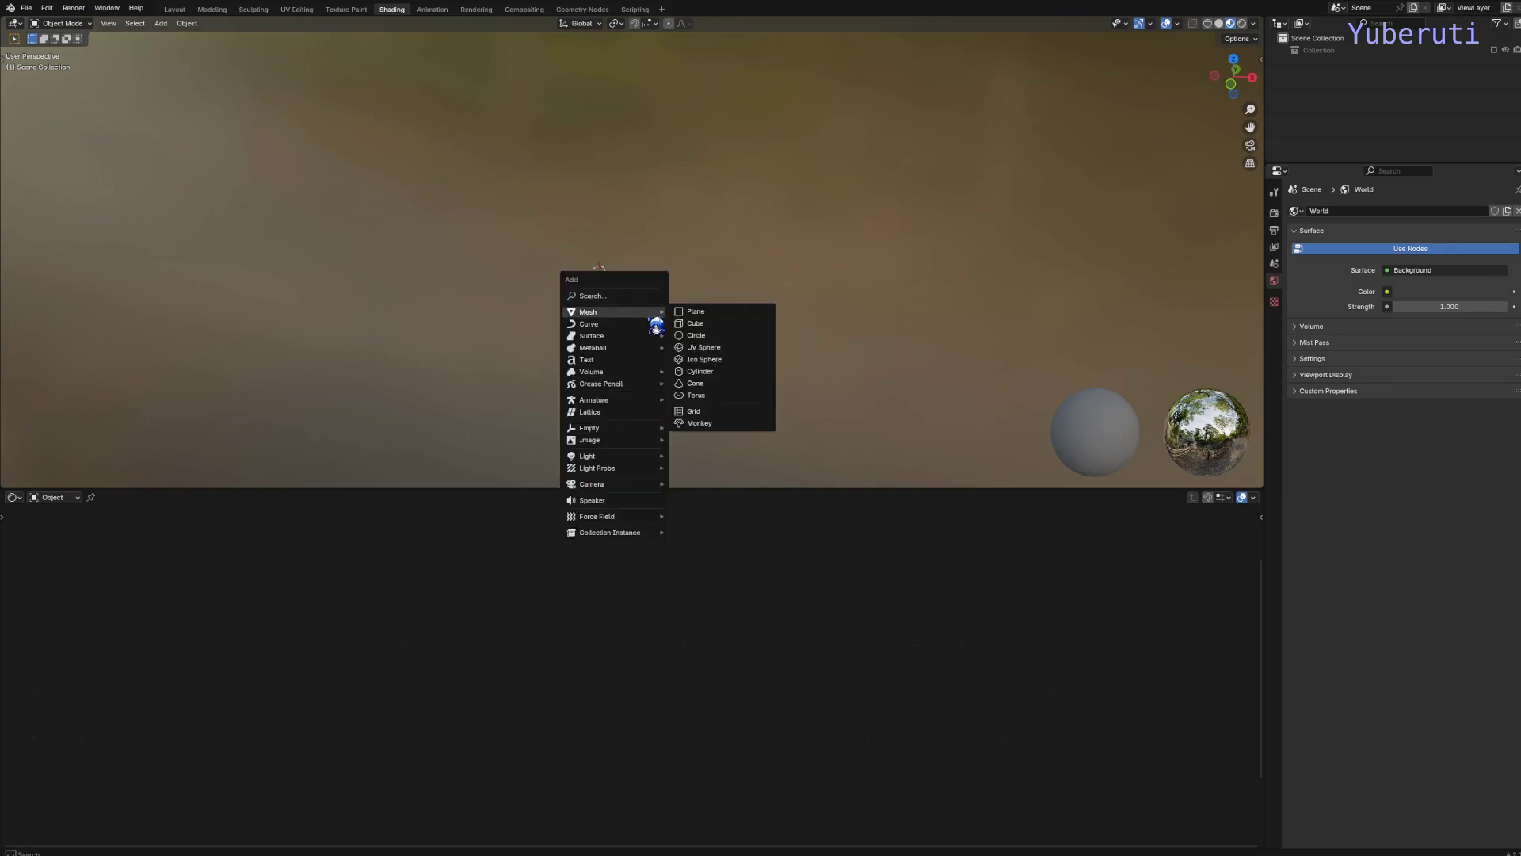
pyautogui.click(686, 348)
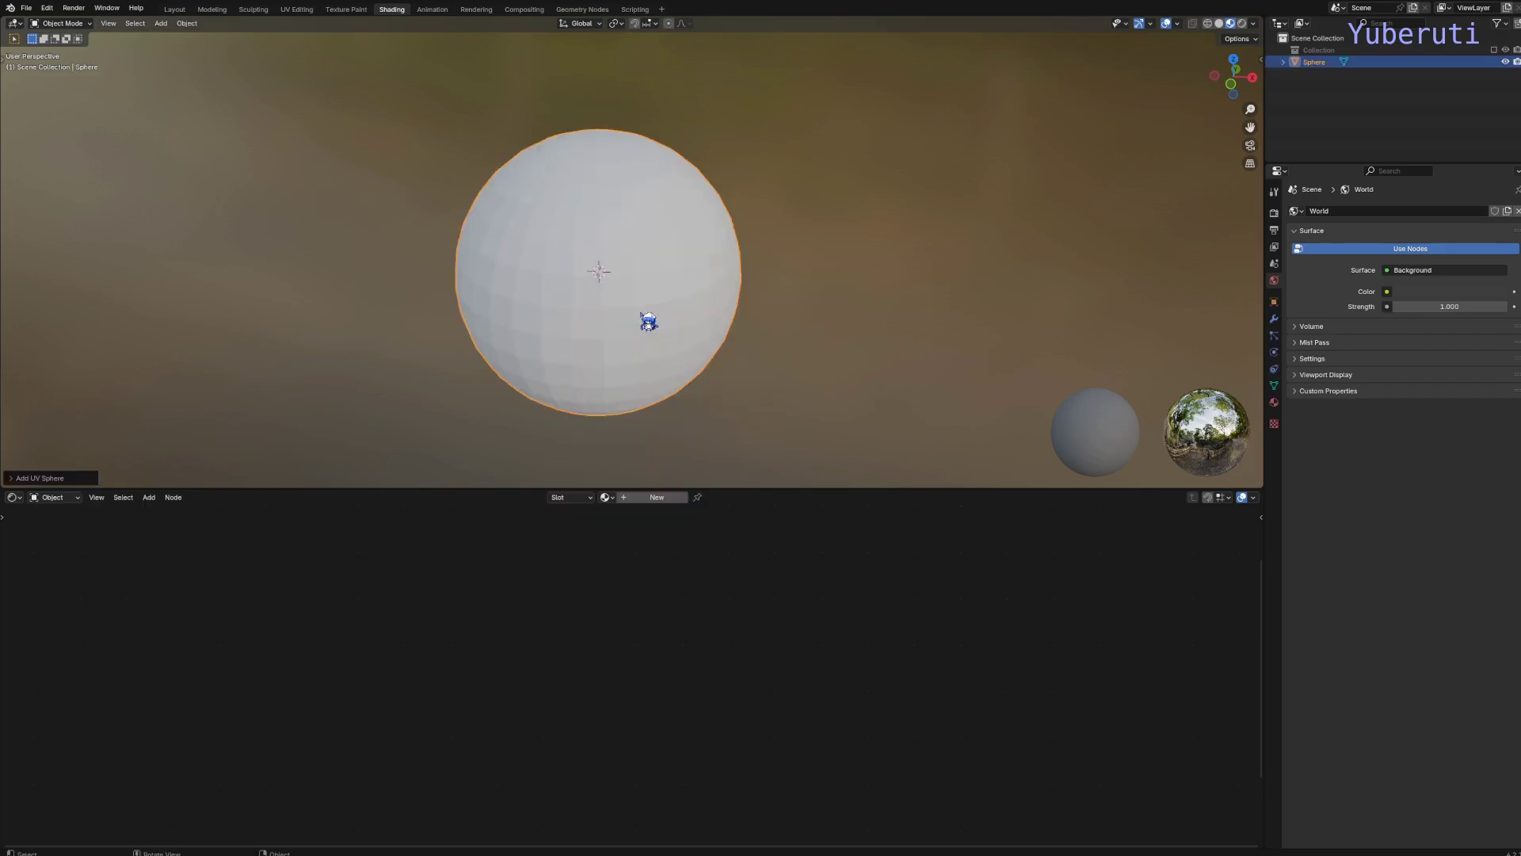
pyautogui.moveTo(645, 299); pyautogui.dragTo(744, 312, button='middle')
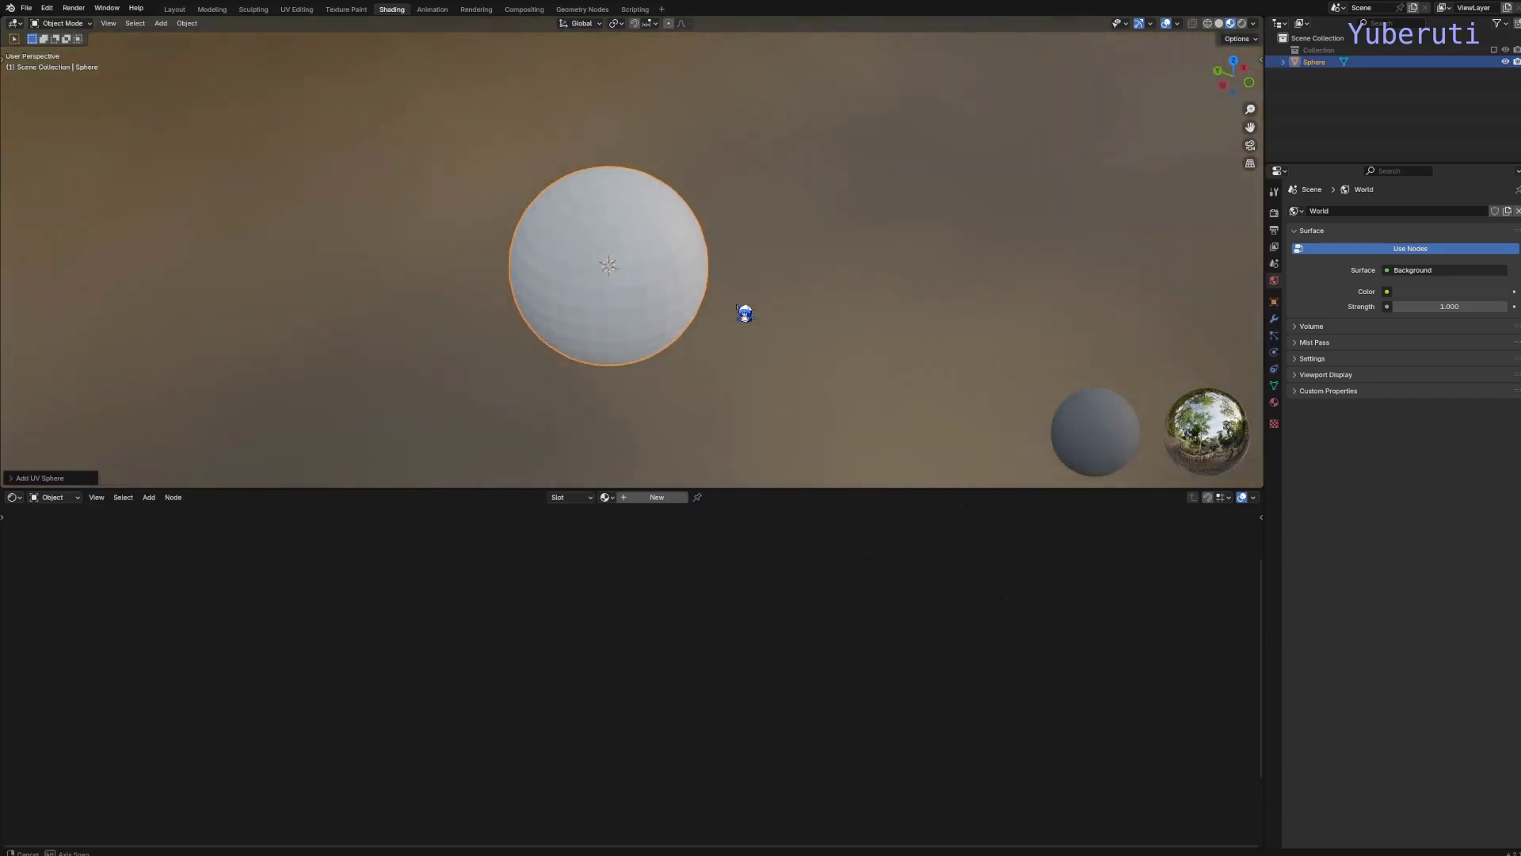
# Step: Apply Shade Smooth to the sphere
pyautogui.rightClick(627, 287)
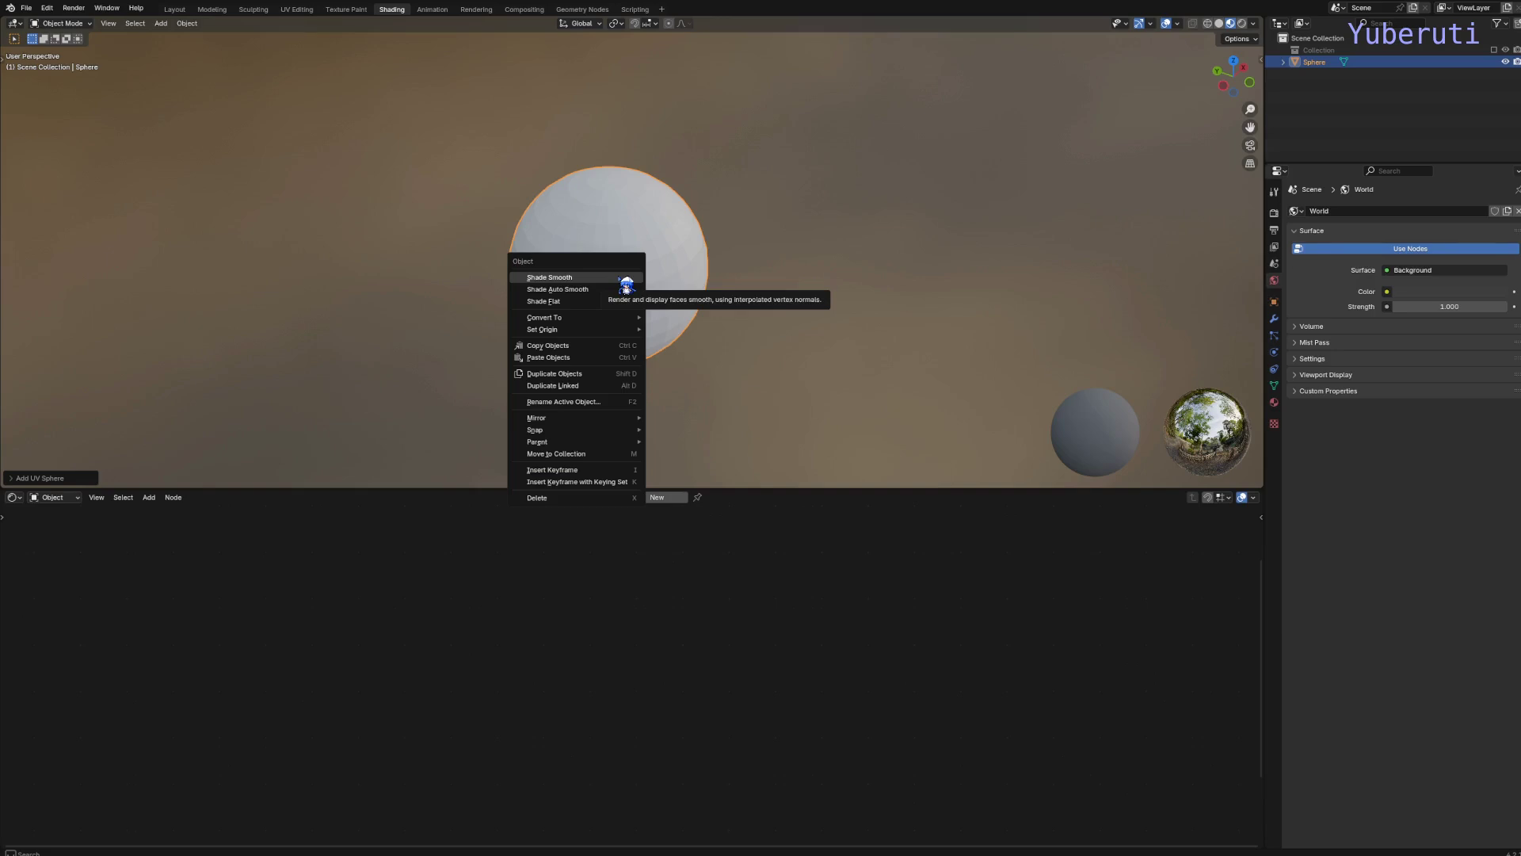
pyautogui.click(626, 284)
pyautogui.moveTo(625, 288)
pyautogui.mouseDown(button='middle')
pyautogui.moveTo(655, 306)
pyautogui.moveTo(621, 279)
pyautogui.moveTo(638, 274)
pyautogui.mouseUp(button='middle')
pyautogui.scroll(-1, 682, 302)
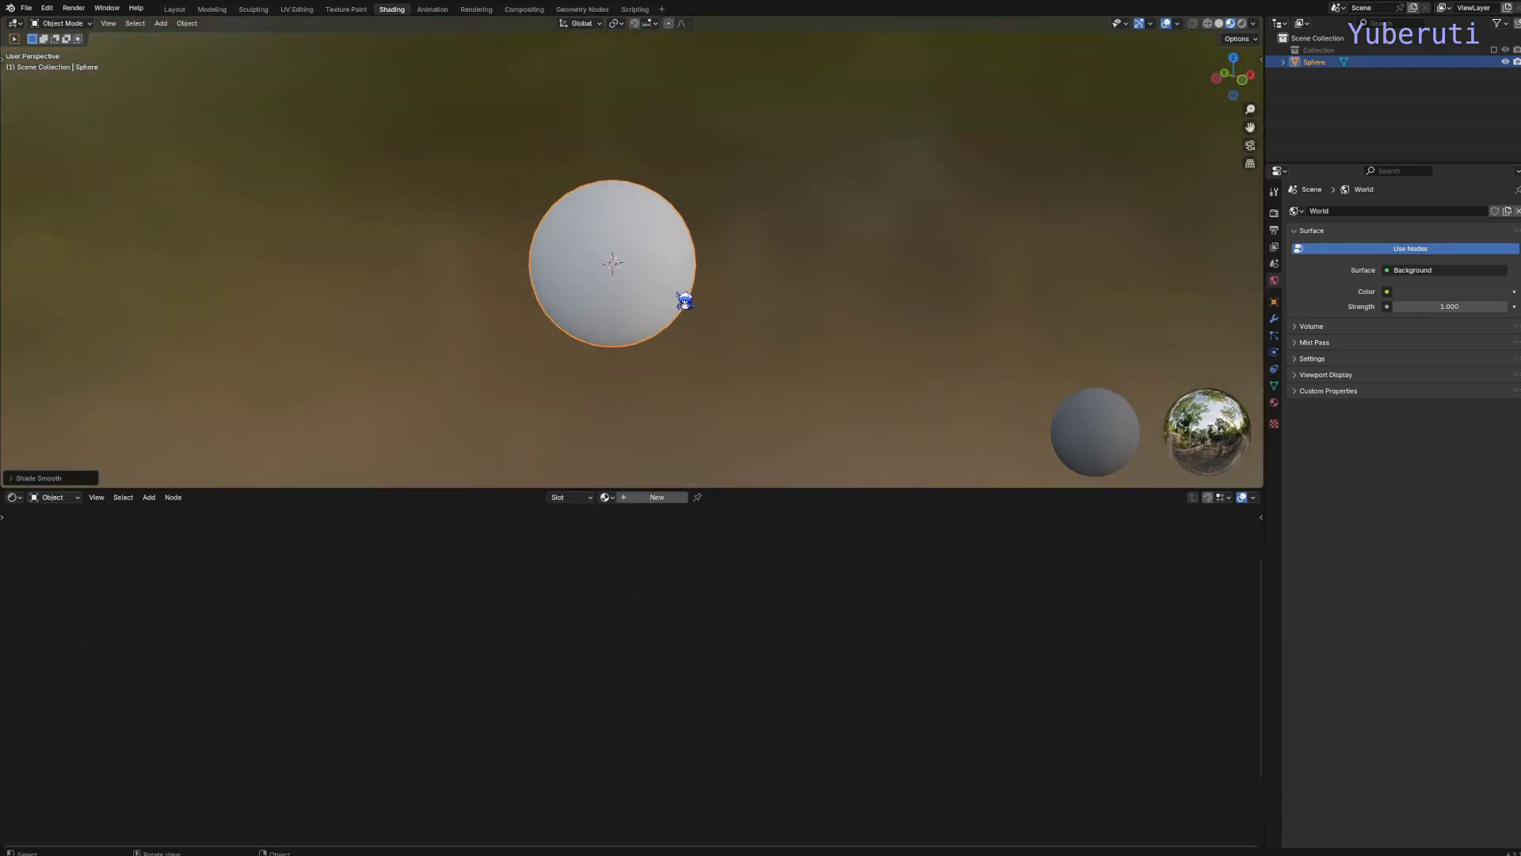
# Step: Create a new material on the sphere and name it 'energy.ball'
pyautogui.click(1274, 401)
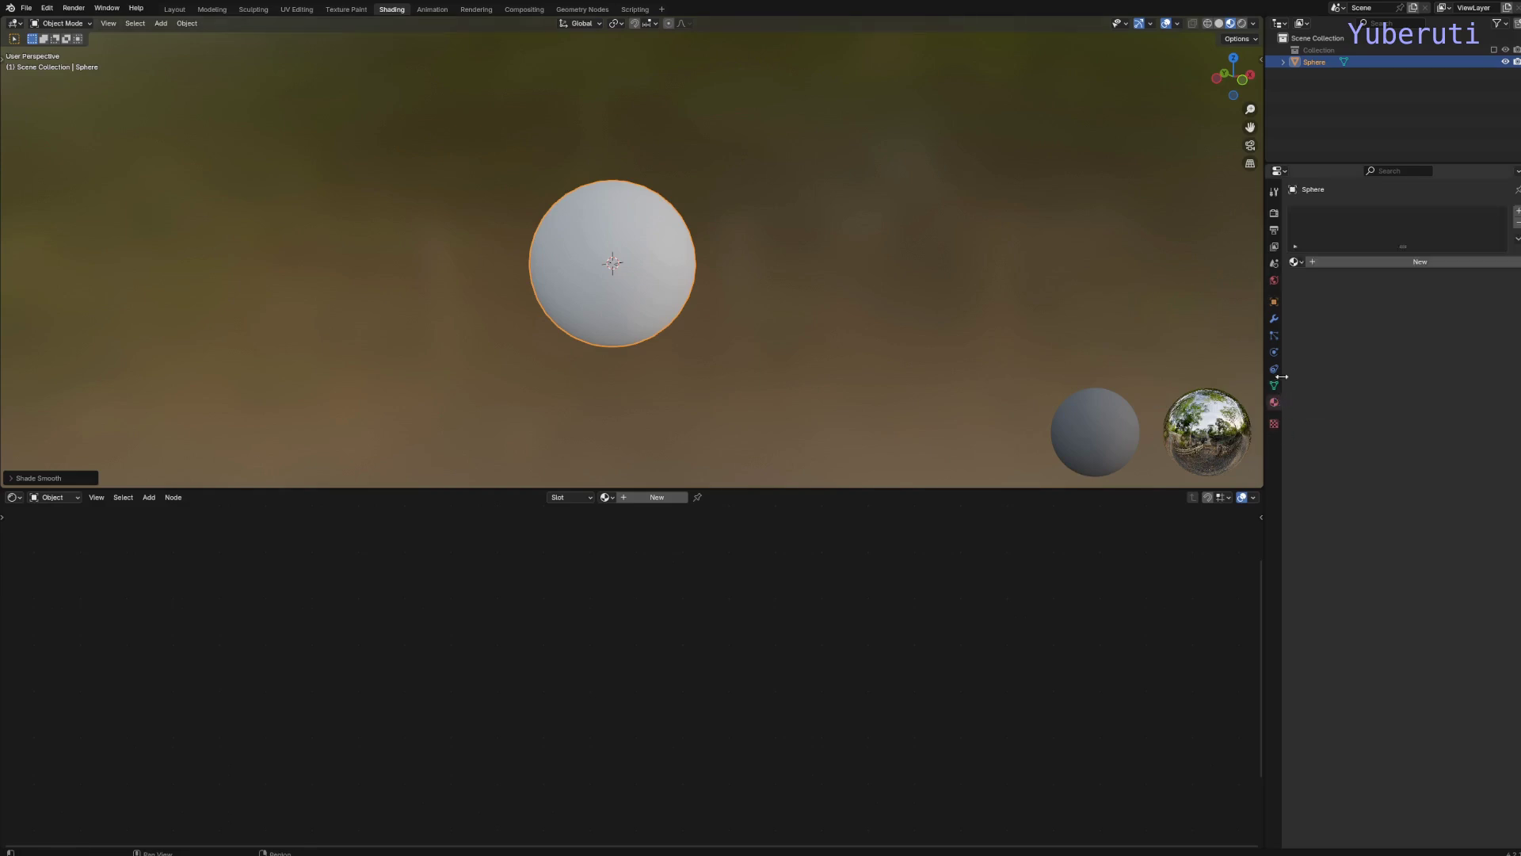
pyautogui.click(1399, 262)
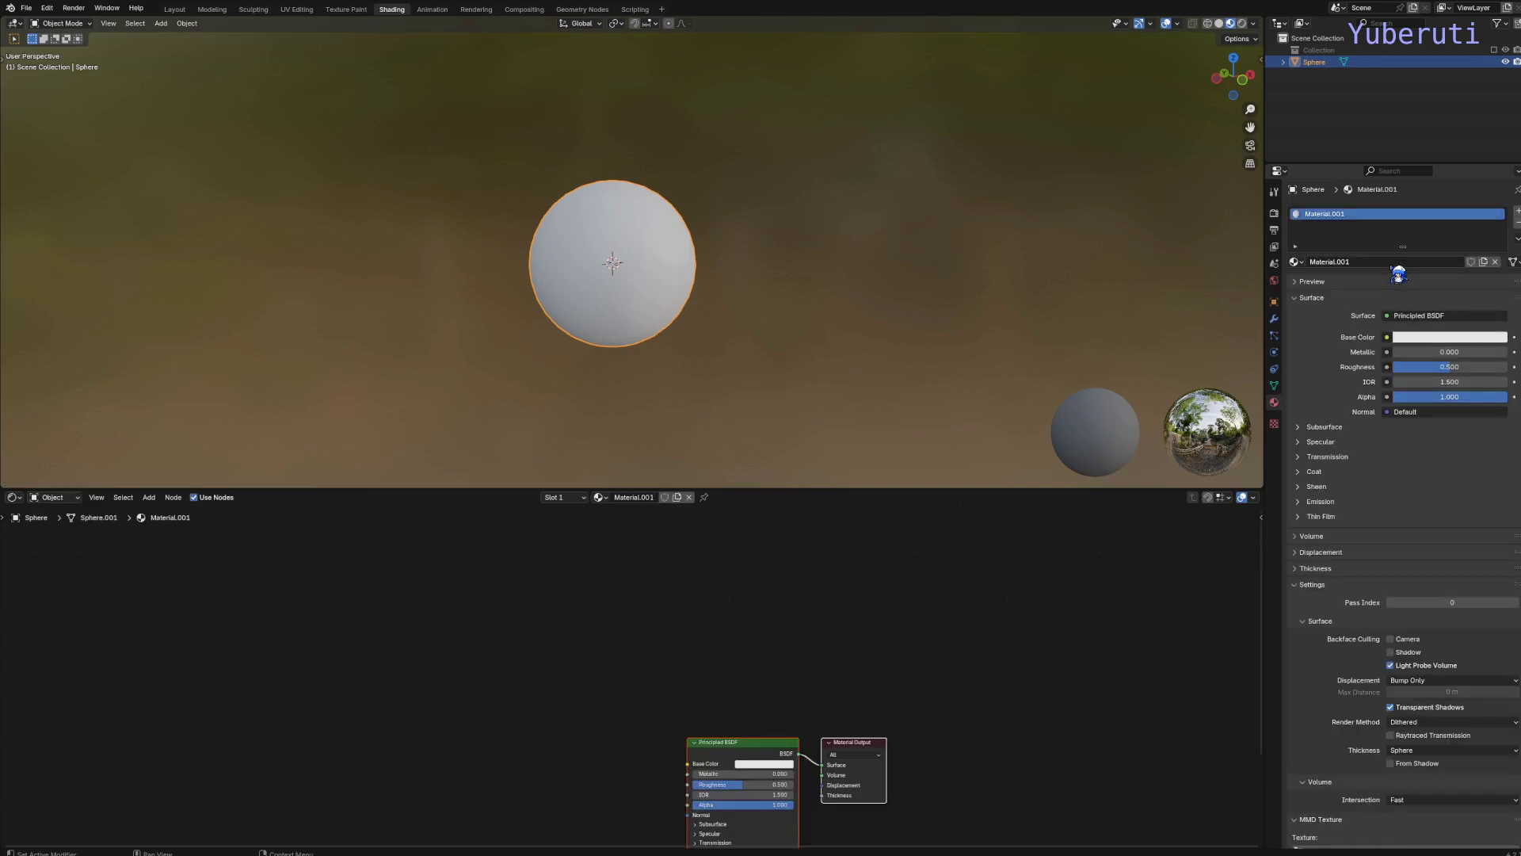
pyautogui.doubleClick(1357, 261)
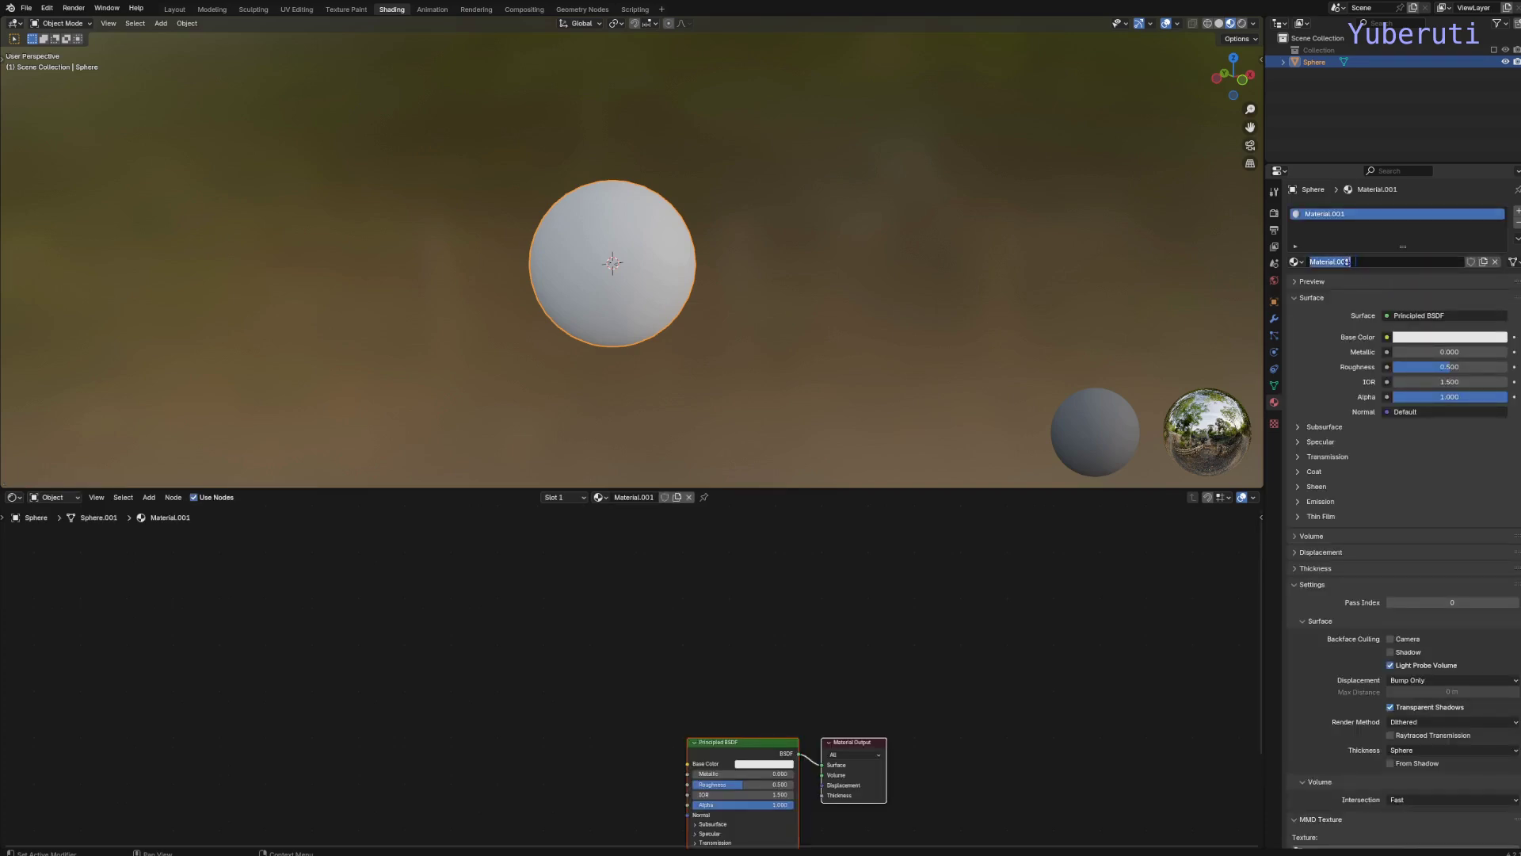
pyautogui.write('c')
pyautogui.write('nergy.ball')
pyautogui.press('Return')
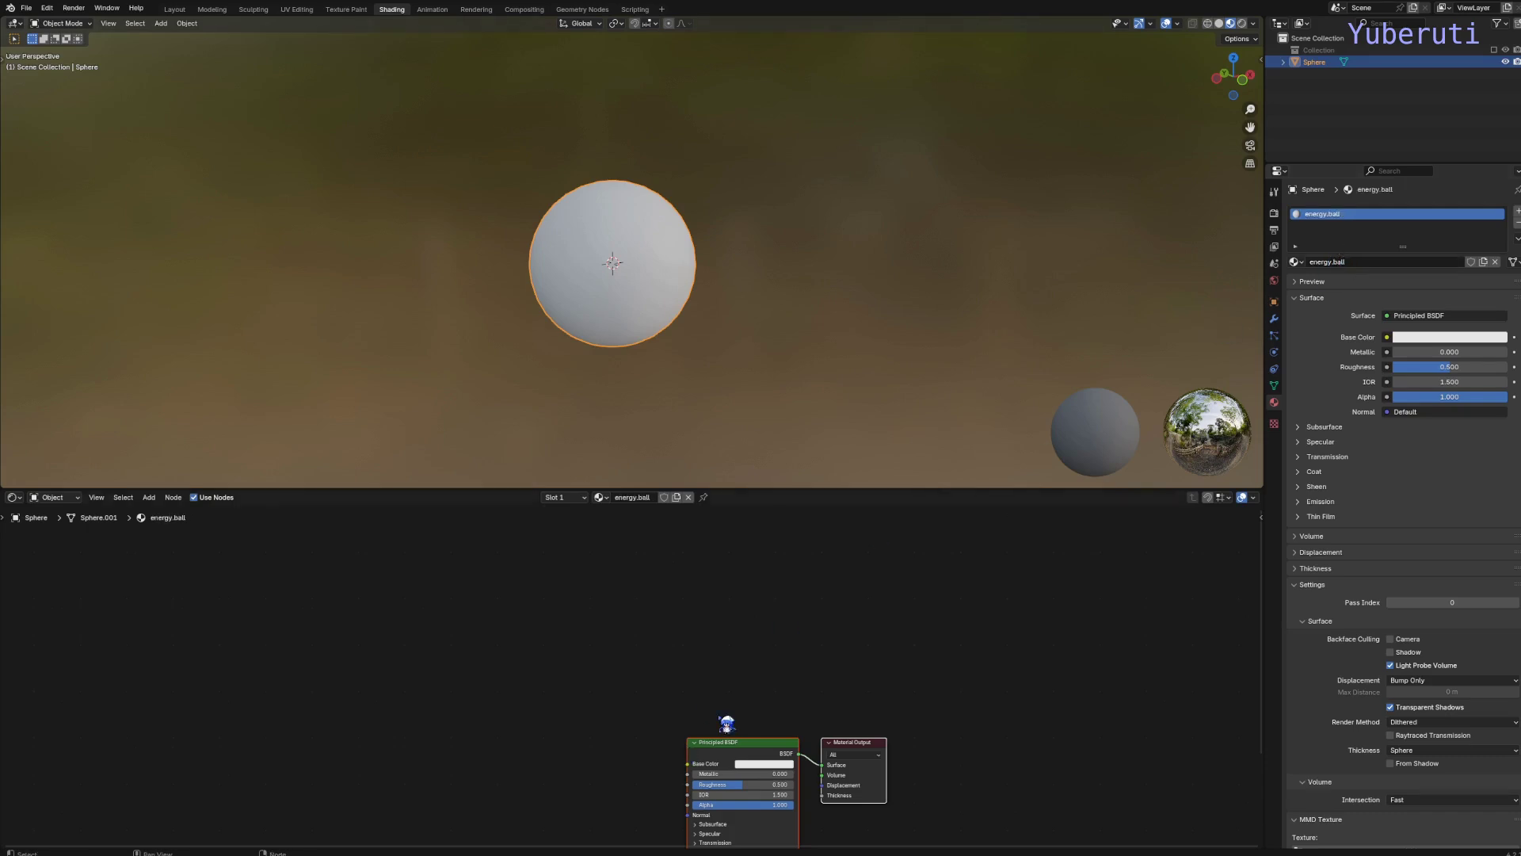
# Step: Bring the material's node tree into view and select the Principled BSDF node
pyautogui.scroll(-2, 747, 695)
pyautogui.moveTo(747, 694); pyautogui.dragTo(885, 584, button='middle')
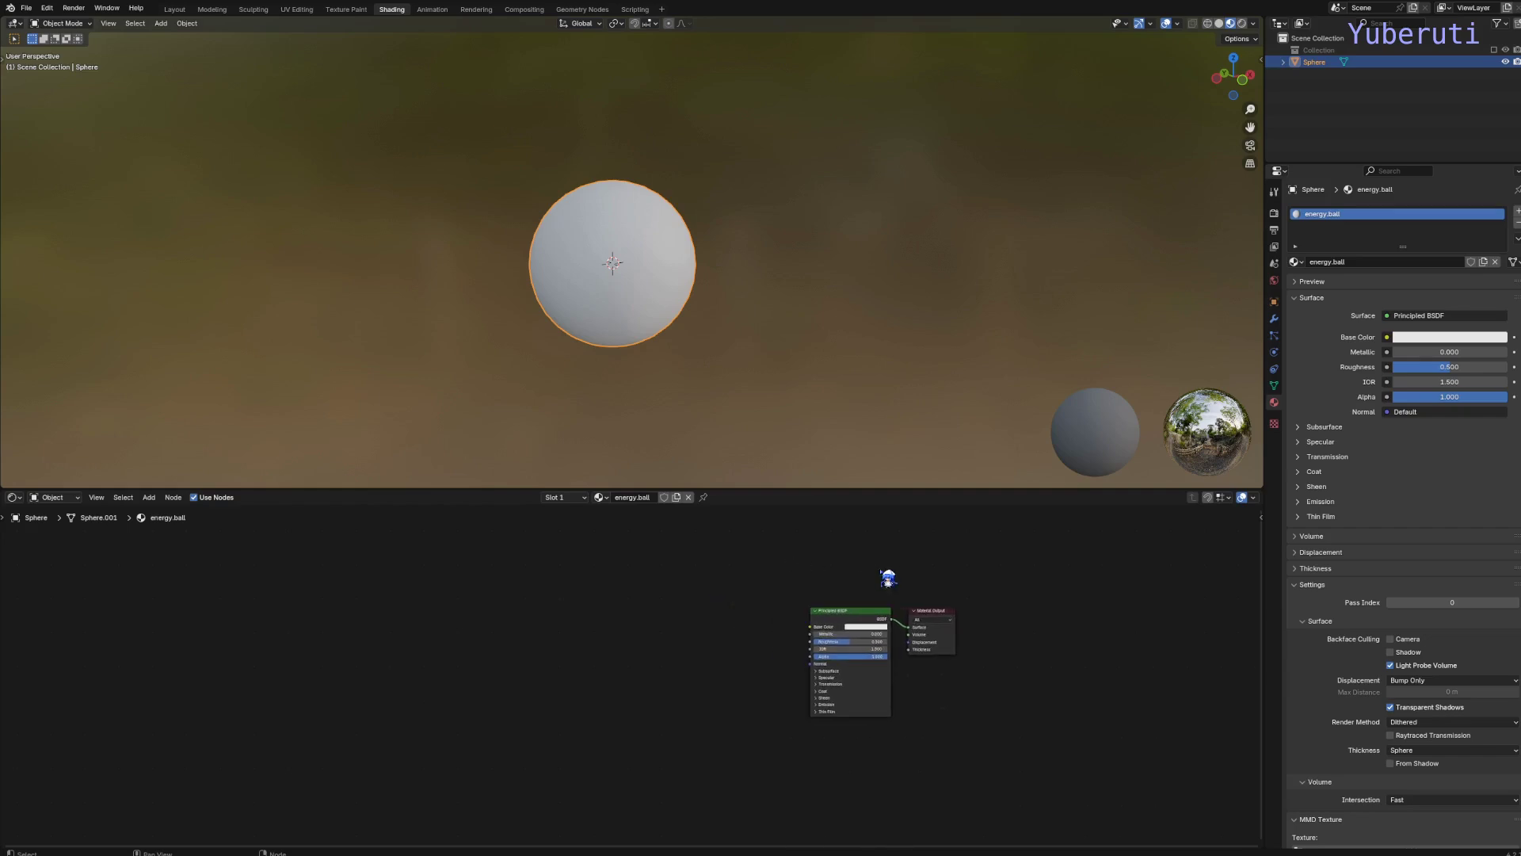
pyautogui.click(850, 620)
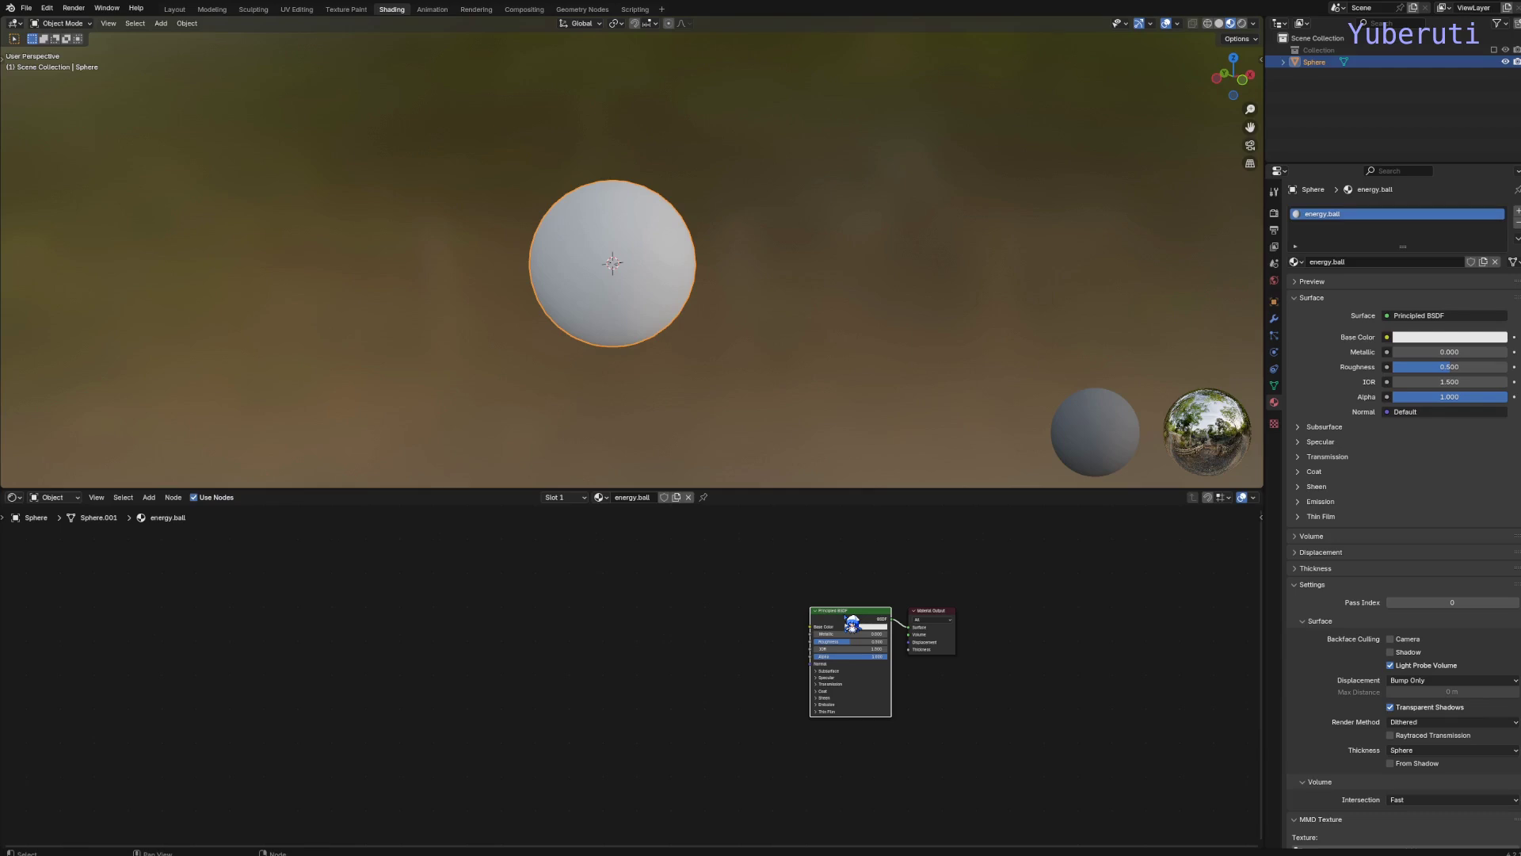
# Step: Delete the Principled BSDF and add a Texture Coordinate node at the left
pyautogui.press('x')
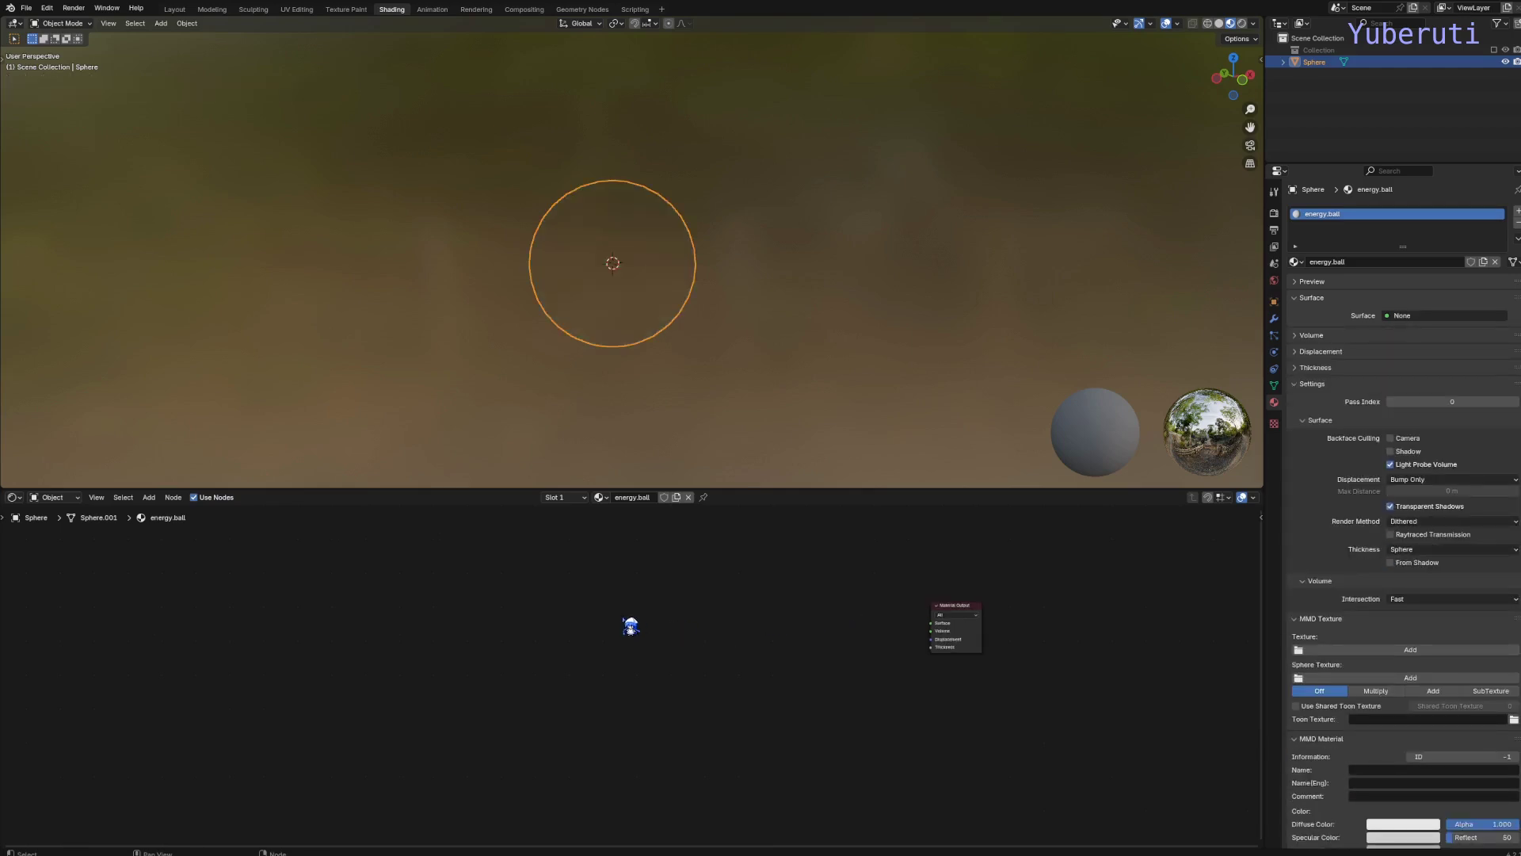
pyautogui.hotkey('shift', 'a')
pyautogui.moveTo(616, 637)
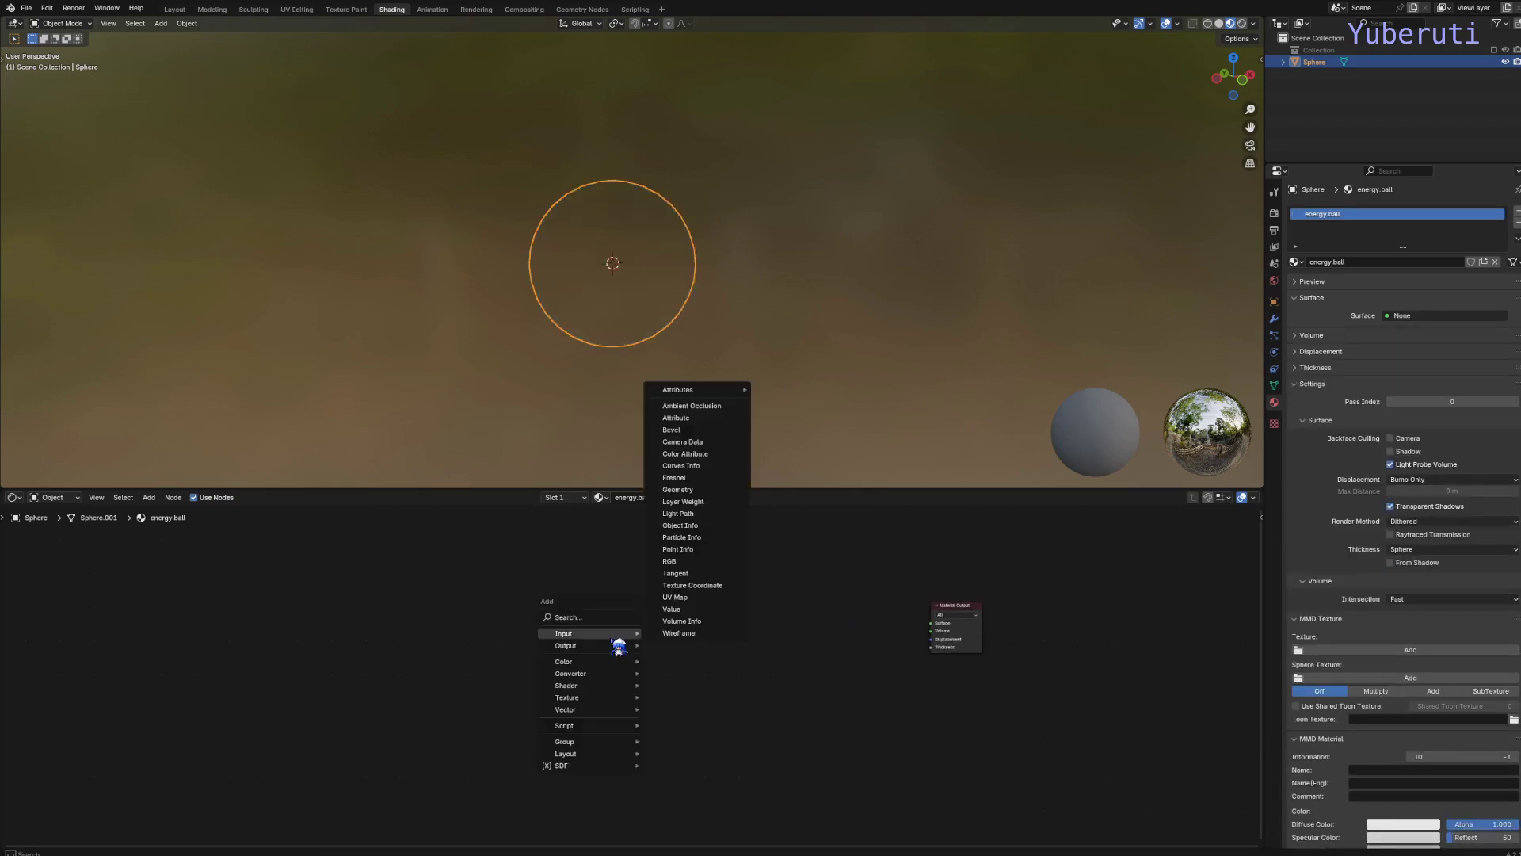
pyautogui.click(692, 585)
pyautogui.click(540, 625)
# Step: Add a Voronoi Texture node and a Math node to the right of Texture Coordinate
pyautogui.hotkey('shift', 'a')
pyautogui.moveTo(693, 608)
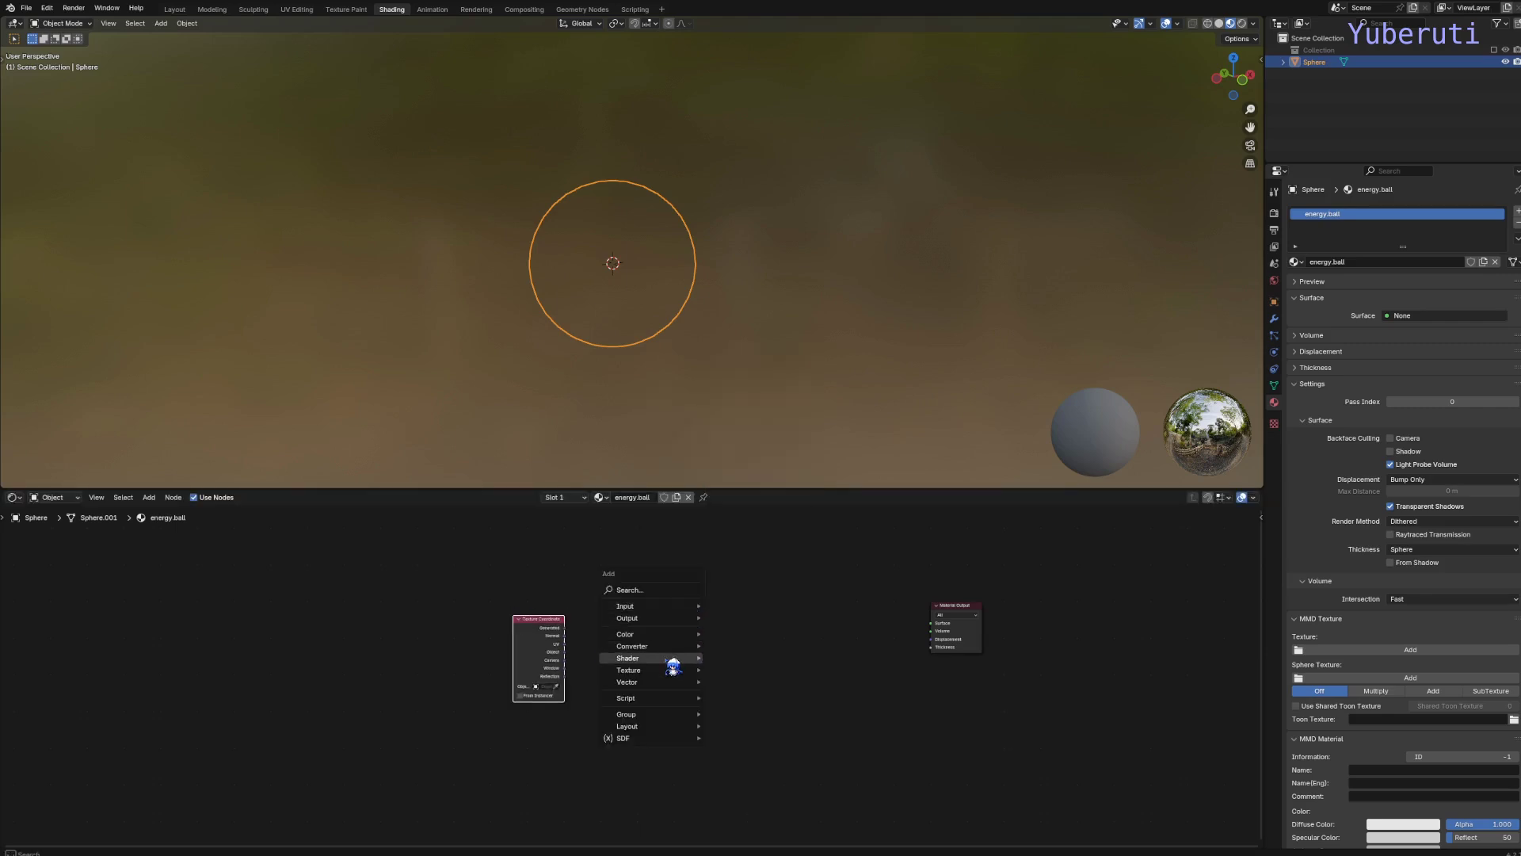
pyautogui.moveTo(672, 670)
pyautogui.click(749, 648)
pyautogui.click(632, 608)
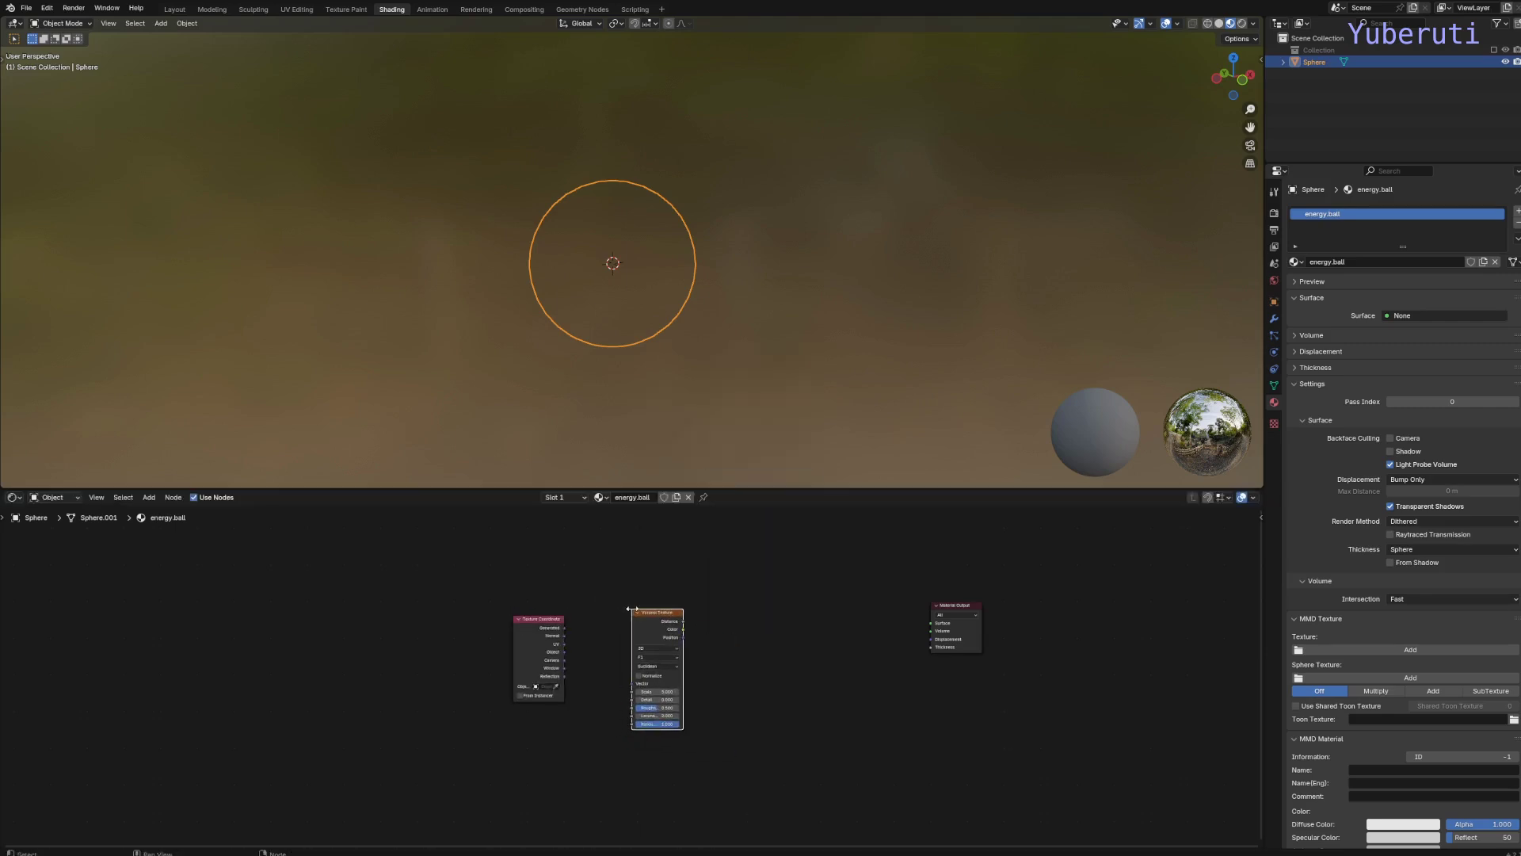
pyautogui.hotkey('shift', 'a')
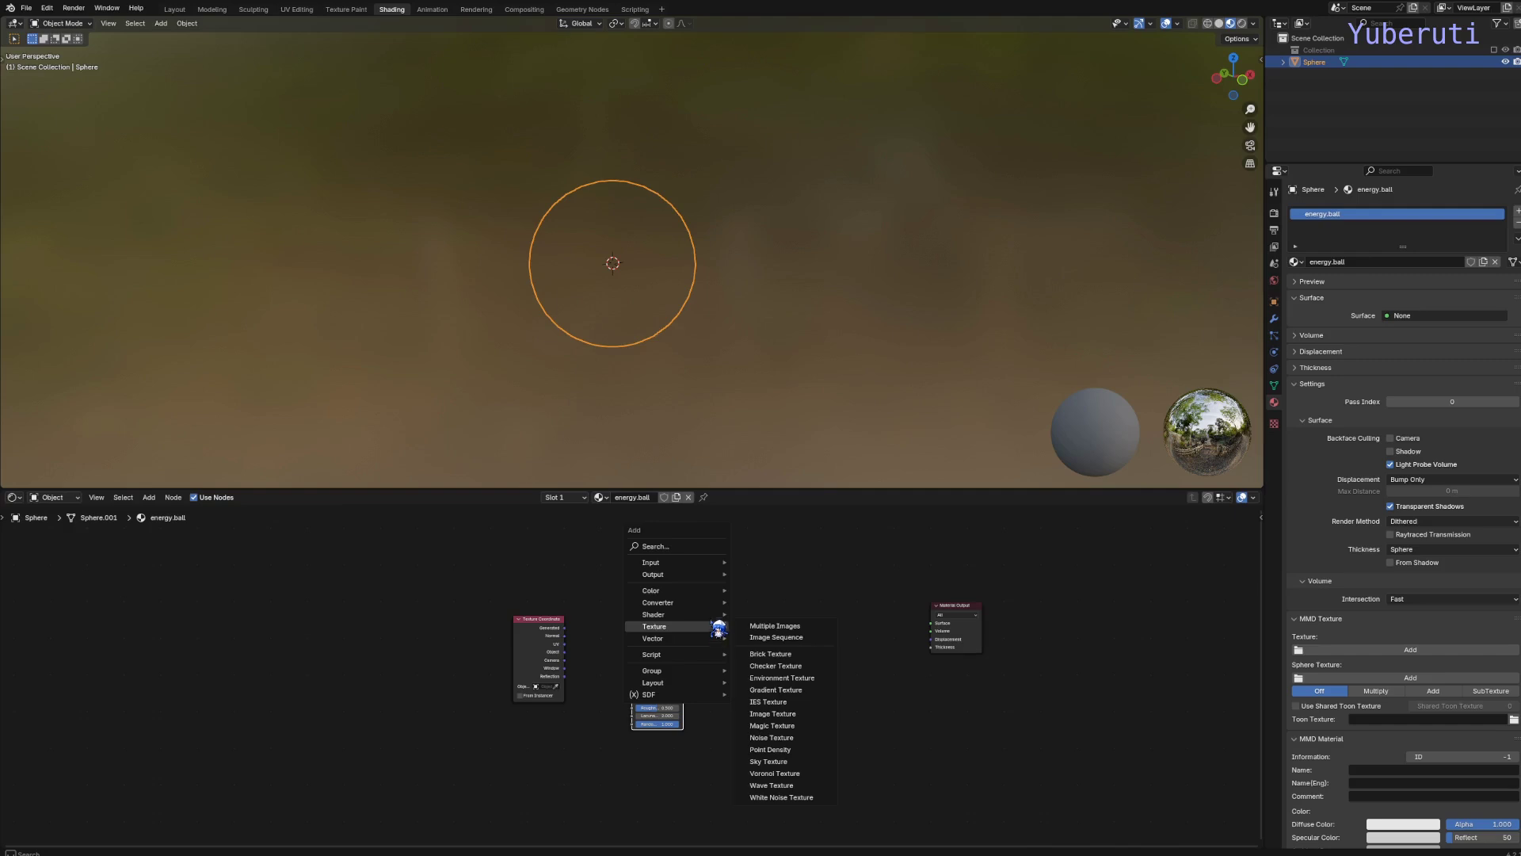
pyautogui.moveTo(713, 603)
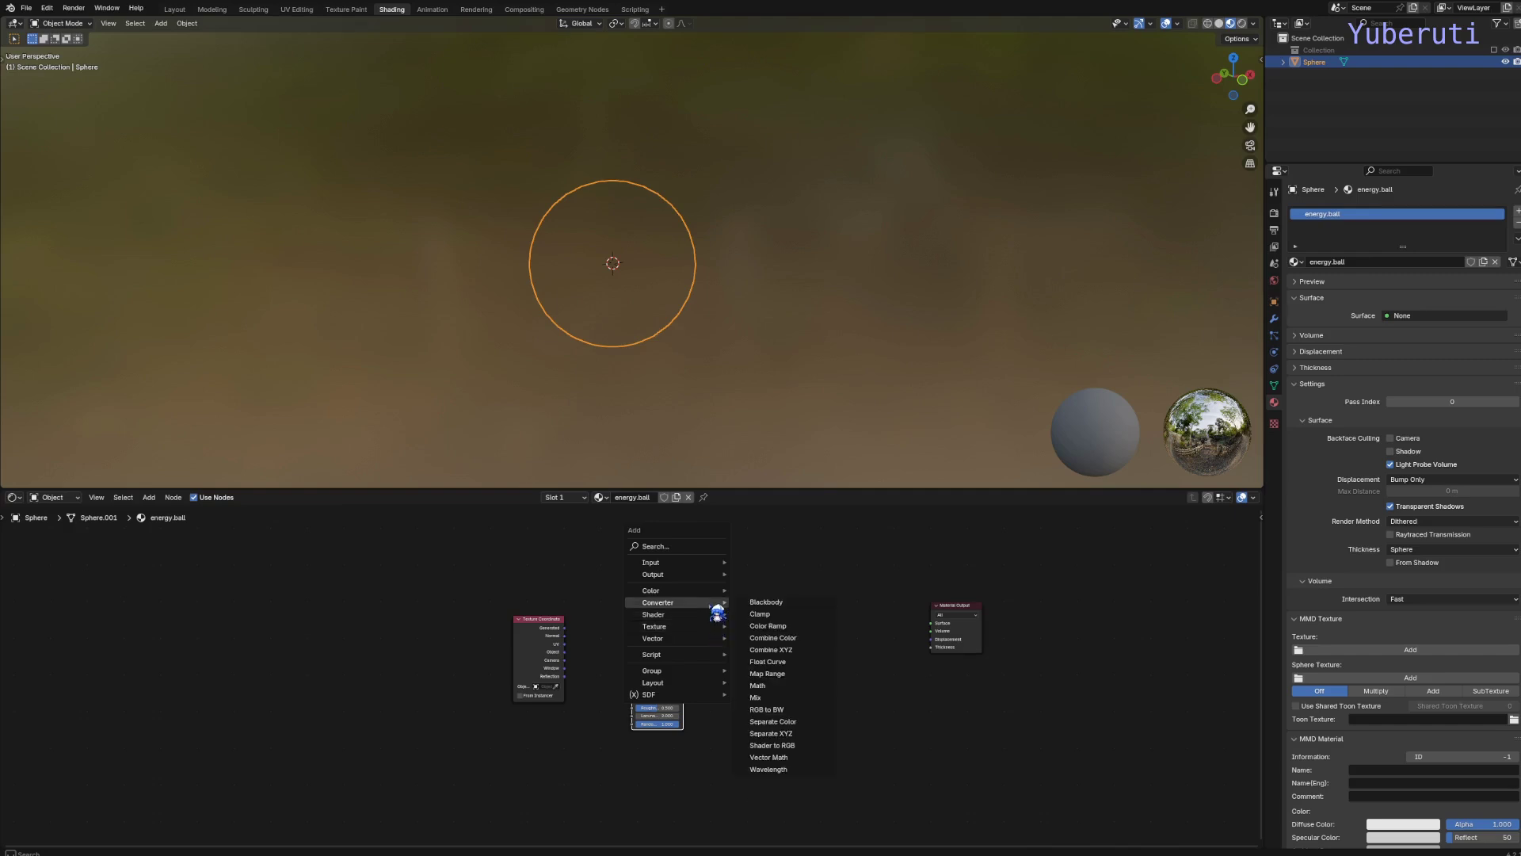
pyautogui.click(807, 687)
pyautogui.click(766, 660)
# Step: Link Generated coordinates to the Voronoi Vector and Voronoi Distance to the material Surface
pyautogui.scroll(2, 767, 662)
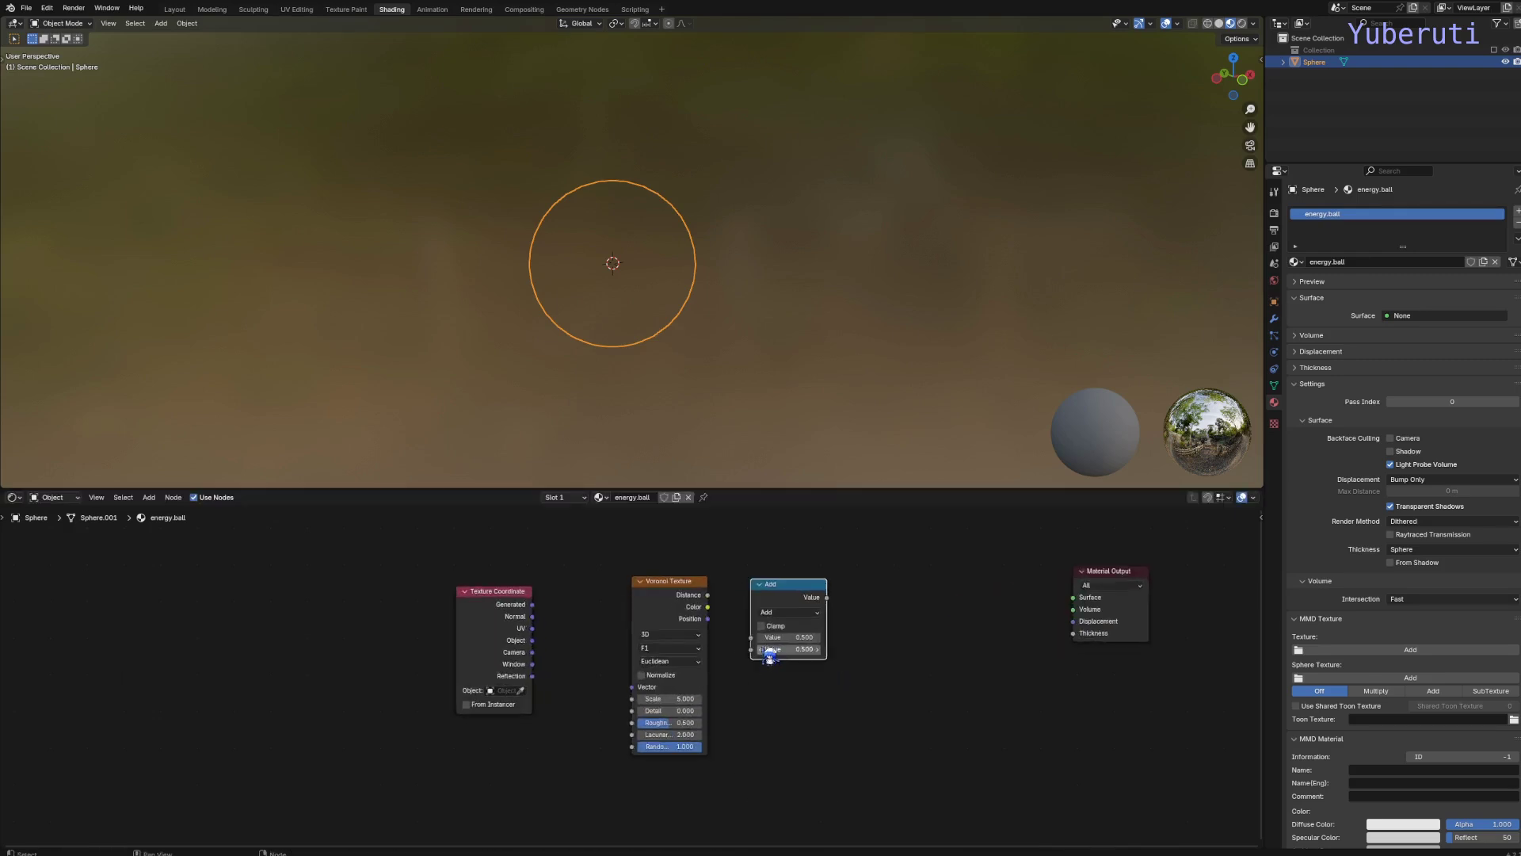
pyautogui.moveTo(769, 655); pyautogui.dragTo(641, 669, button='middle')
pyautogui.moveTo(405, 618); pyautogui.dragTo(504, 701)
pyautogui.moveTo(580, 608); pyautogui.dragTo(946, 611)
pyautogui.moveTo(669, 608); pyautogui.dragTo(700, 660)
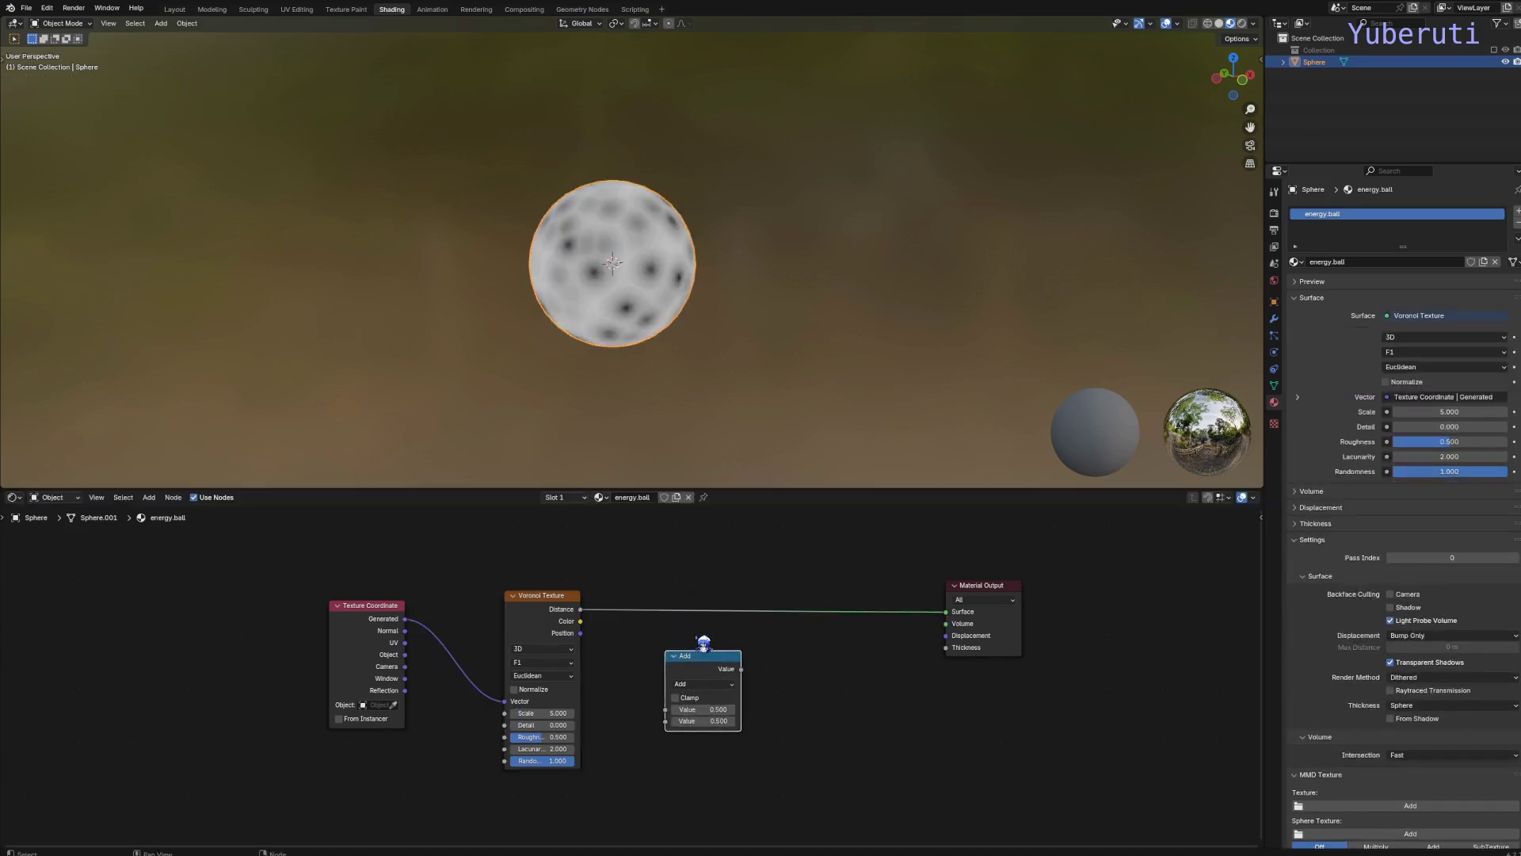
# Step: Set the Math node to Power and insert it between Voronoi Distance and Surface
pyautogui.scroll(3, 646, 325)
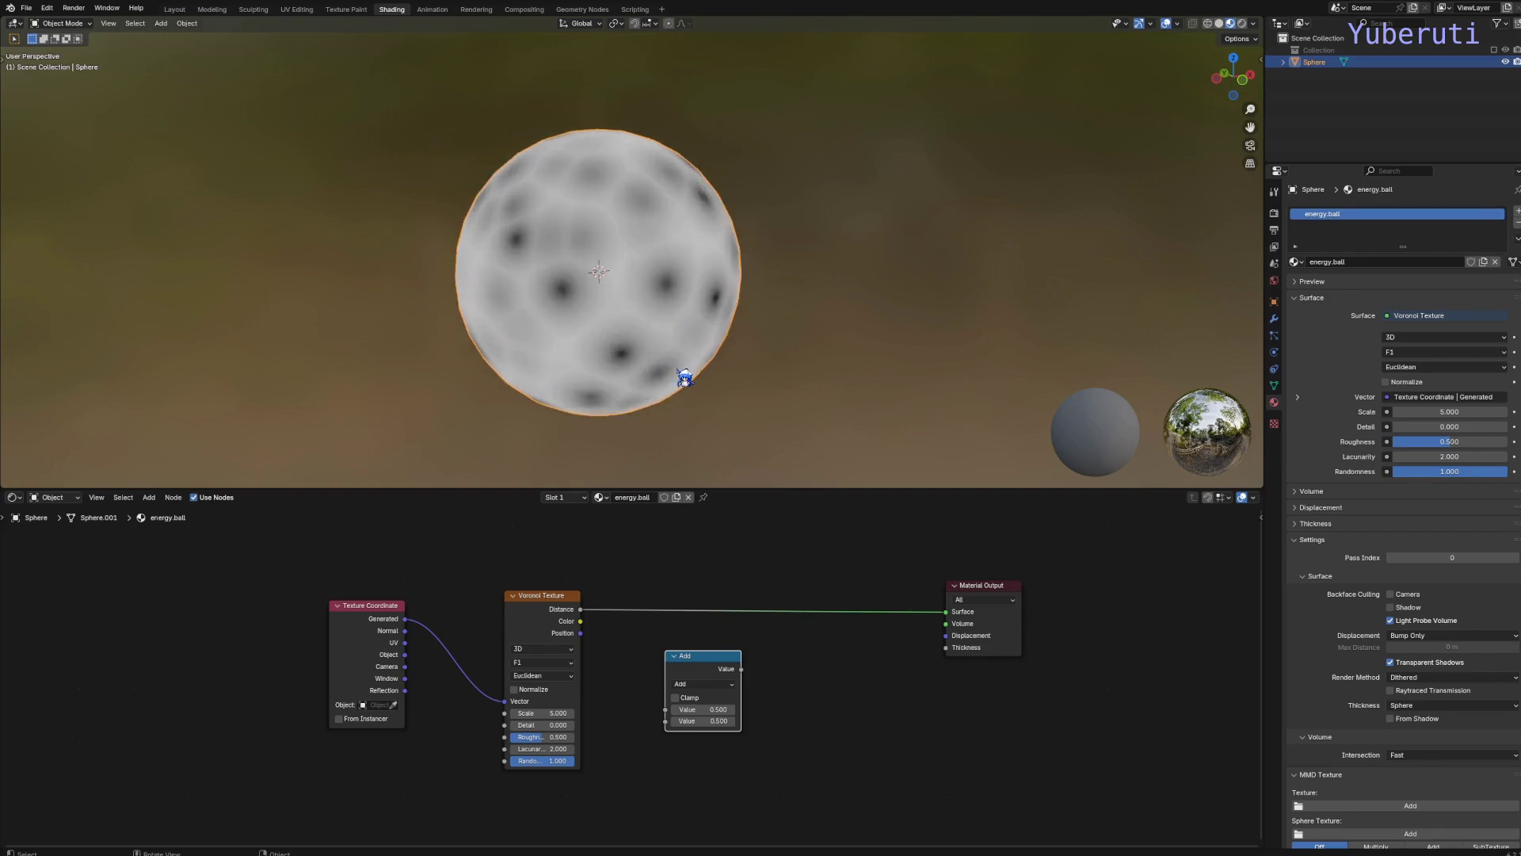
pyautogui.moveTo(662, 659); pyautogui.dragTo(655, 641)
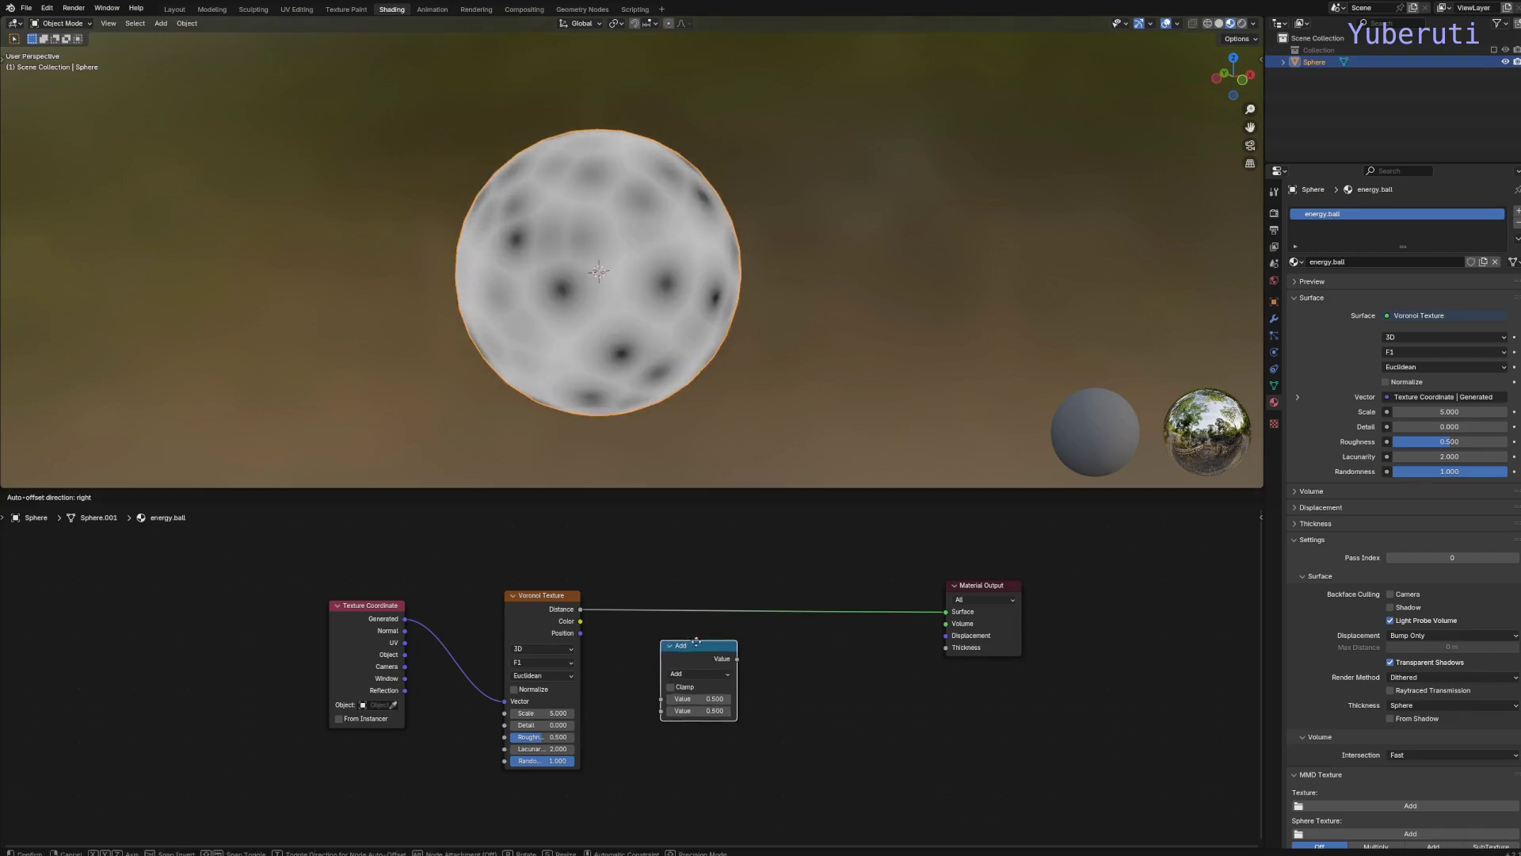
pyautogui.click(720, 670)
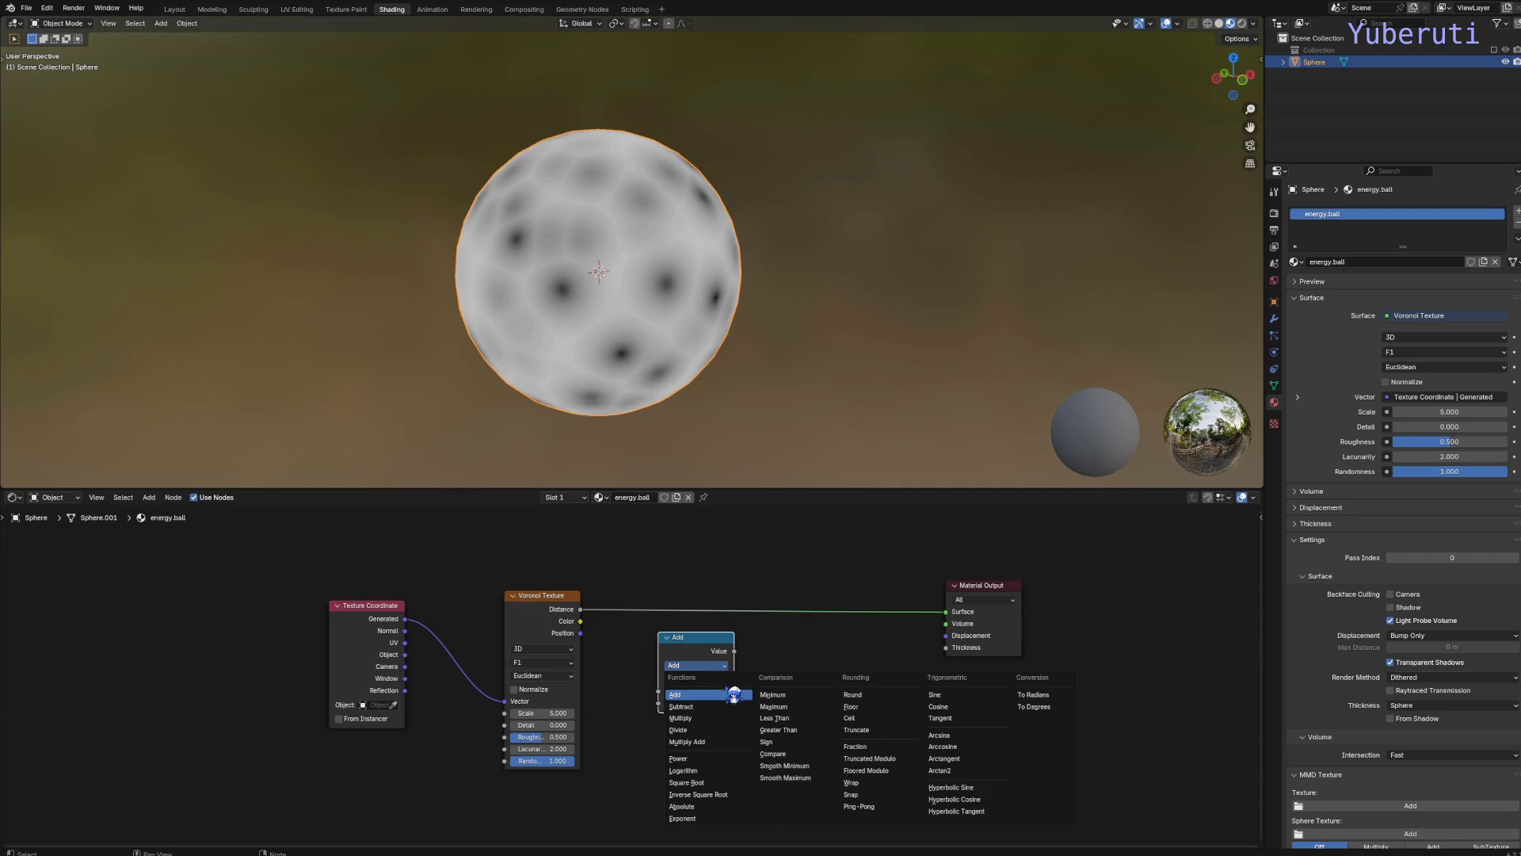
pyautogui.click(730, 758)
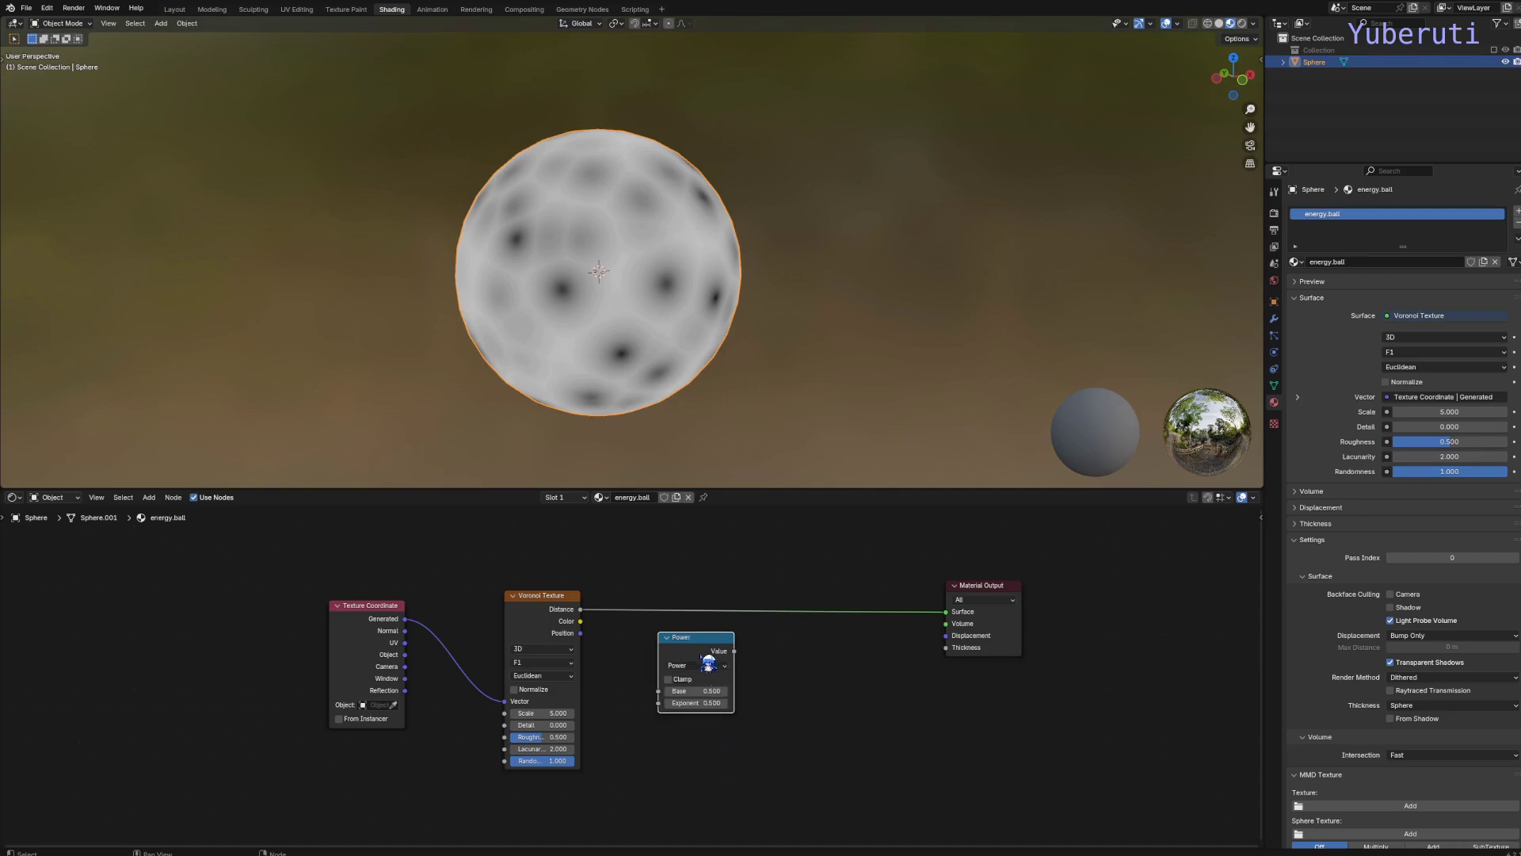
pyautogui.moveTo(708, 664)
pyautogui.mouseDown()
pyautogui.moveTo(699, 619)
pyautogui.moveTo(675, 620)
pyautogui.mouseUp()
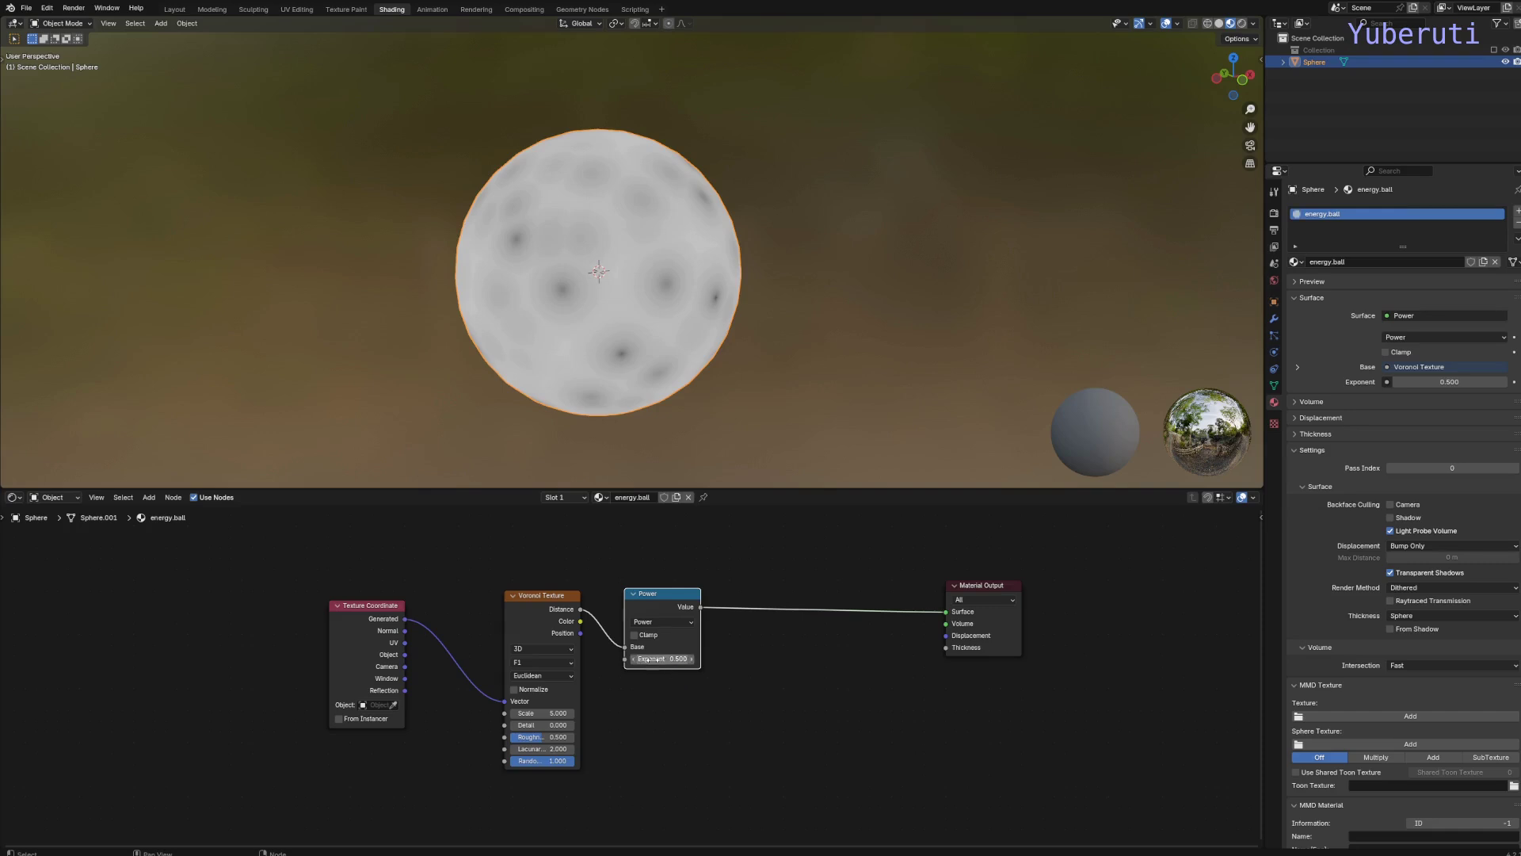
# Step: Set the Power exponent to 9 and shift the Texture Coordinate, Voronoi and Power nodes left
pyautogui.moveTo(650, 659); pyautogui.dragTo(770, 659)
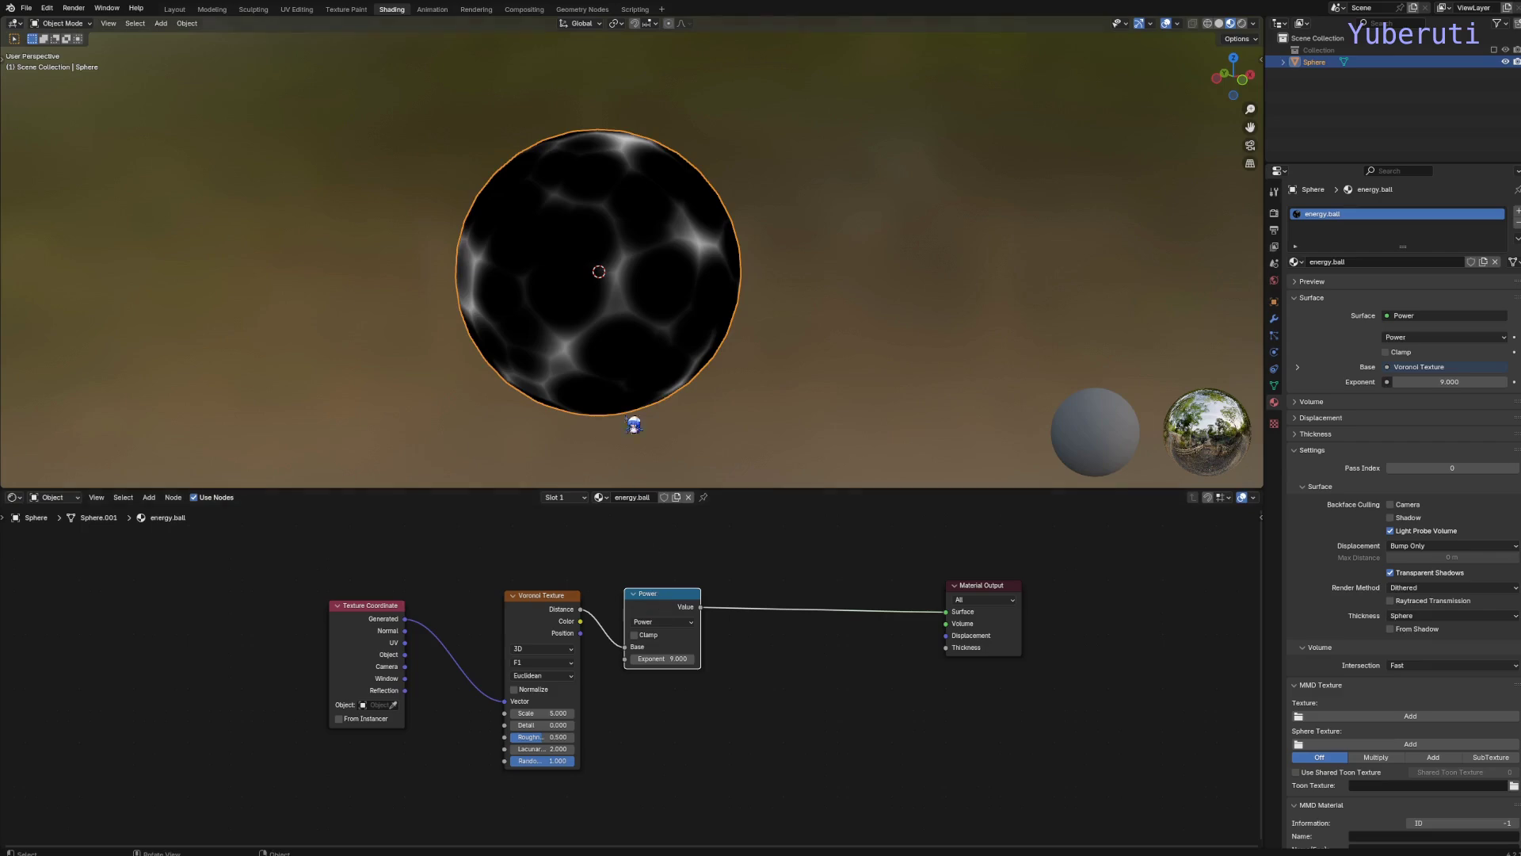
pyautogui.moveTo(632, 338); pyautogui.dragTo(682, 322, button='middle')
pyautogui.moveTo(545, 599)
pyautogui.mouseDown()
pyautogui.moveTo(492, 599)
pyautogui.moveTo(538, 597)
pyautogui.mouseUp()
pyautogui.moveTo(365, 622); pyautogui.dragTo(321, 614)
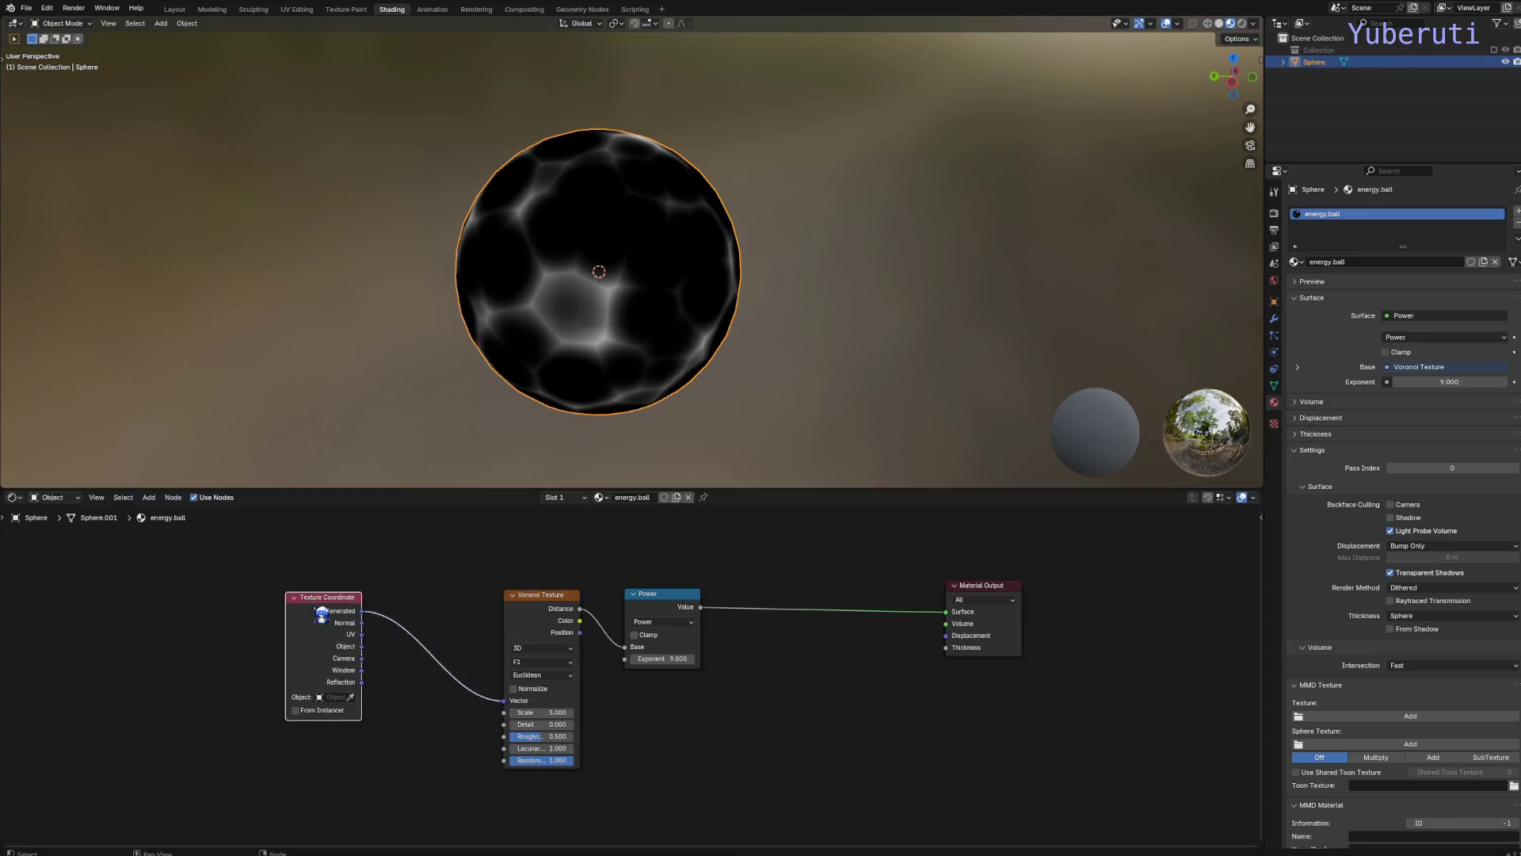
pyautogui.moveTo(675, 575); pyautogui.dragTo(475, 617)
pyautogui.click(753, 633)
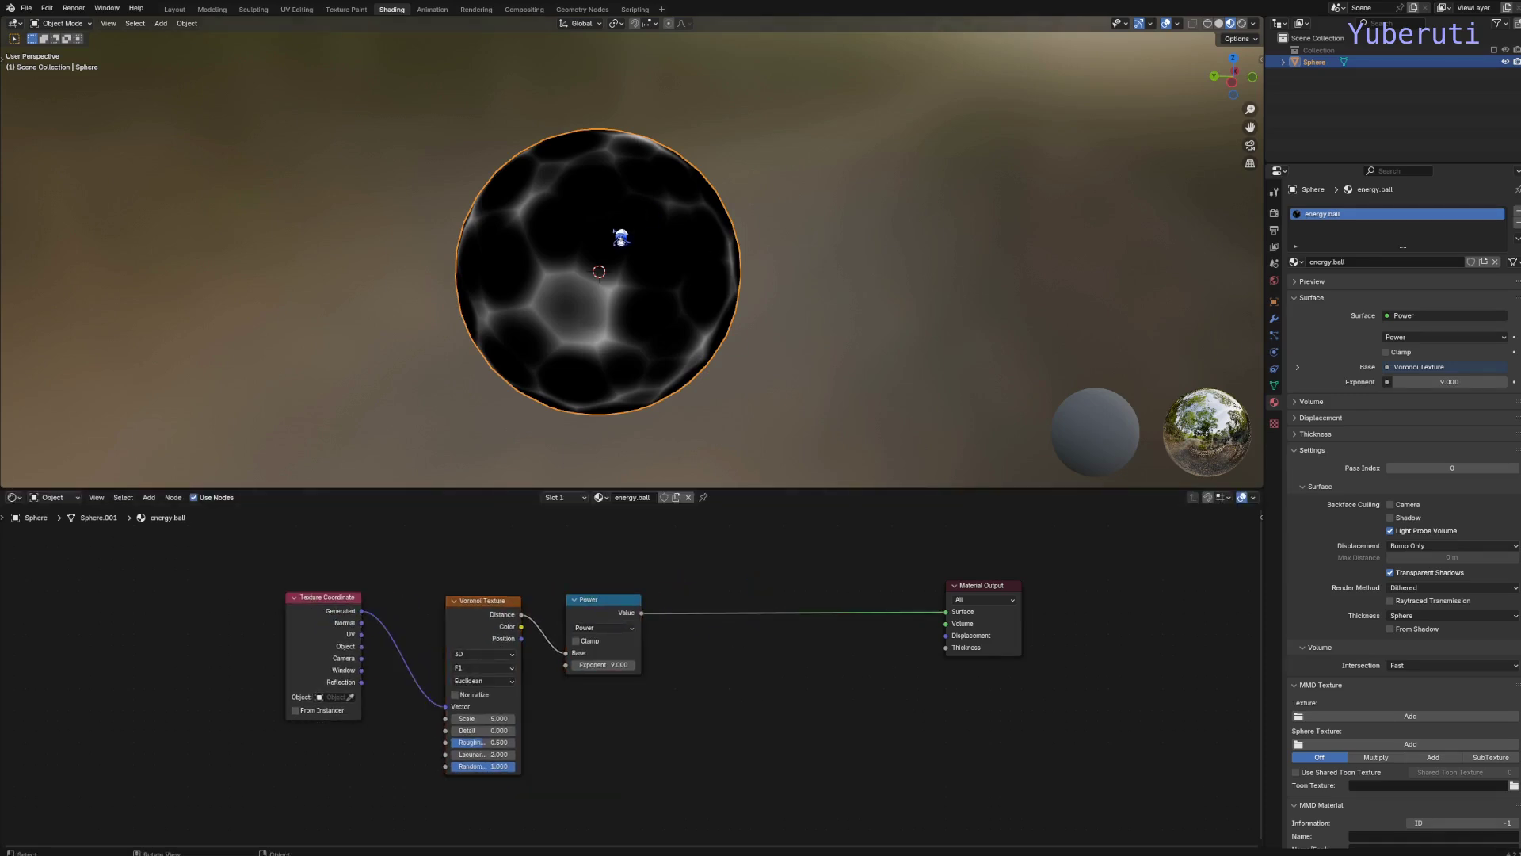
# Step: Add an Emission shader and a Transparent BSDF below the existing nodes
pyautogui.hotkey('shift', 'a')
pyautogui.moveTo(707, 697)
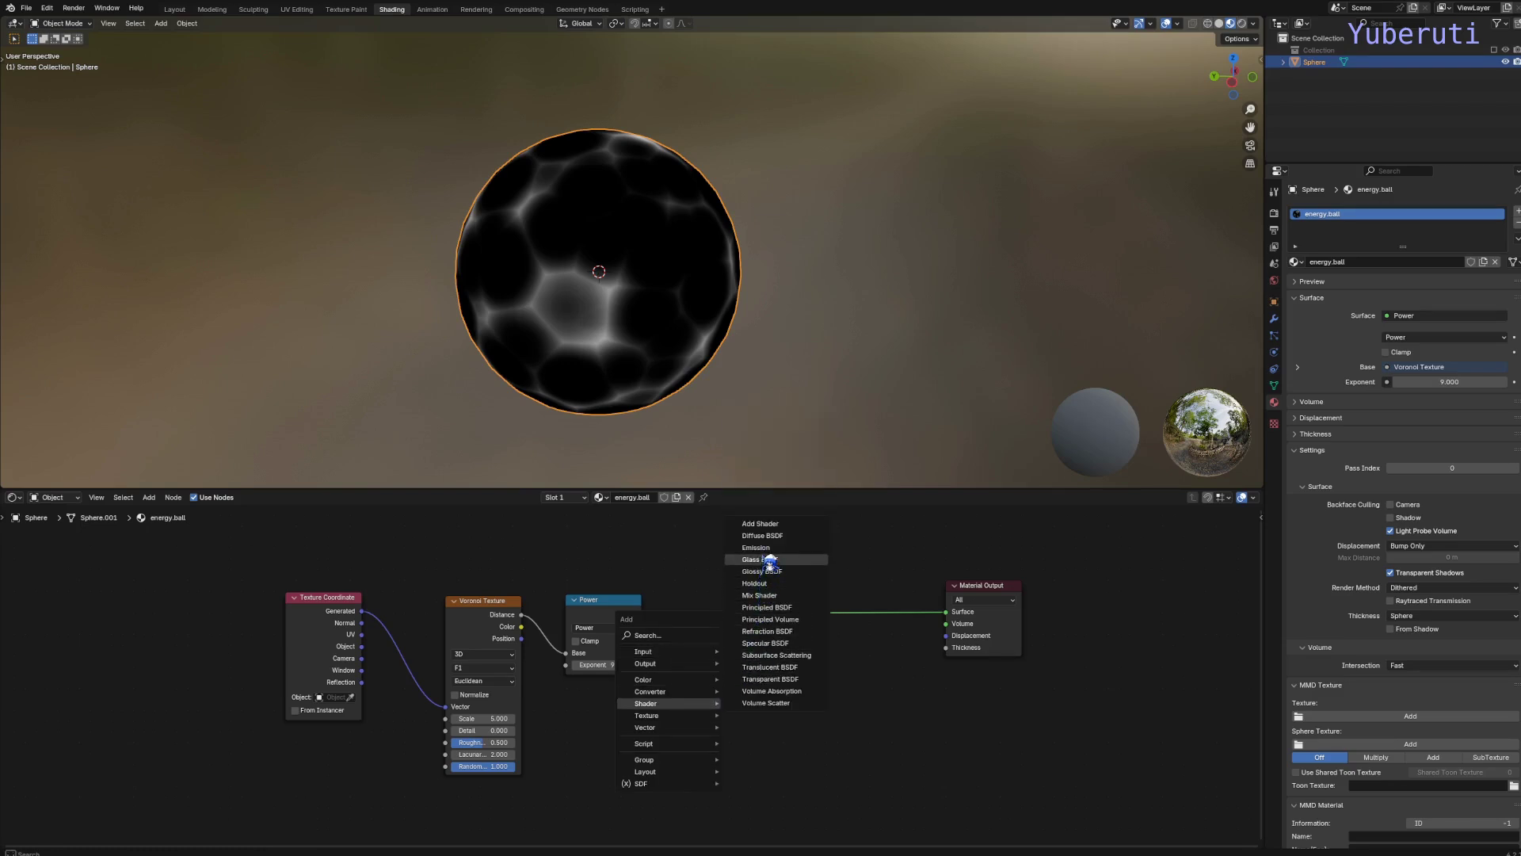
pyautogui.click(755, 548)
pyautogui.click(733, 717)
pyautogui.hotkey('shift', 'a')
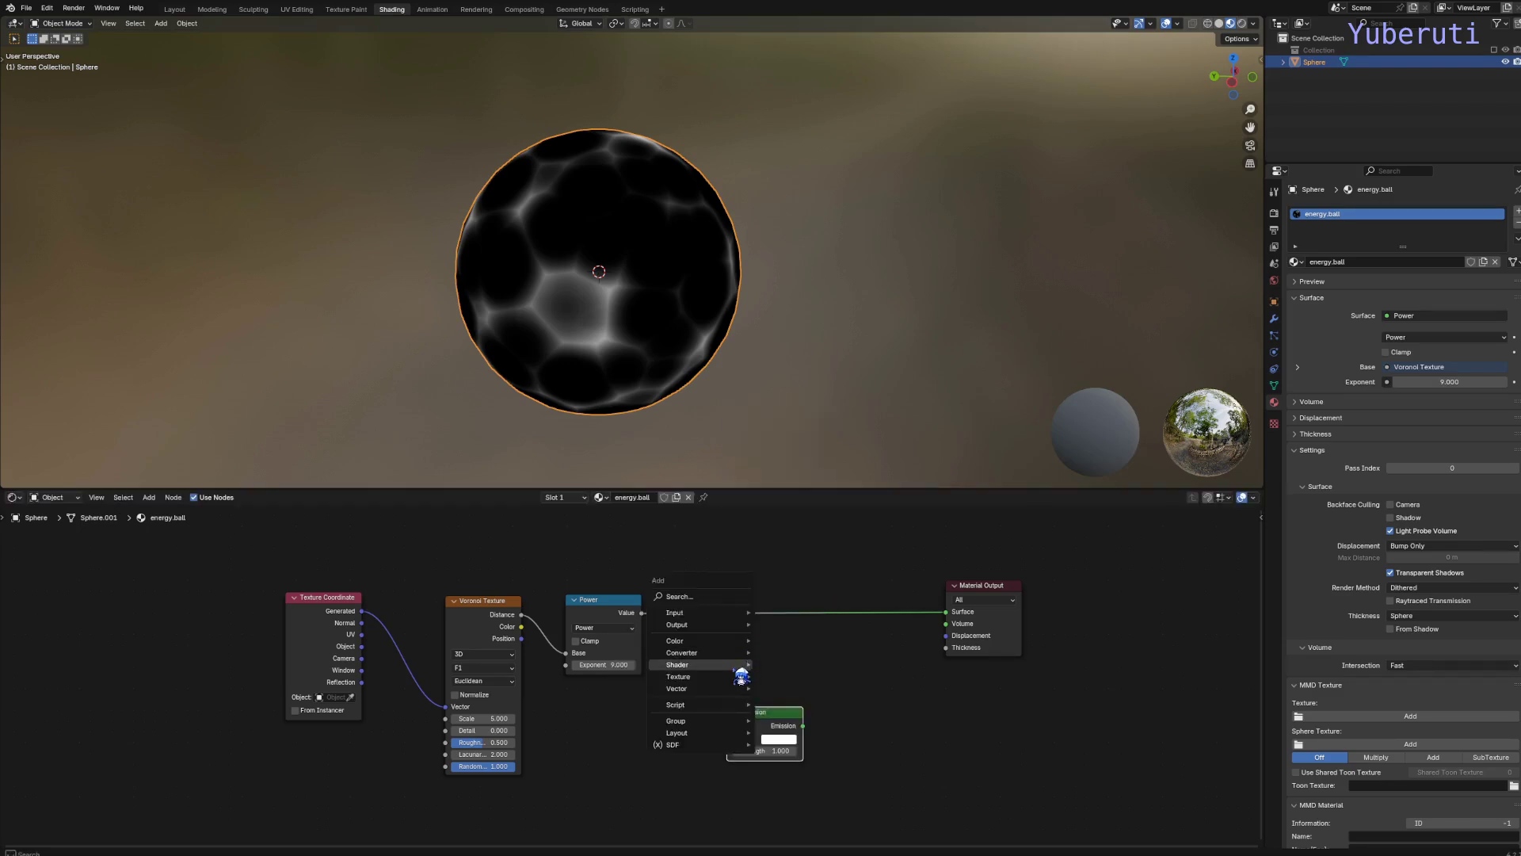
pyautogui.moveTo(745, 666)
pyautogui.click(813, 643)
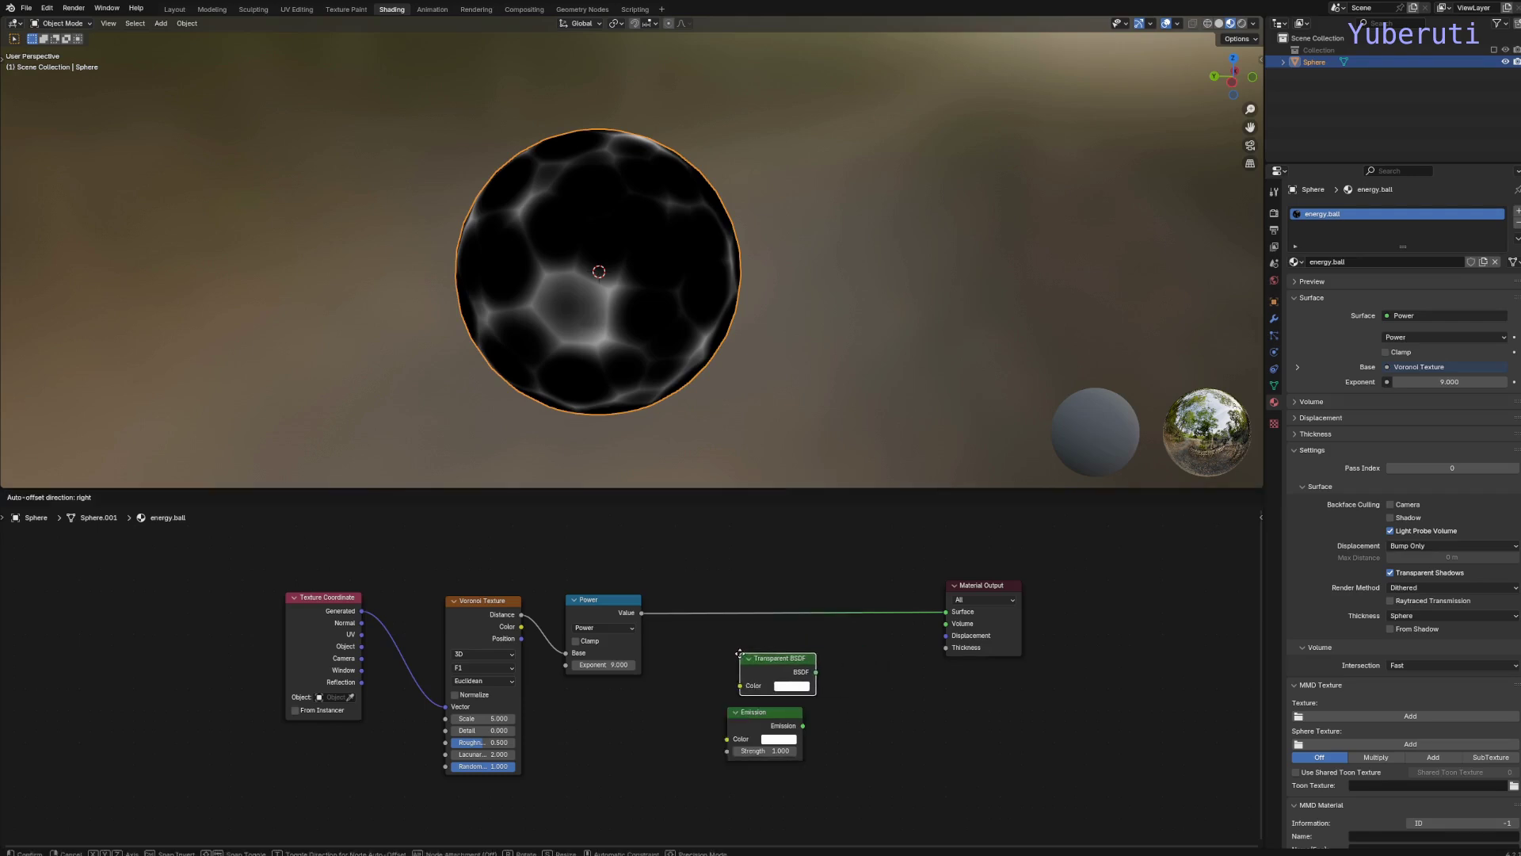
pyautogui.click(824, 657)
# Step: Insert a Mix Shader into the surface link, with Power on Fac and both shaders as inputs
pyautogui.hotkey('shift', 'a')
pyautogui.moveTo(846, 654)
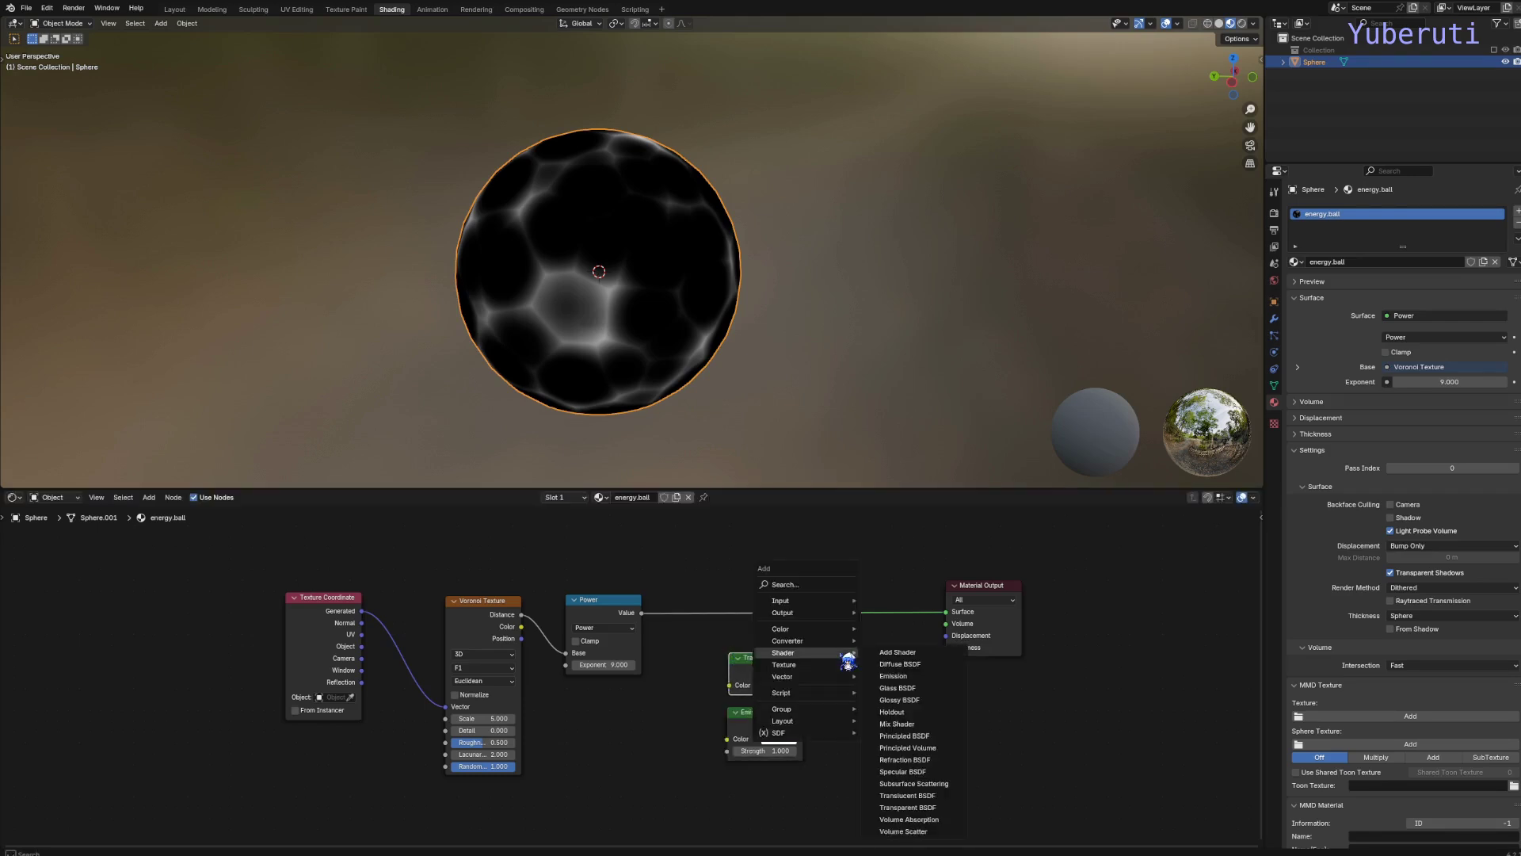
pyautogui.click(899, 723)
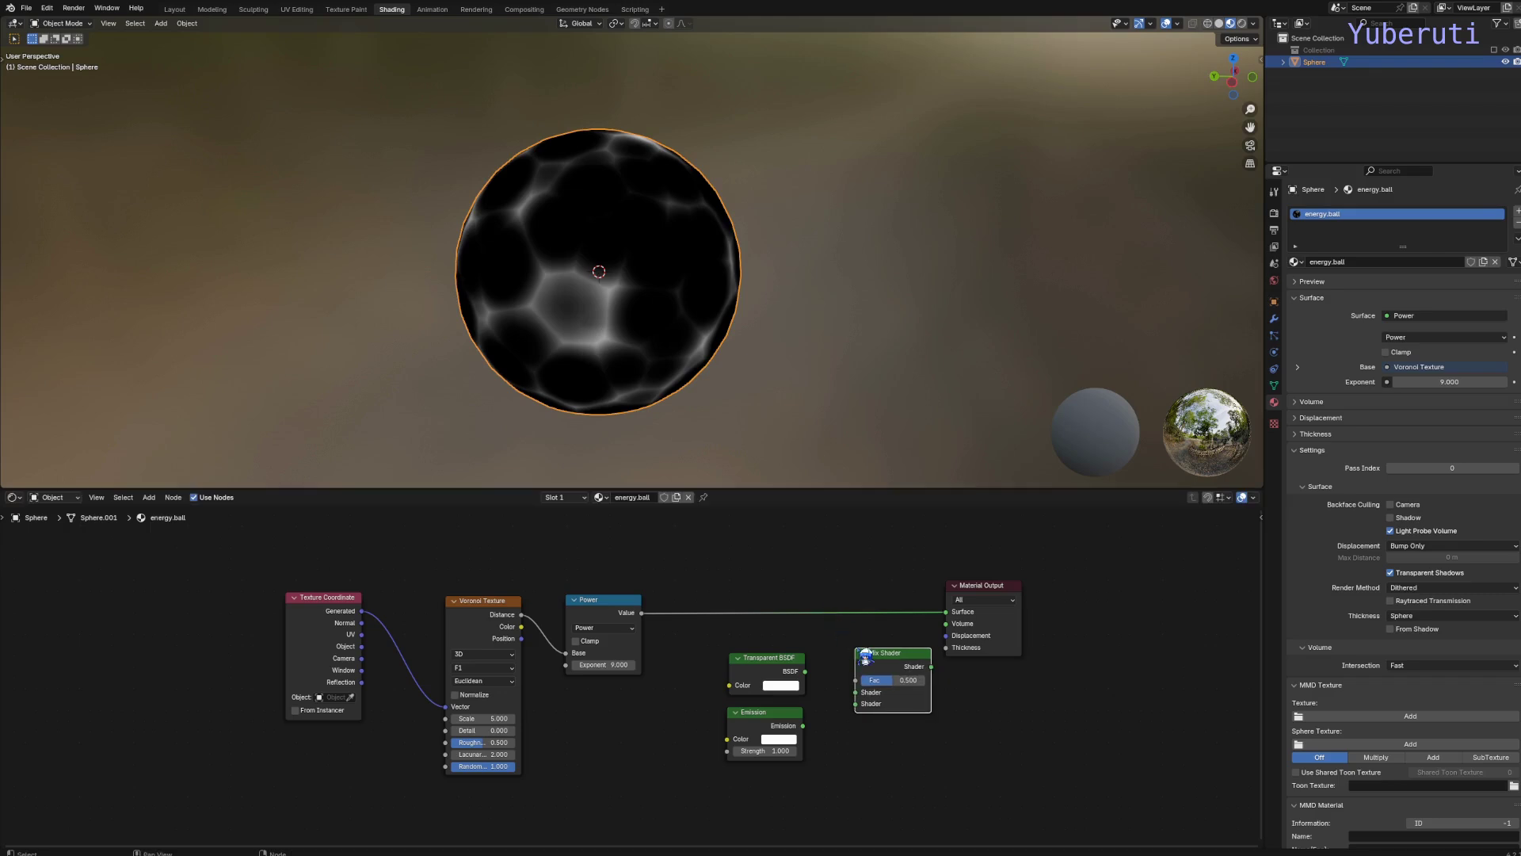
pyautogui.click(842, 630)
pyautogui.moveTo(839, 632)
pyautogui.mouseDown()
pyautogui.moveTo(835, 645)
pyautogui.moveTo(836, 629)
pyautogui.mouseUp()
pyautogui.moveTo(803, 725); pyautogui.dragTo(766, 686)
# Step: Set the material's render method to Blended
pyautogui.click(770, 645)
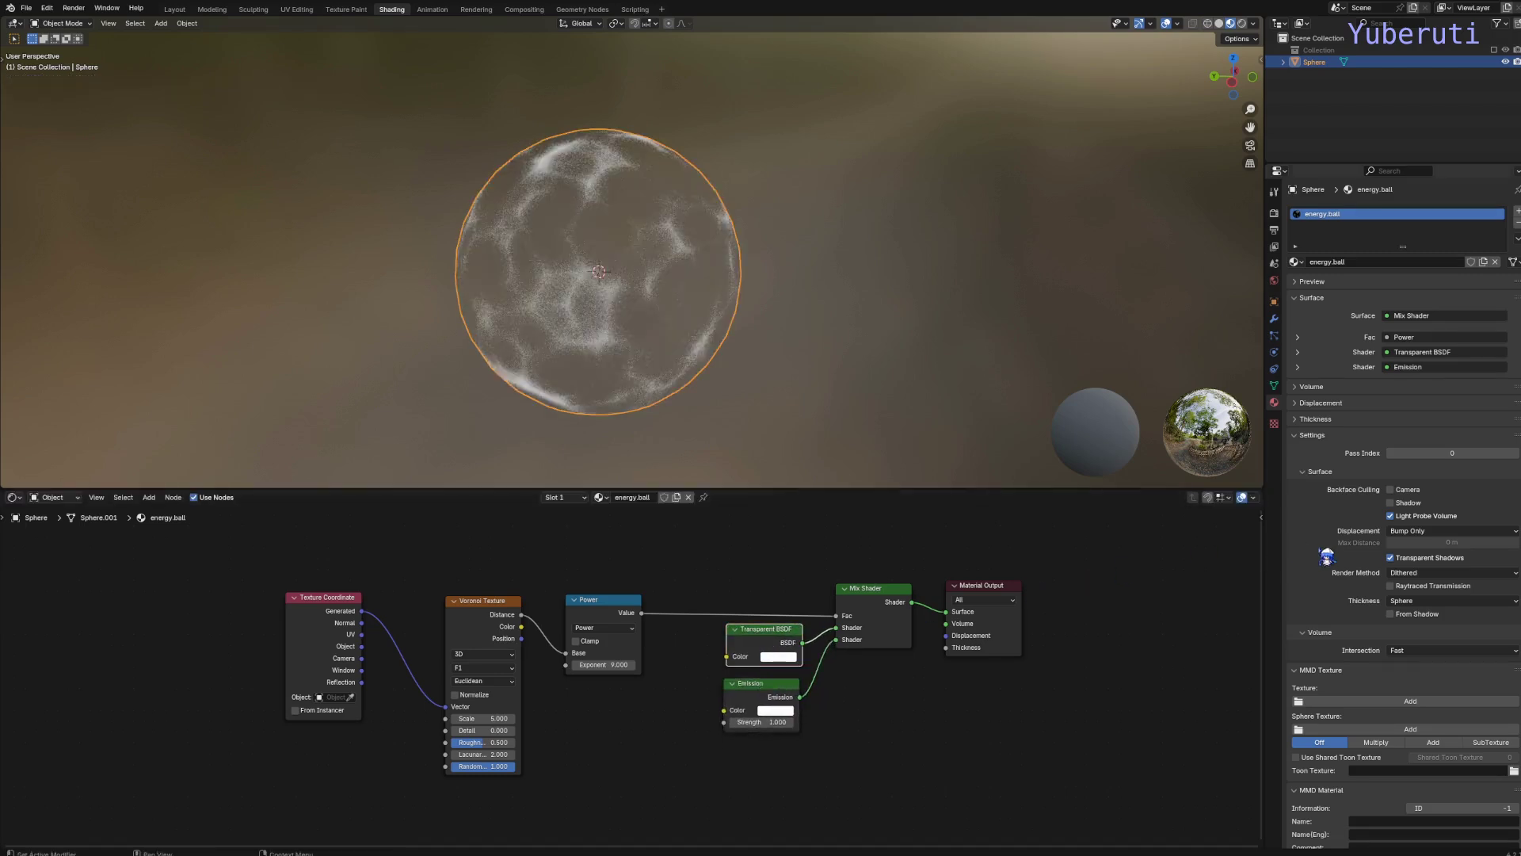
pyautogui.click(1422, 573)
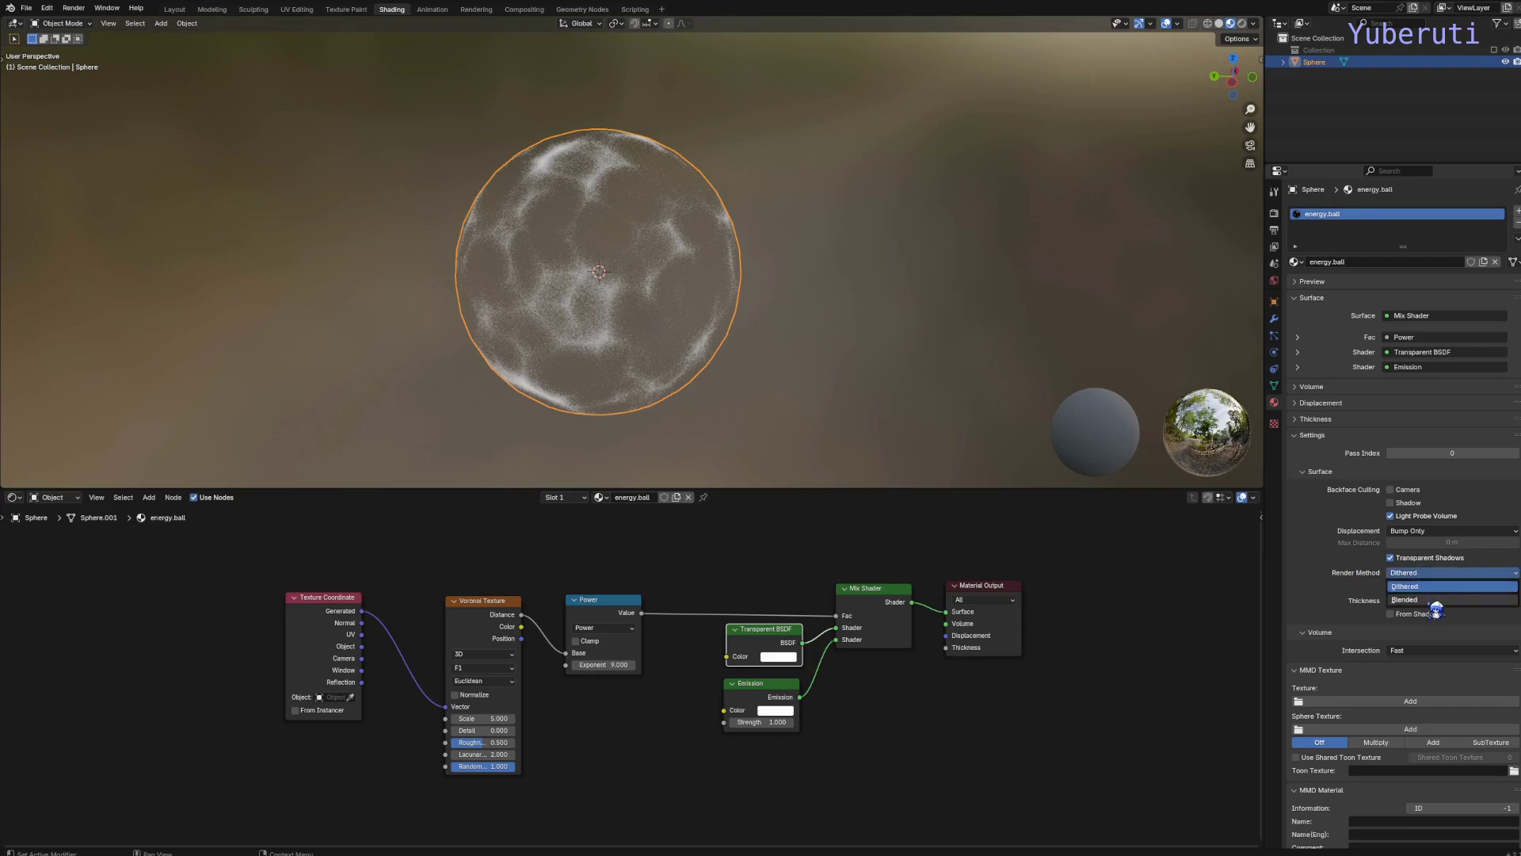
pyautogui.click(1436, 600)
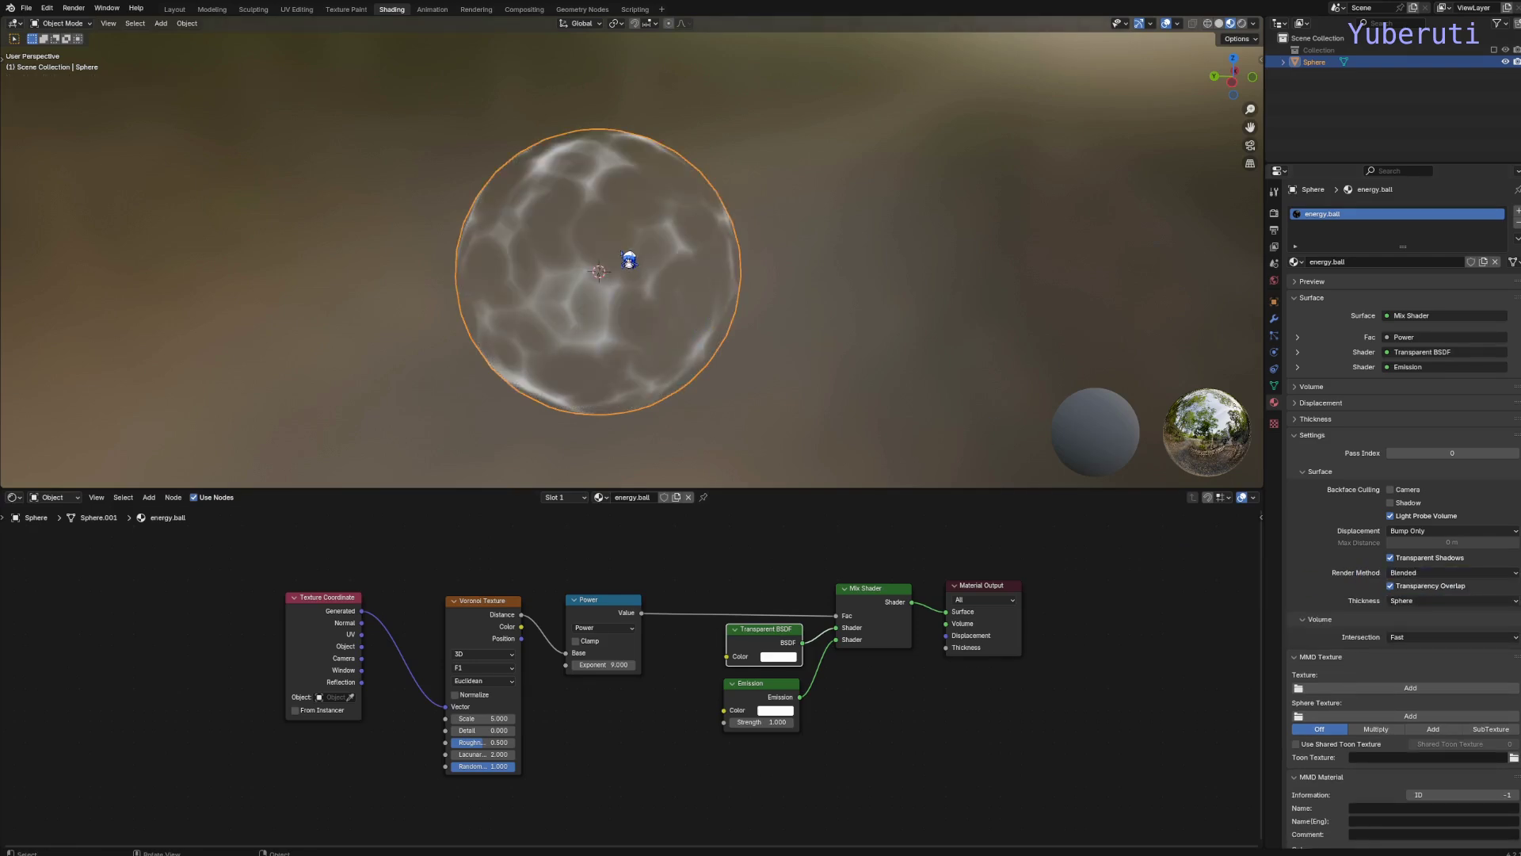
pyautogui.scroll(4, 629, 260)
pyautogui.scroll(-3, 628, 260)
# Step: Change the Emission colour to a mint green
pyautogui.moveTo(624, 267)
pyautogui.mouseDown(button='middle')
pyautogui.moveTo(682, 248)
pyautogui.moveTo(713, 292)
pyautogui.moveTo(645, 319)
pyautogui.moveTo(622, 258)
pyautogui.mouseUp(button='middle')
pyautogui.scroll(1, 624, 257)
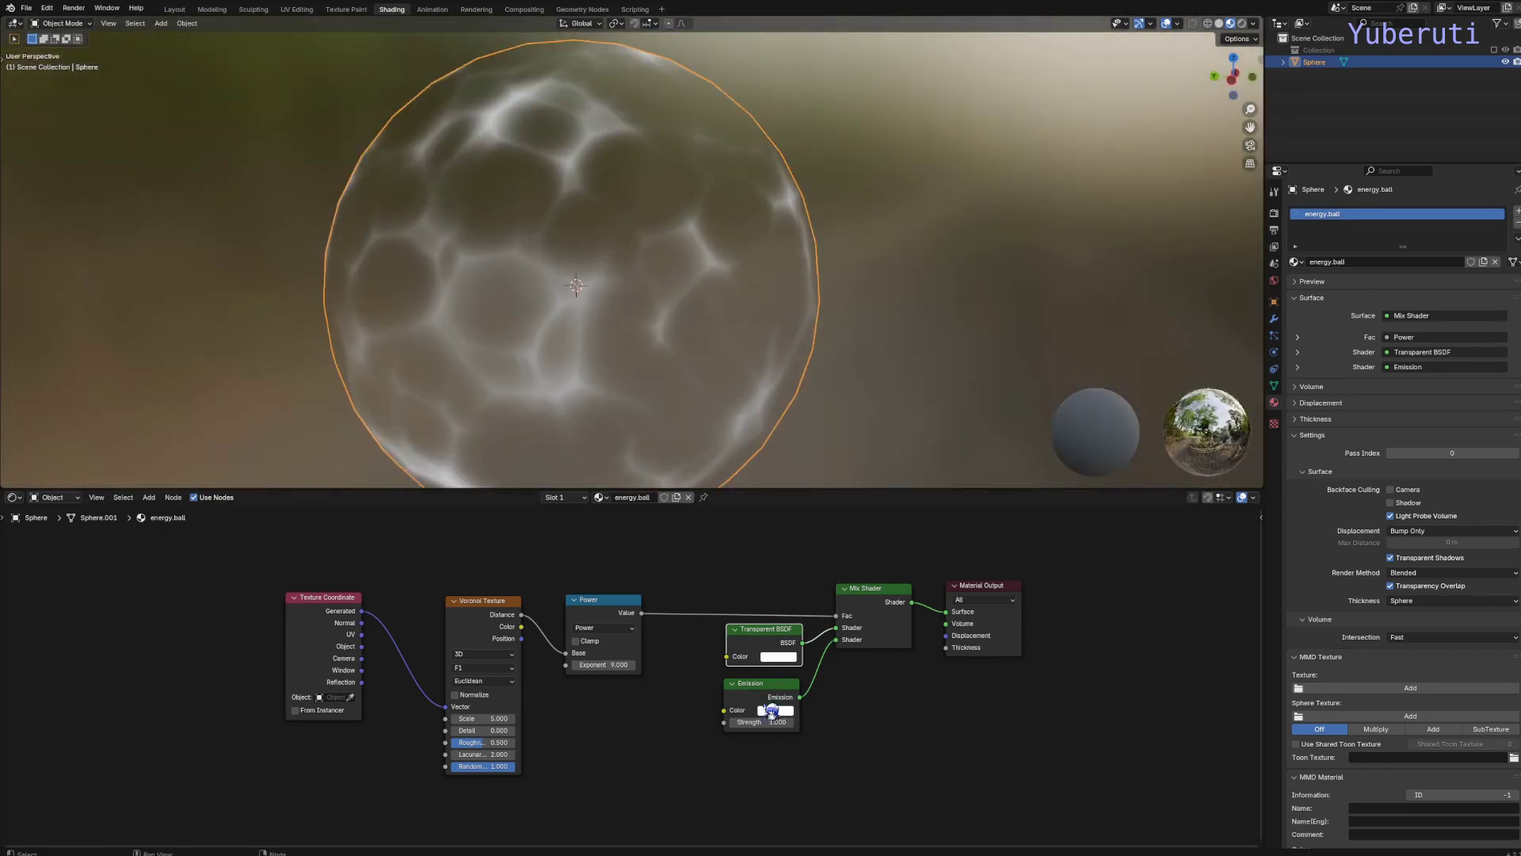
pyautogui.click(775, 710)
pyautogui.click(813, 584)
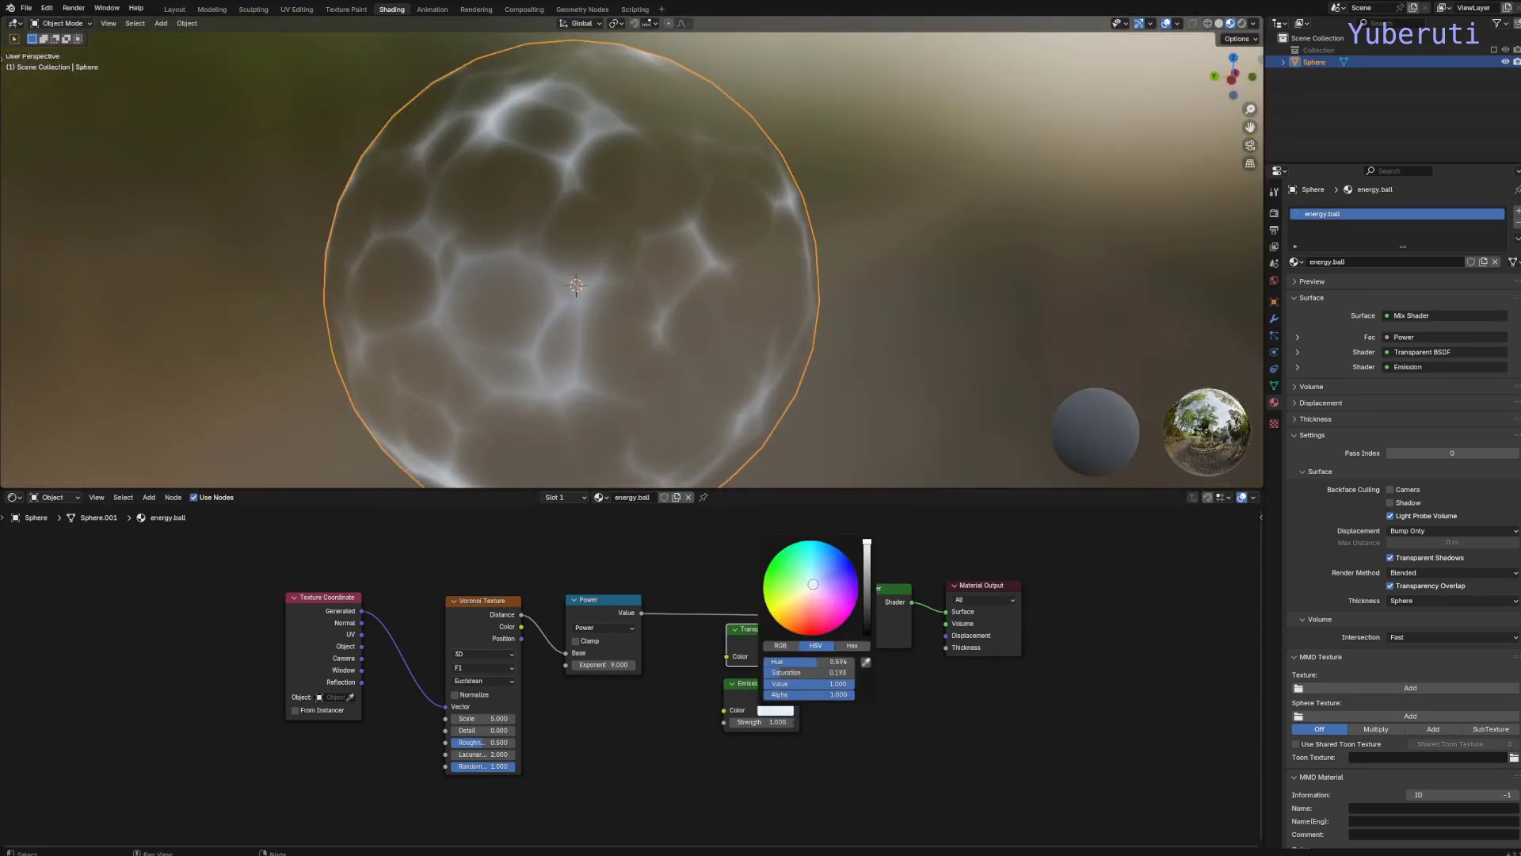
pyautogui.moveTo(813, 576); pyautogui.dragTo(798, 564)
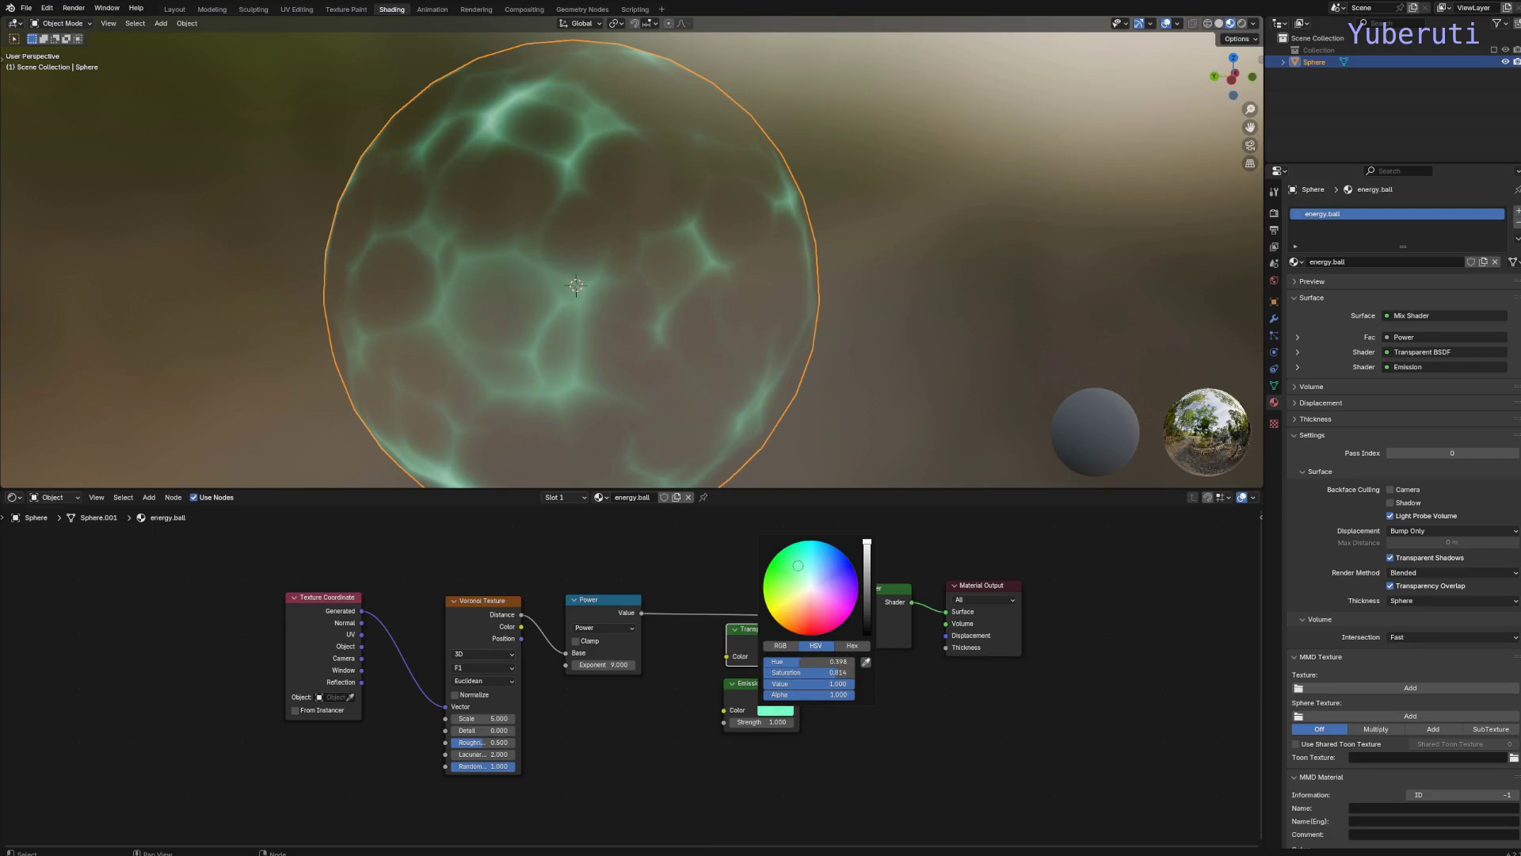
# Step: Raise the Emission strength to 9
pyautogui.moveTo(759, 723); pyautogui.dragTo(816, 722)
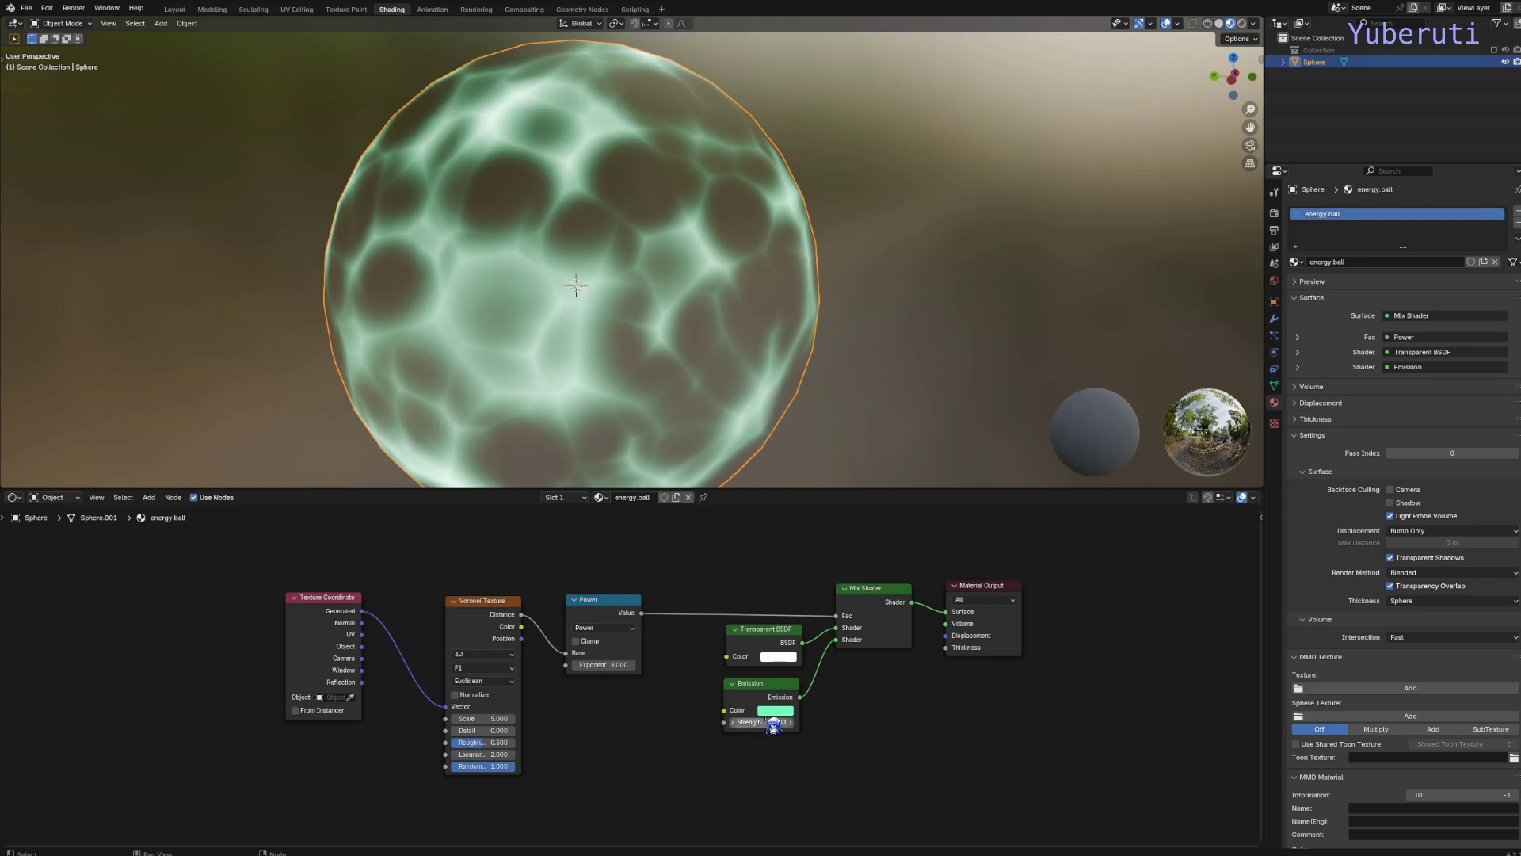
pyautogui.click(786, 703)
pyautogui.scroll(-3, 671, 332)
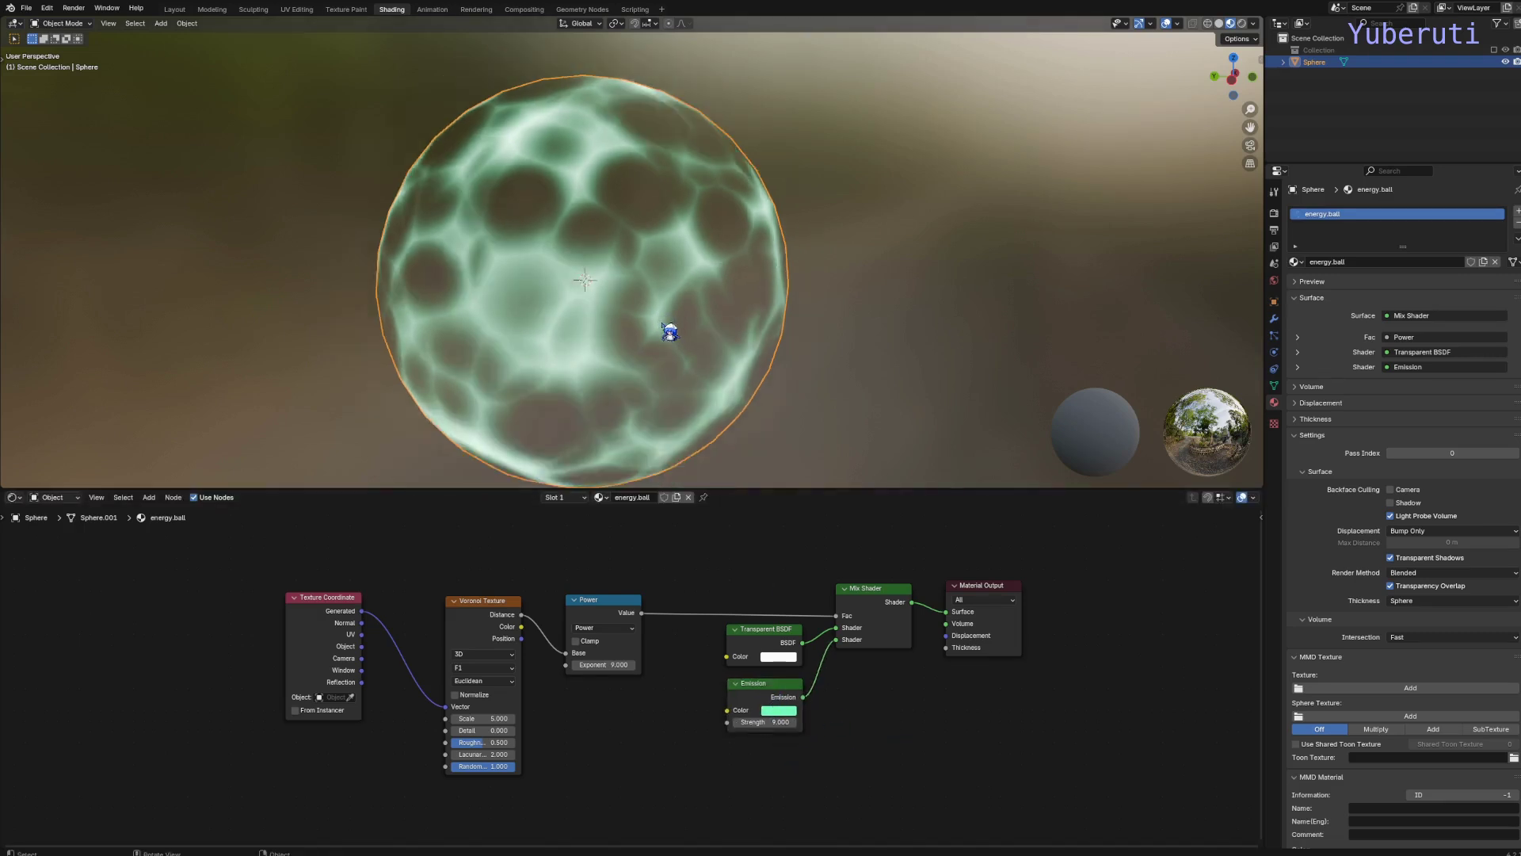
# Step: Switch the Color Management view transform from AgX to Standard
pyautogui.click(1273, 213)
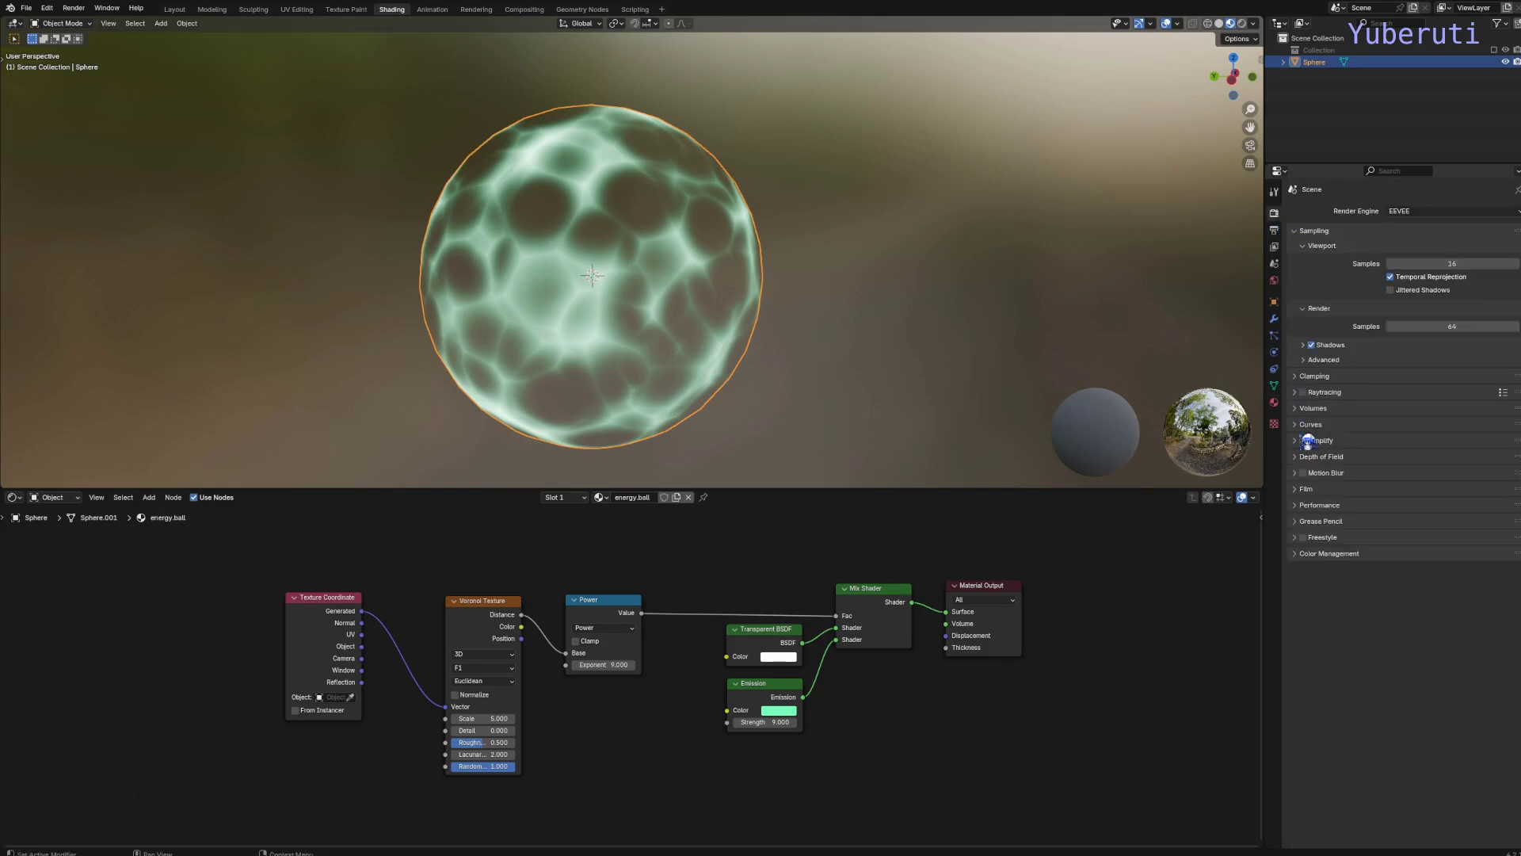
pyautogui.click(1302, 555)
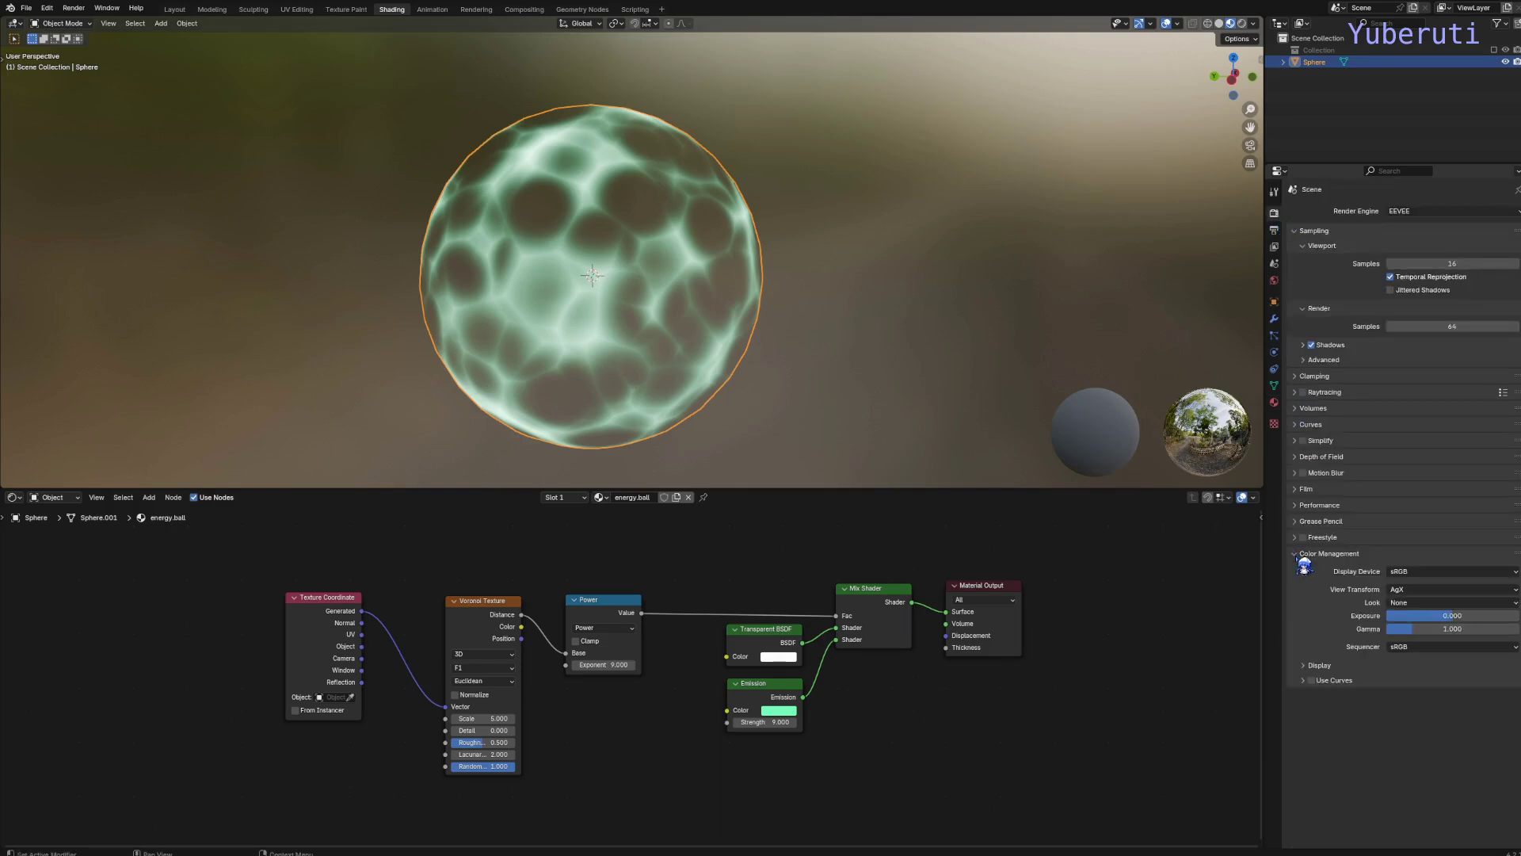
pyautogui.click(1410, 589)
pyautogui.click(1420, 613)
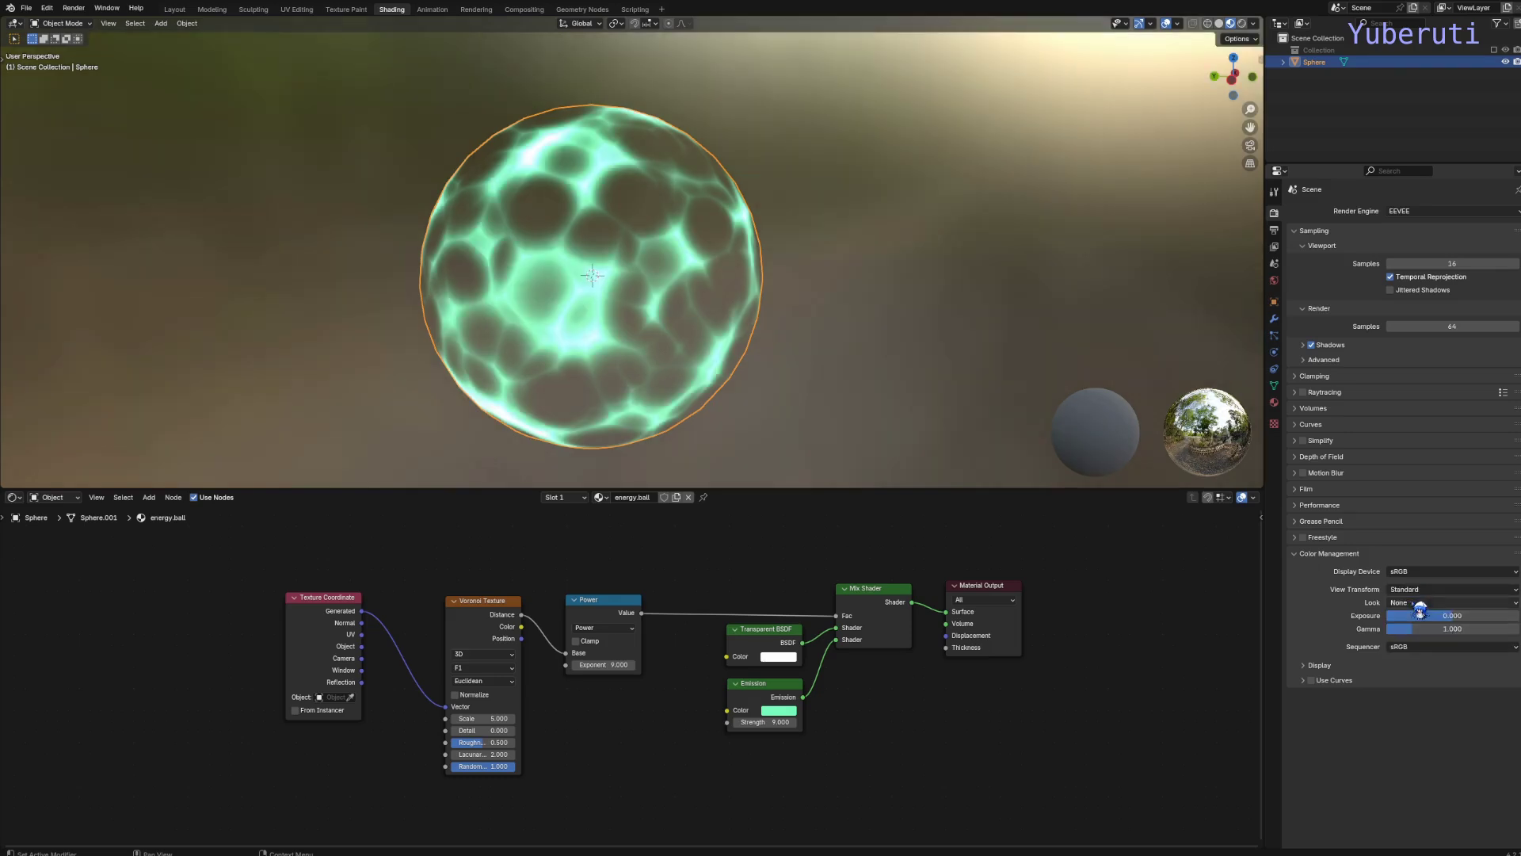
# Step: Spread out the Power, Voronoi Texture and Texture Coordinate nodes in the material graph
pyautogui.click(1273, 402)
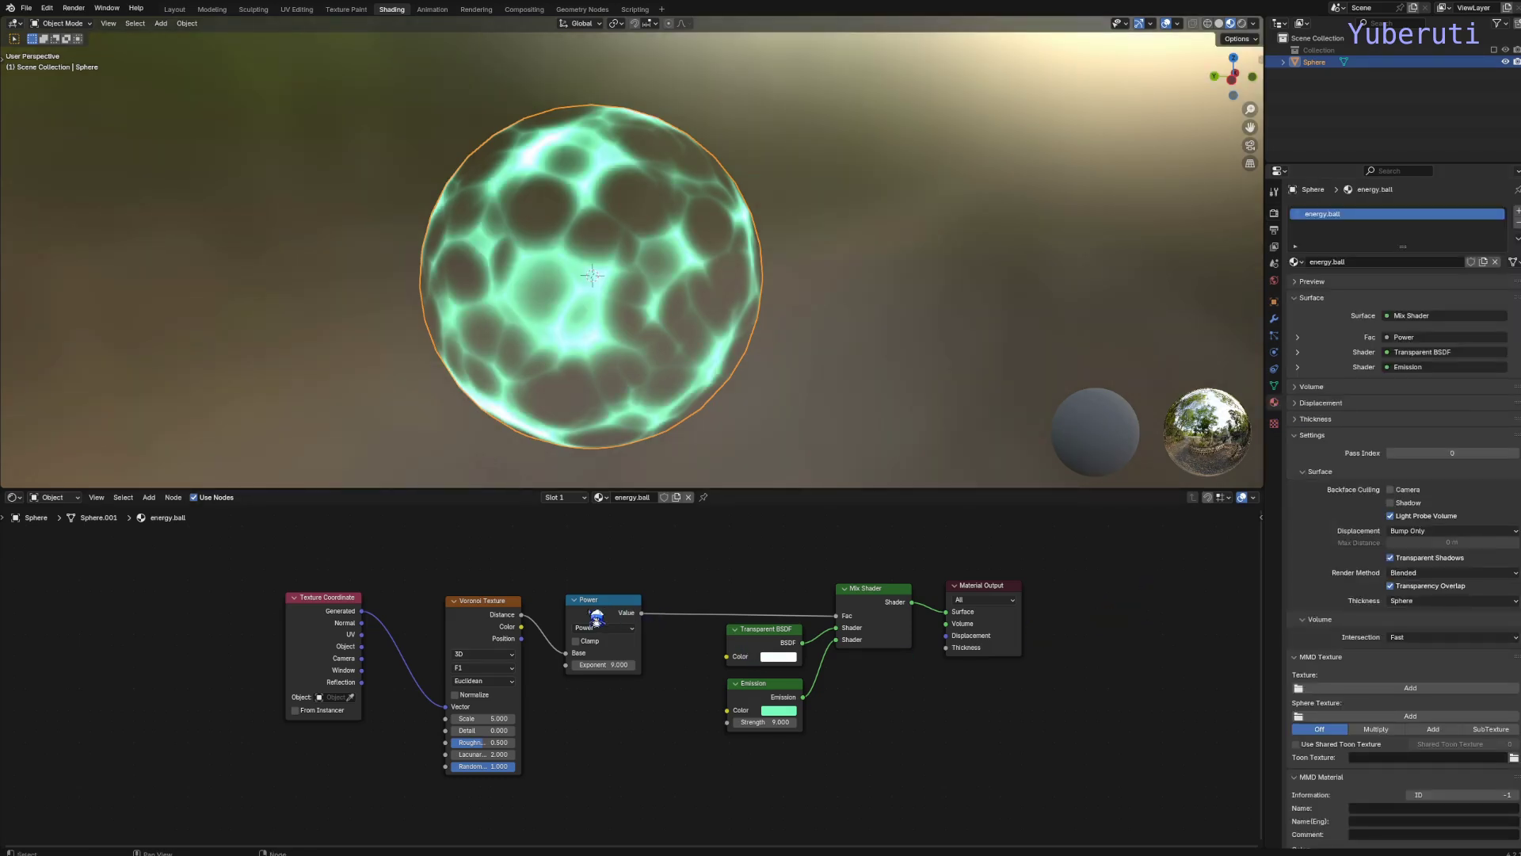
pyautogui.moveTo(597, 618); pyautogui.dragTo(652, 617)
pyautogui.moveTo(492, 618); pyautogui.dragTo(565, 618)
pyautogui.moveTo(328, 620); pyautogui.dragTo(275, 628)
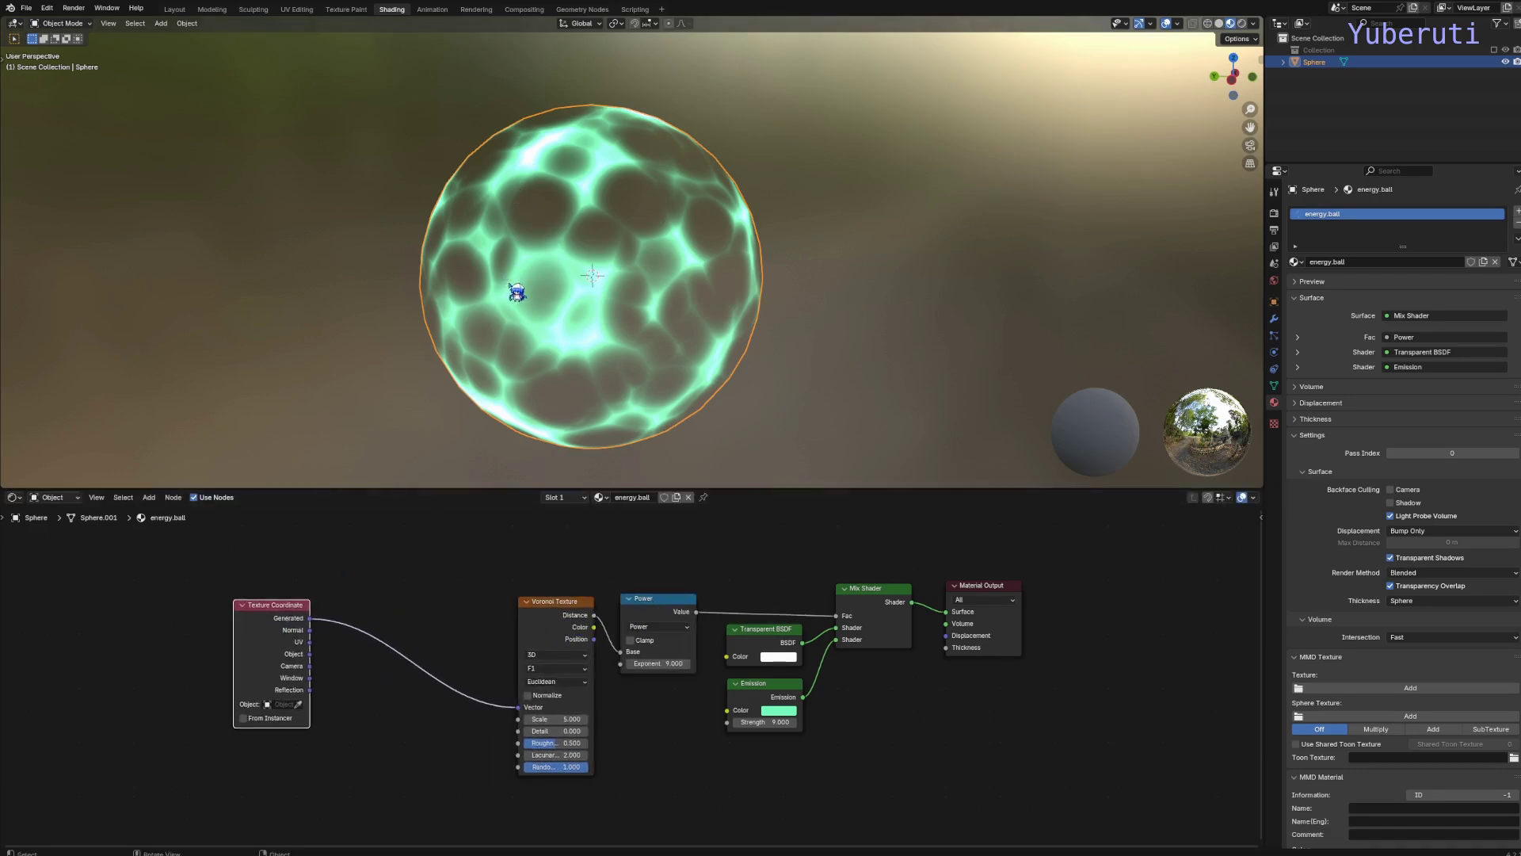
pyautogui.moveTo(517, 293)
pyautogui.mouseDown(button='middle')
pyautogui.moveTo(611, 316)
pyautogui.moveTo(655, 306)
pyautogui.moveTo(646, 351)
pyautogui.moveTo(561, 292)
pyautogui.moveTo(539, 295)
pyautogui.mouseUp(button='middle')
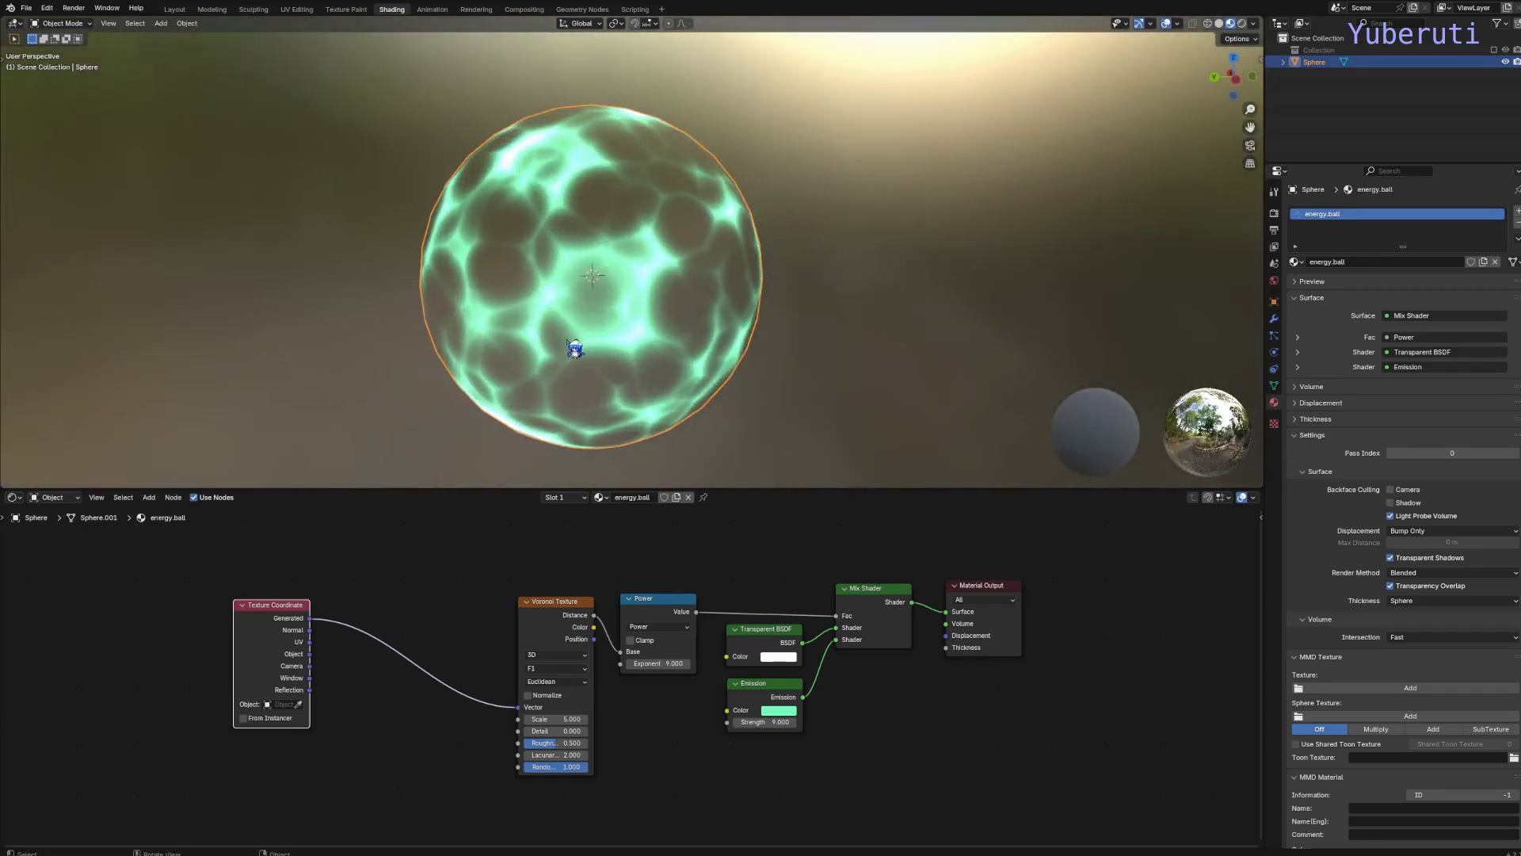
pyautogui.moveTo(575, 348); pyautogui.dragTo(604, 391, button='middle')
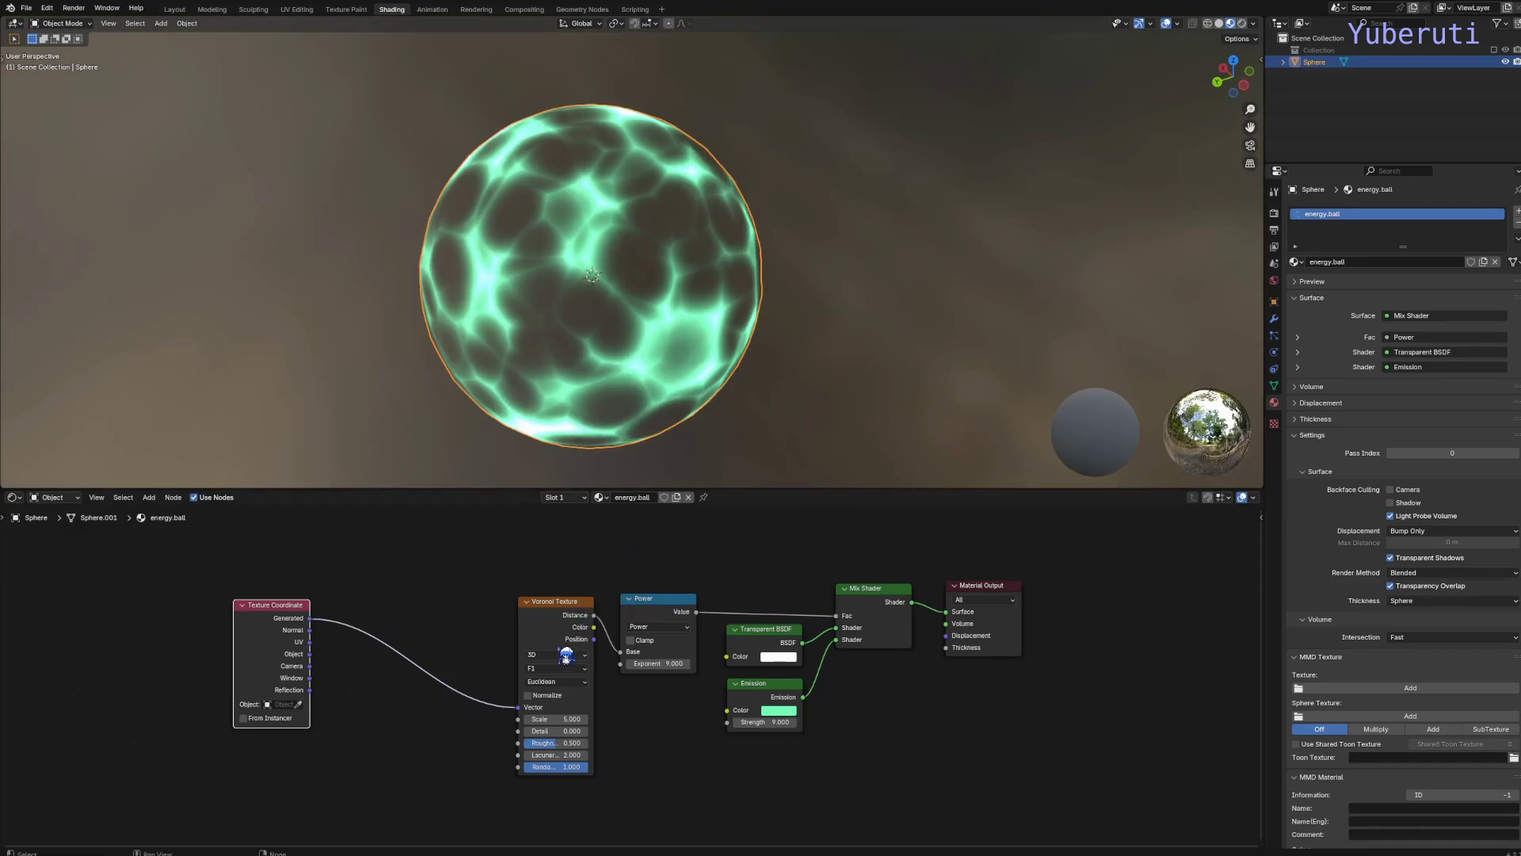
pyautogui.moveTo(575, 622); pyautogui.dragTo(585, 616)
# Step: Add a Noise Texture node at lower left, fed by Generated coordinates into its Vector
pyautogui.moveTo(438, 616); pyautogui.dragTo(604, 591, button='middle')
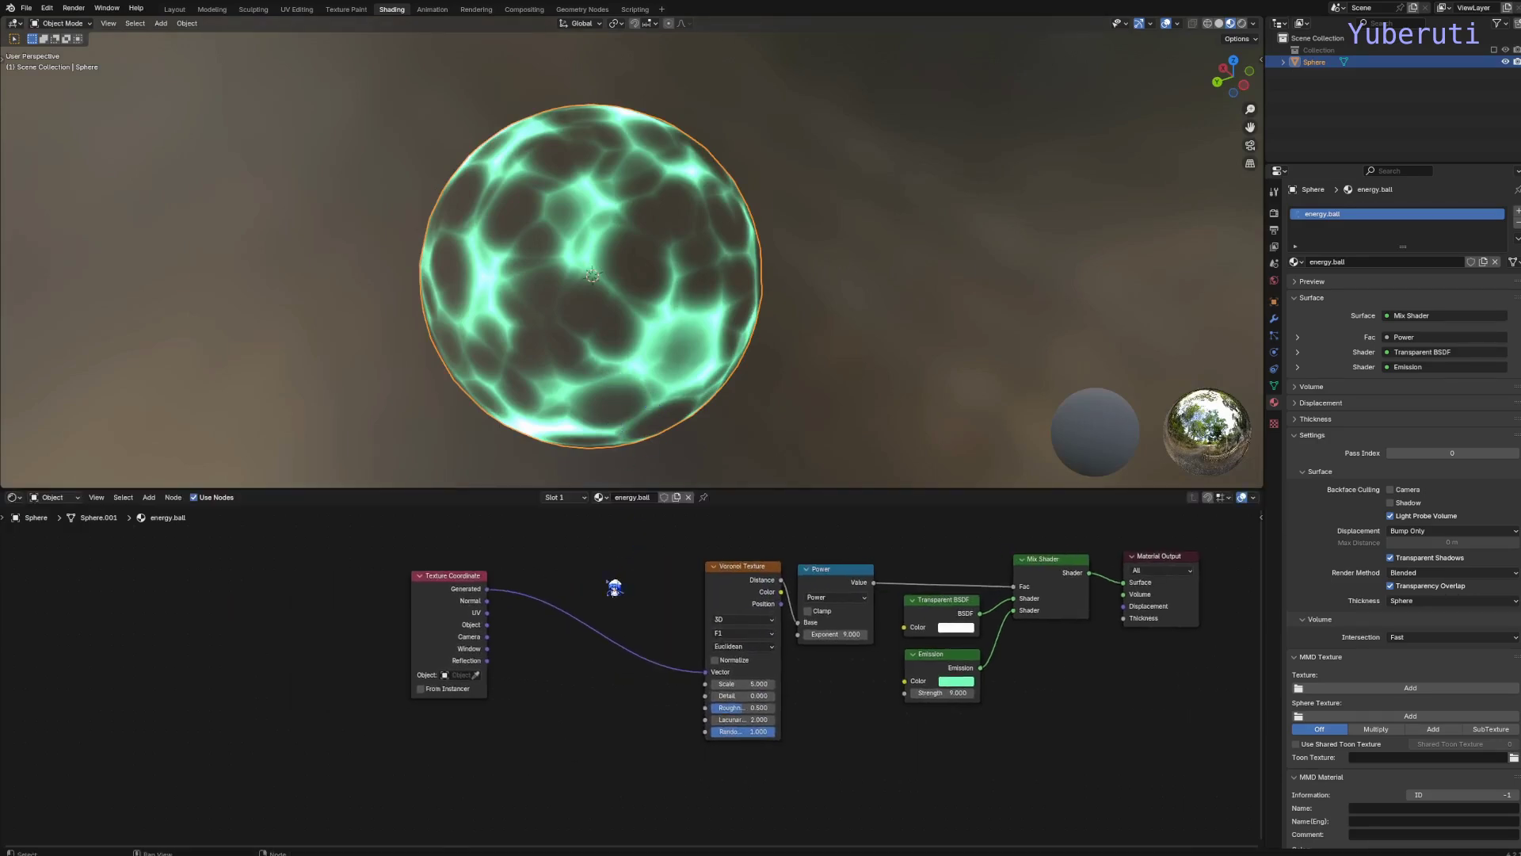
pyautogui.moveTo(457, 606); pyautogui.dragTo(320, 602)
pyautogui.hotkey('shift', 'a')
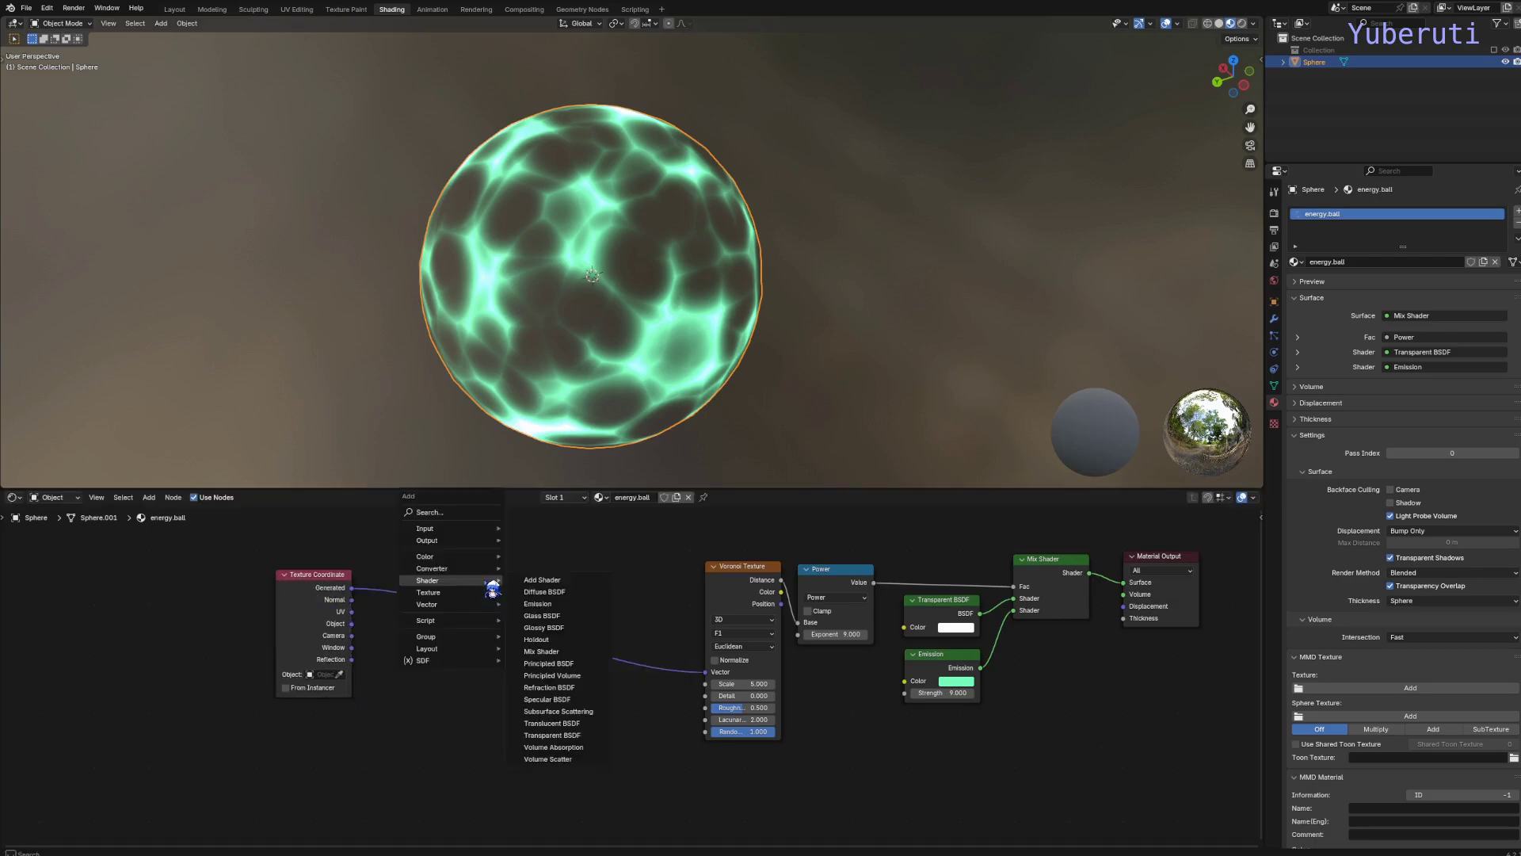
pyautogui.moveTo(497, 601)
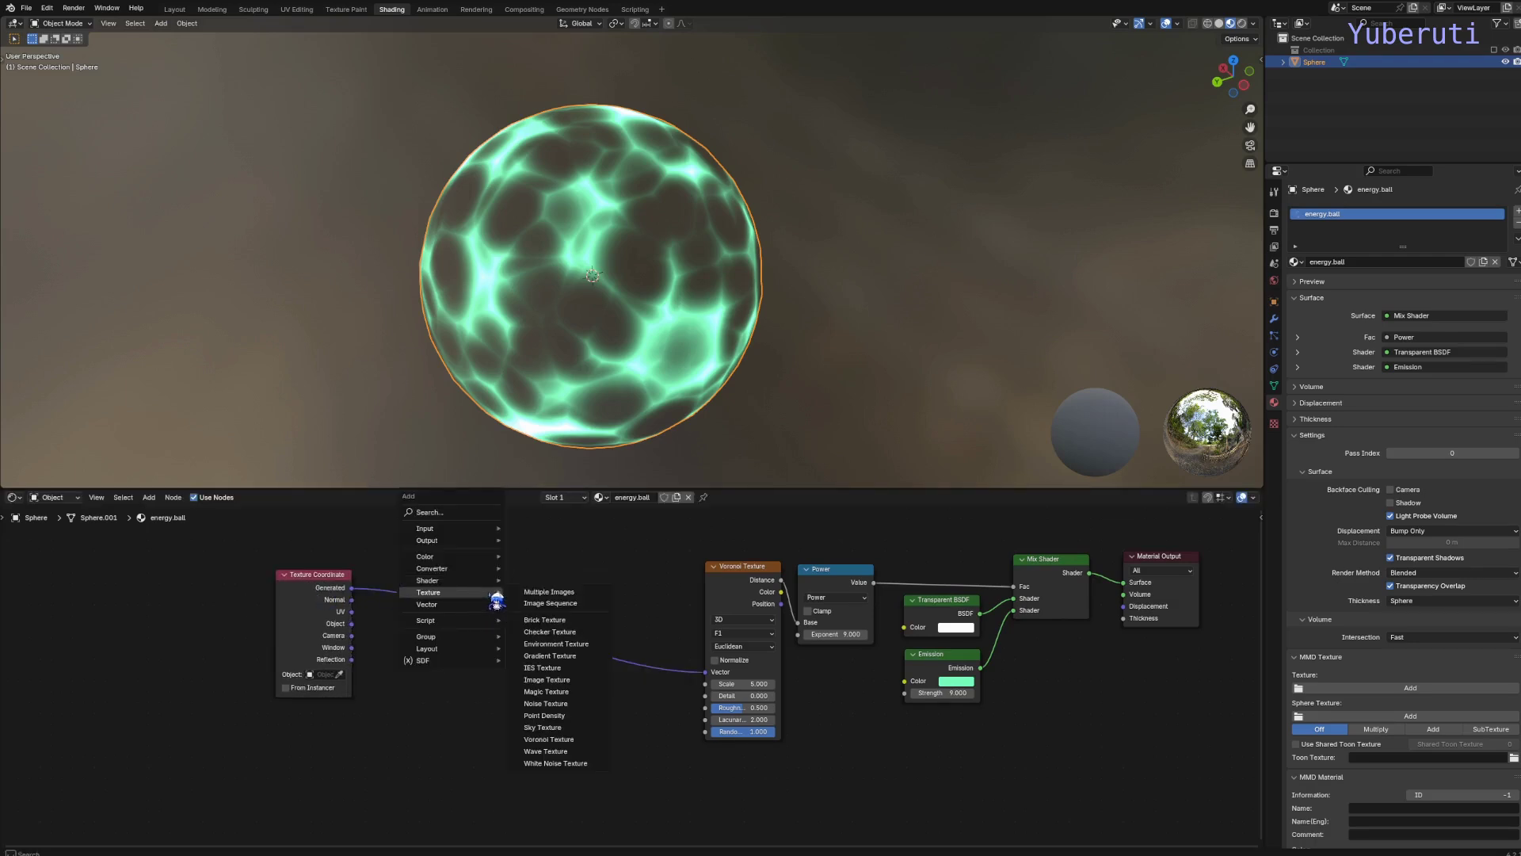
pyautogui.click(555, 703)
pyautogui.click(402, 704)
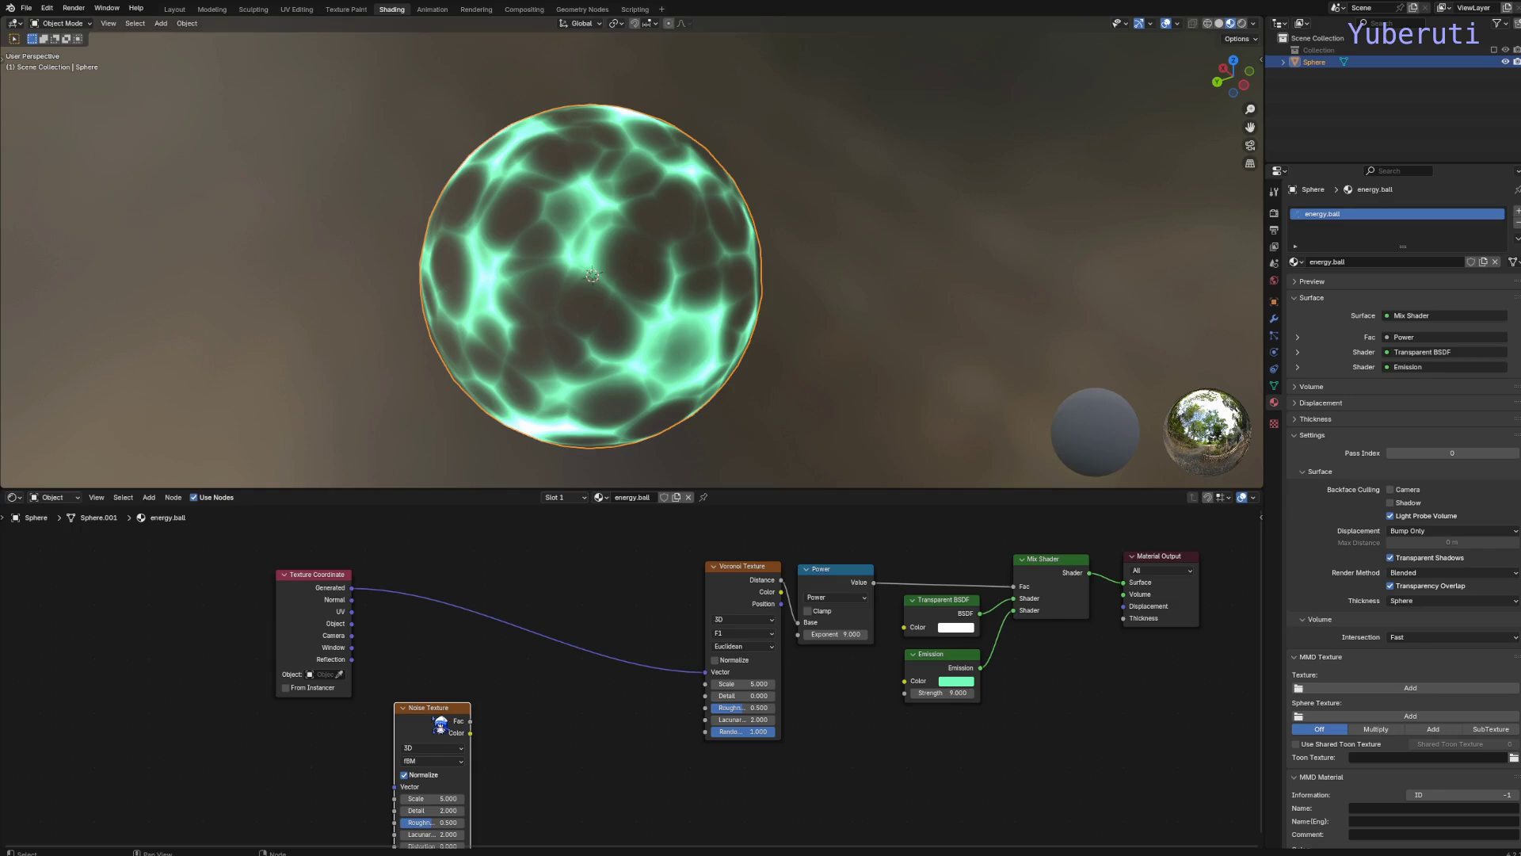
pyautogui.moveTo(419, 707); pyautogui.dragTo(422, 679)
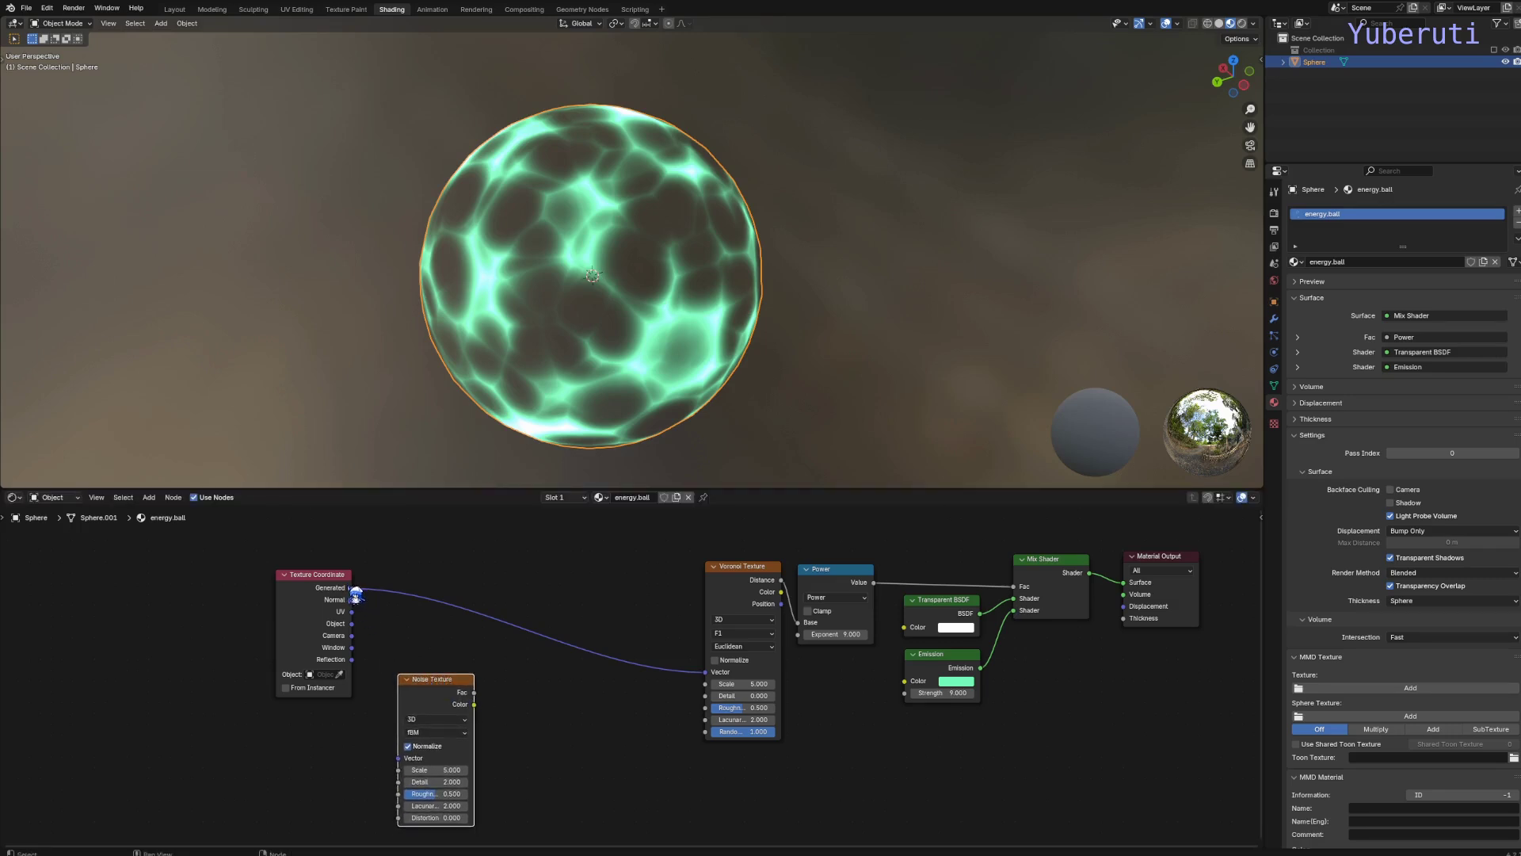
pyautogui.moveTo(356, 594); pyautogui.dragTo(397, 758)
pyautogui.moveTo(434, 691); pyautogui.dragTo(427, 686)
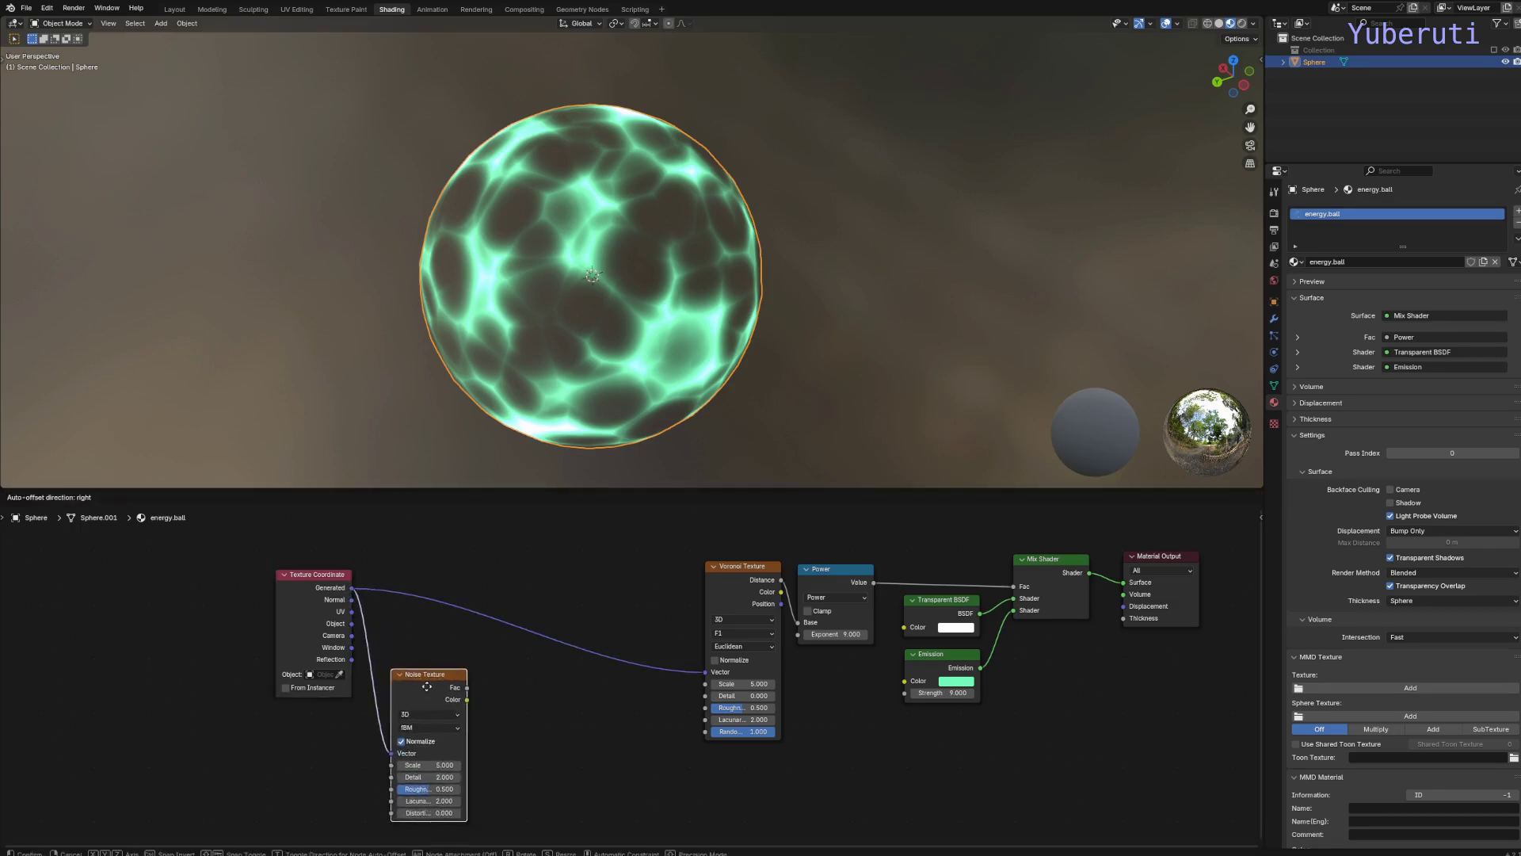
pyautogui.click(427, 686)
# Step: Add a Mix color node to the material graph
pyautogui.hotkey('shift', 'a')
pyautogui.moveTo(582, 717)
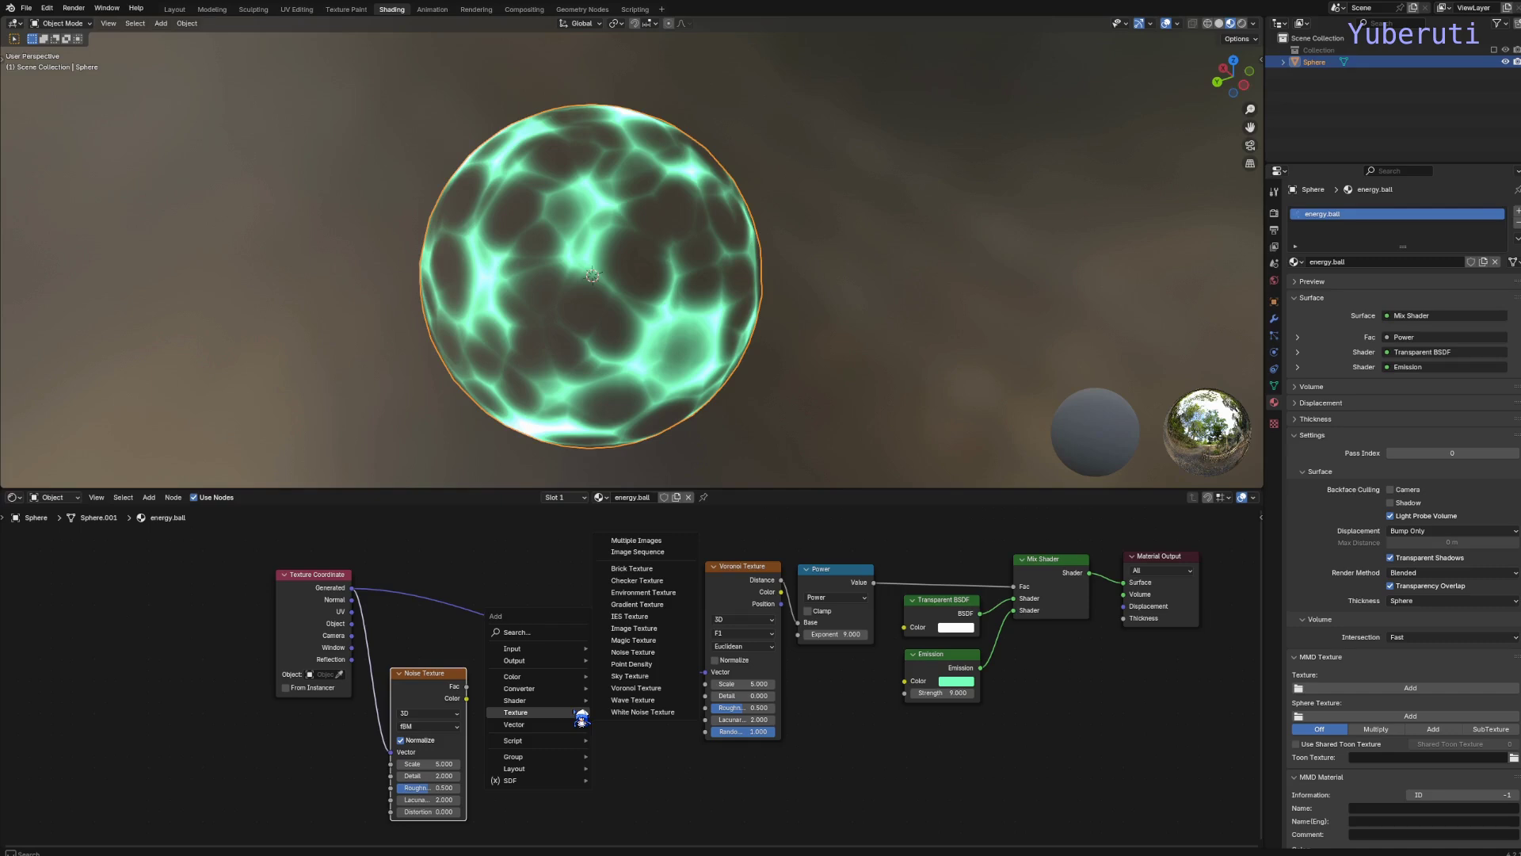
pyautogui.moveTo(560, 679)
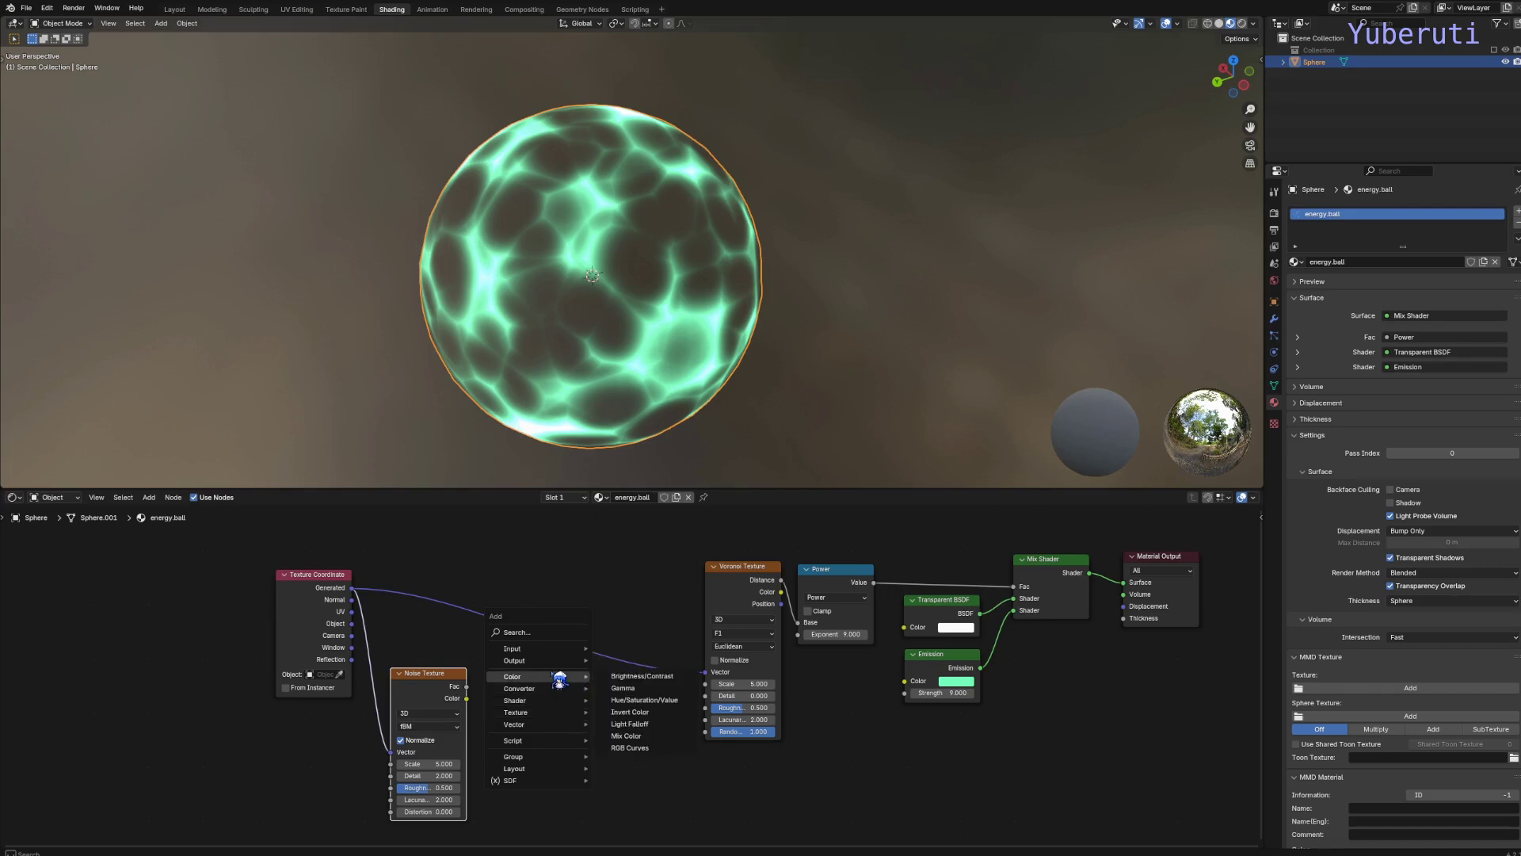
pyautogui.click(634, 735)
# Step: Insert the Mix node into the Generated–Voronoi link and feed Noise Color into its B input
pyautogui.click(564, 693)
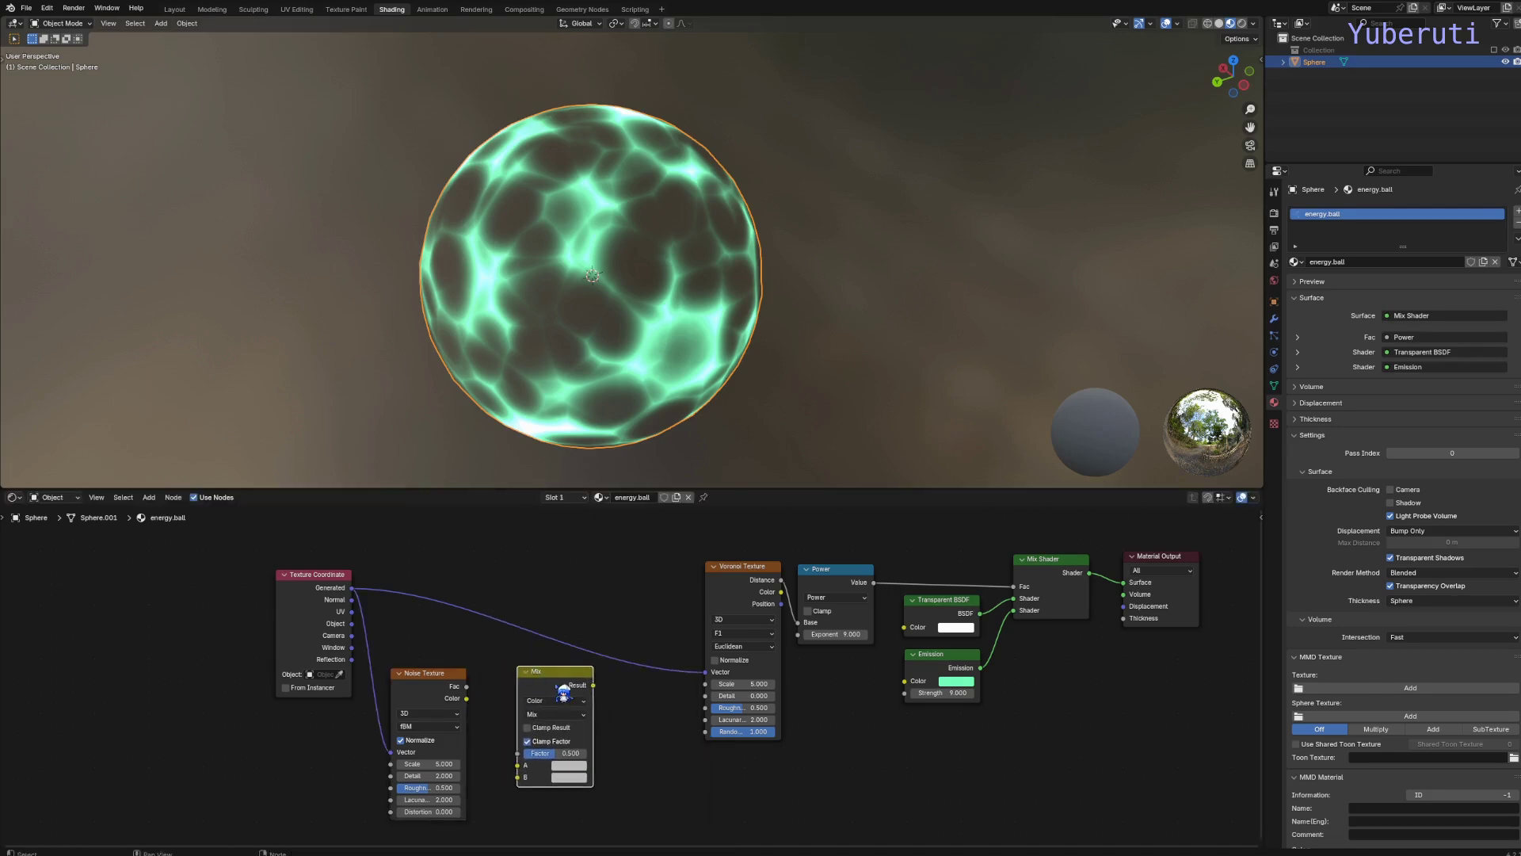
pyautogui.moveTo(563, 693); pyautogui.dragTo(551, 565)
pyautogui.moveTo(474, 708); pyautogui.dragTo(459, 672)
pyautogui.moveTo(549, 585); pyautogui.dragTo(562, 579)
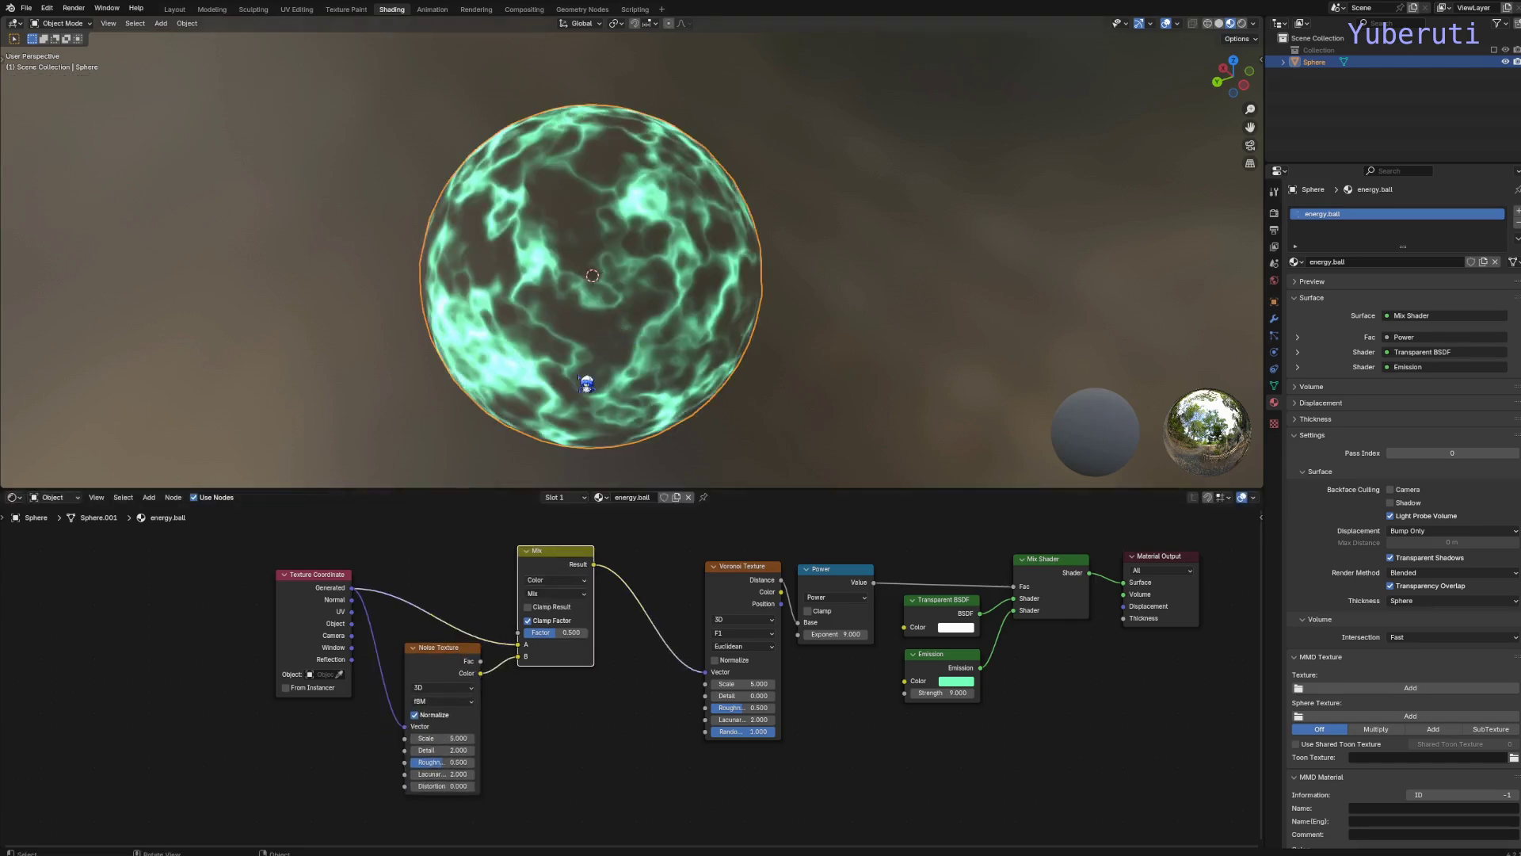
# Step: Set the Mix blend mode to Overlay with factor 0.250
pyautogui.click(569, 594)
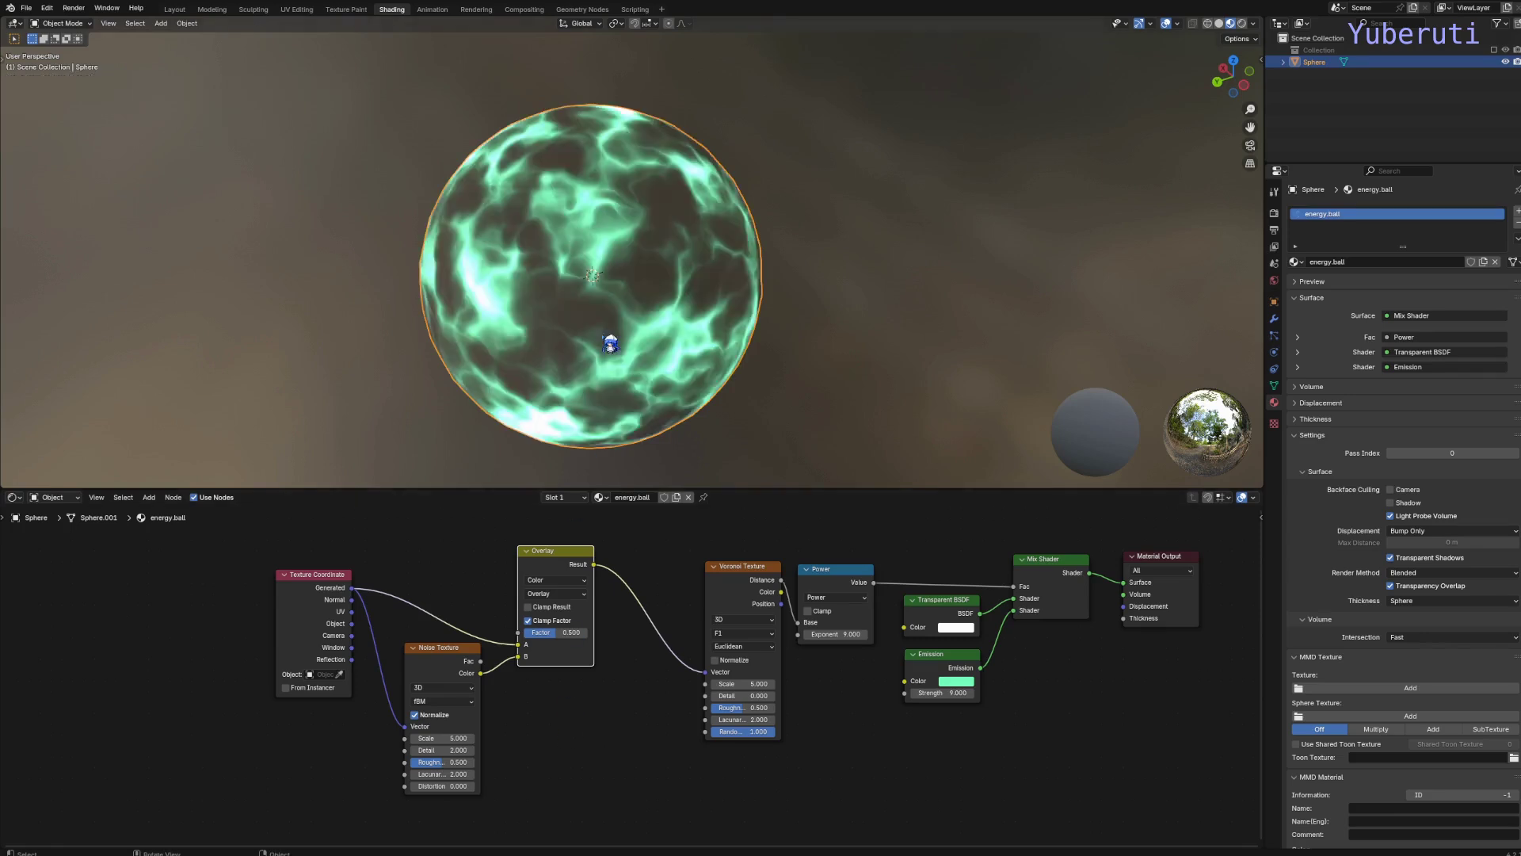
pyautogui.scroll(2, 610, 344)
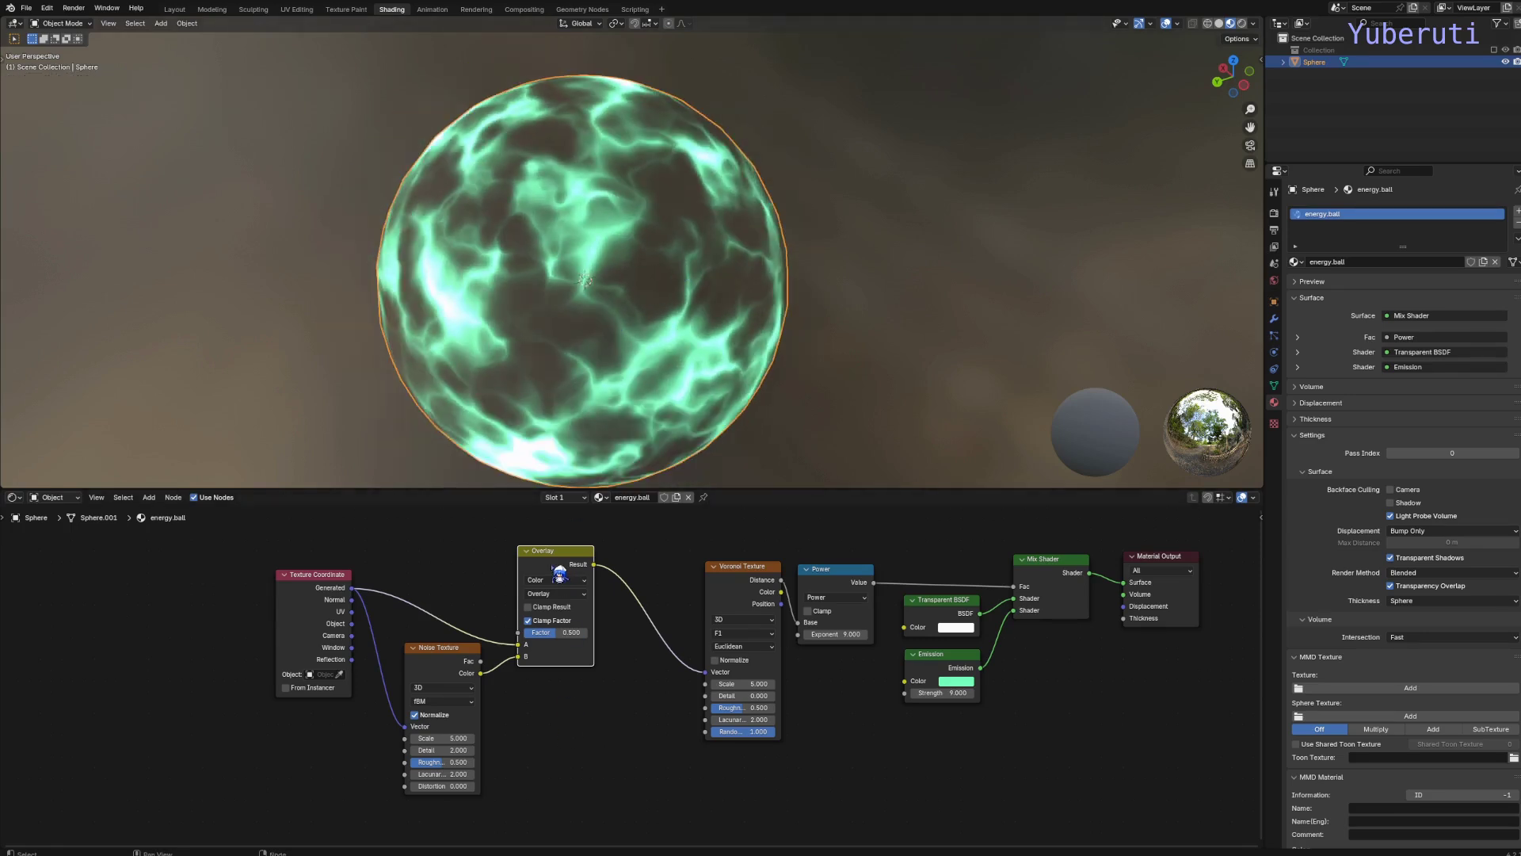
pyautogui.moveTo(559, 572); pyautogui.dragTo(582, 568)
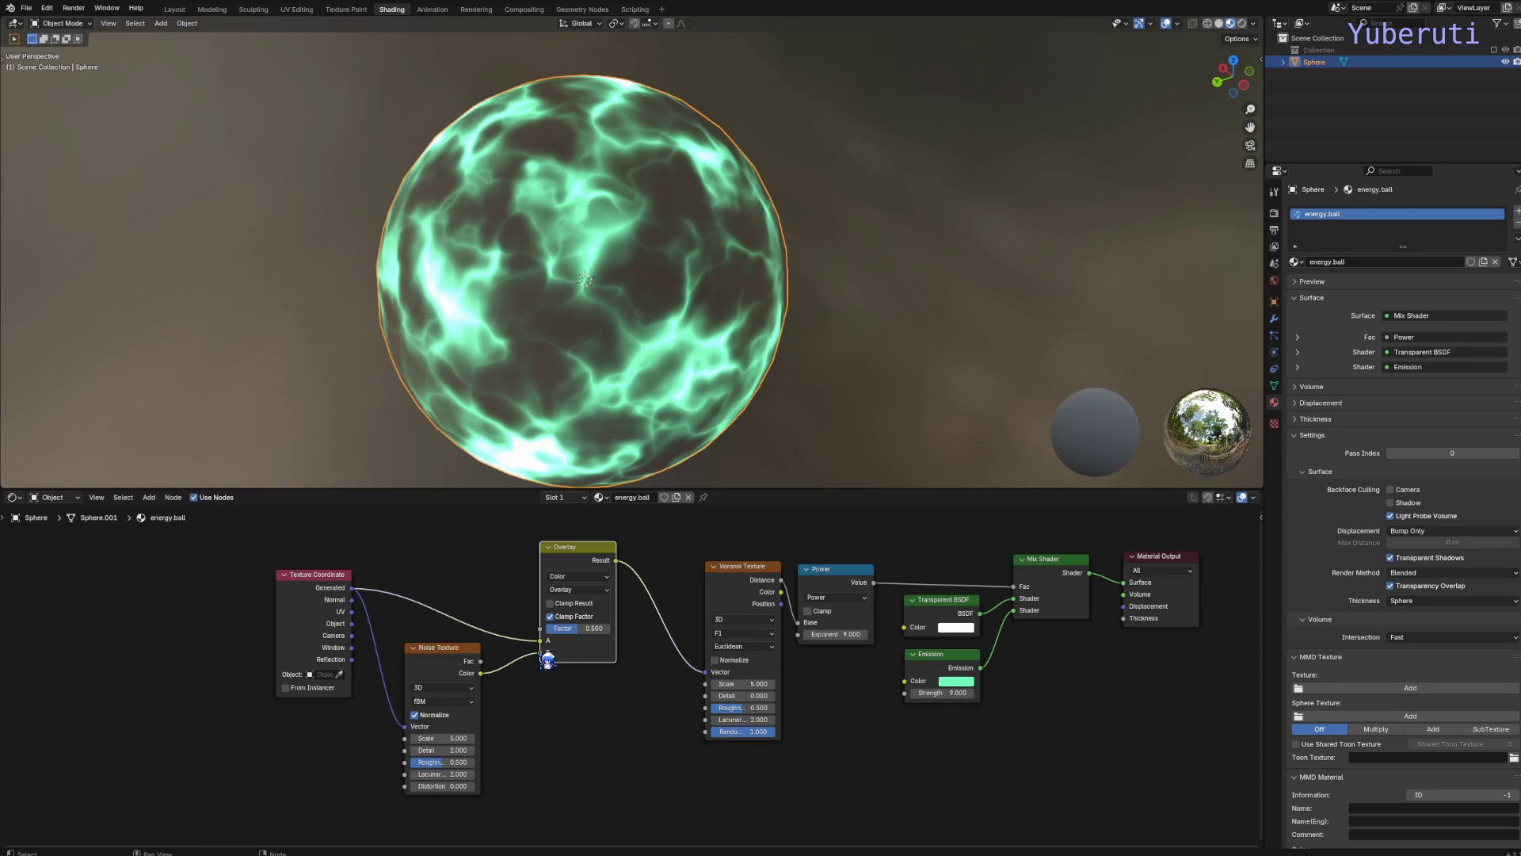
pyautogui.moveTo(585, 633)
pyautogui.mouseDown()
pyautogui.moveTo(547, 633)
pyautogui.moveTo(564, 633)
pyautogui.mouseUp()
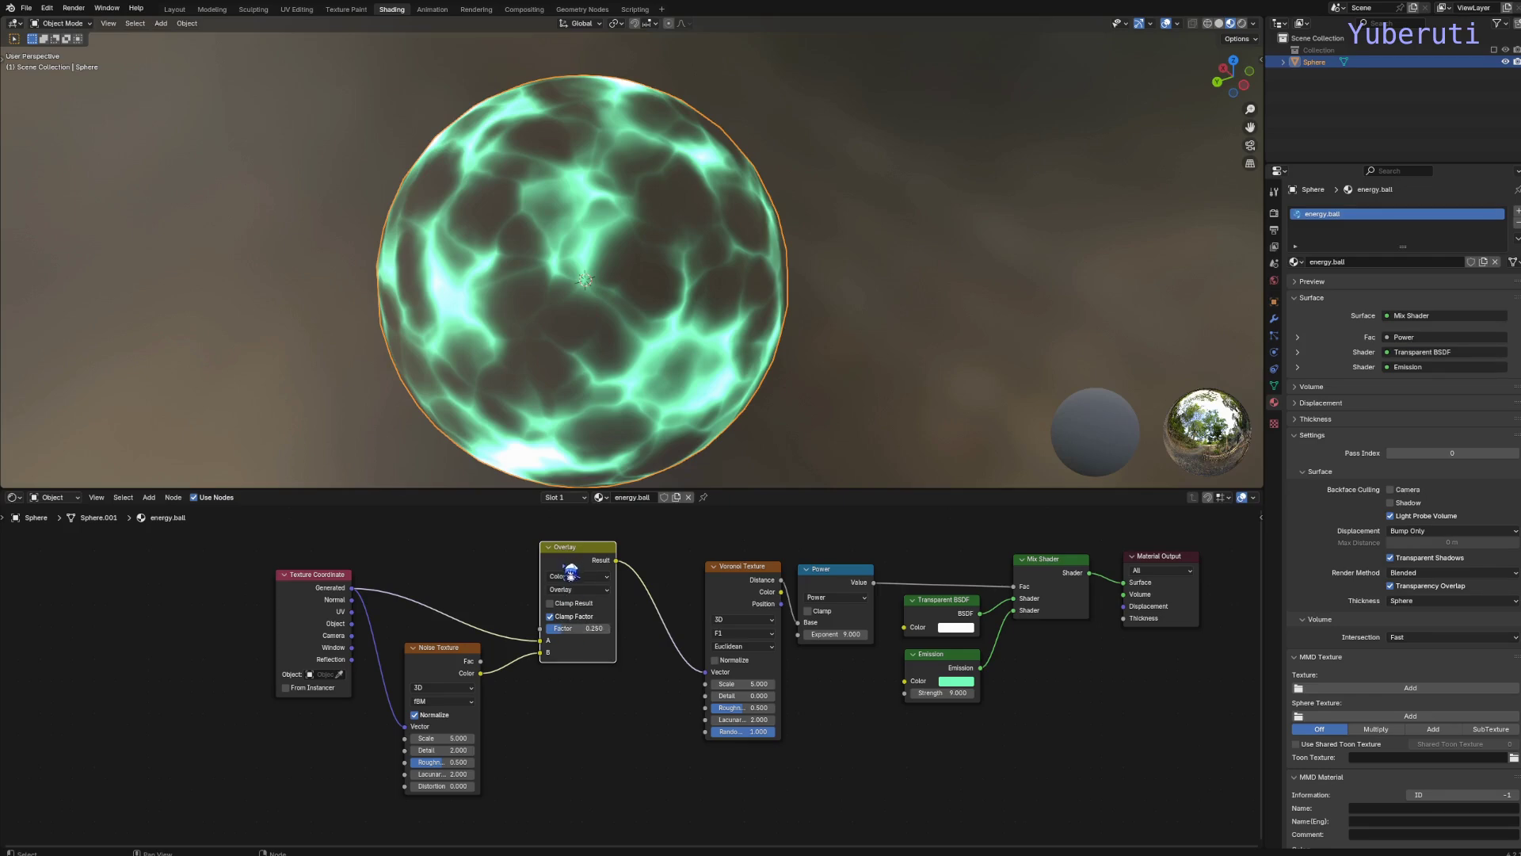
pyautogui.moveTo(587, 339); pyautogui.dragTo(621, 325, button='middle')
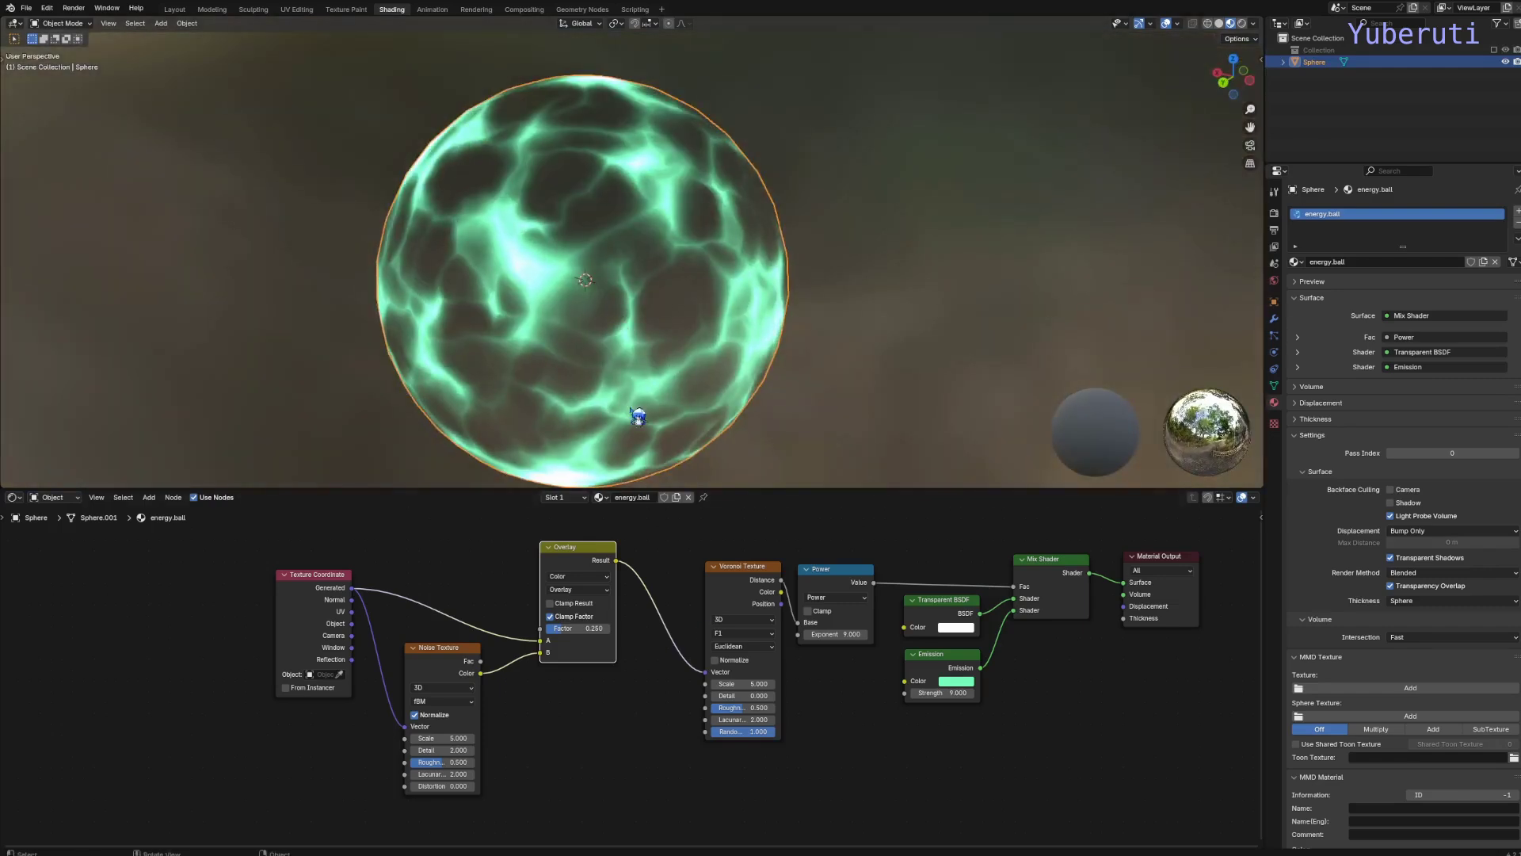
pyautogui.moveTo(546, 678); pyautogui.dragTo(526, 681, button='middle')
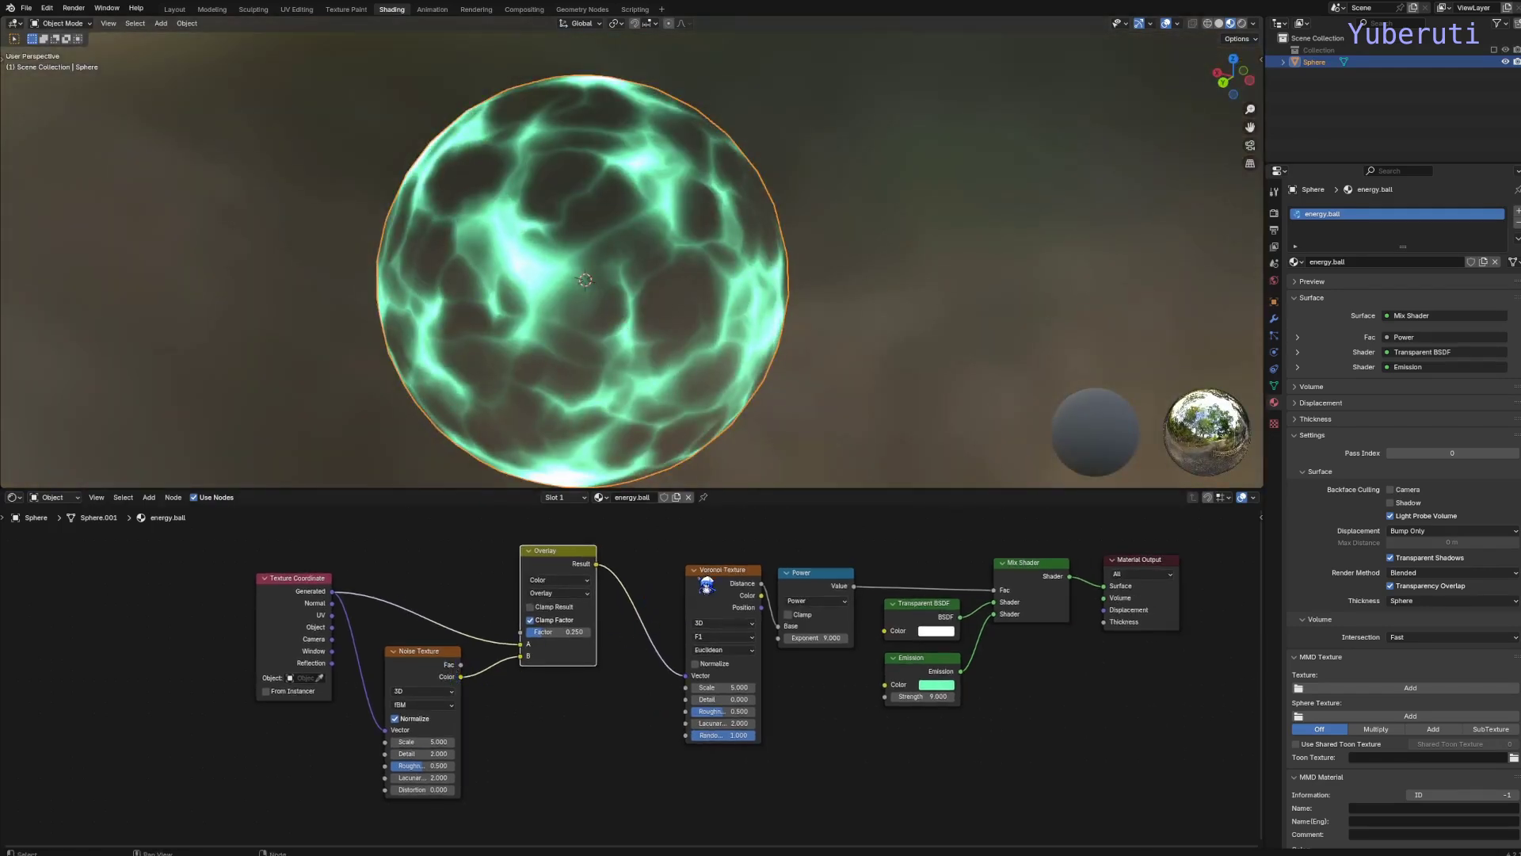
# Step: Nudge the Voronoi and Overlay nodes, and lower the Voronoi Texture Scale to 2.500
pyautogui.moveTo(706, 585); pyautogui.dragTo(682, 565)
pyautogui.moveTo(561, 553); pyautogui.dragTo(577, 584)
pyautogui.moveTo(698, 557); pyautogui.dragTo(698, 571)
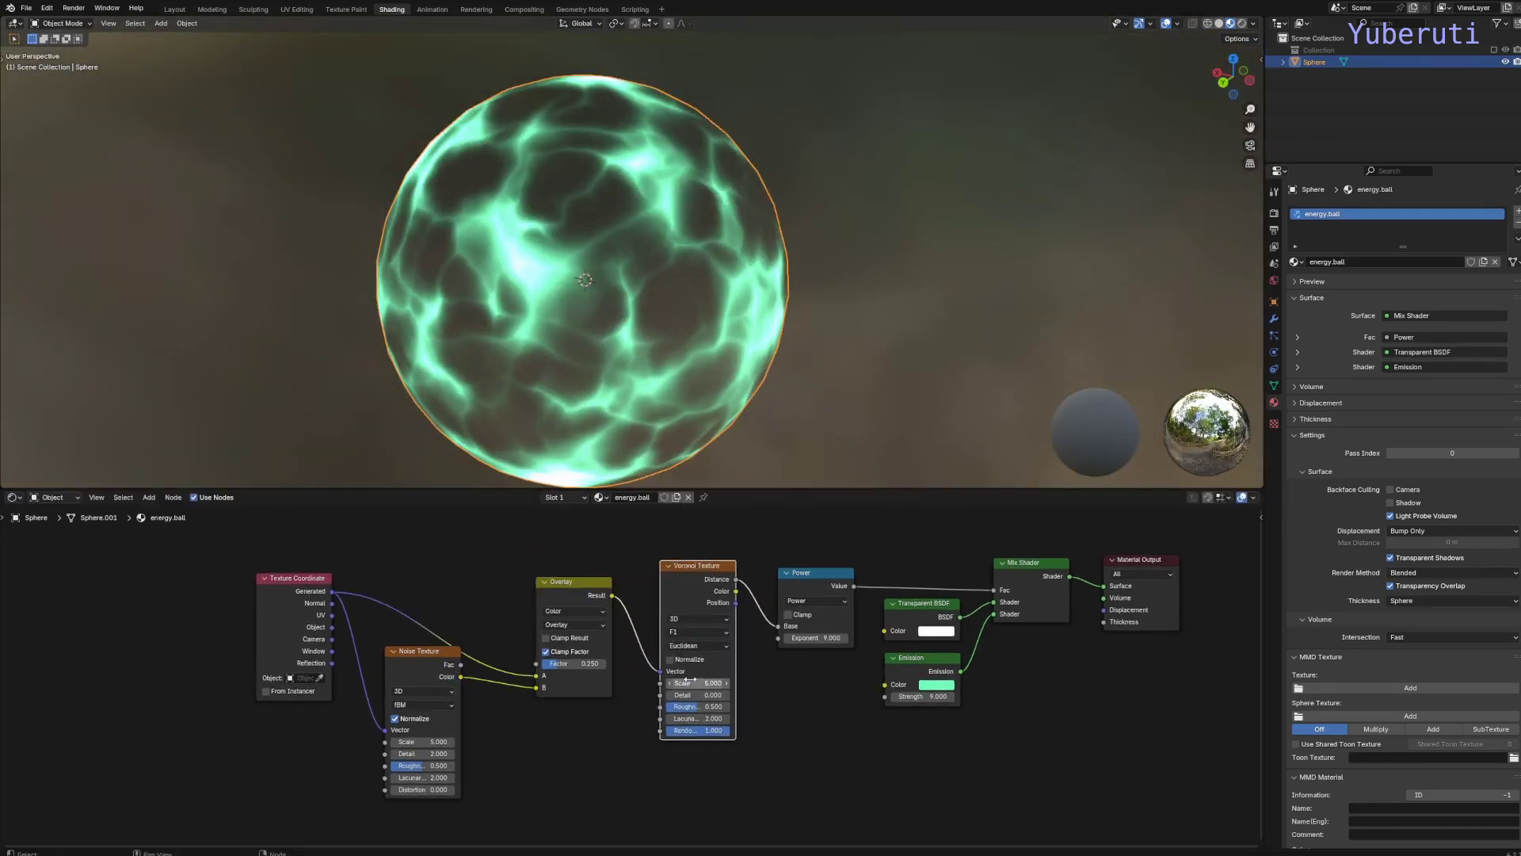
pyautogui.scroll(2, 689, 680)
pyautogui.moveTo(717, 685)
pyautogui.mouseDown()
pyautogui.moveTo(669, 685)
pyautogui.moveTo(701, 686)
pyautogui.mouseUp()
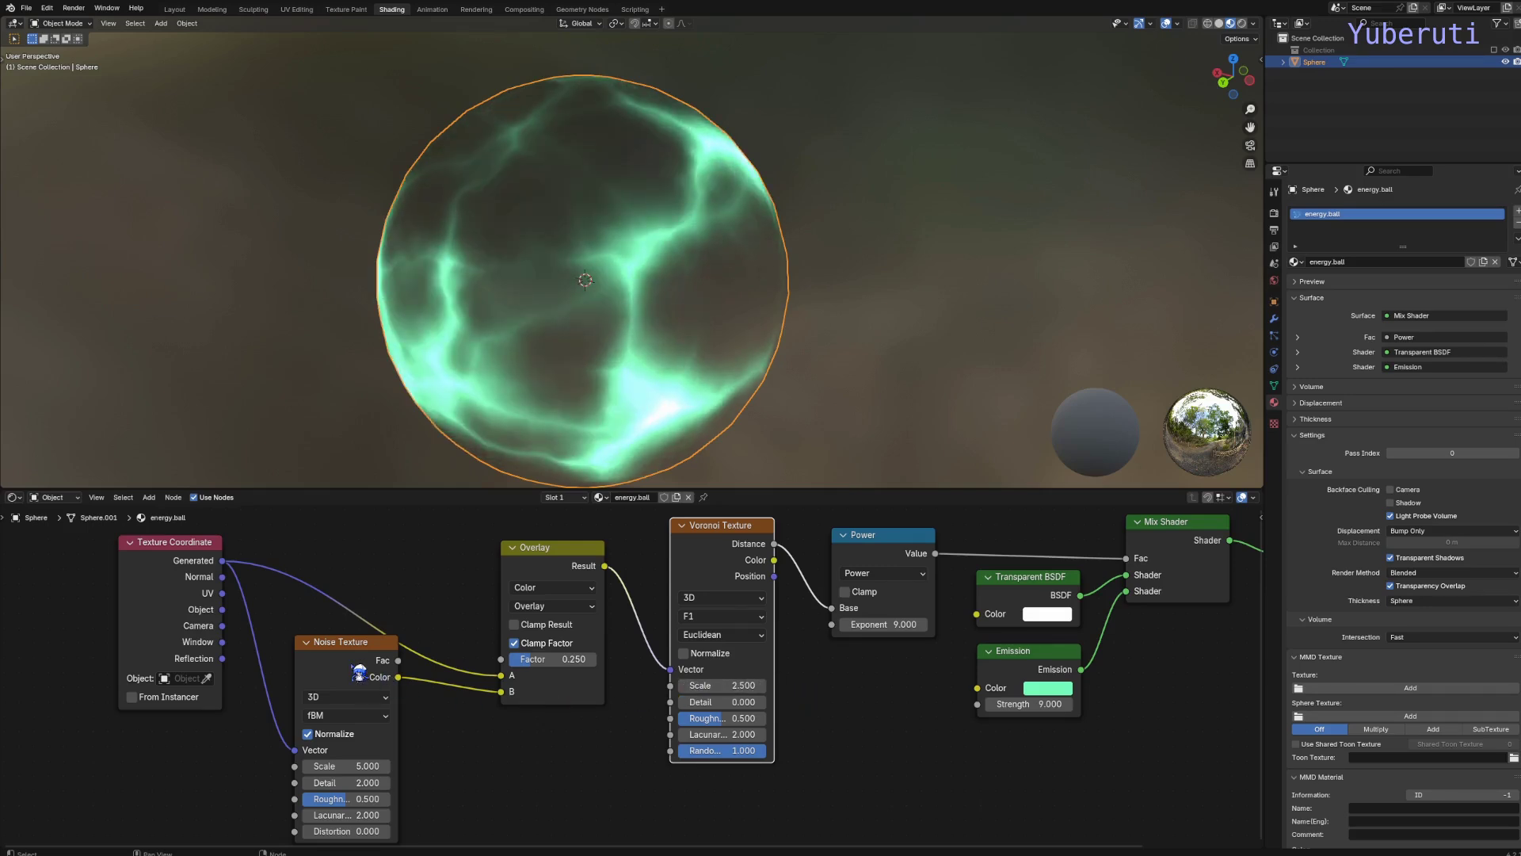
# Step: Regroup the Noise Texture, Texture Coordinate, Overlay and Voronoi nodes into a tidier layout
pyautogui.moveTo(358, 673); pyautogui.dragTo(389, 582)
pyautogui.moveTo(176, 564); pyautogui.dragTo(195, 577)
pyautogui.moveTo(555, 548); pyautogui.dragTo(508, 552)
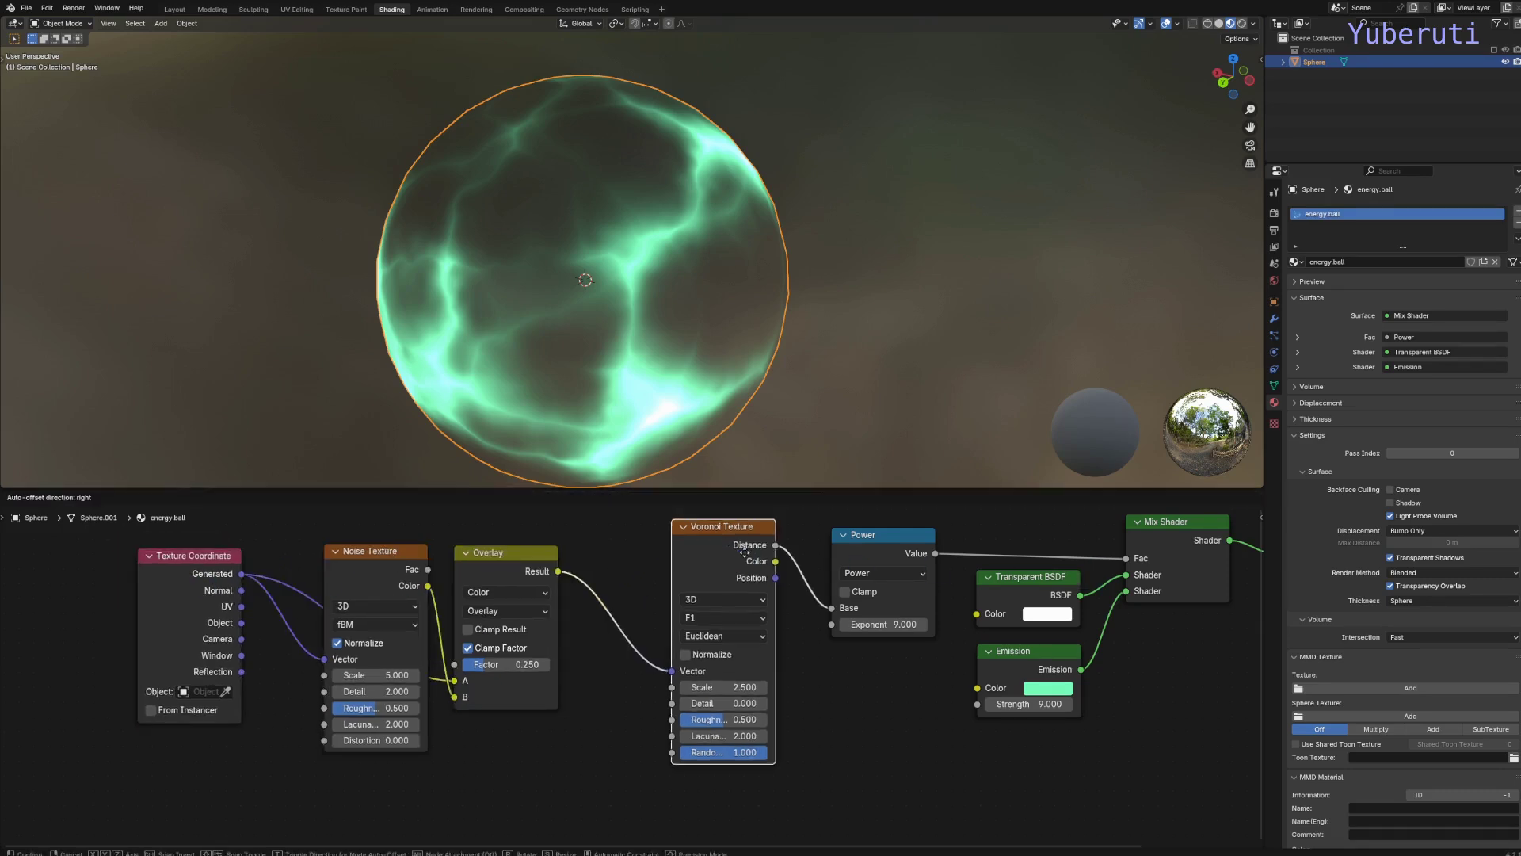
pyautogui.moveTo(733, 550); pyautogui.dragTo(781, 561)
# Step: Move the left-hand nodes aside and insert a Vector Math Add node into the Overlay–Voronoi link
pyautogui.click(193, 604)
pyautogui.moveTo(192, 603); pyautogui.dragTo(12, 599)
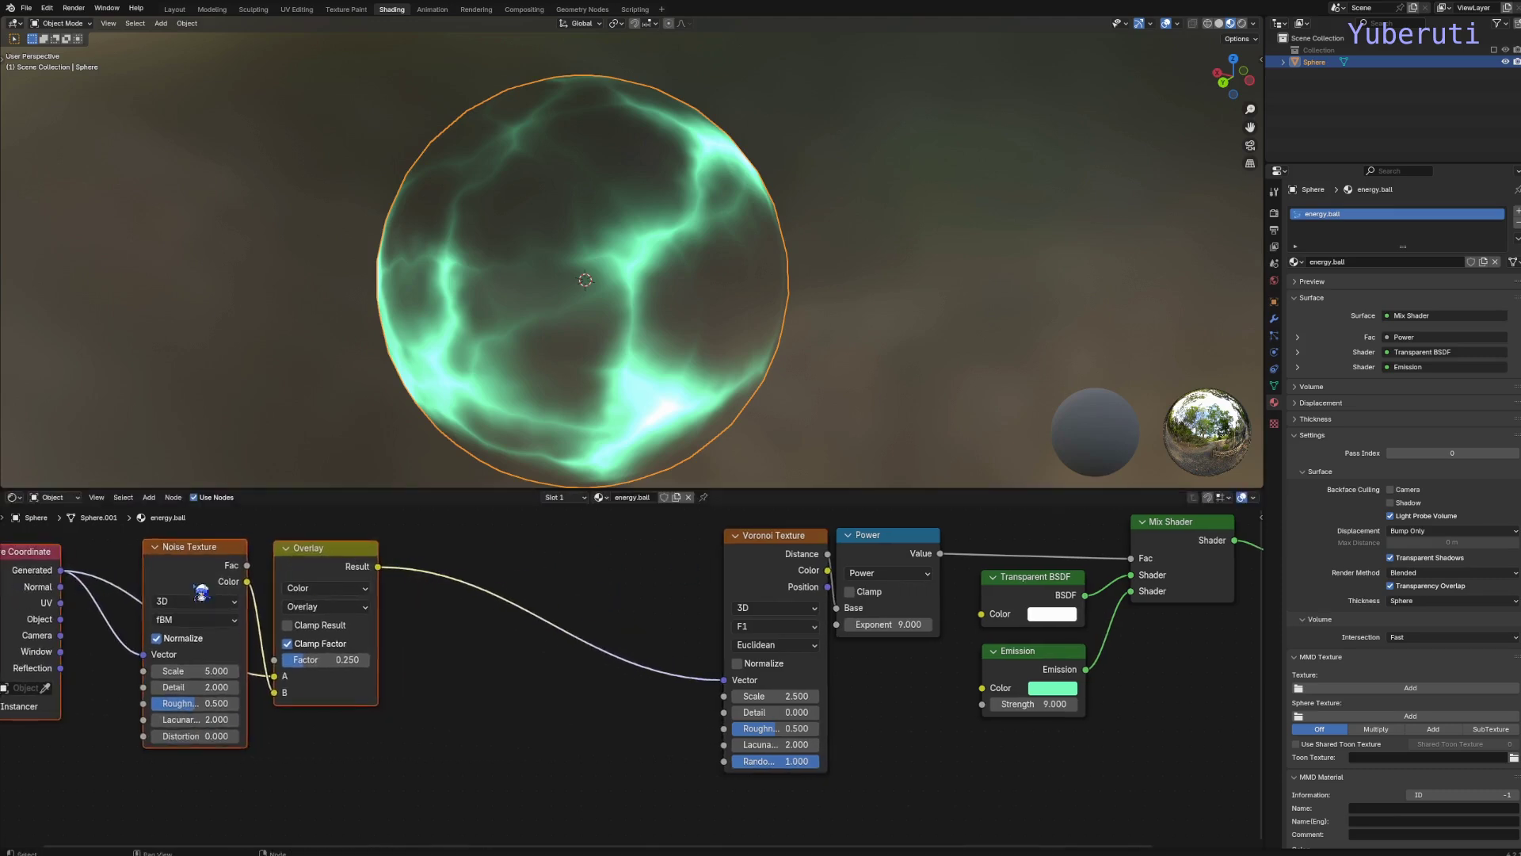
pyautogui.hotkey('shift', 'a')
pyautogui.moveTo(555, 598)
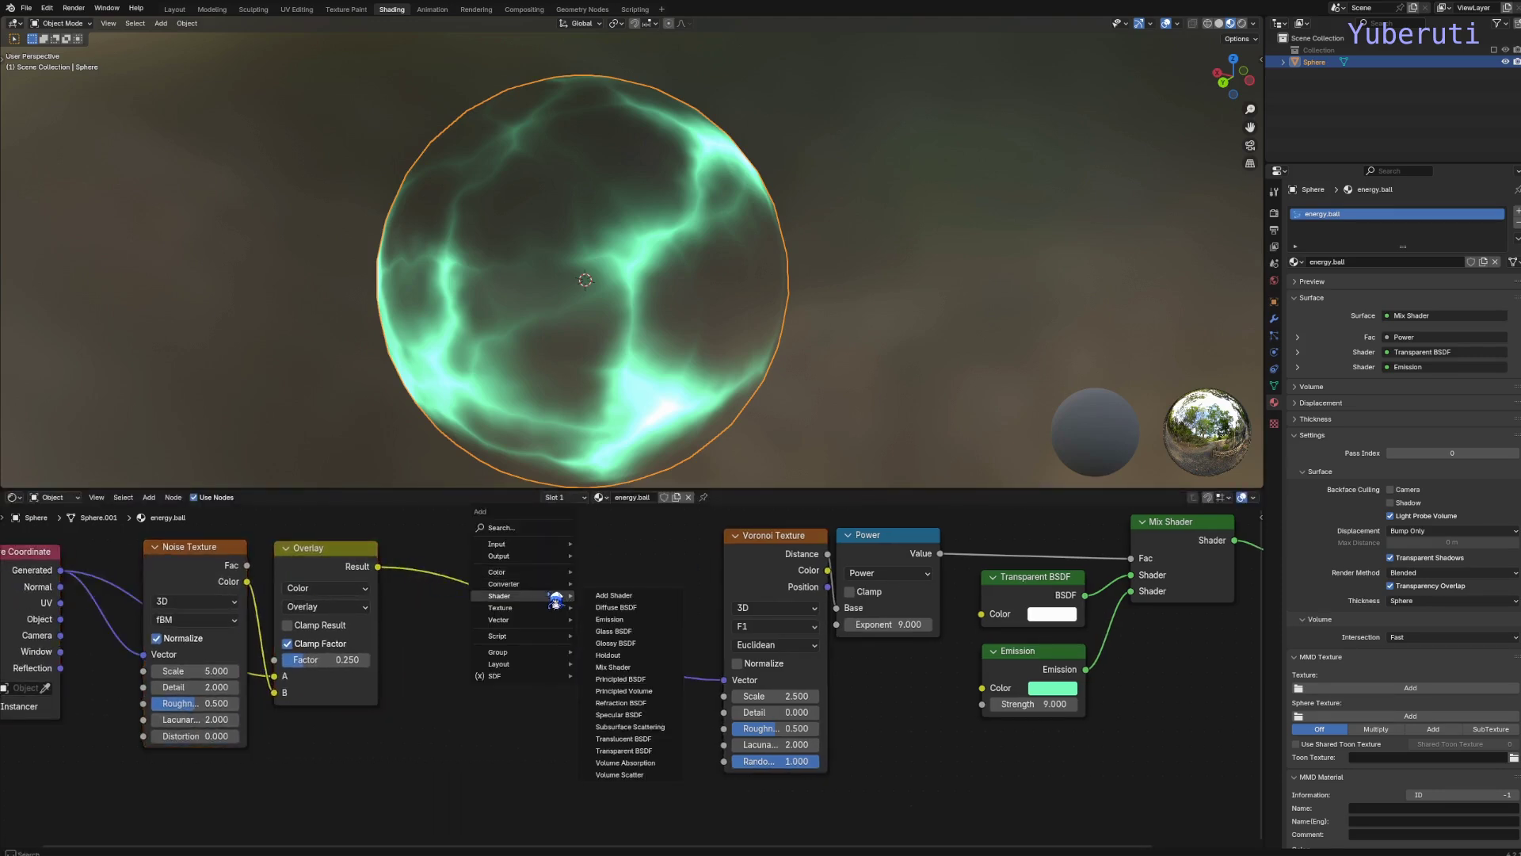
pyautogui.click(637, 741)
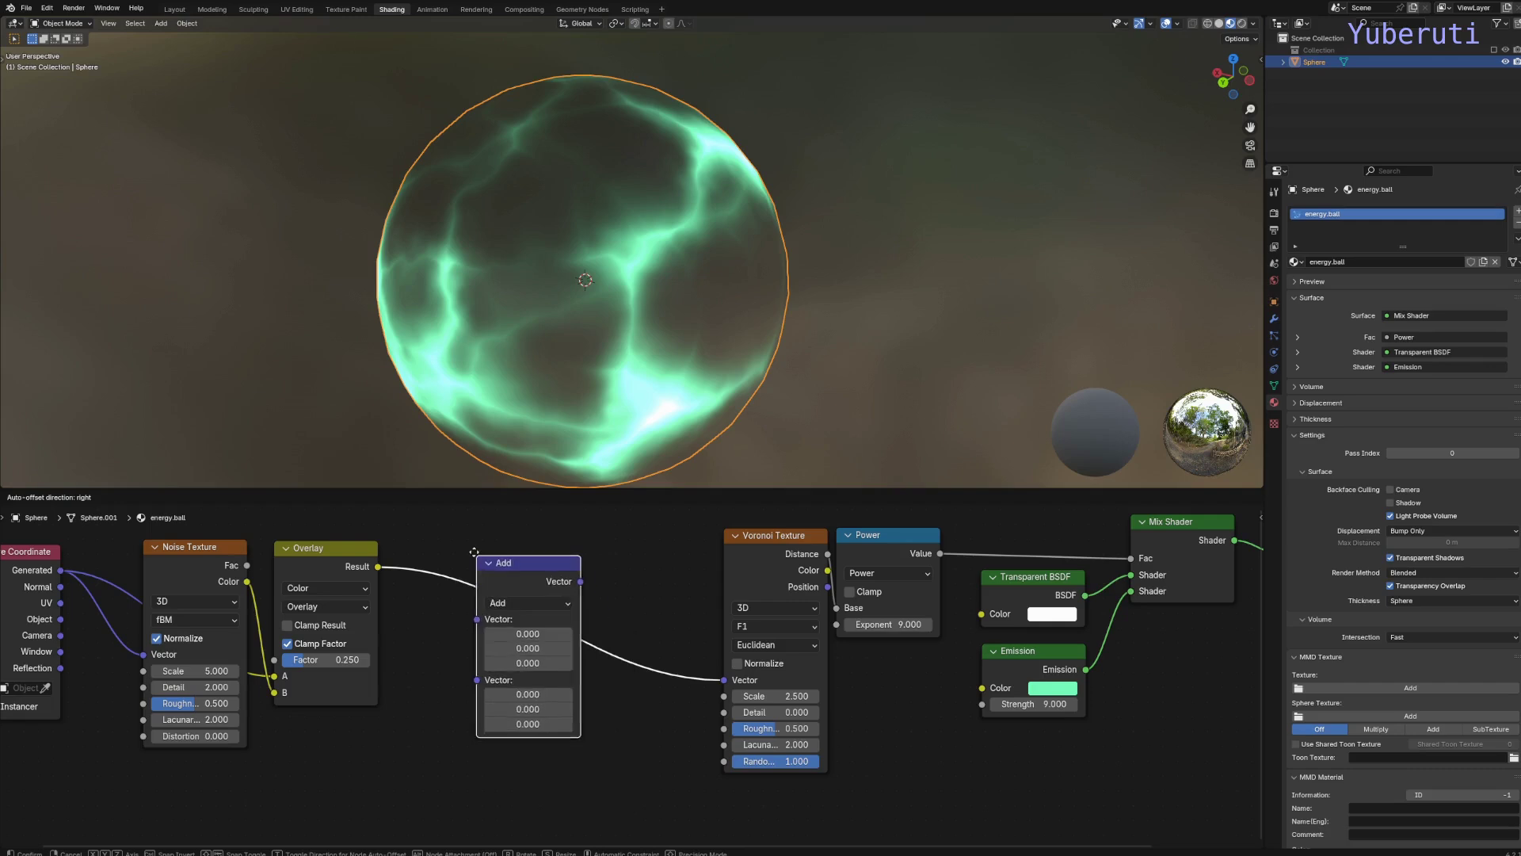
pyautogui.click(503, 548)
# Step: Position the Add node and test its offset values, reverting them to 0.000
pyautogui.moveTo(562, 566); pyautogui.dragTo(583, 572)
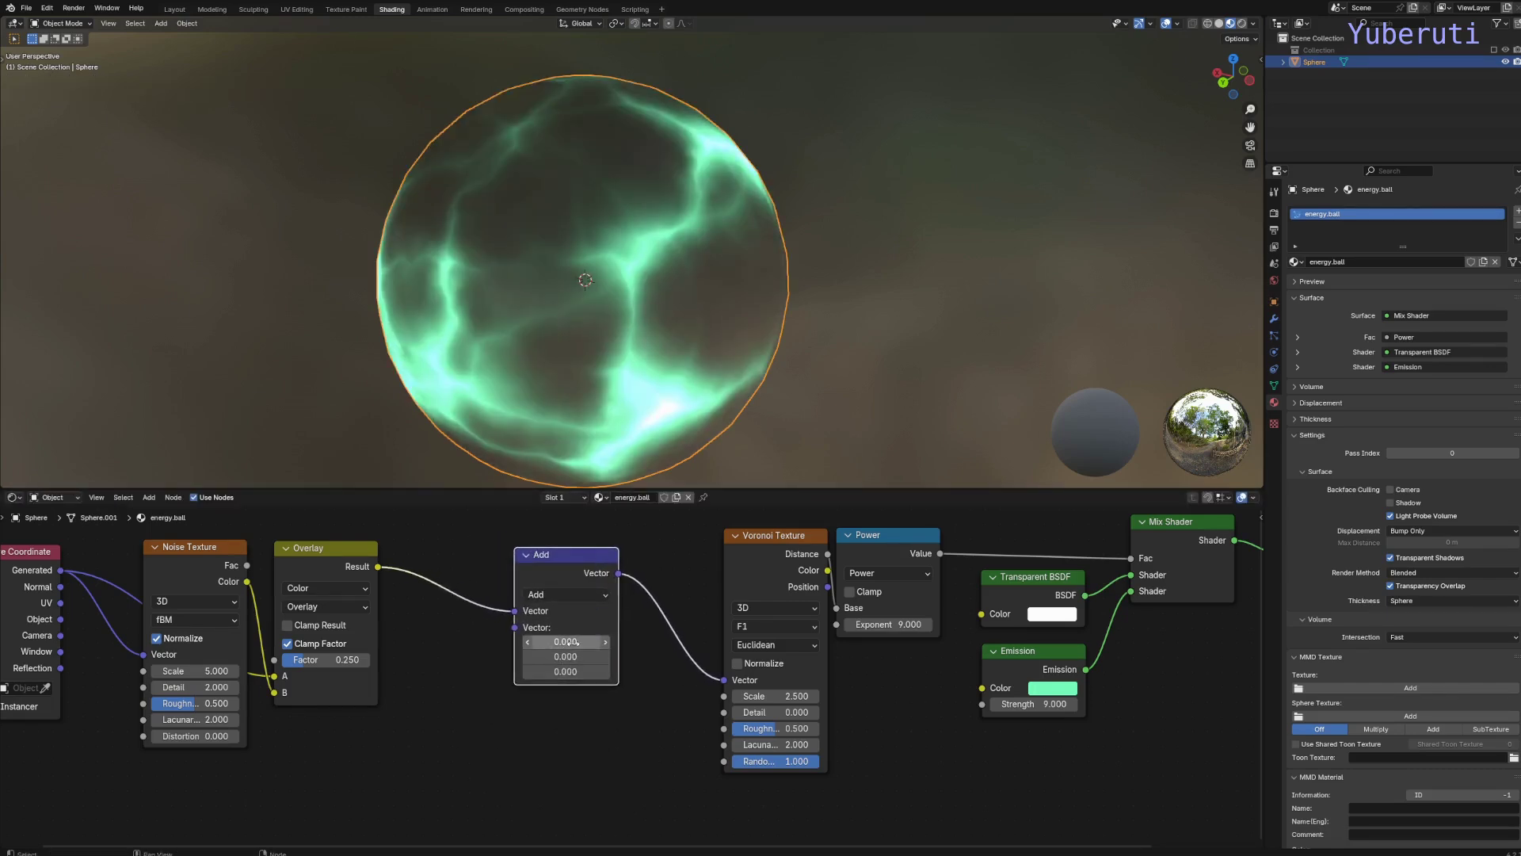
pyautogui.moveTo(565, 671); pyautogui.dragTo(650, 641)
pyautogui.hotkey('ctrl', 'z')
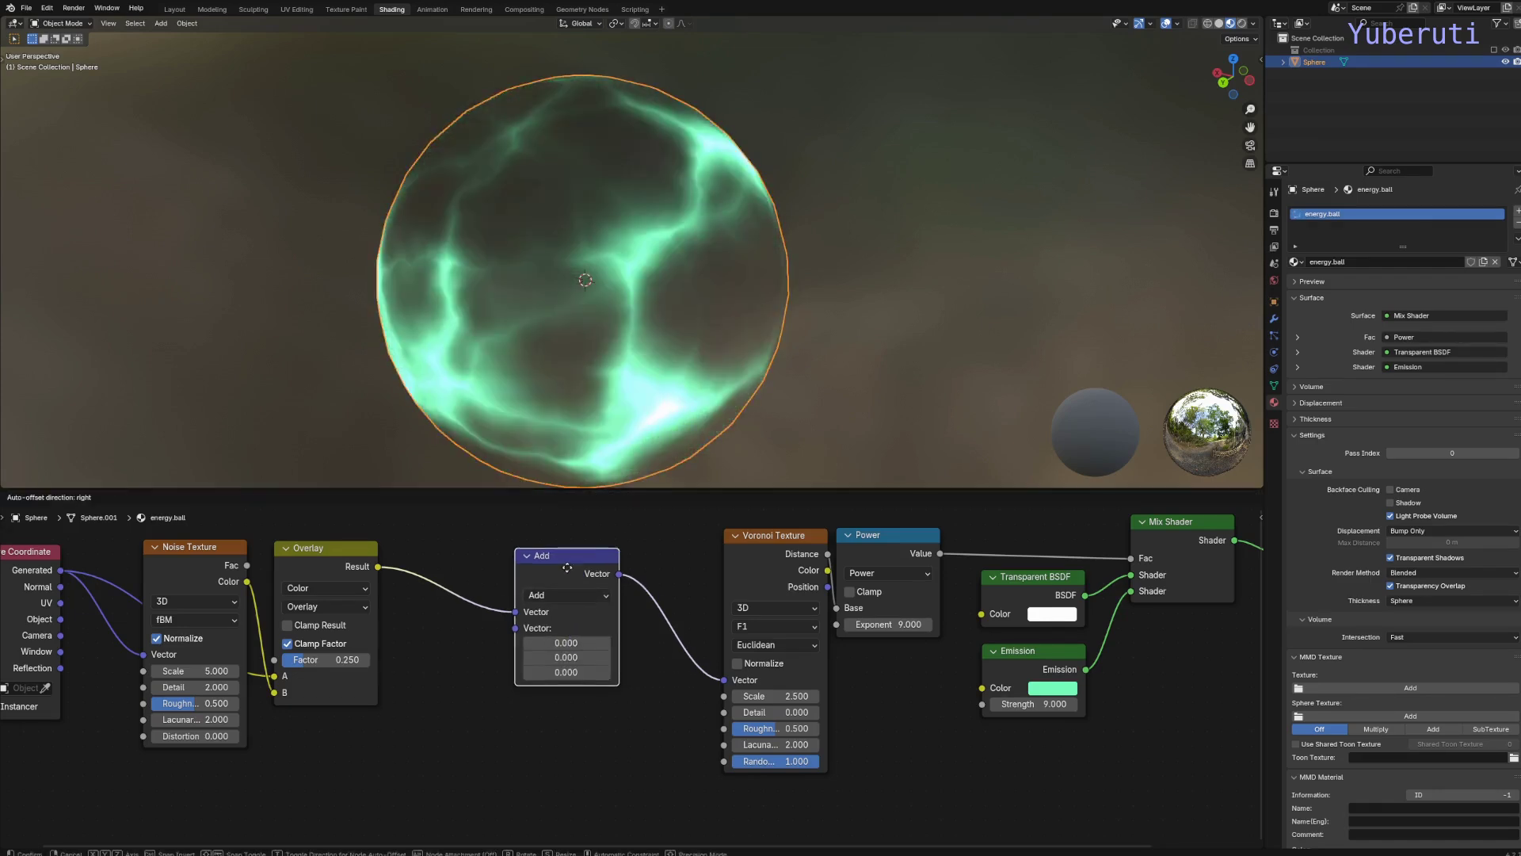
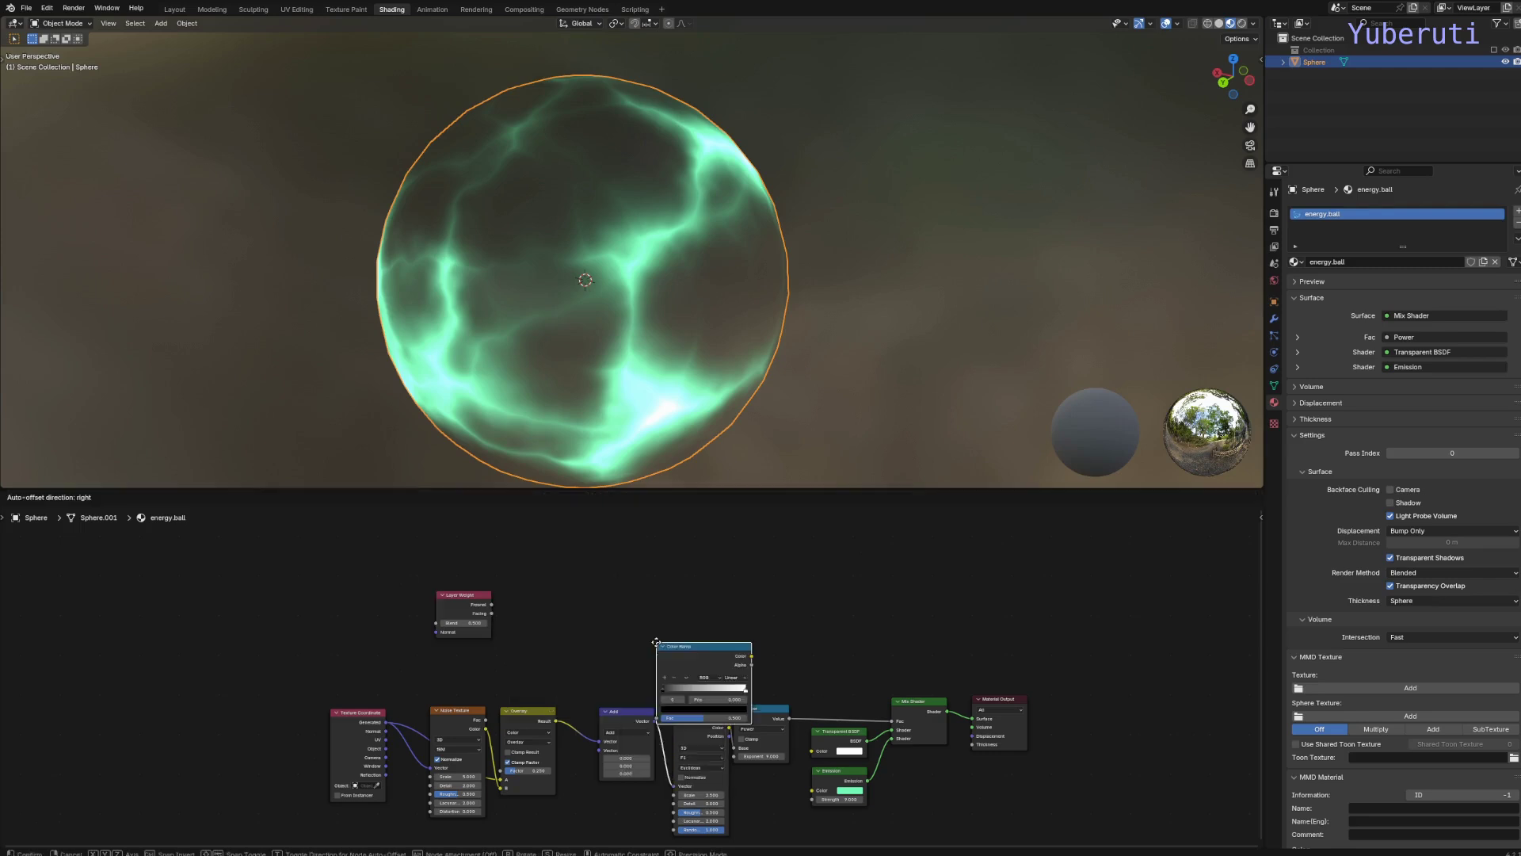
# Step: Connect Layer Weight Facing into a Color Ramp whose colour feeds the Material Output surface
pyautogui.click(533, 566)
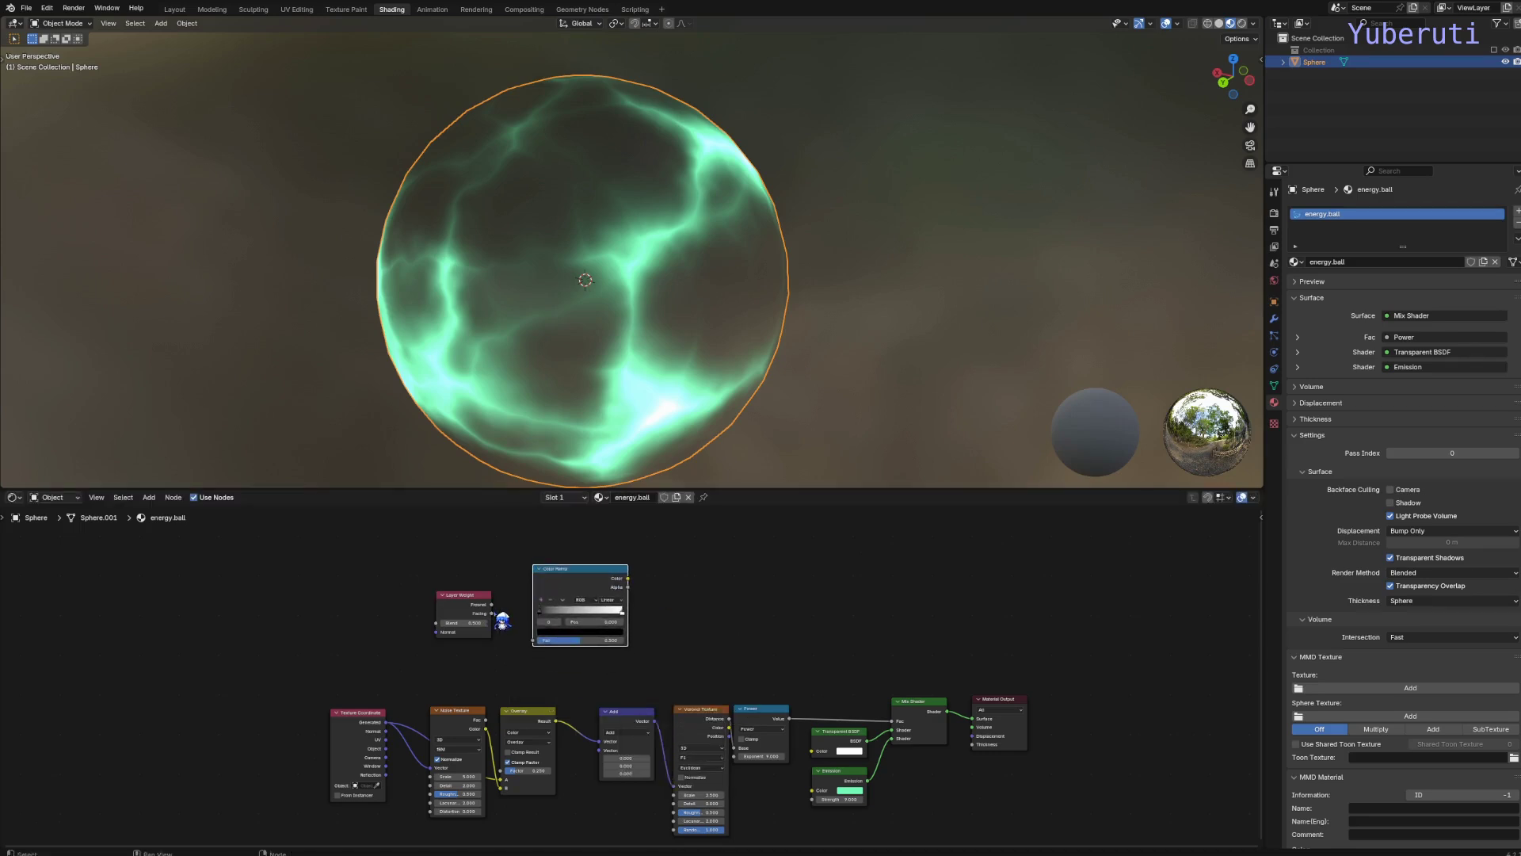
pyautogui.scroll(3, 502, 620)
pyautogui.moveTo(440, 590); pyautogui.dragTo(501, 639)
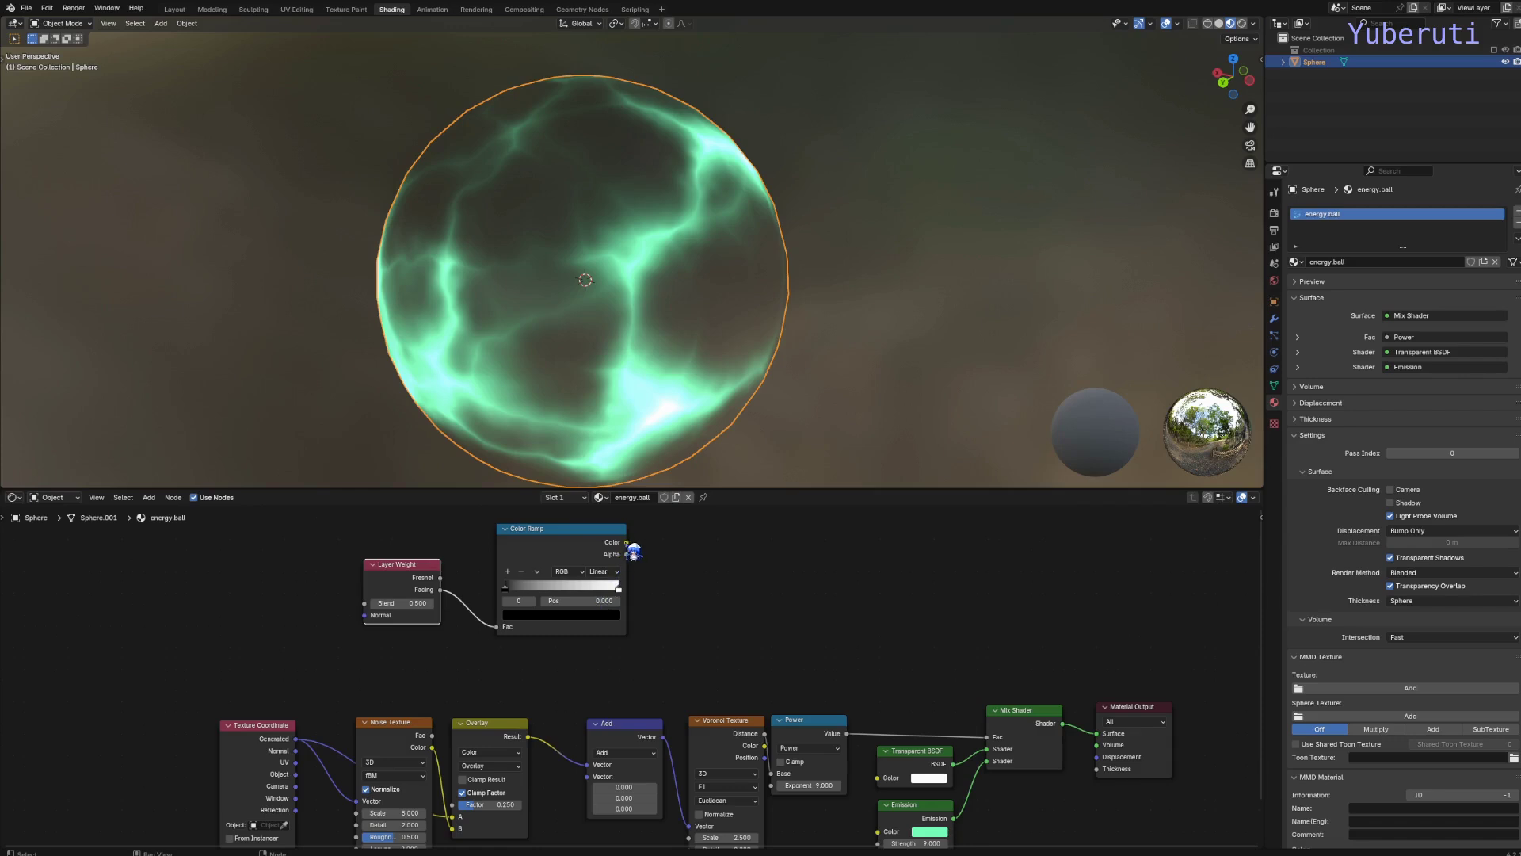
pyautogui.moveTo(627, 543); pyautogui.dragTo(1098, 733)
# Step: Set Layer Weight Blend to 0.200 and slide the white ramp stop left to widen the rim
pyautogui.scroll(1, 606, 309)
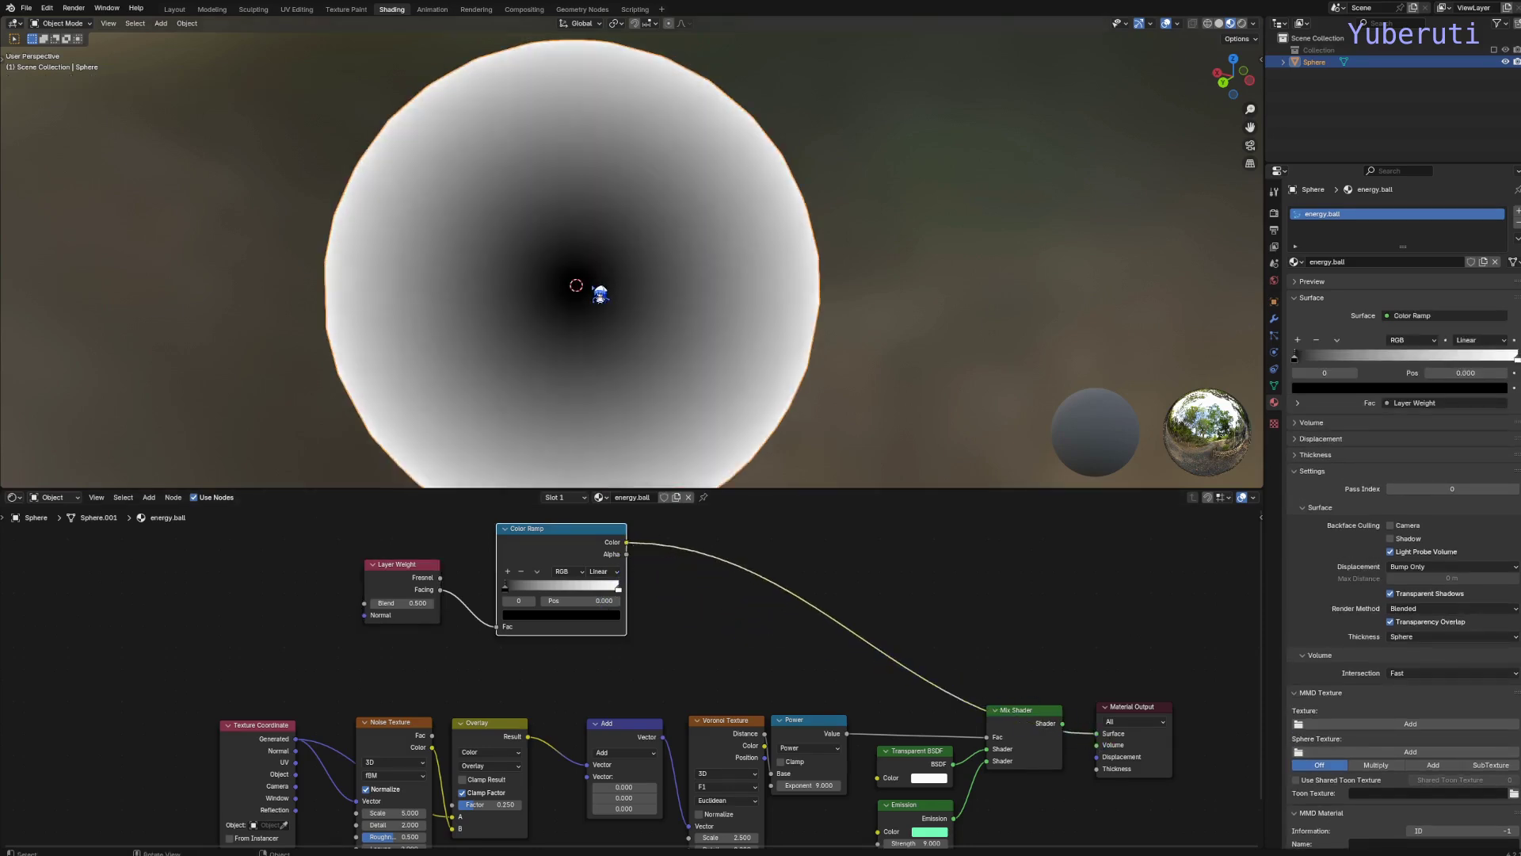
pyautogui.scroll(-2, 594, 289)
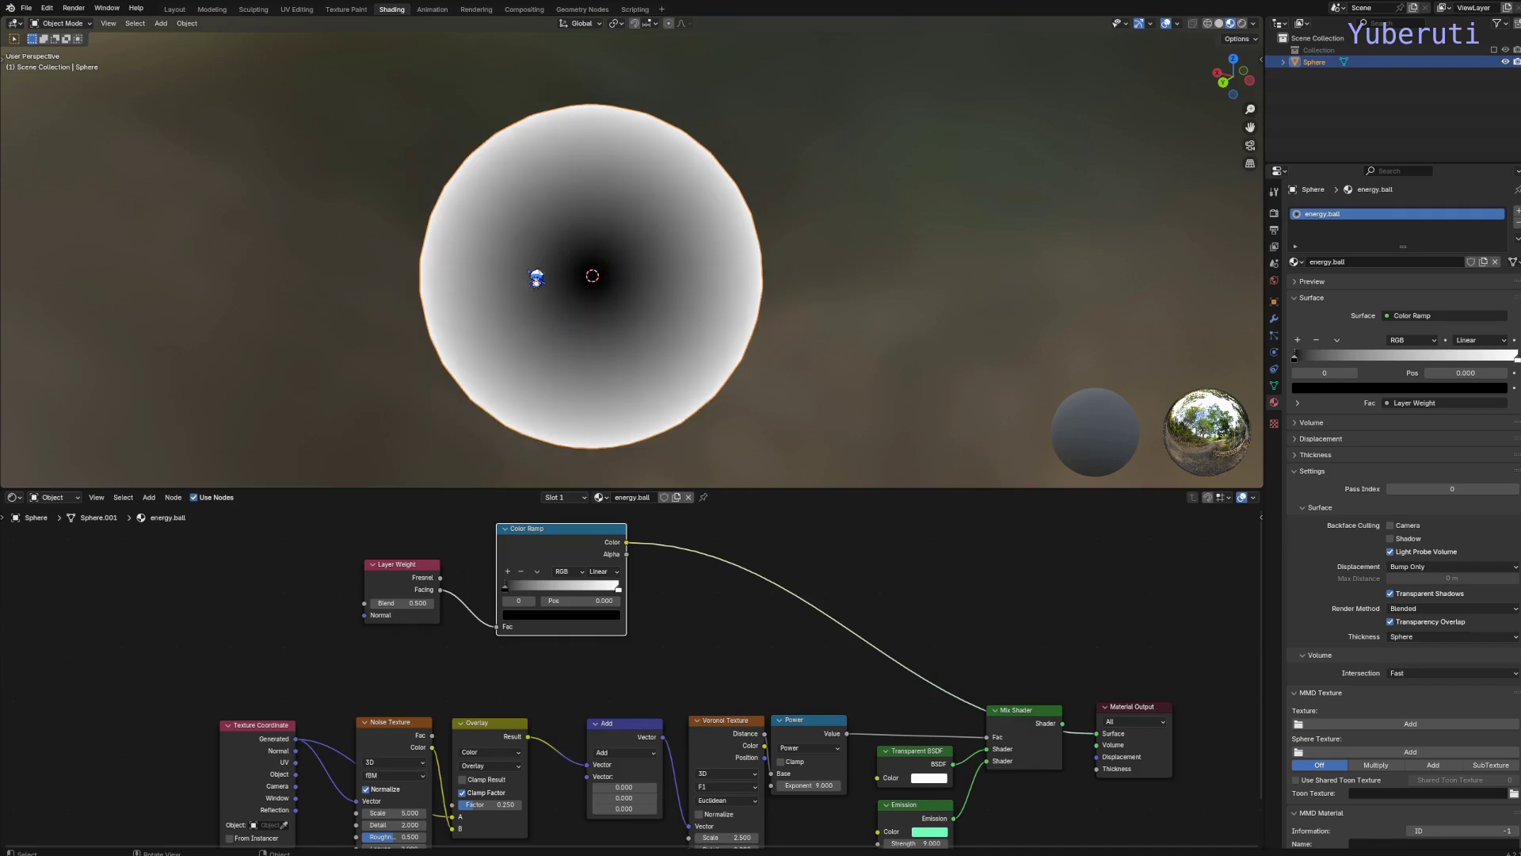
pyautogui.scroll(3, 500, 673)
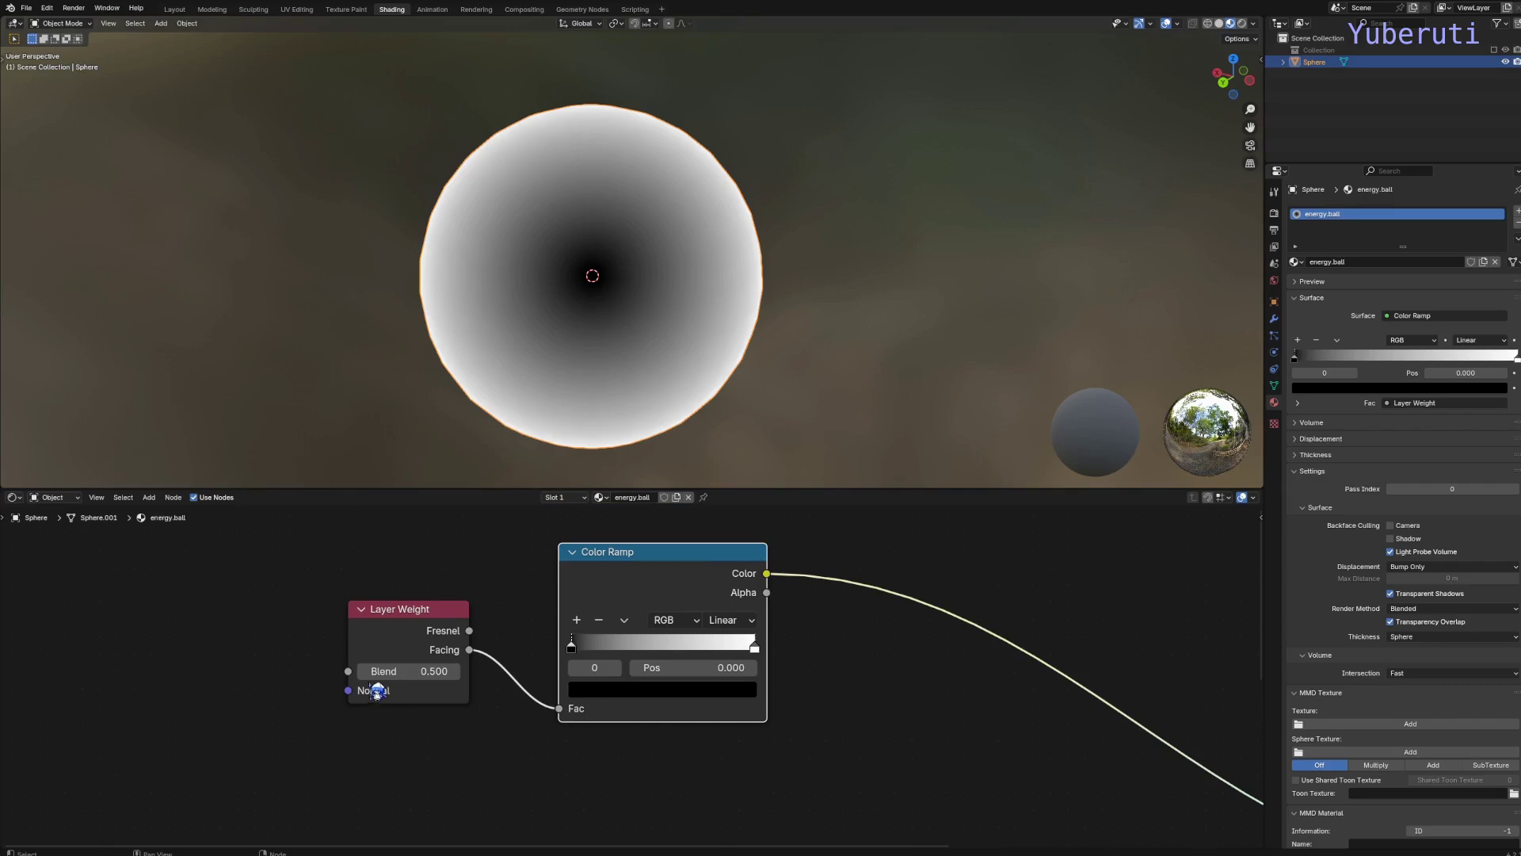
pyautogui.keyDown('ctrl'); pyautogui.scroll(-3, 369, 673); pyautogui.keyUp('ctrl')
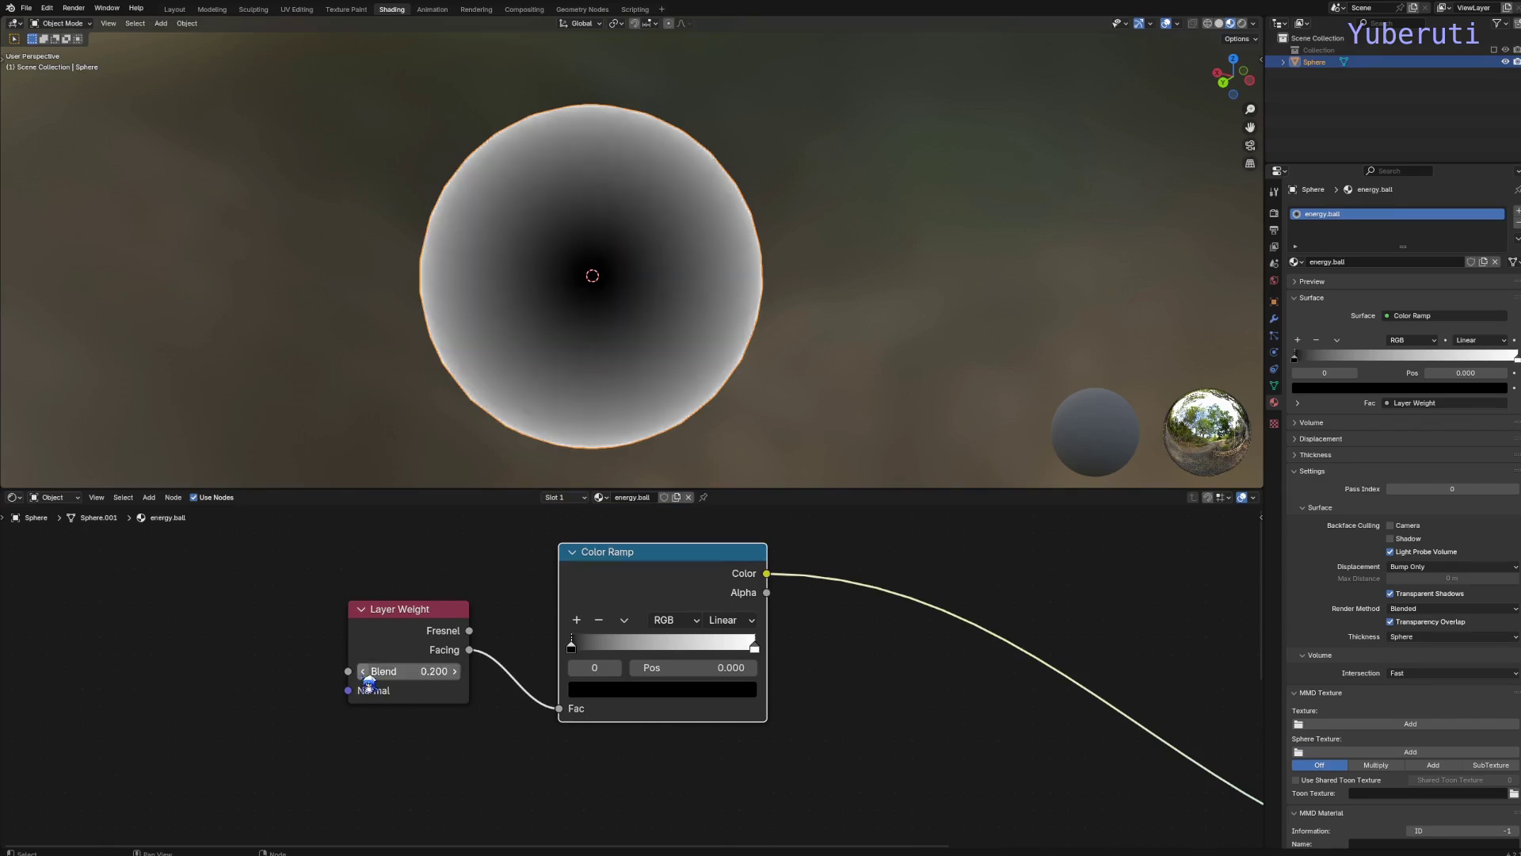
pyautogui.moveTo(762, 654); pyautogui.dragTo(595, 656)
# Step: Switch the Color Ramp to B-Spline interpolation and move its black stop to about 0.268
pyautogui.click(742, 624)
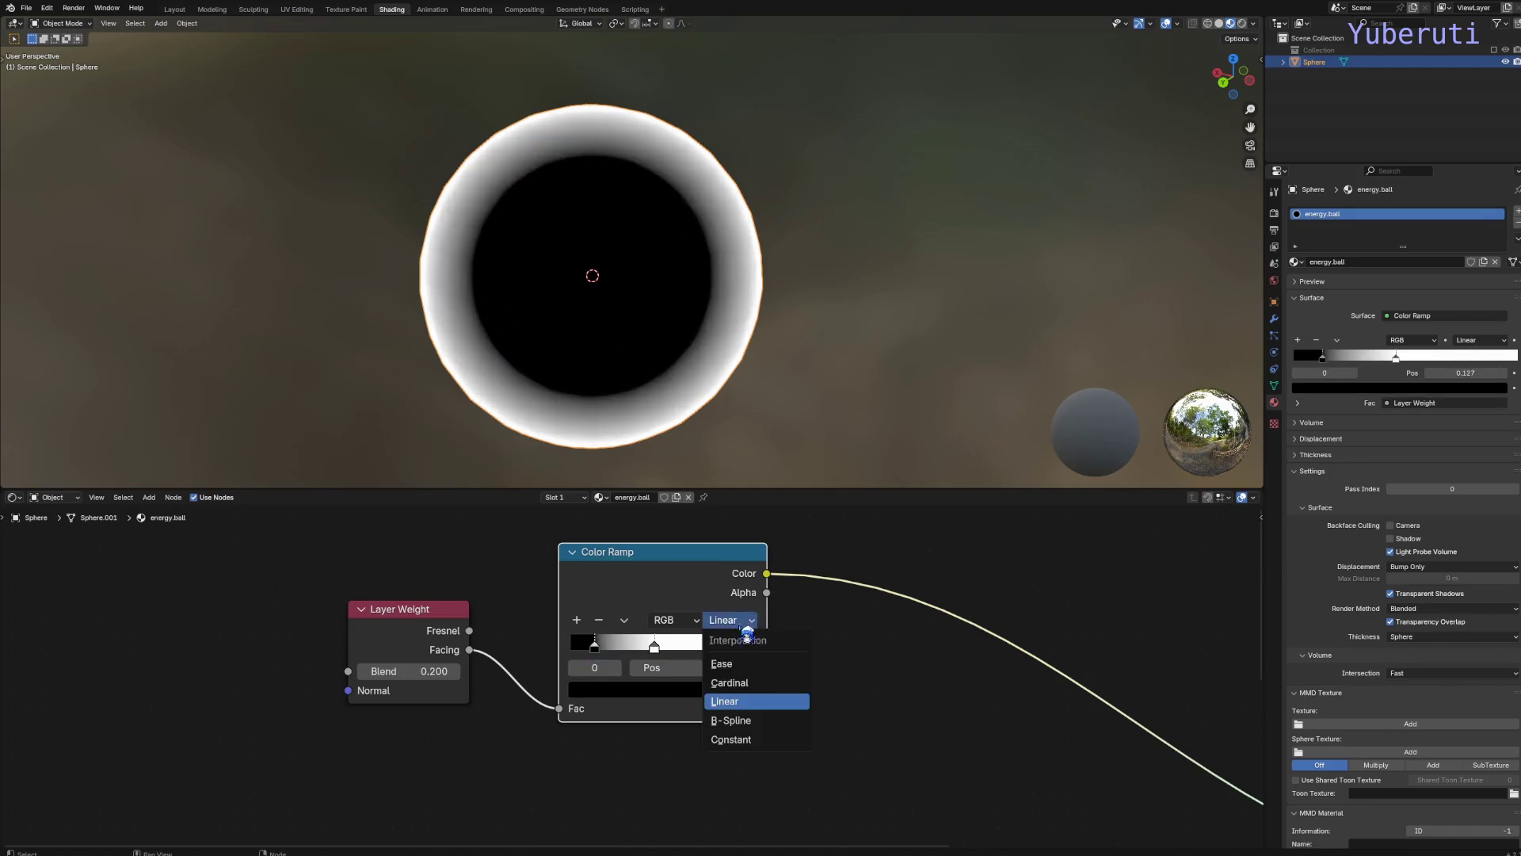
pyautogui.click(736, 720)
pyautogui.moveTo(589, 660); pyautogui.dragTo(627, 656)
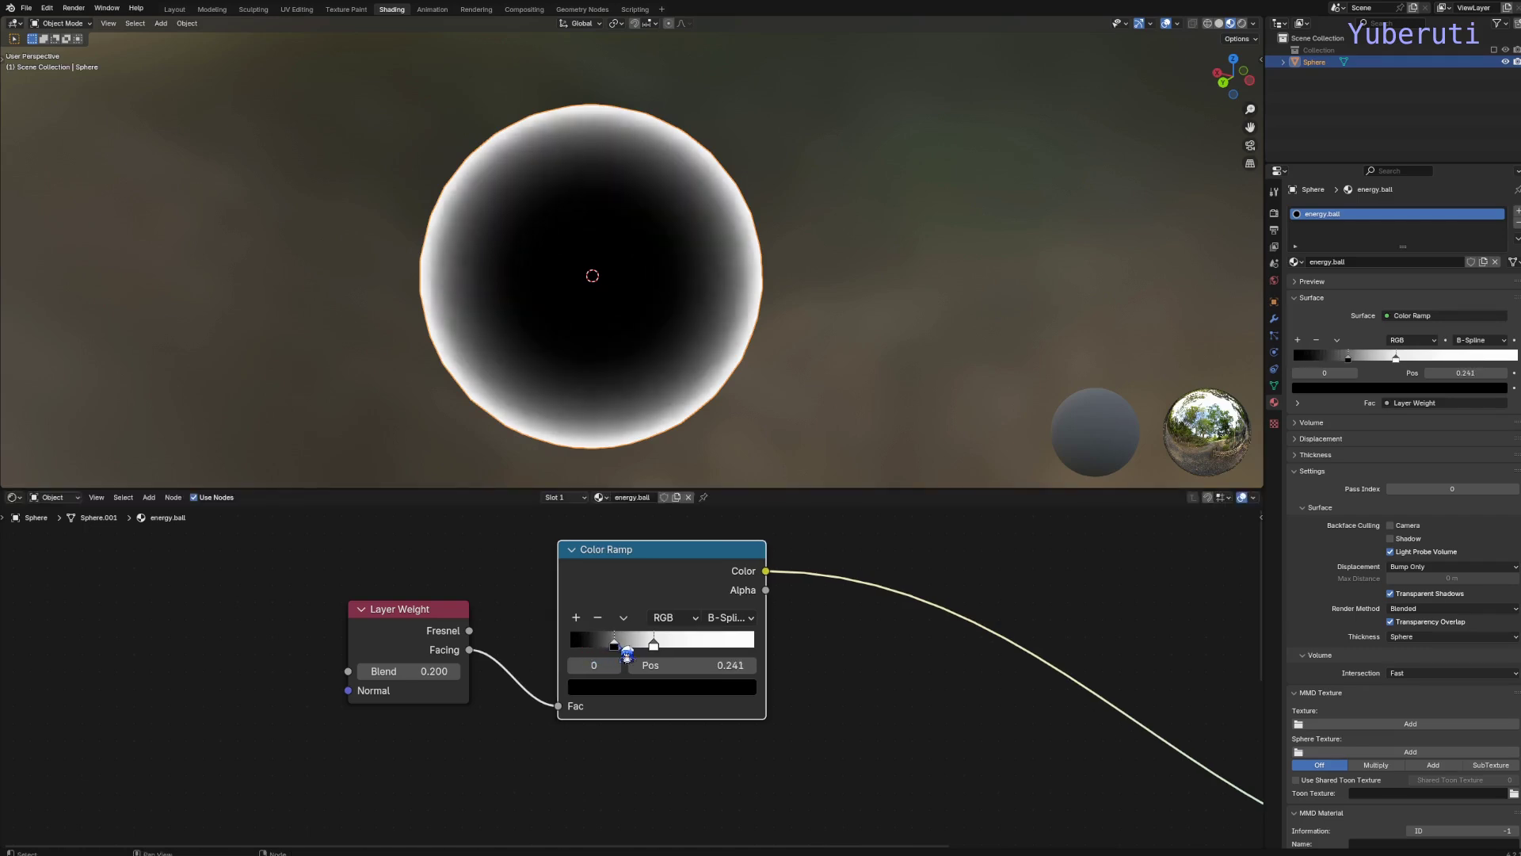
pyautogui.click(664, 648)
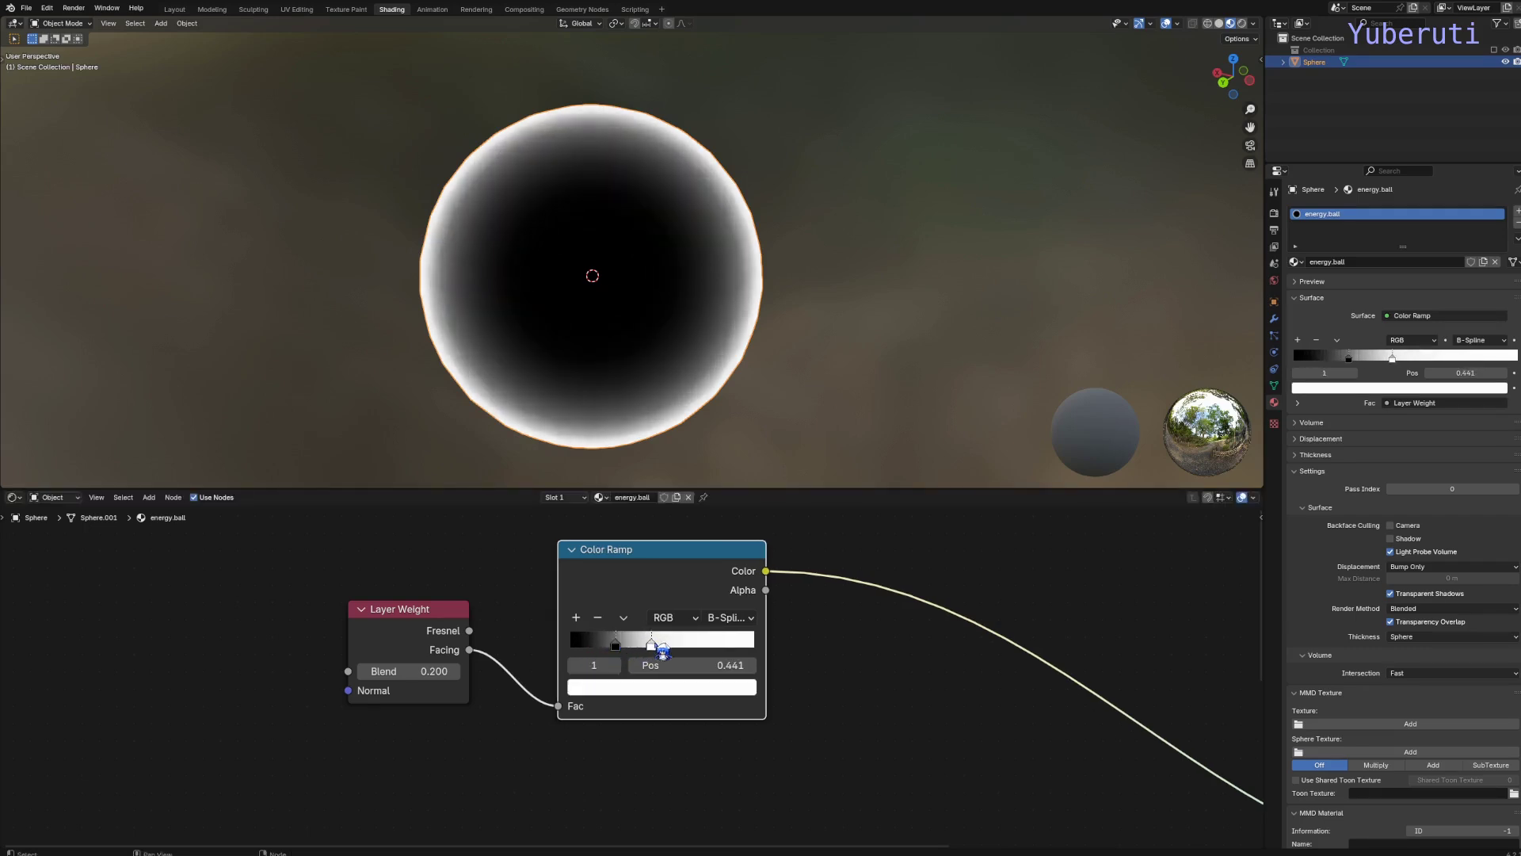
pyautogui.moveTo(626, 652)
pyautogui.mouseDown()
pyautogui.moveTo(610, 651)
pyautogui.moveTo(630, 652)
pyautogui.mouseUp()
pyautogui.scroll(-3, 713, 672)
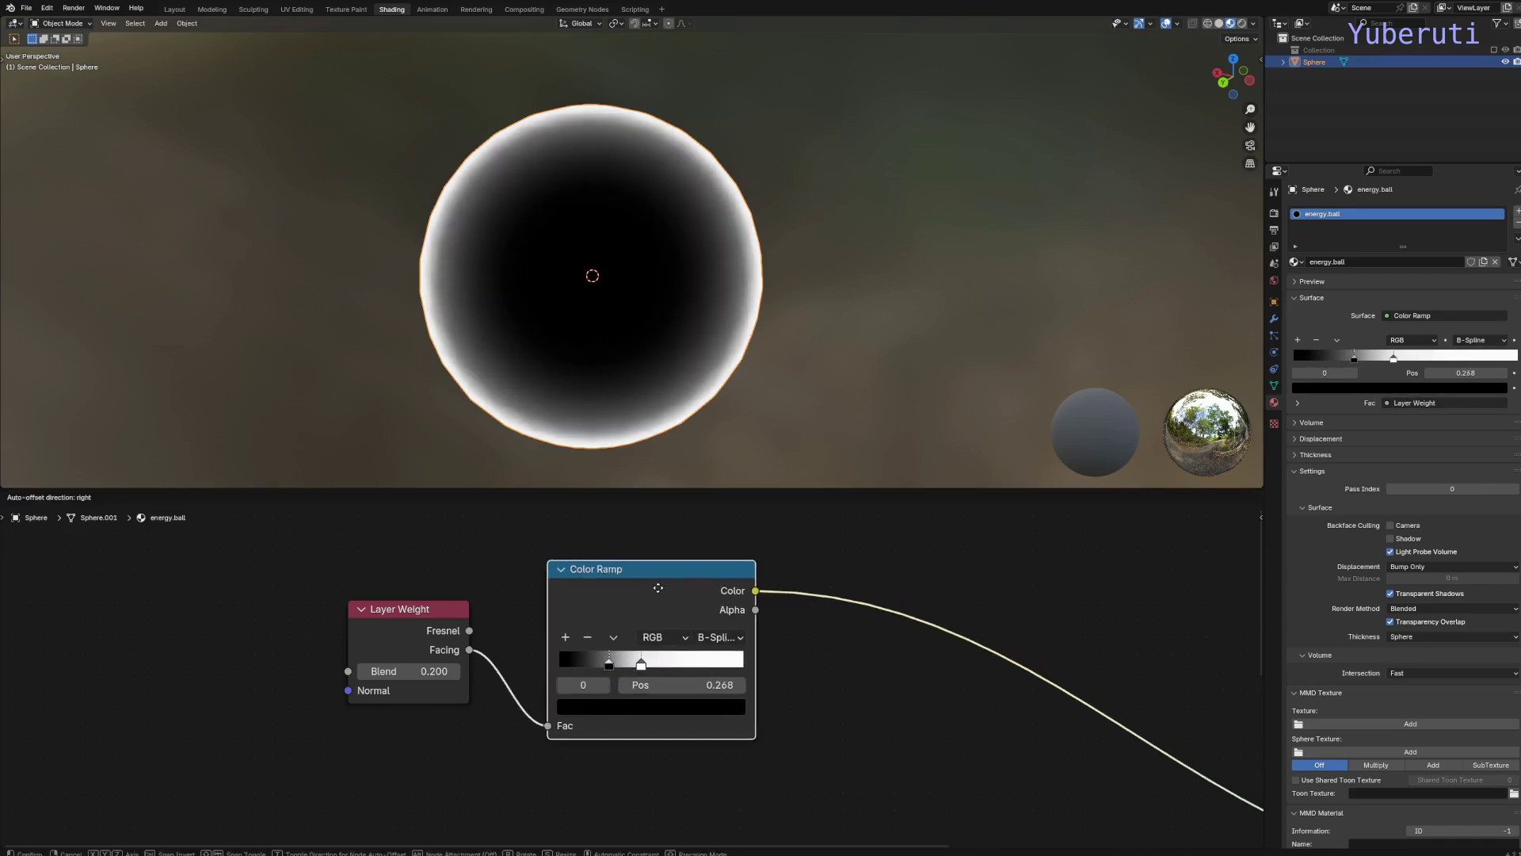
pyautogui.scroll(-2, 713, 672)
pyautogui.moveTo(712, 675); pyautogui.dragTo(687, 594, button='middle')
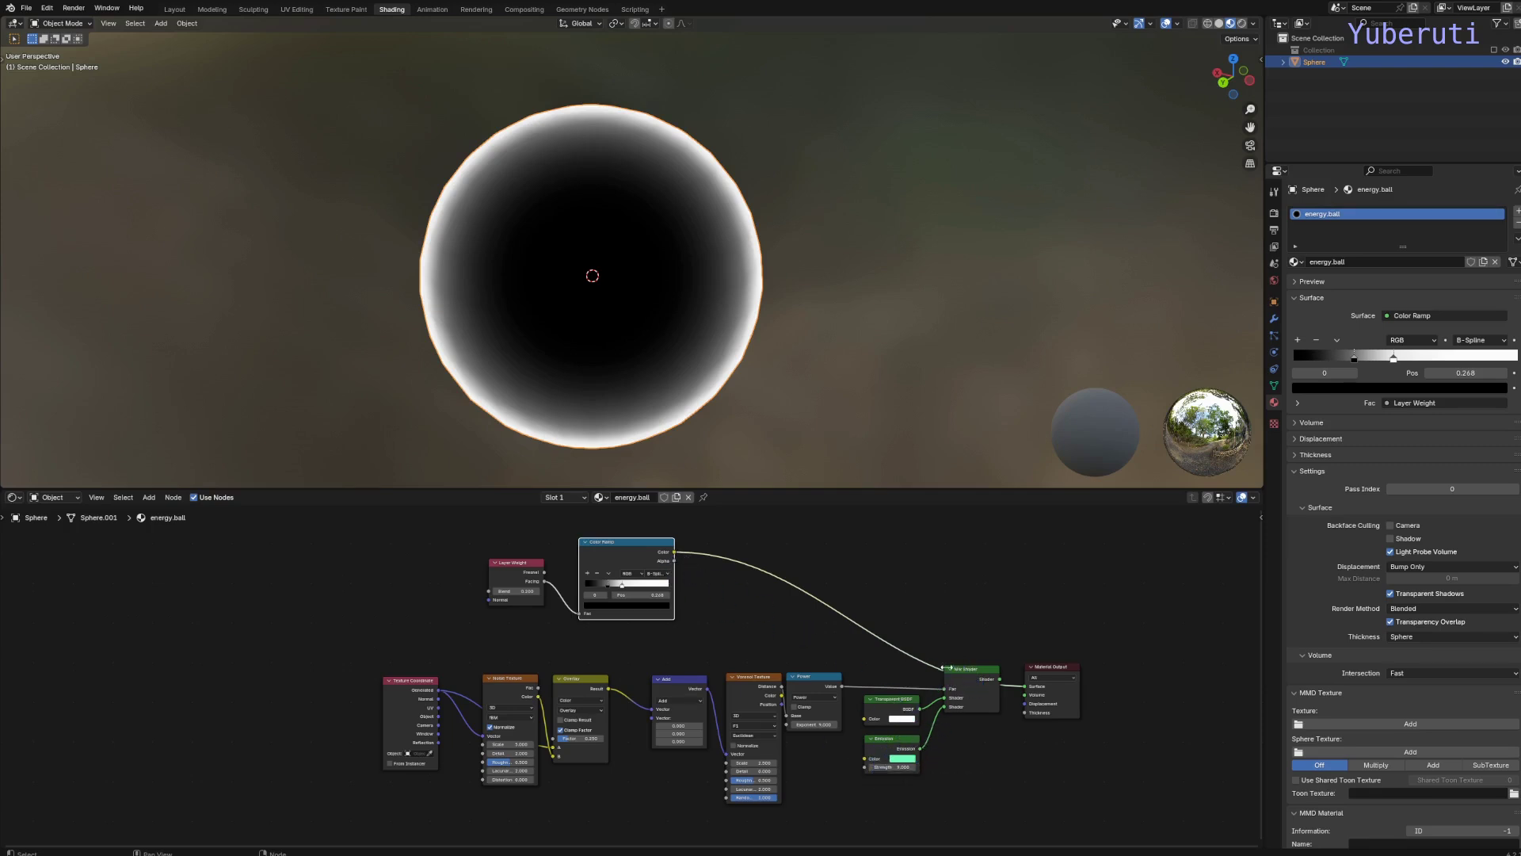
# Step: Duplicate the Mix Shader, Transparent BSDF and Emission nodes and drive the copied Mix Shader's Fac with the Color Ramp
pyautogui.moveTo(978, 652); pyautogui.dragTo(881, 766)
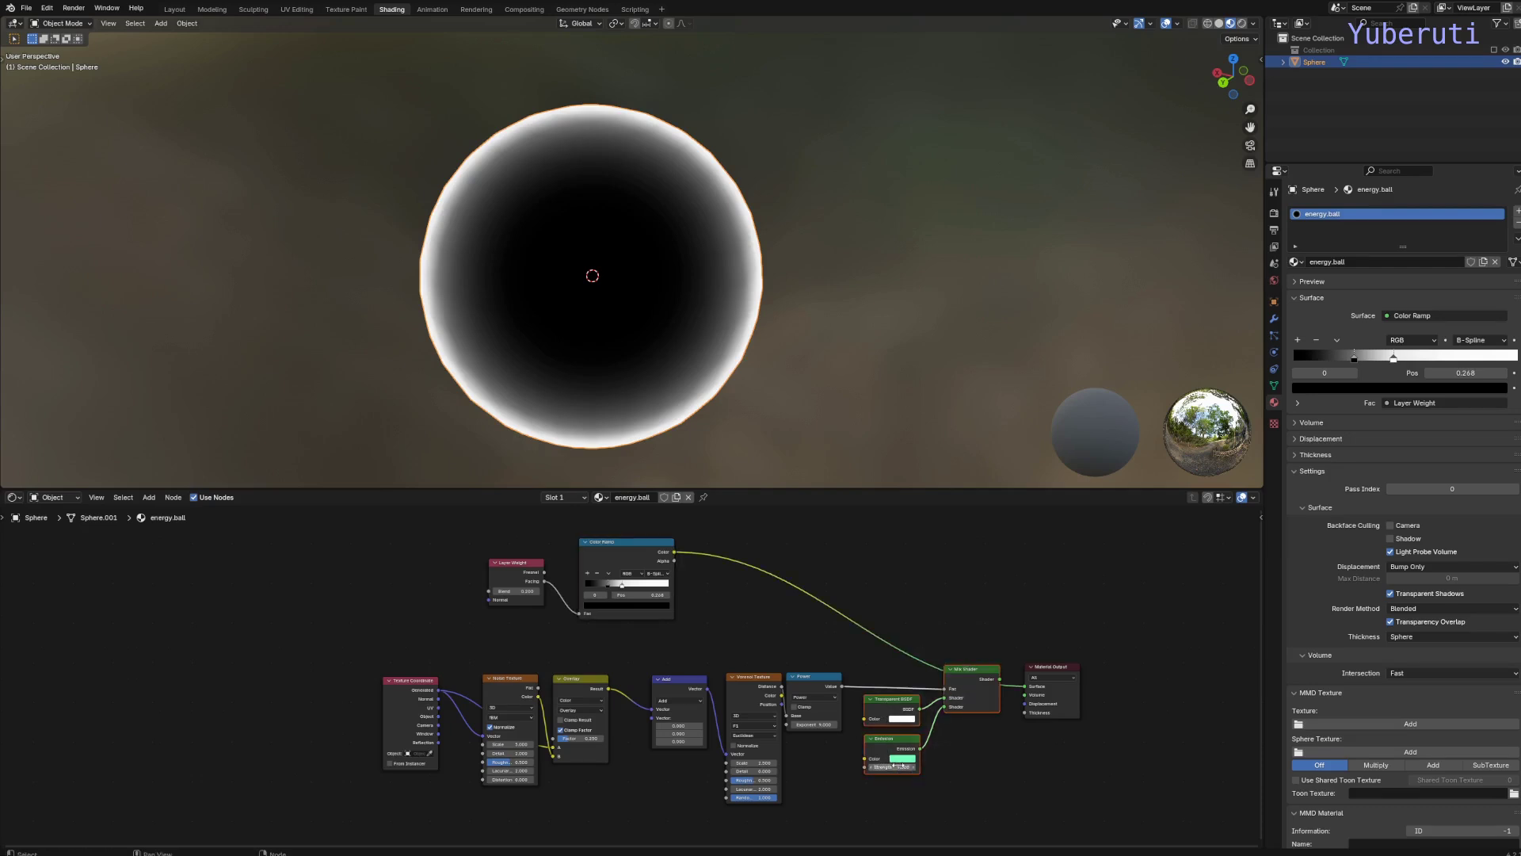
pyautogui.hotkey('shift', 'd')
pyautogui.click(882, 555)
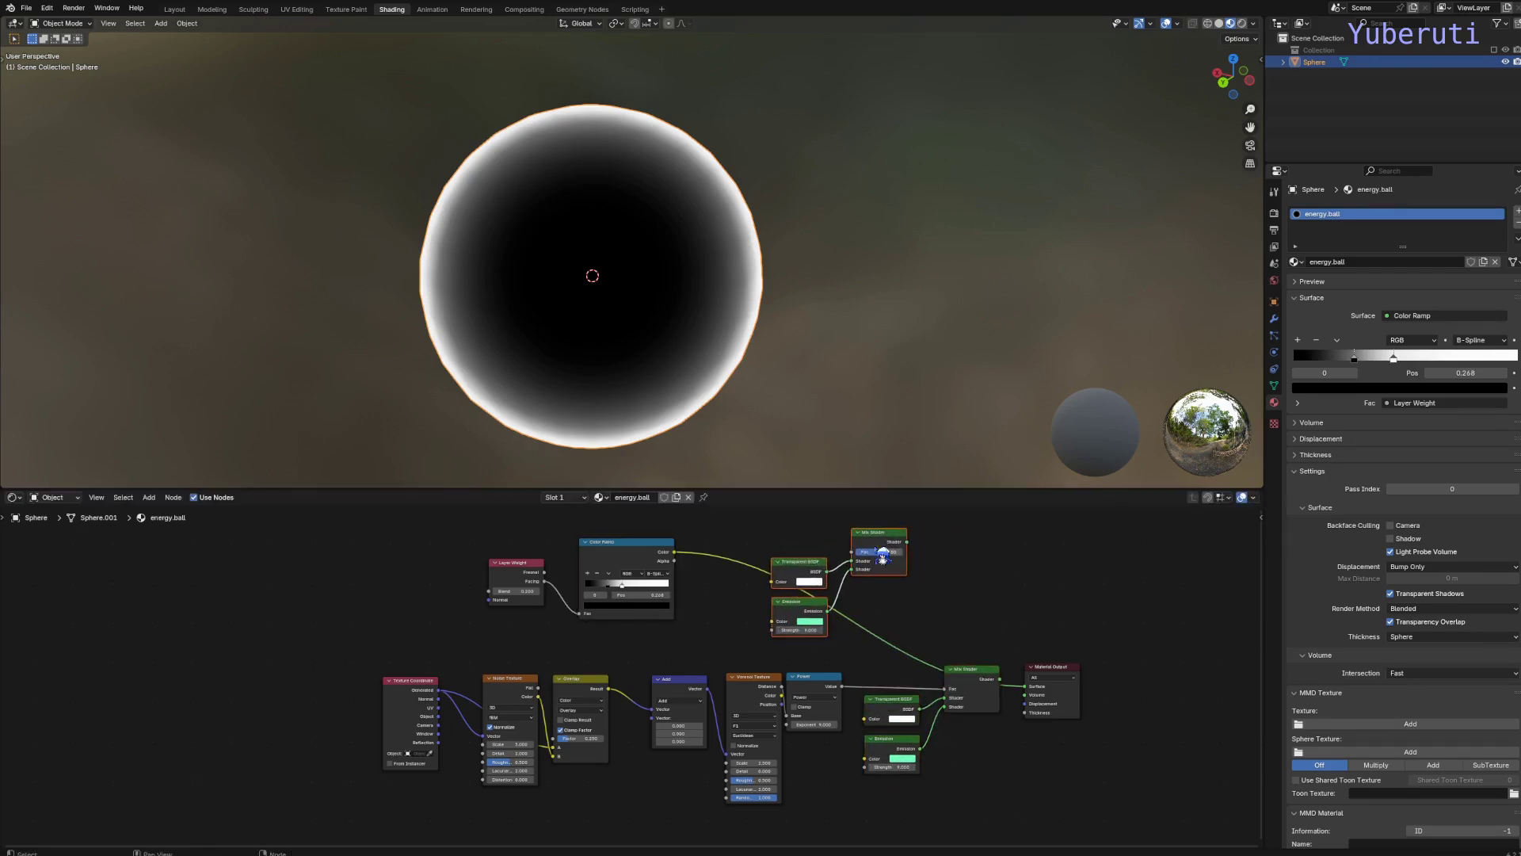
pyautogui.moveTo(882, 554); pyautogui.dragTo(886, 598)
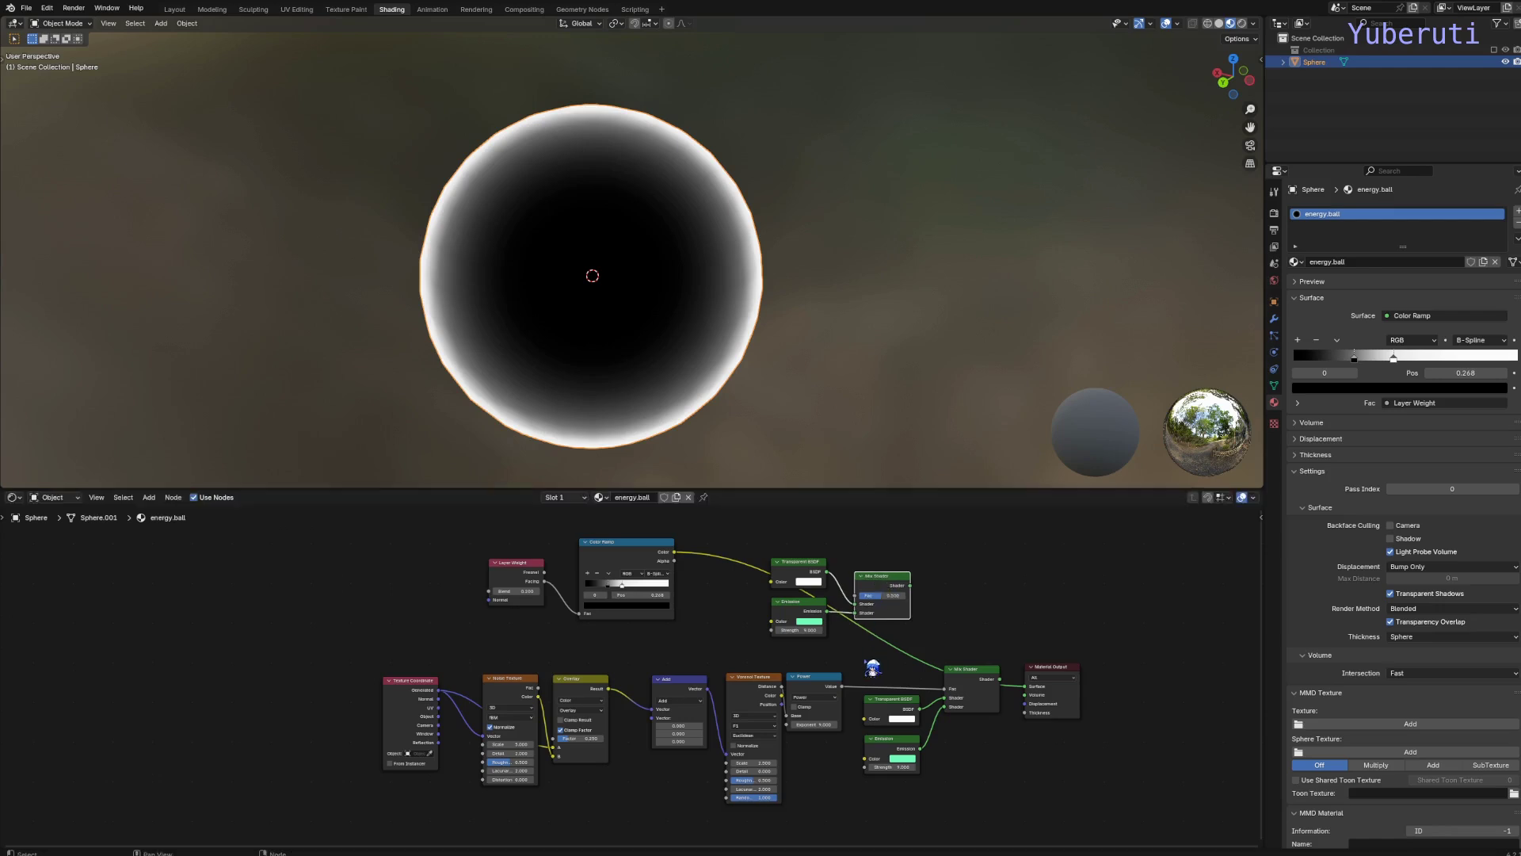
pyautogui.scroll(5, 872, 668)
pyautogui.moveTo(769, 576); pyautogui.dragTo(547, 642, button='middle')
pyautogui.moveTo(475, 560); pyautogui.dragTo(991, 756)
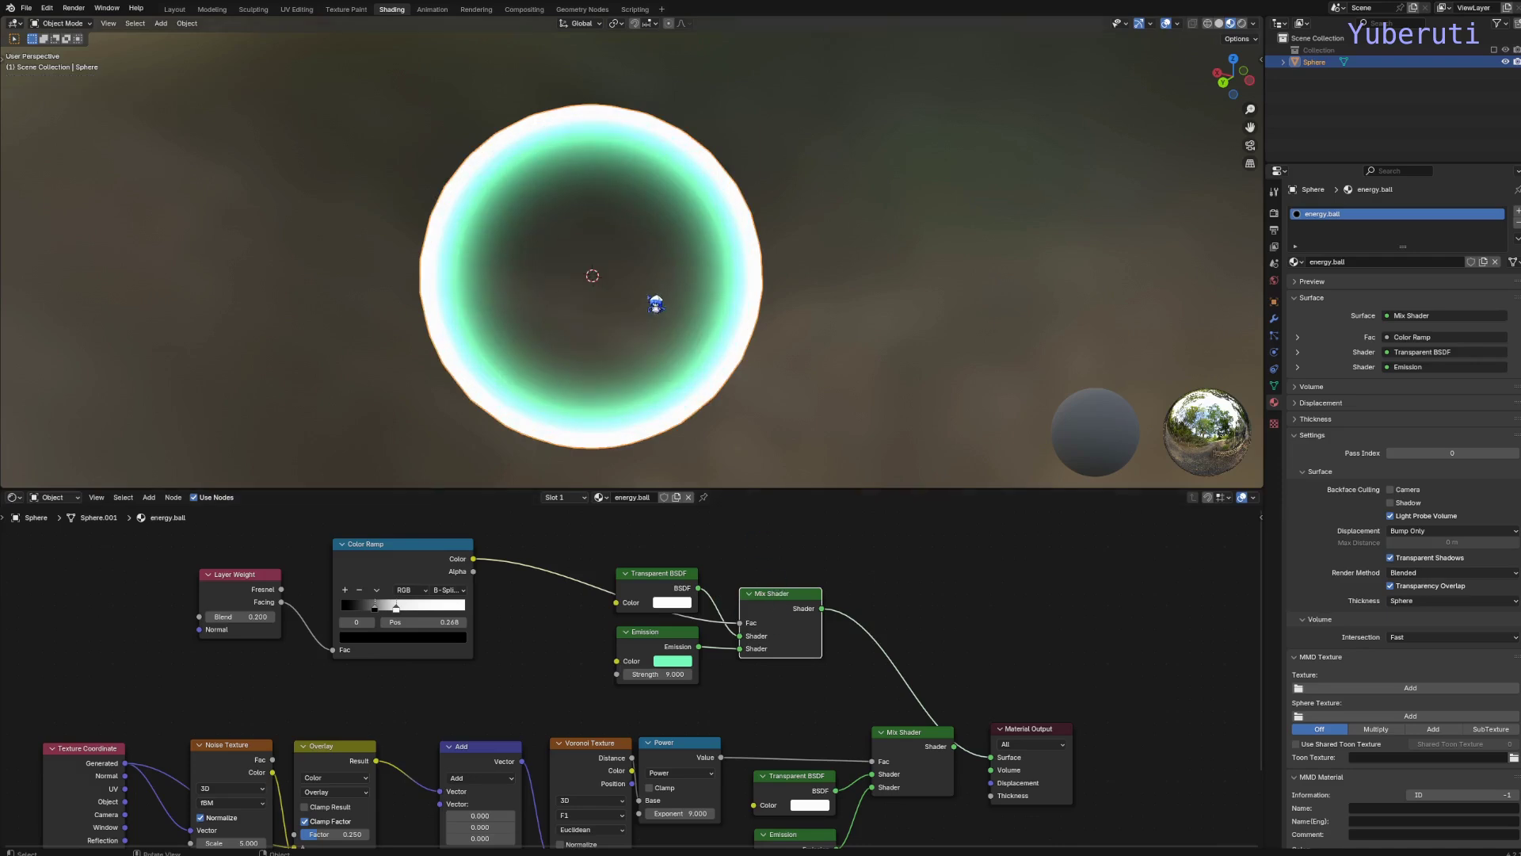
# Step: Change the rim Emission colour from green to light blue and shift the ramp's white stop to widen the glow
pyautogui.scroll(2, 693, 709)
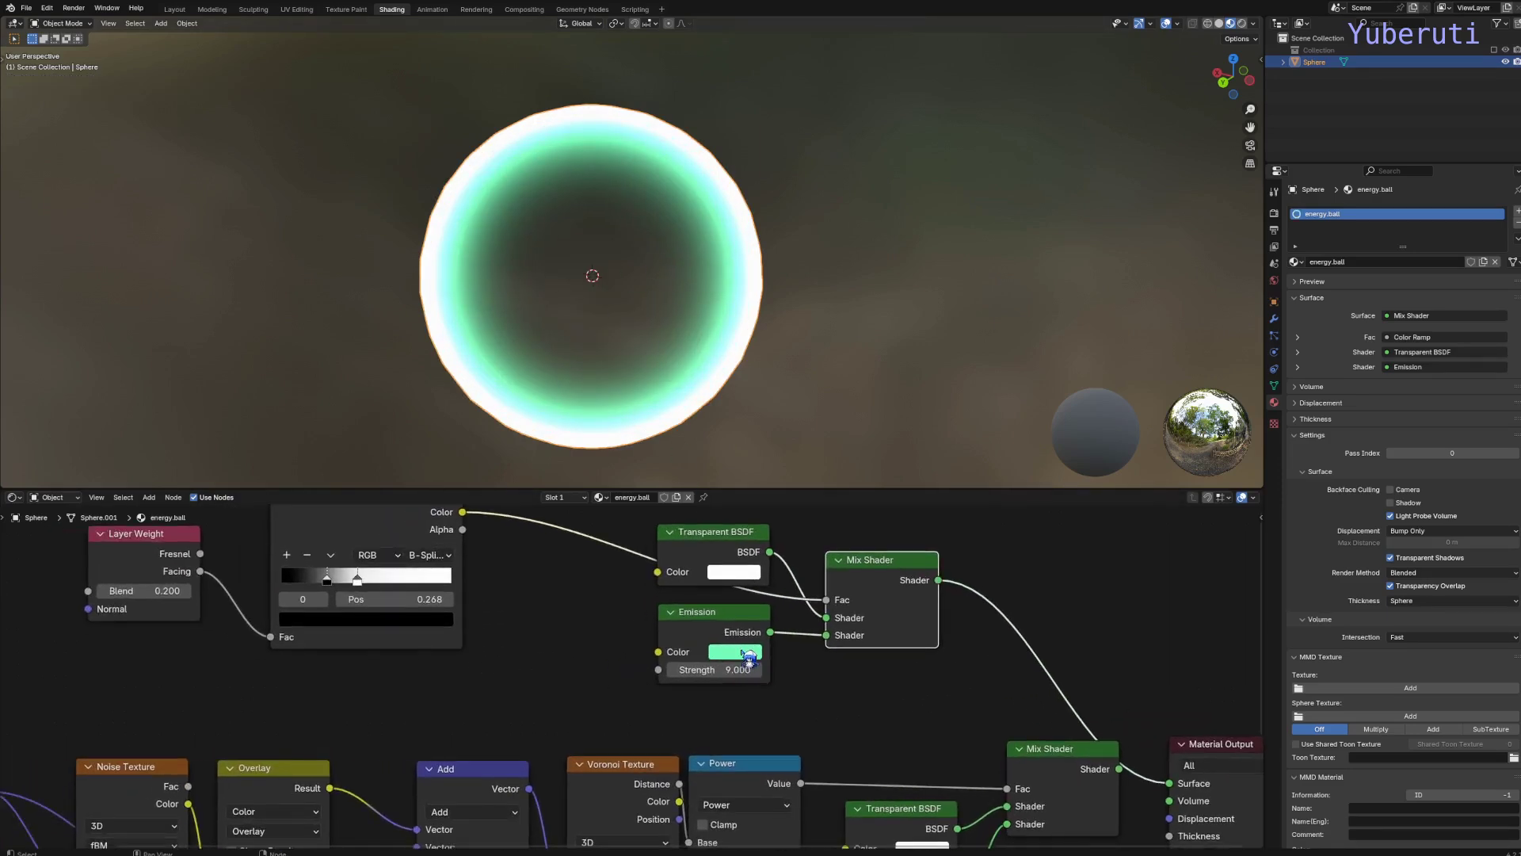
pyautogui.click(749, 659)
pyautogui.moveTo(767, 438); pyautogui.dragTo(810, 432)
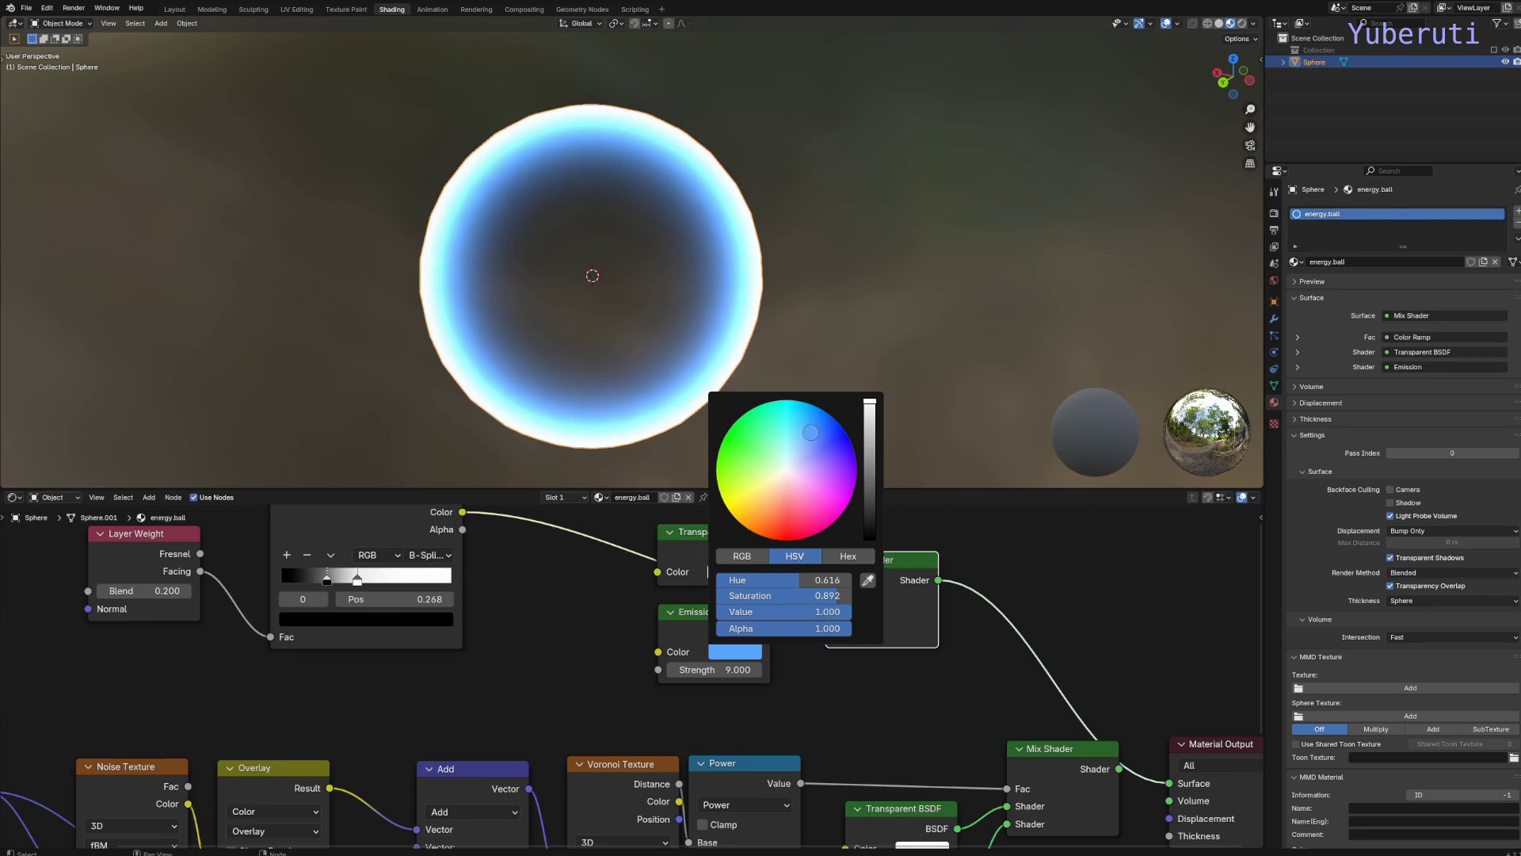
pyautogui.moveTo(525, 658); pyautogui.dragTo(815, 665, button='middle')
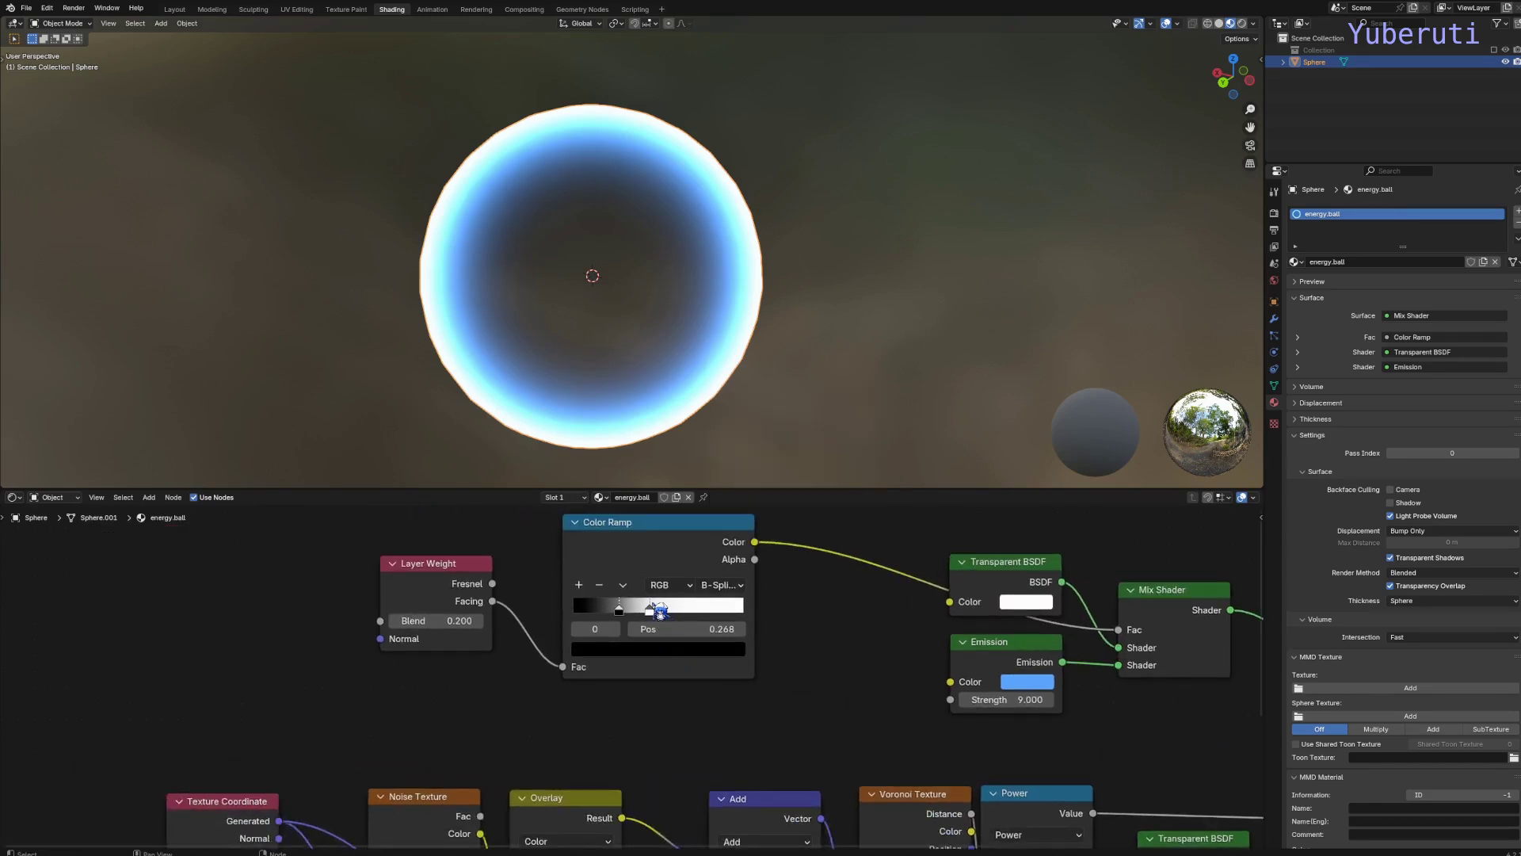
pyautogui.click(652, 611)
pyautogui.moveTo(662, 617)
pyautogui.mouseDown()
pyautogui.moveTo(701, 612)
pyautogui.moveTo(621, 615)
pyautogui.moveTo(645, 615)
pyautogui.mouseUp()
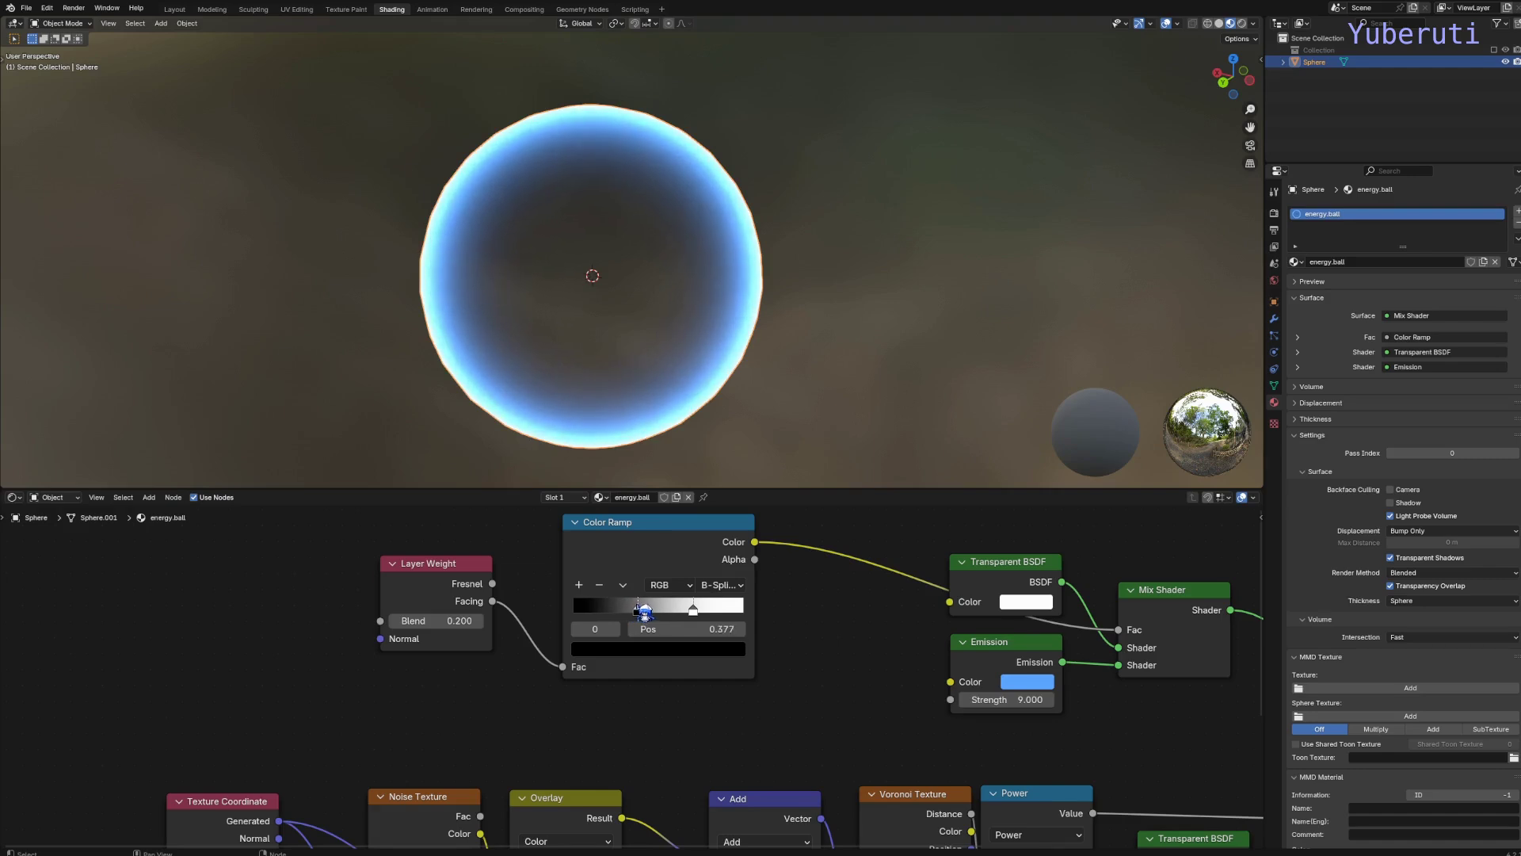
# Step: Move the lower row of nodes to the left to make room in the node tree
pyautogui.click(684, 554)
pyautogui.scroll(-3, 656, 562)
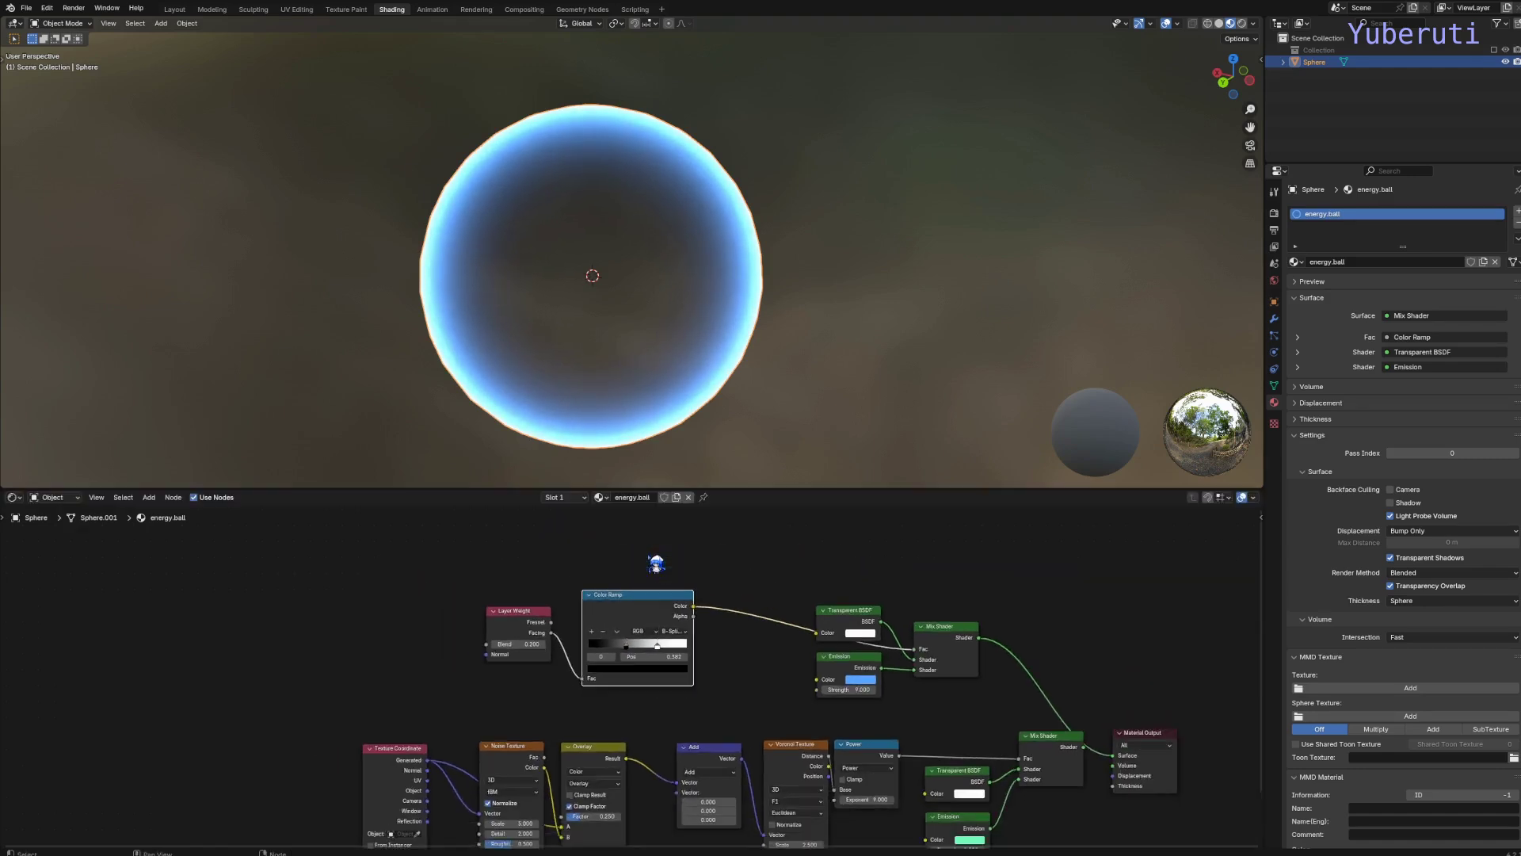
pyautogui.scroll(-3, 650, 557)
pyautogui.moveTo(790, 607); pyautogui.dragTo(602, 553, button='middle')
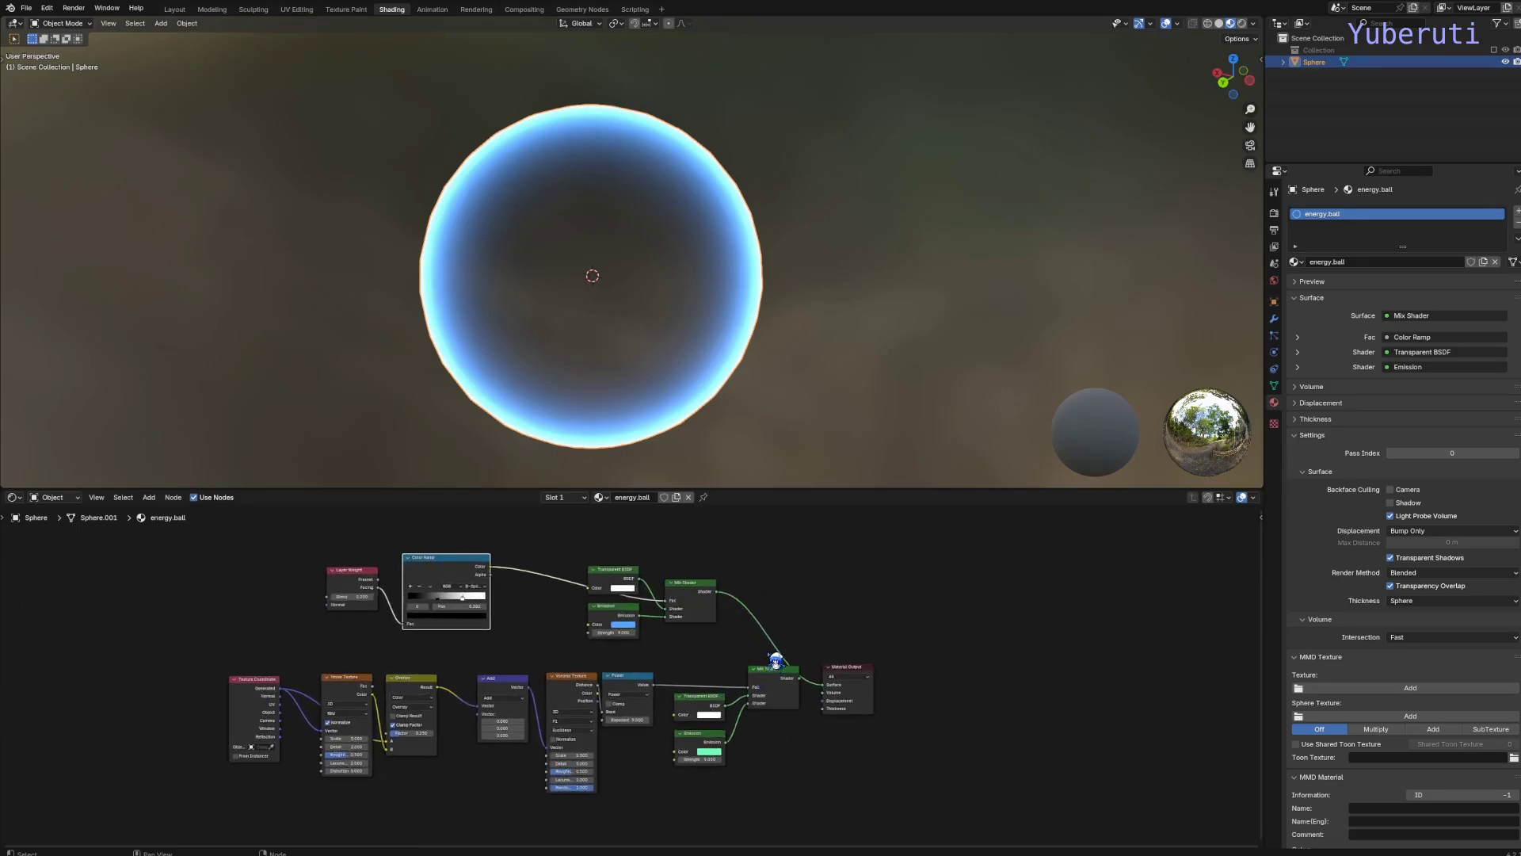
pyautogui.moveTo(771, 654); pyautogui.dragTo(247, 781)
pyautogui.moveTo(250, 717); pyautogui.dragTo(155, 718)
pyautogui.click(694, 656)
# Step: Insert a duplicated Mix Shader (Fac 0.500) before the output and feed the green vein shader into it
pyautogui.scroll(4, 694, 651)
pyautogui.click(711, 559)
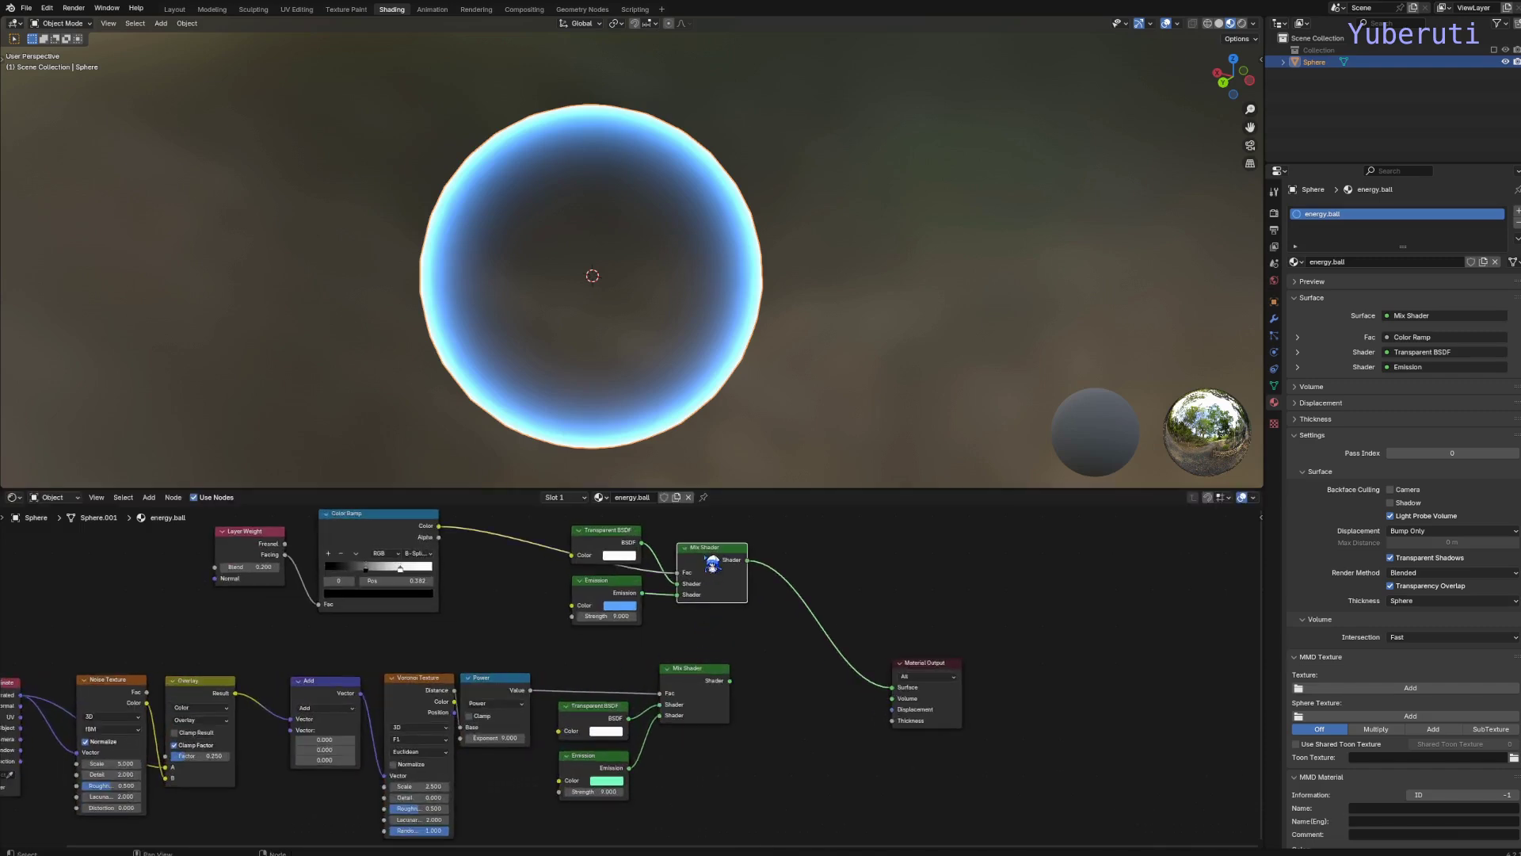
pyautogui.hotkey('shift', 'd')
pyautogui.click(782, 656)
pyautogui.moveTo(788, 660); pyautogui.dragTo(826, 606)
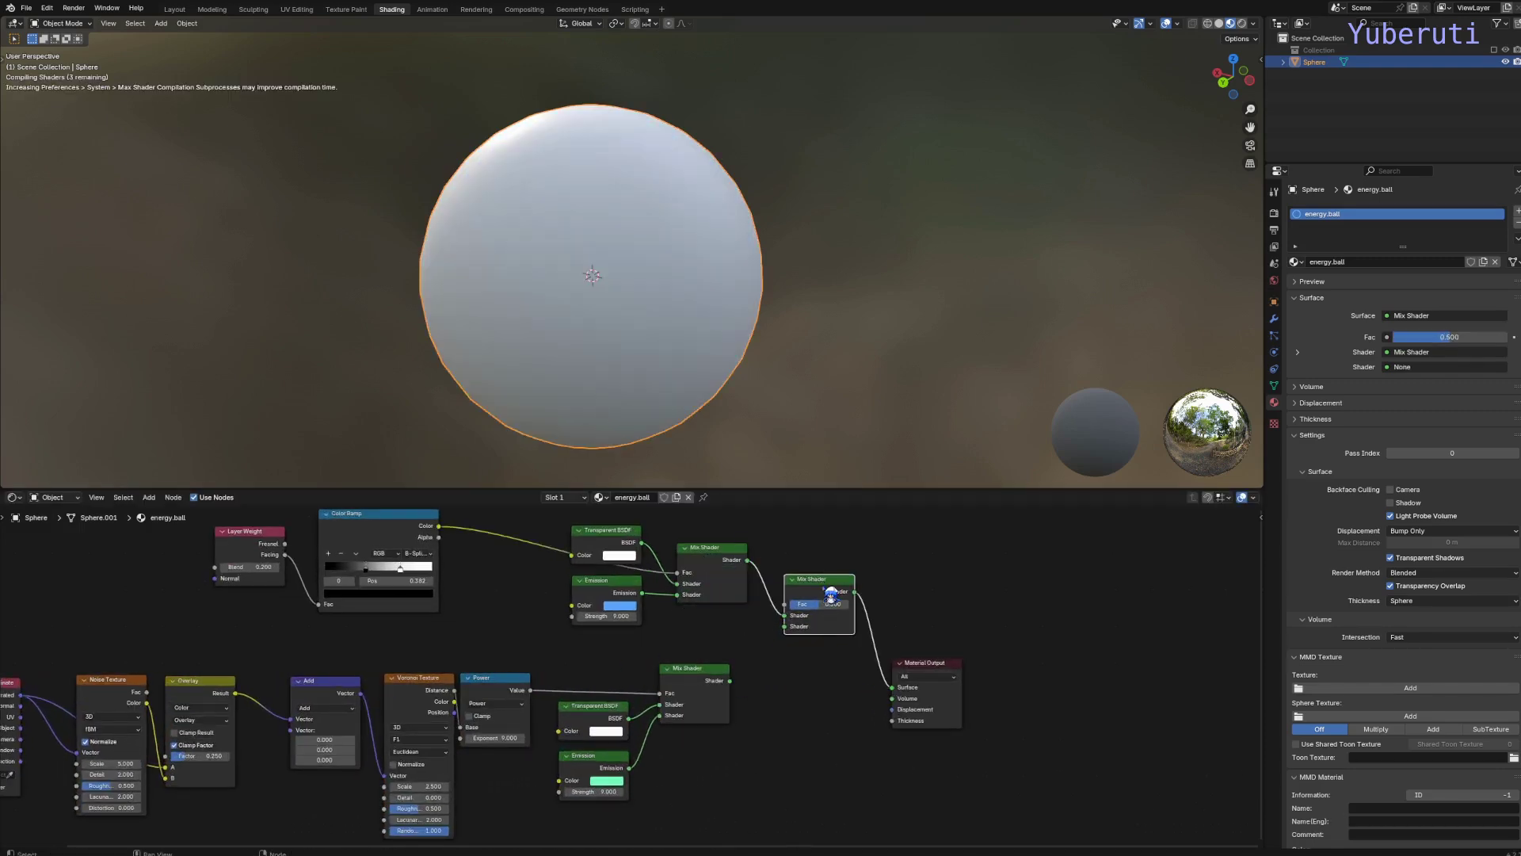
pyautogui.moveTo(730, 681); pyautogui.dragTo(823, 636)
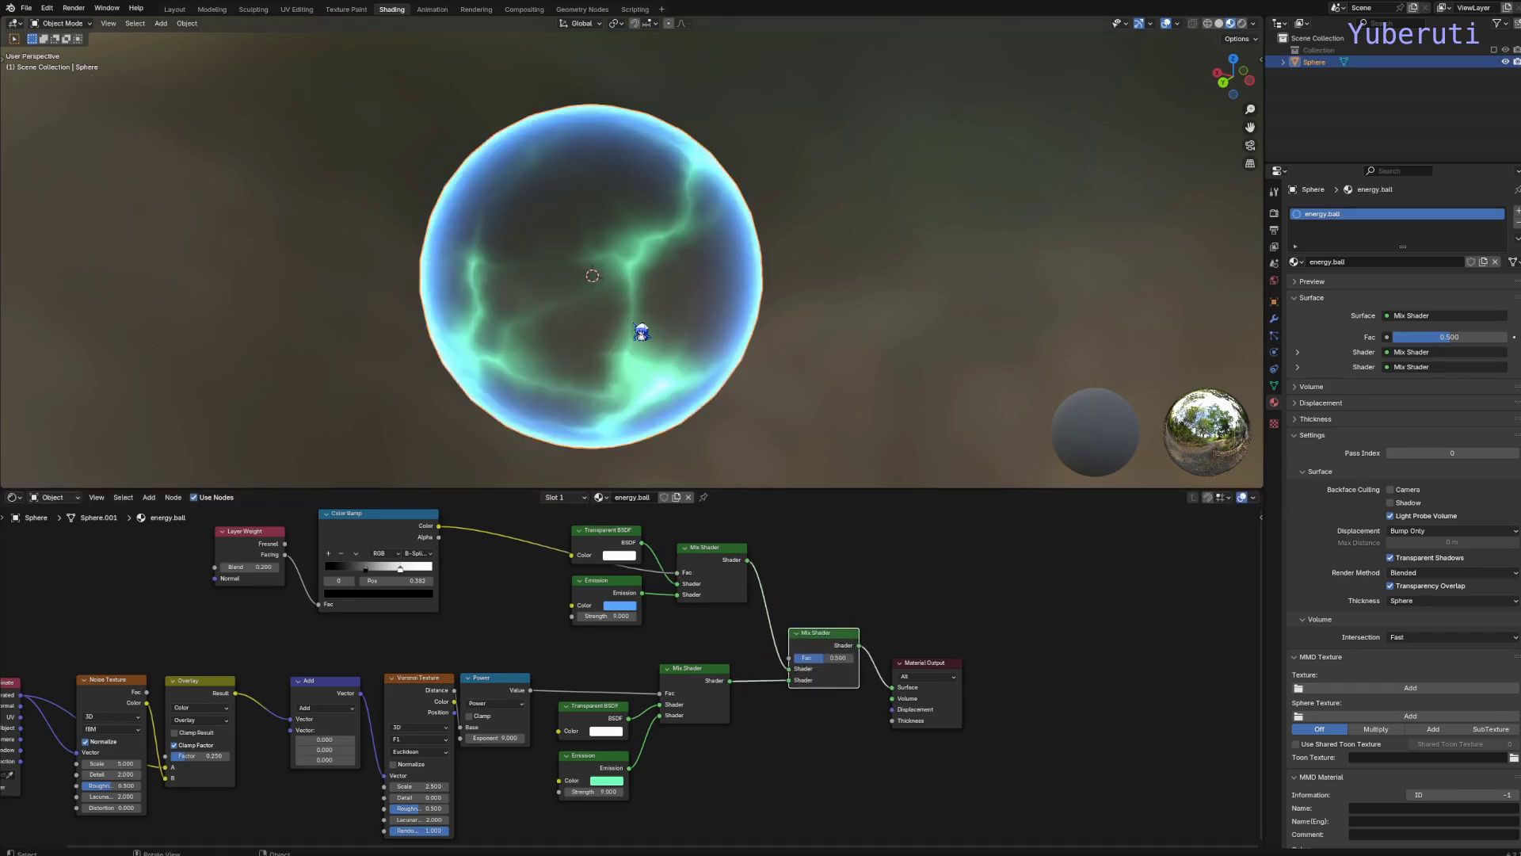
pyautogui.scroll(3, 824, 675)
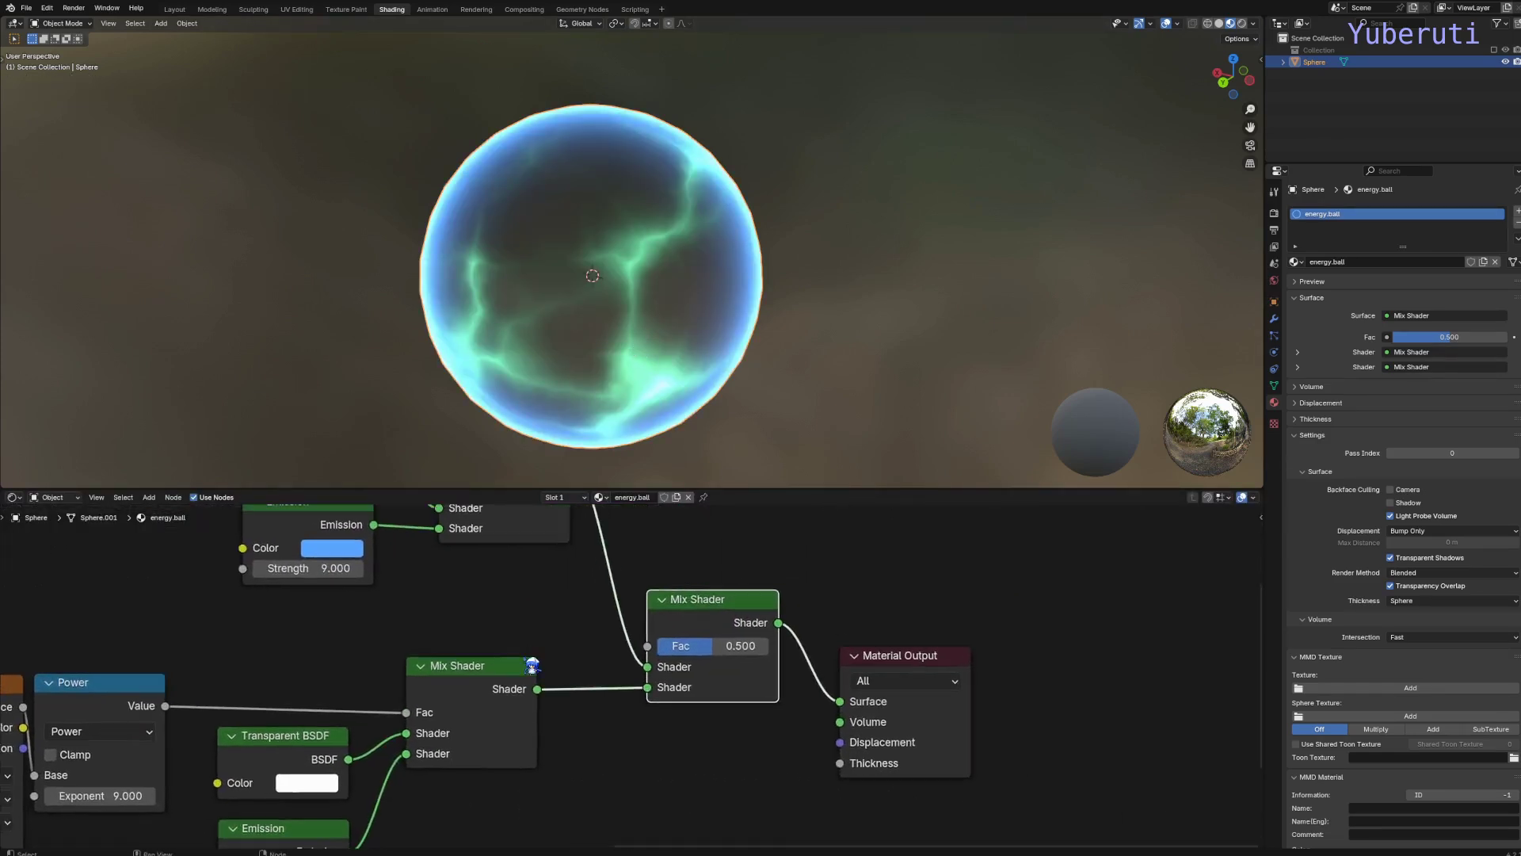
pyautogui.scroll(-3, 649, 669)
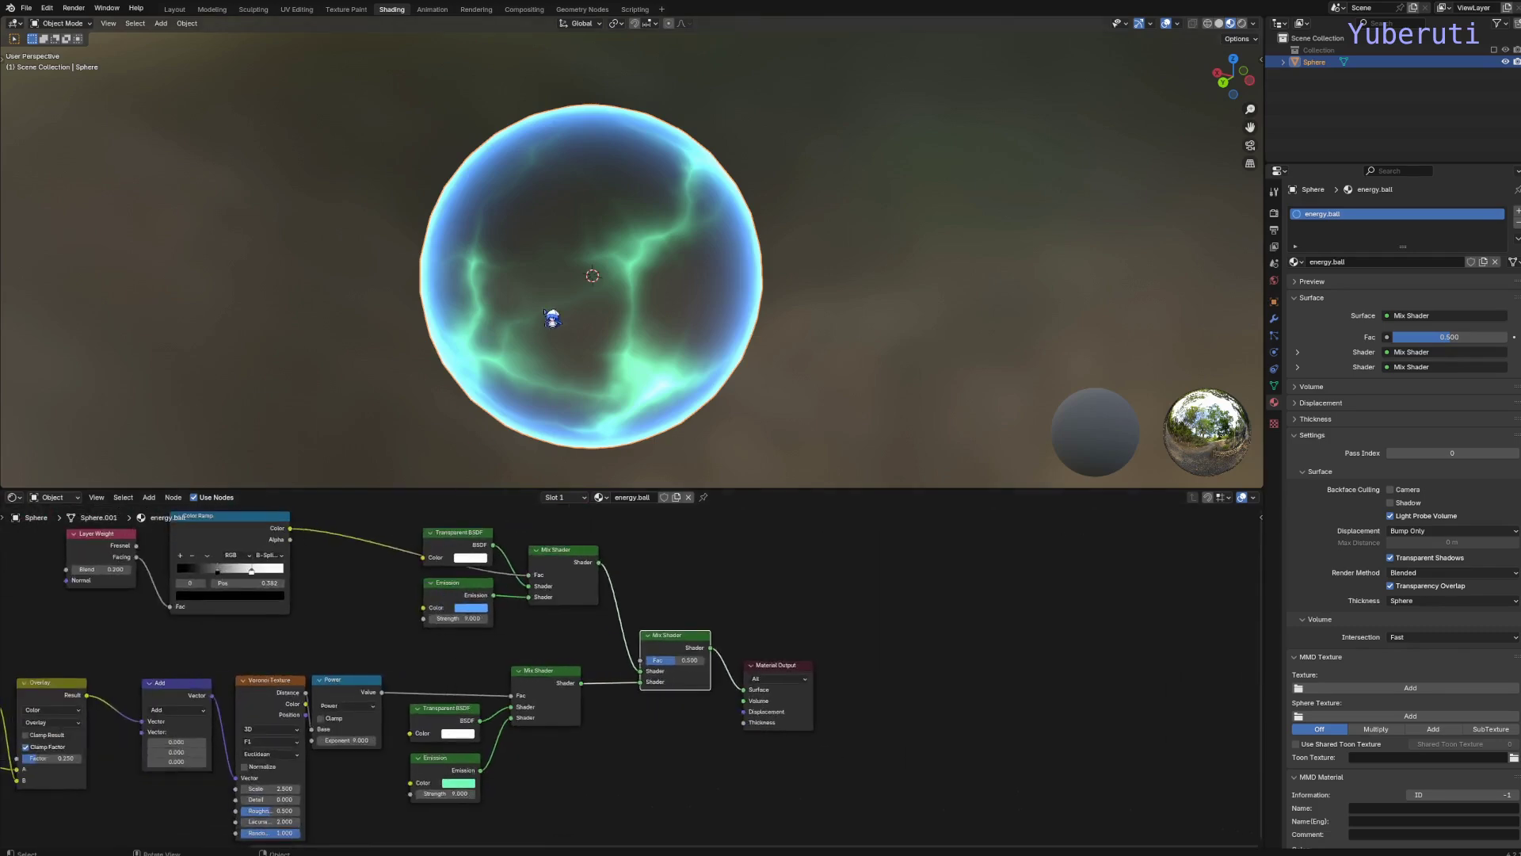
# Step: Spread the Color Ramp and Layer Weight nodes further apart while checking the blue-green orb
pyautogui.moveTo(581, 318); pyautogui.dragTo(601, 267, button='middle')
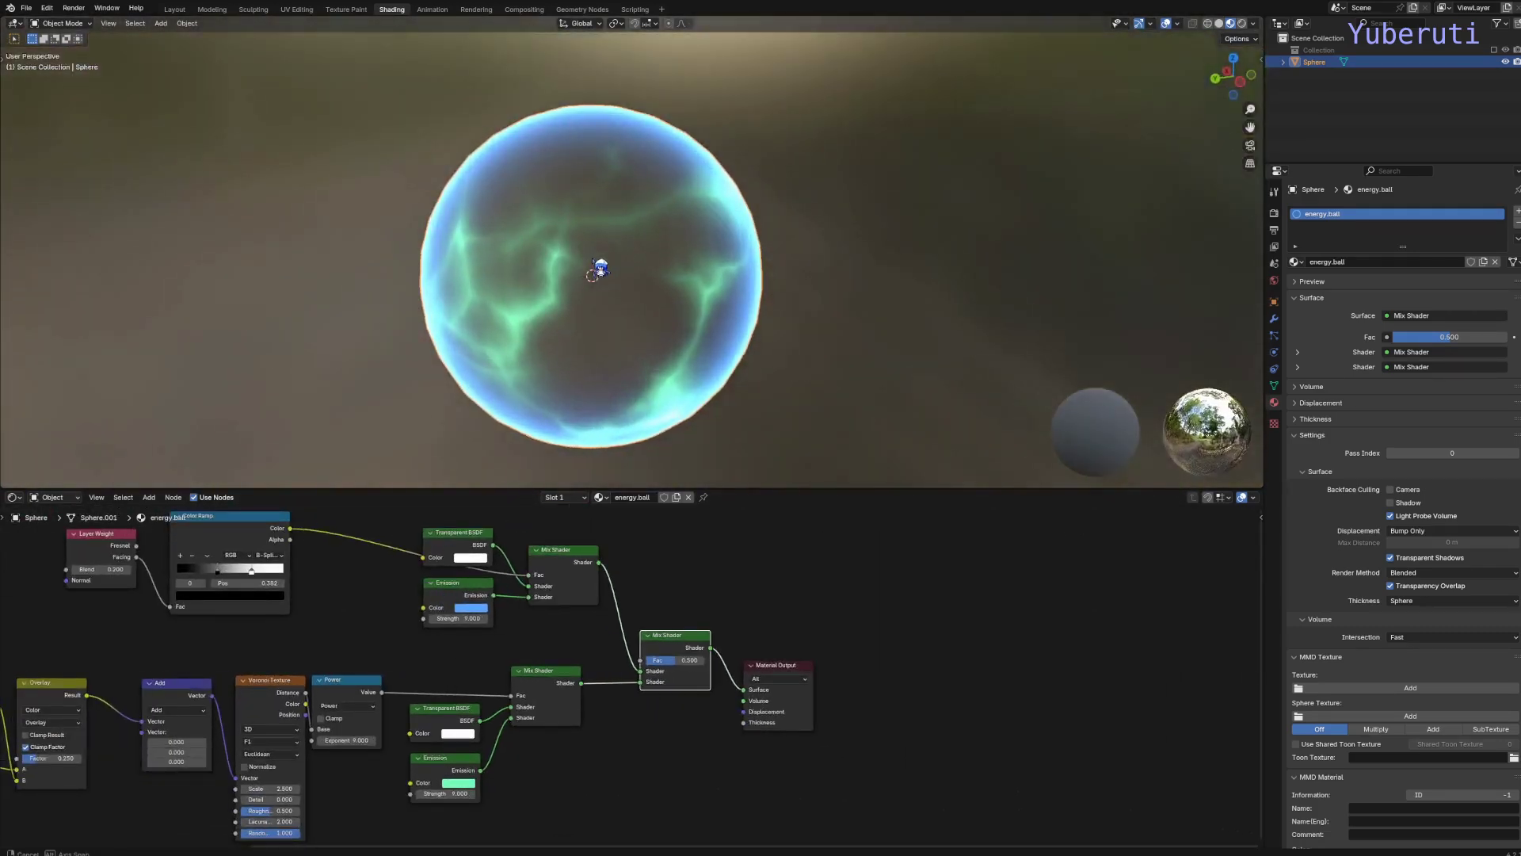
pyautogui.scroll(-4, 363, 620)
pyautogui.moveTo(364, 621); pyautogui.dragTo(656, 667, button='middle')
pyautogui.scroll(6, 648, 649)
pyautogui.scroll(-1, 647, 651)
pyautogui.moveTo(594, 574); pyautogui.dragTo(665, 595)
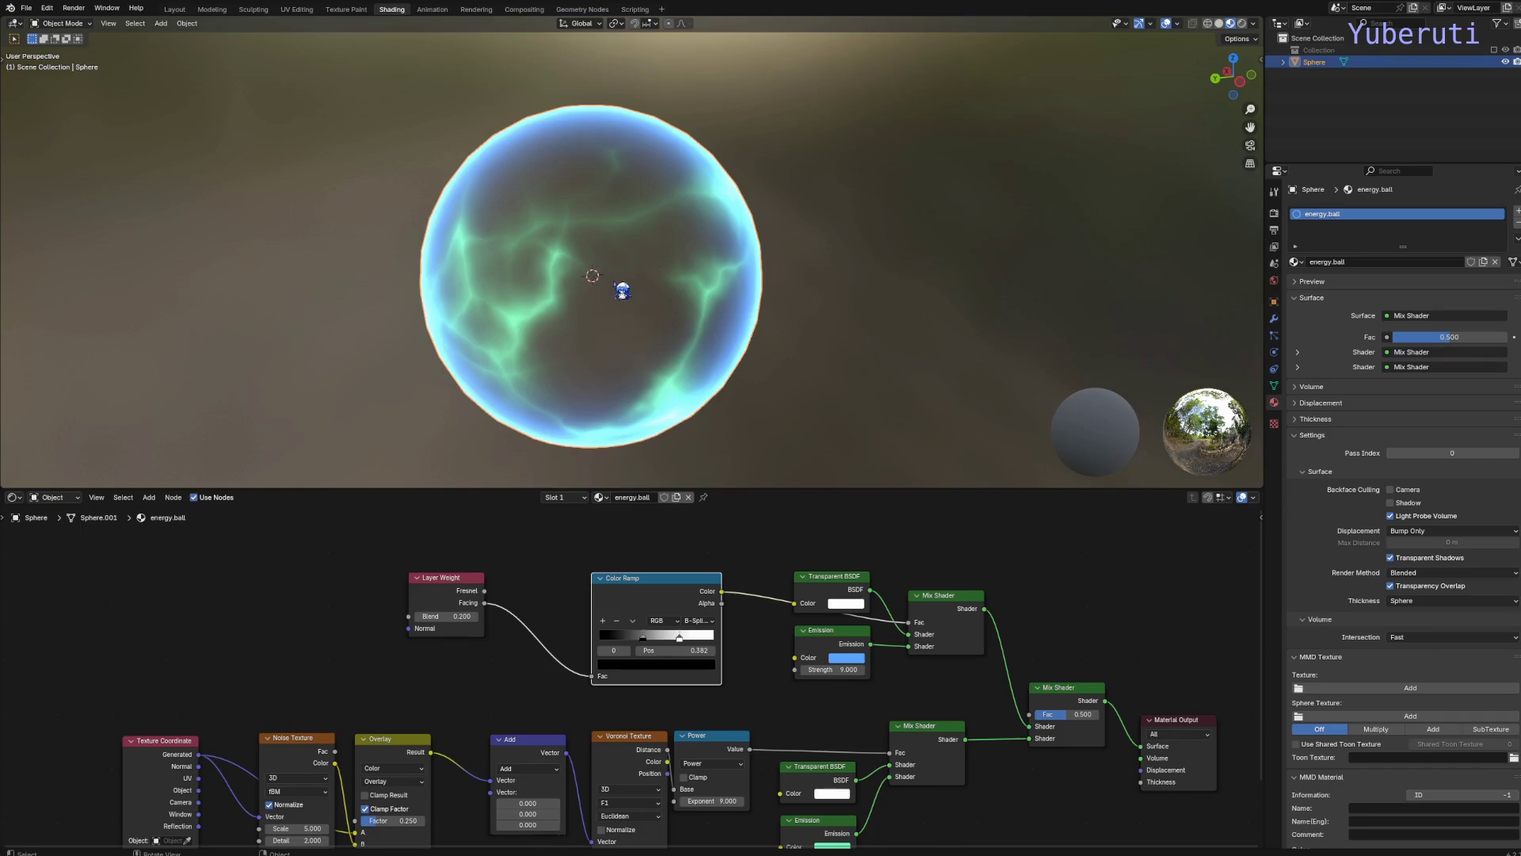
pyautogui.moveTo(622, 290); pyautogui.dragTo(643, 315, button='middle')
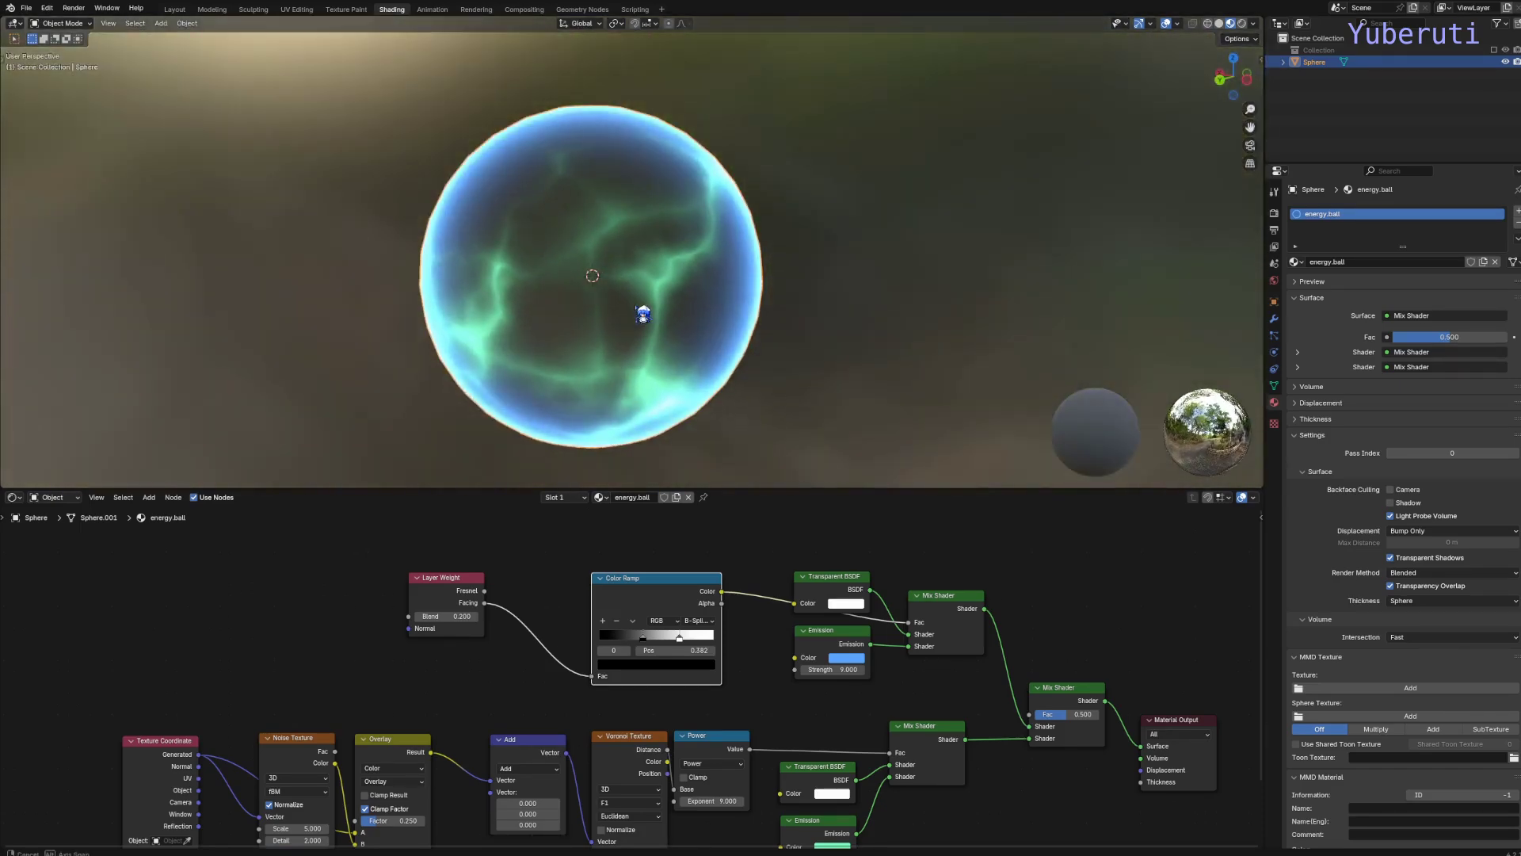
pyautogui.moveTo(652, 589); pyautogui.dragTo(646, 588)
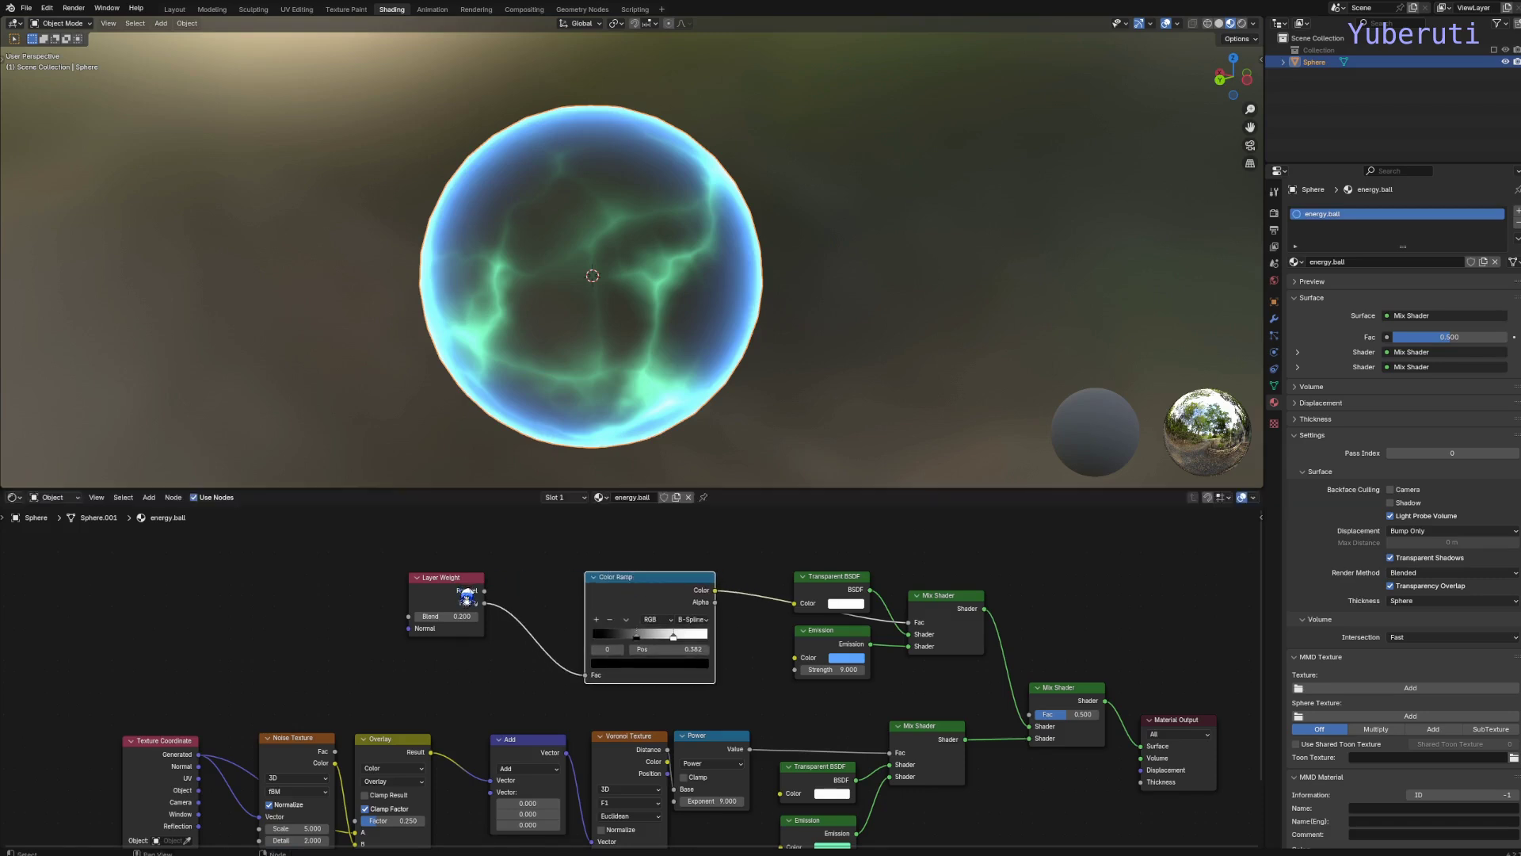
pyautogui.moveTo(468, 598); pyautogui.dragTo(484, 621)
pyautogui.scroll(-1, 679, 560)
pyautogui.moveTo(680, 561); pyautogui.dragTo(629, 622, button='middle')
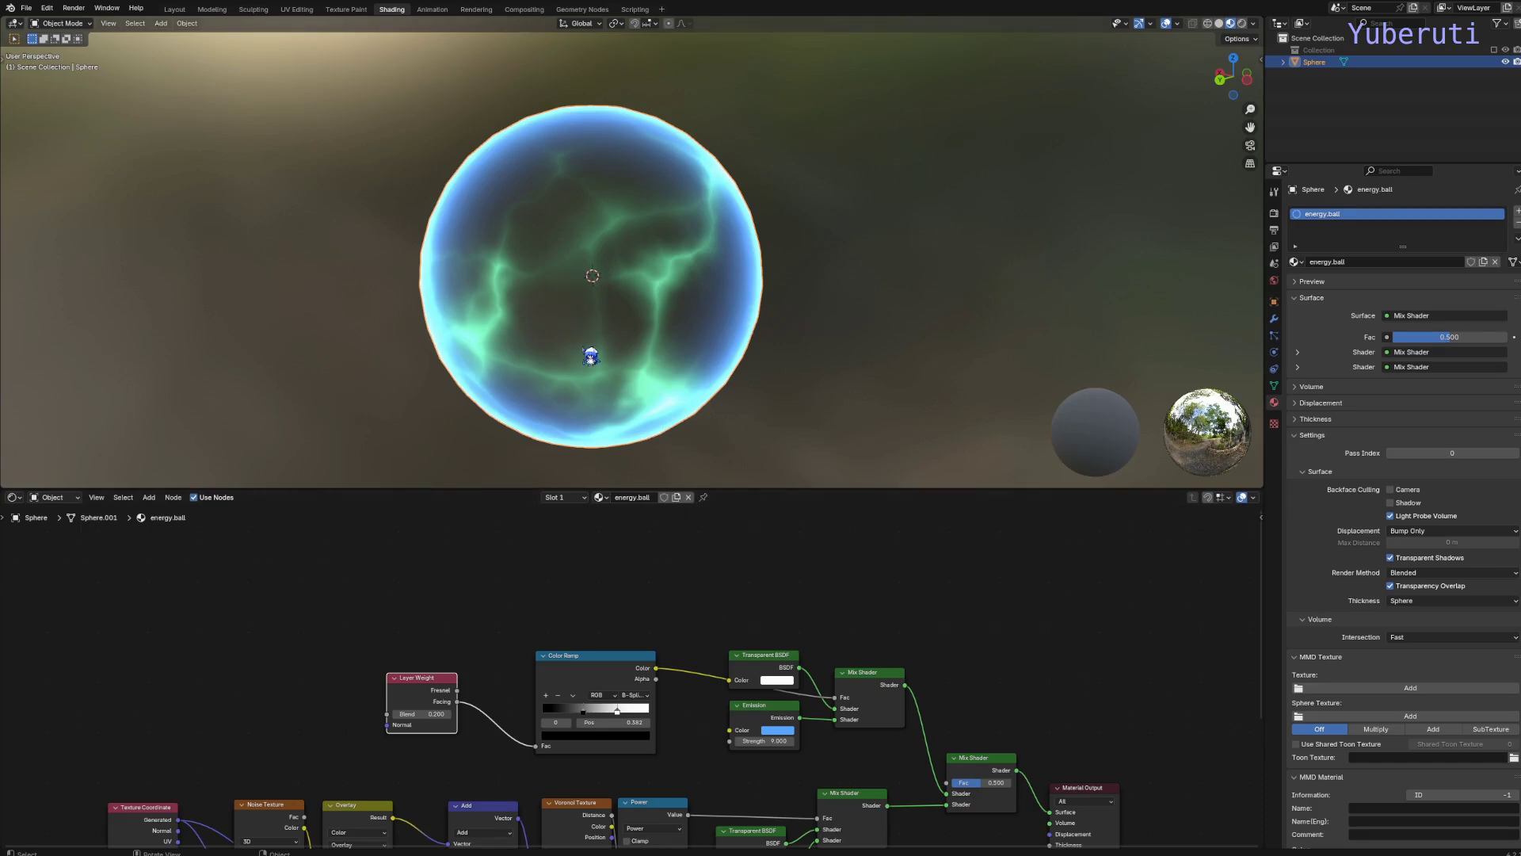
# Step: Duplicate the Color Ramp above the original and connect Layer Weight Facing to the copy's Fac
pyautogui.click(581, 671)
pyautogui.hotkey('shift', 'd')
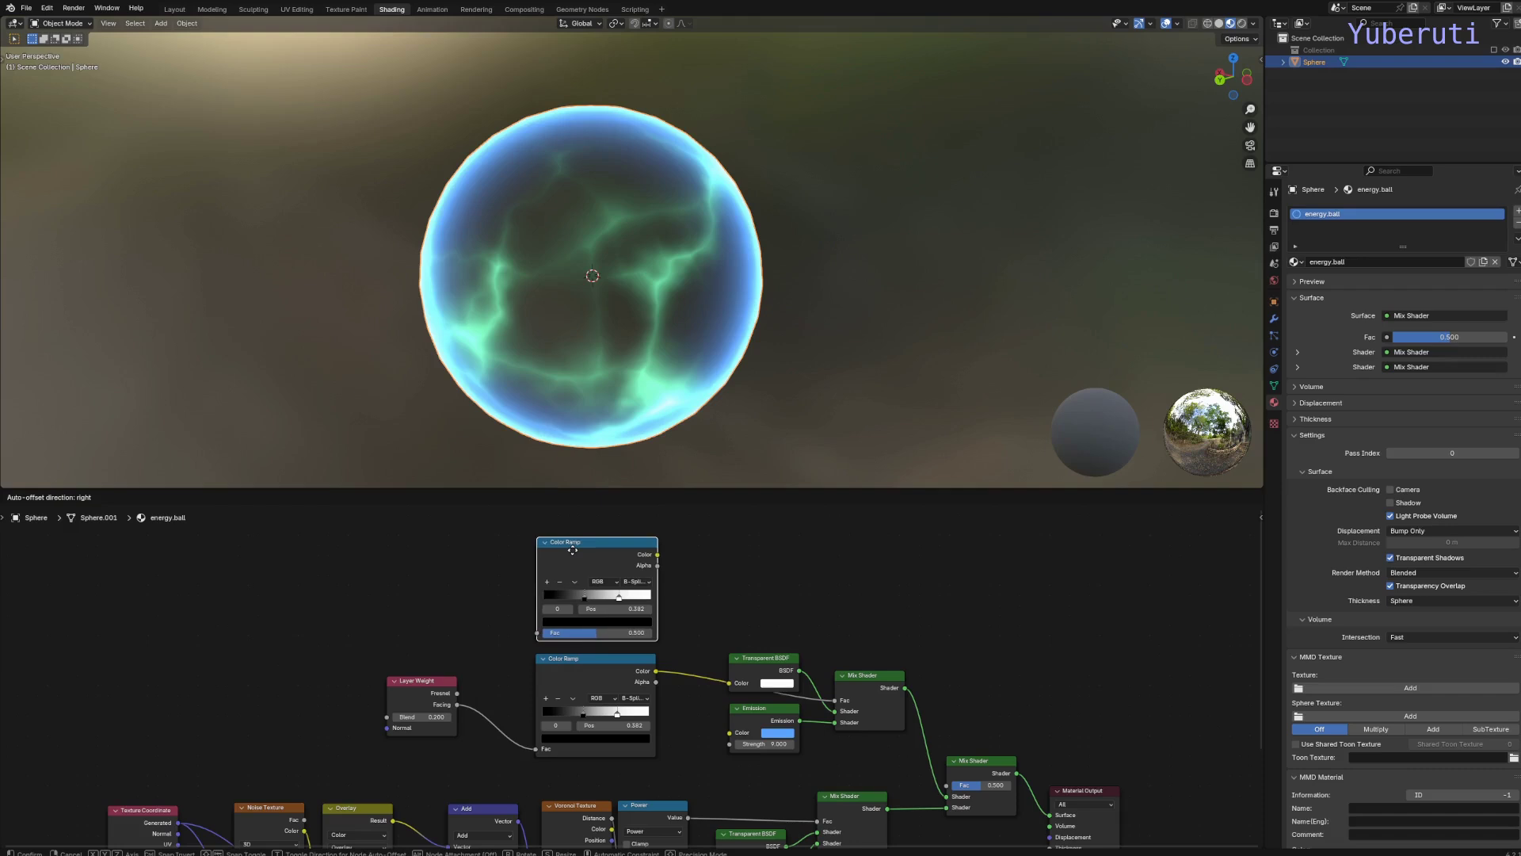
pyautogui.click(573, 551)
pyautogui.moveTo(457, 705); pyautogui.dragTo(552, 641)
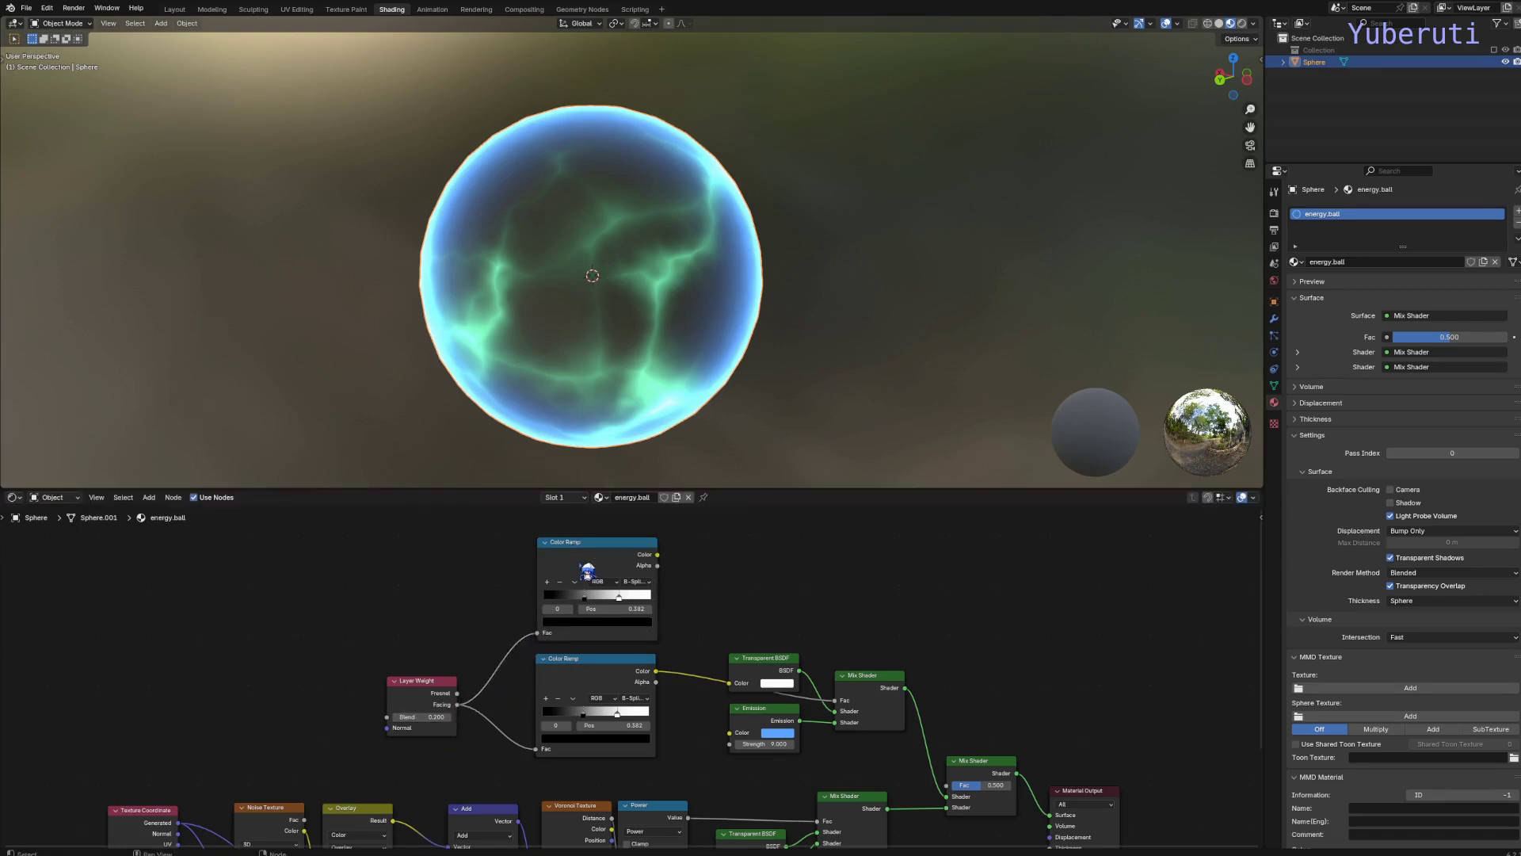
pyautogui.moveTo(587, 570); pyautogui.dragTo(1055, 799)
pyautogui.scroll(2, 641, 590)
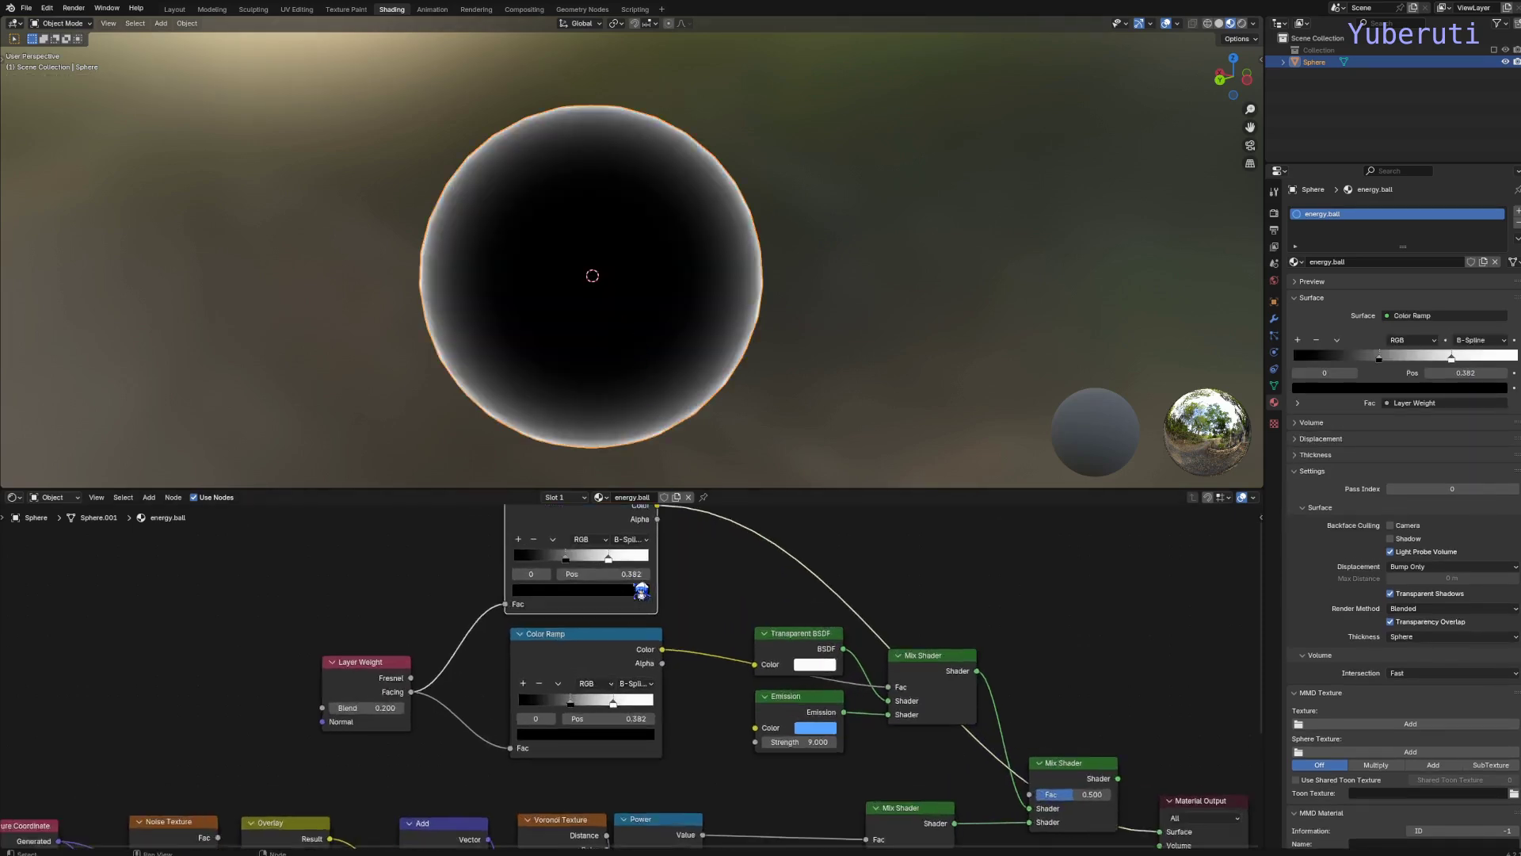
pyautogui.moveTo(642, 590); pyautogui.dragTo(644, 705, button='middle')
# Step: Slide the new ramp's dark stop left to shrink the bright centre
pyautogui.moveTo(596, 675); pyautogui.dragTo(523, 683)
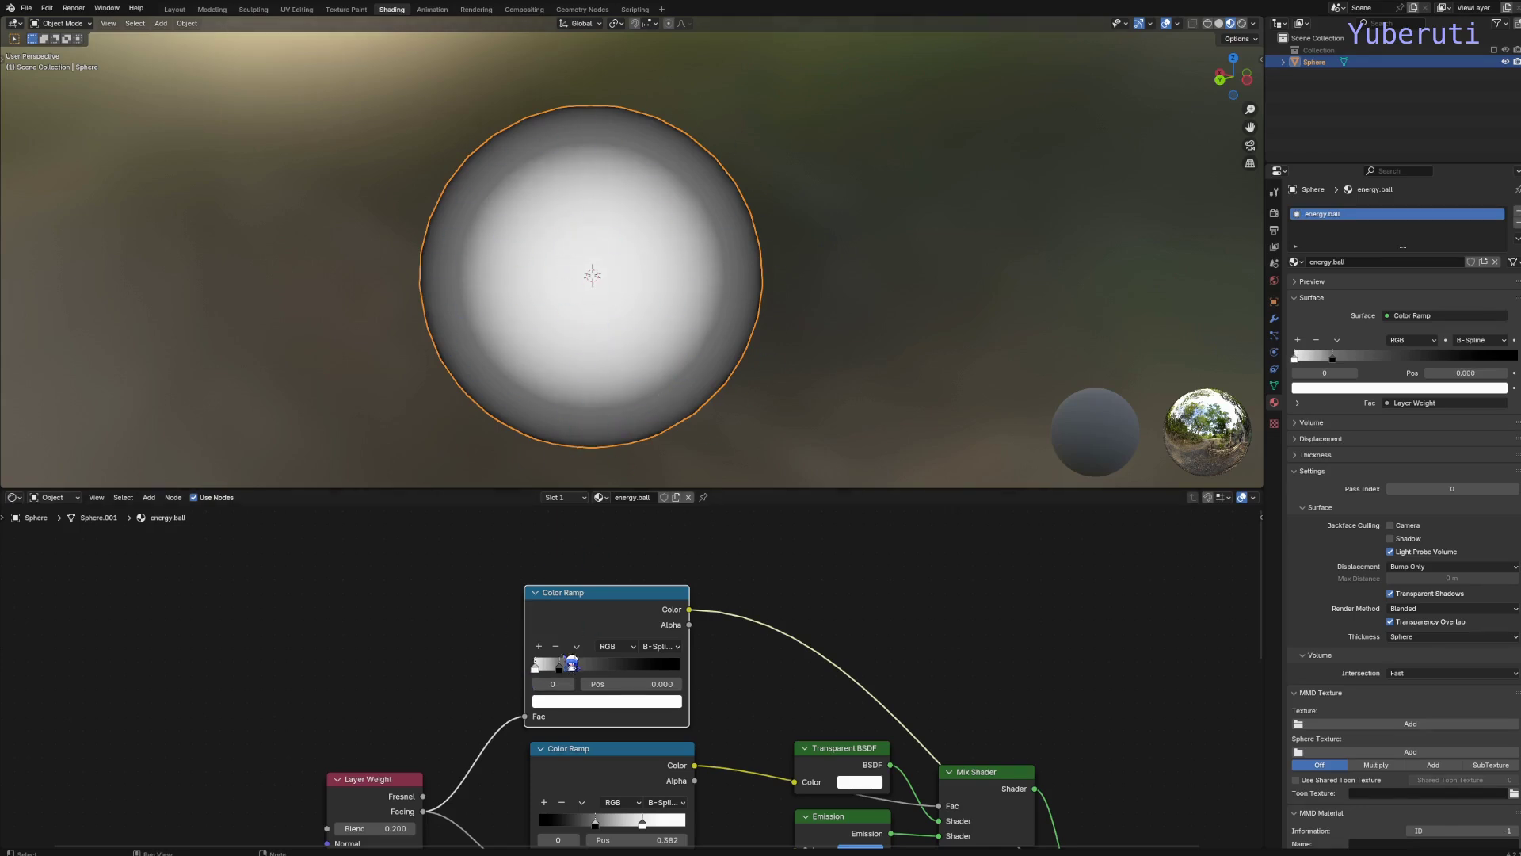
pyautogui.moveTo(537, 673); pyautogui.dragTo(523, 674)
pyautogui.moveTo(567, 619); pyautogui.dragTo(584, 616)
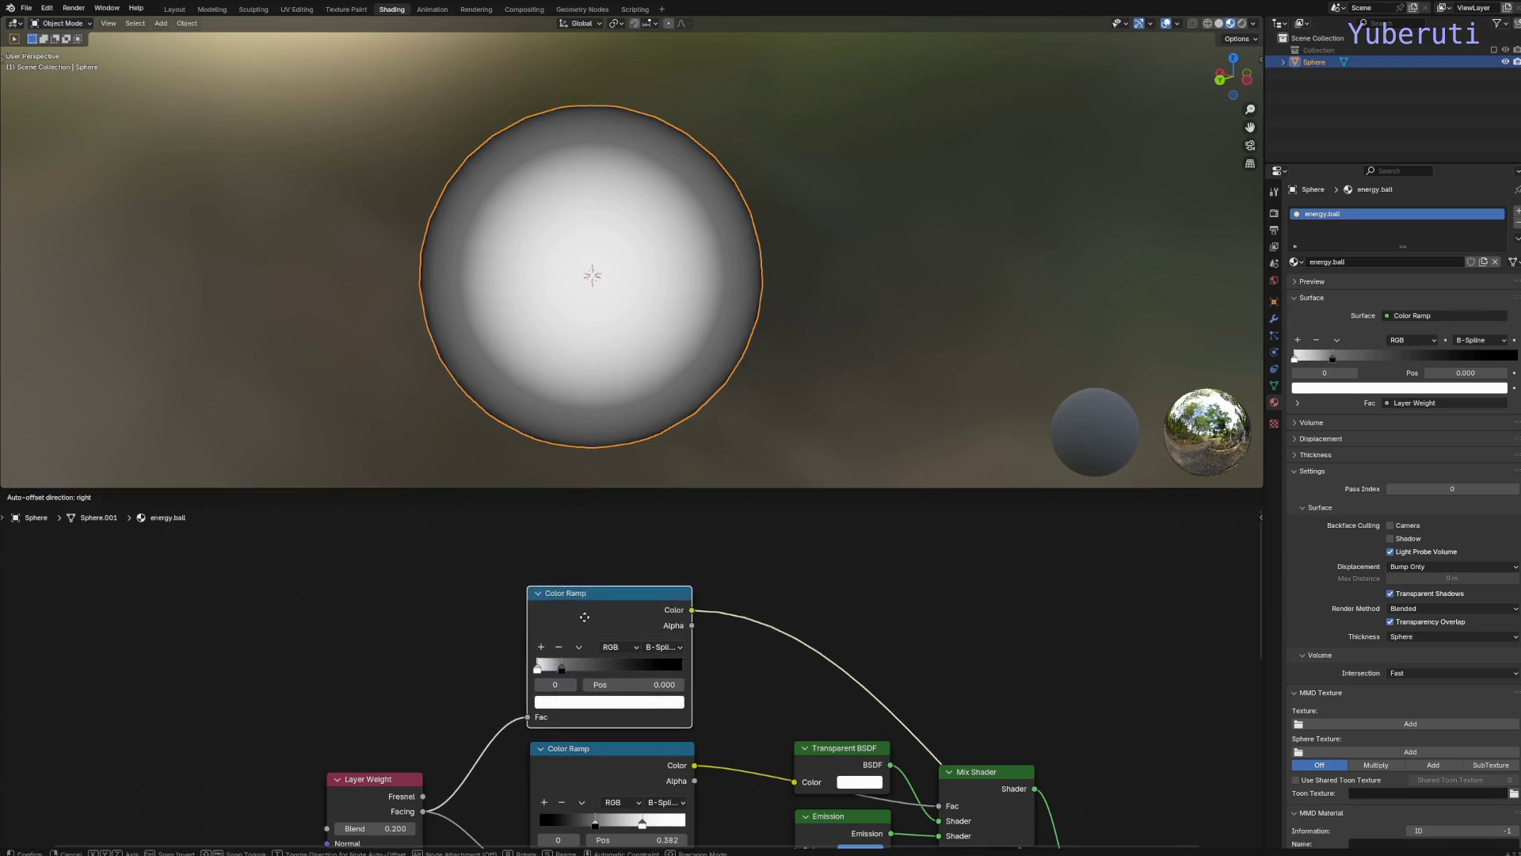
pyautogui.moveTo(568, 670); pyautogui.dragTo(557, 679)
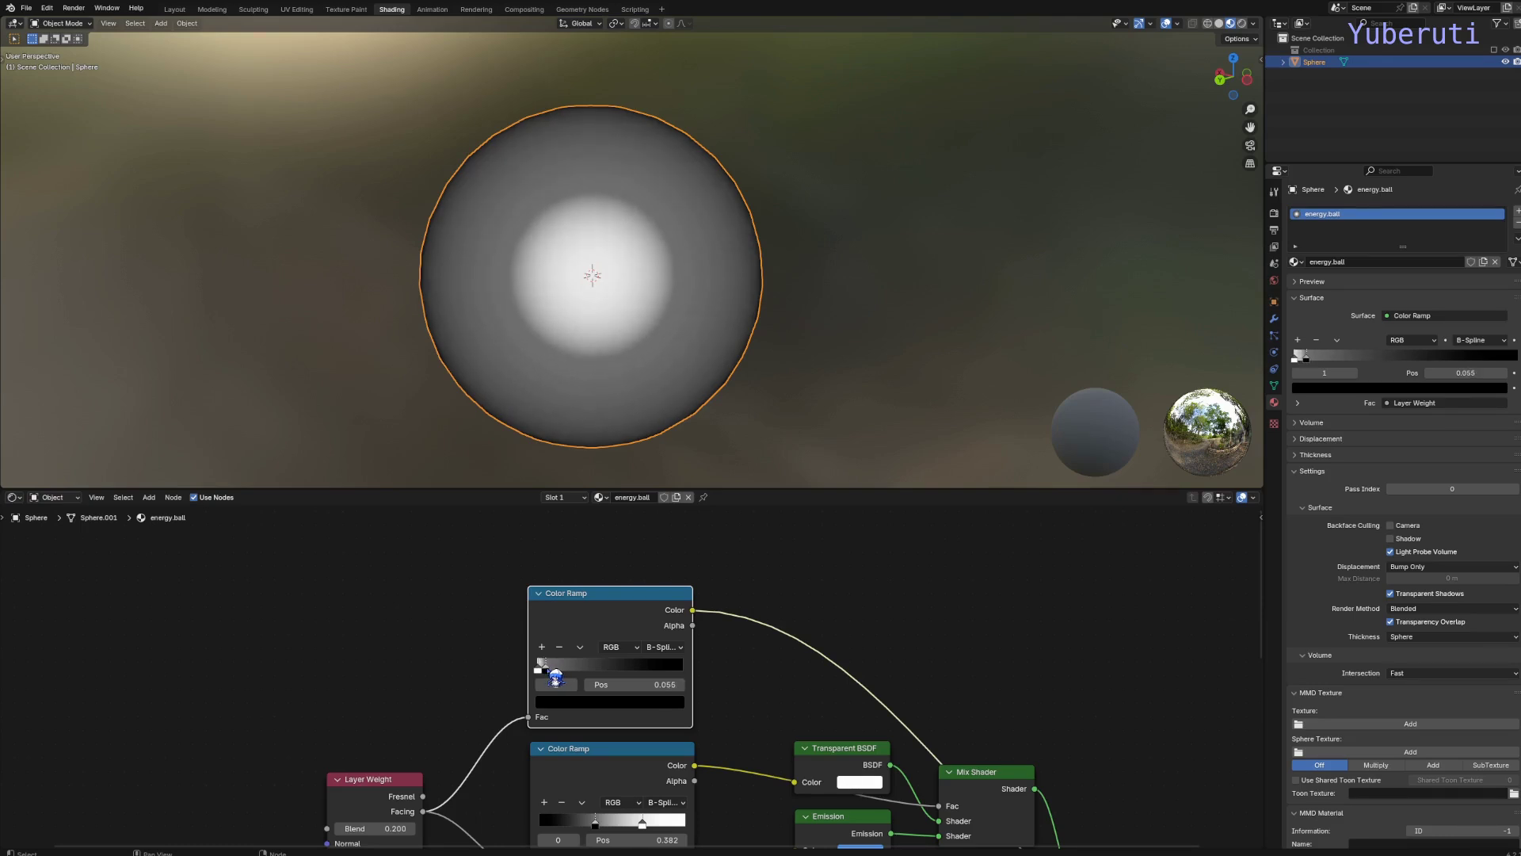
pyautogui.scroll(-4, 559, 626)
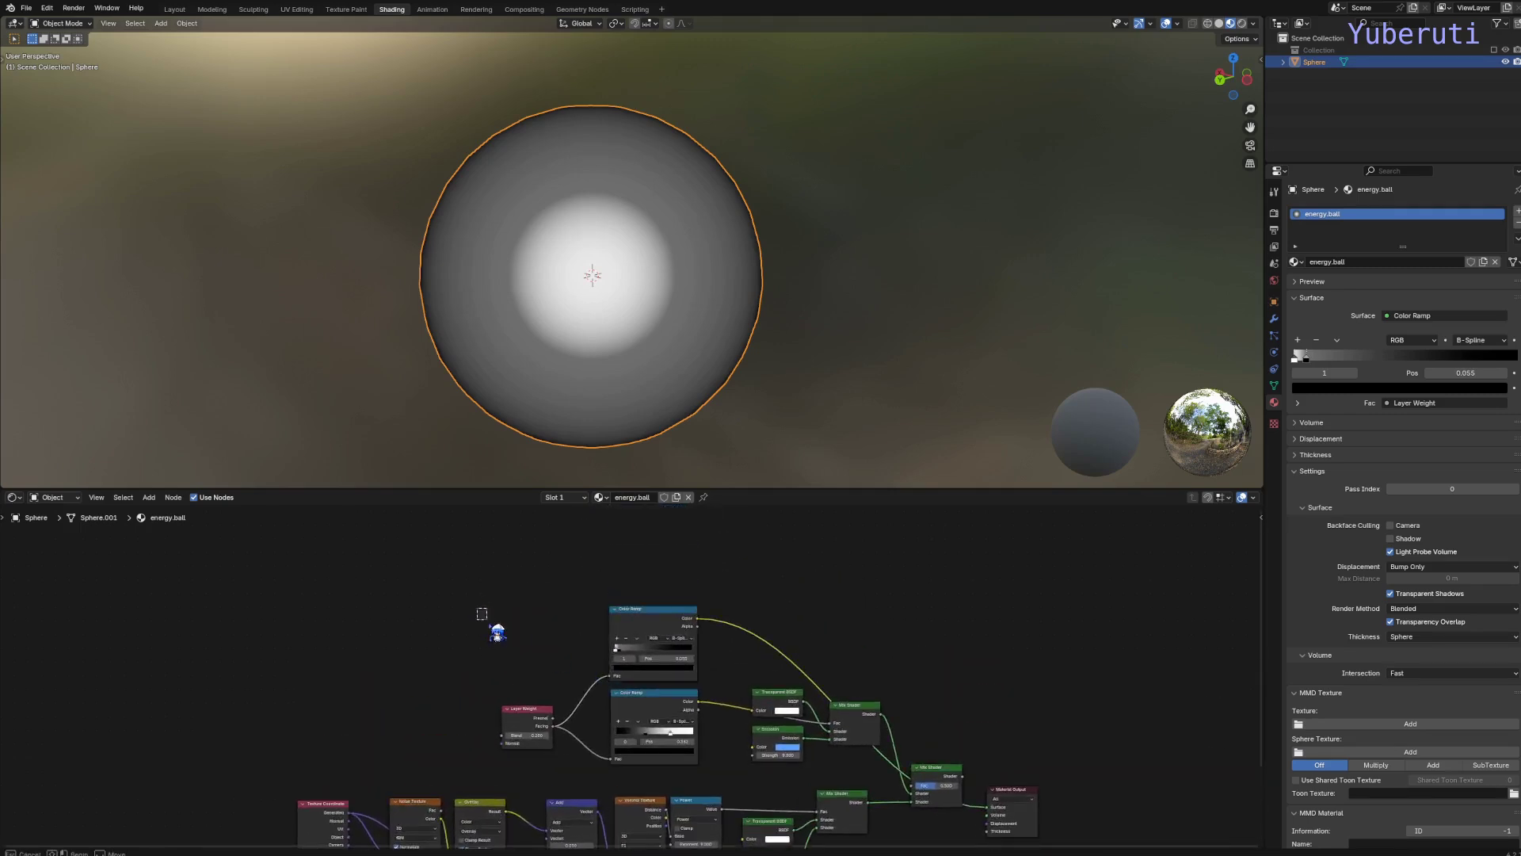
# Step: Set the top ramp's stop to 0.036 for a small central glow and rearrange both ramps
pyautogui.moveTo(482, 618); pyautogui.dragTo(617, 615)
pyautogui.click(609, 531)
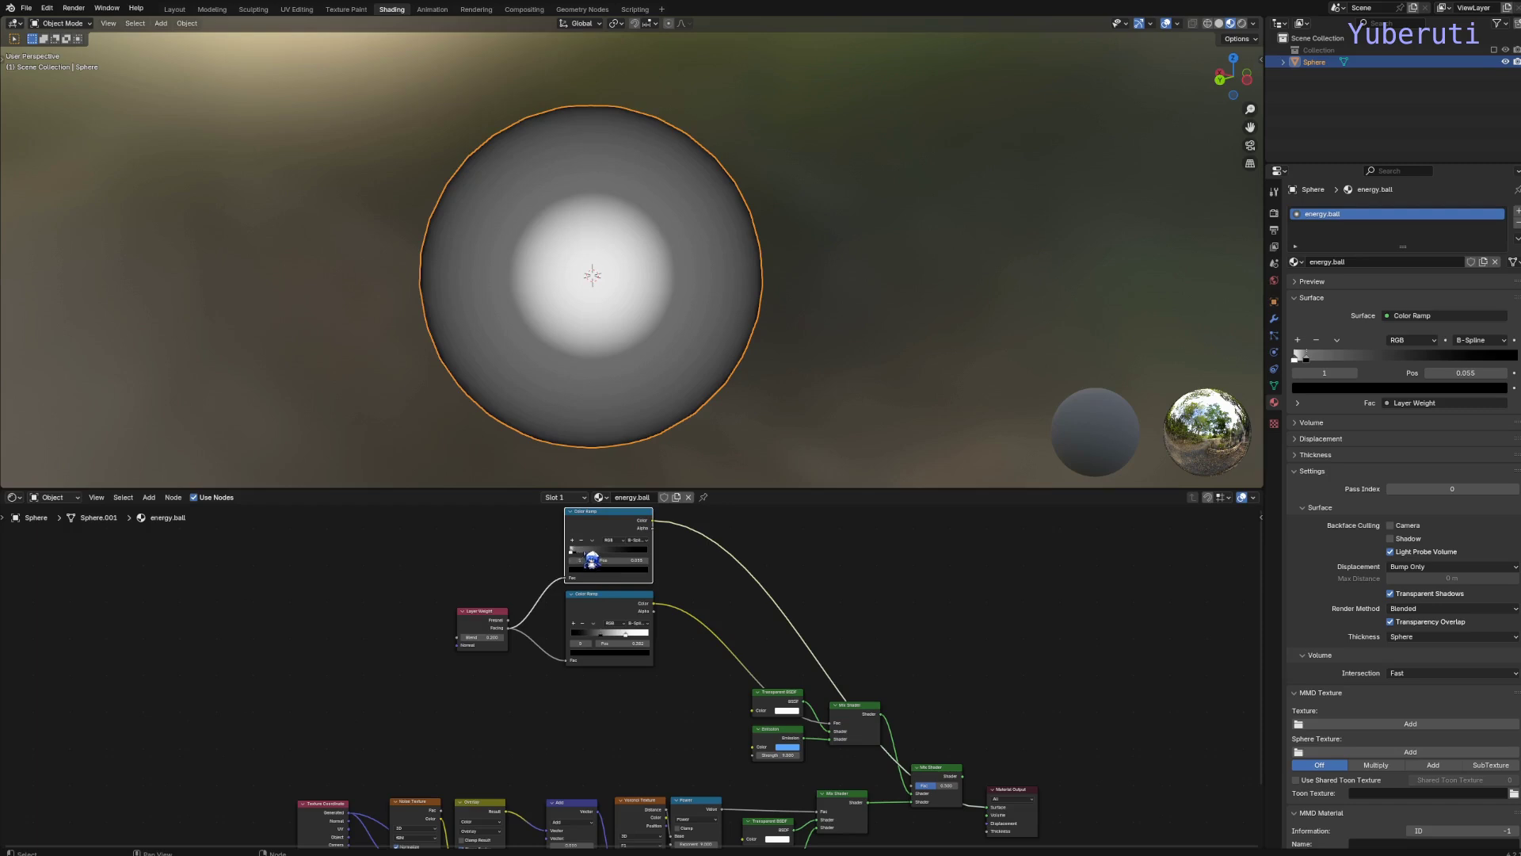
pyautogui.scroll(2, 586, 559)
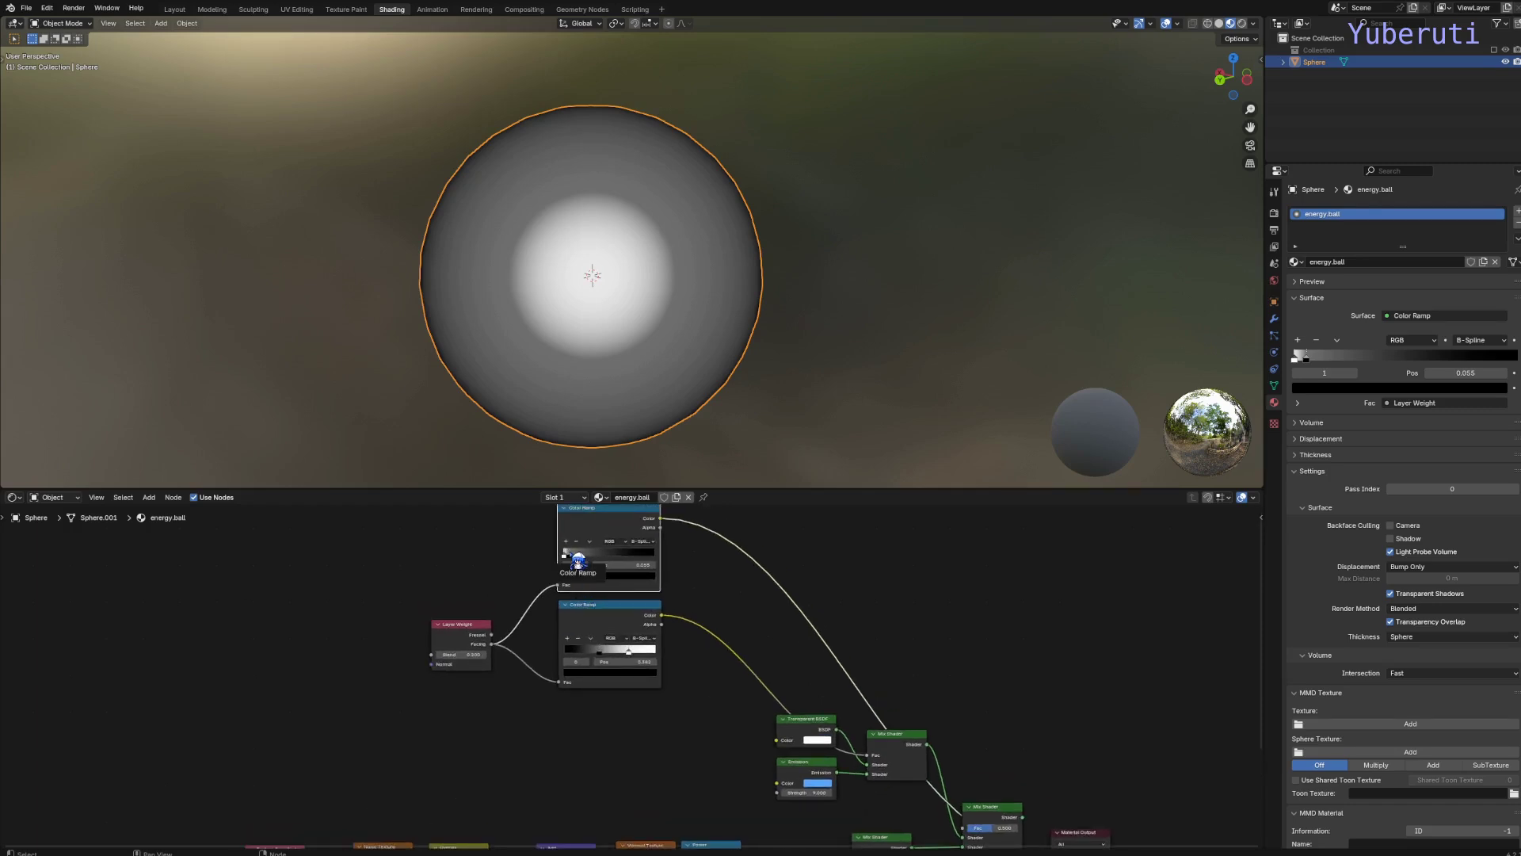
pyautogui.moveTo(578, 561); pyautogui.dragTo(575, 561)
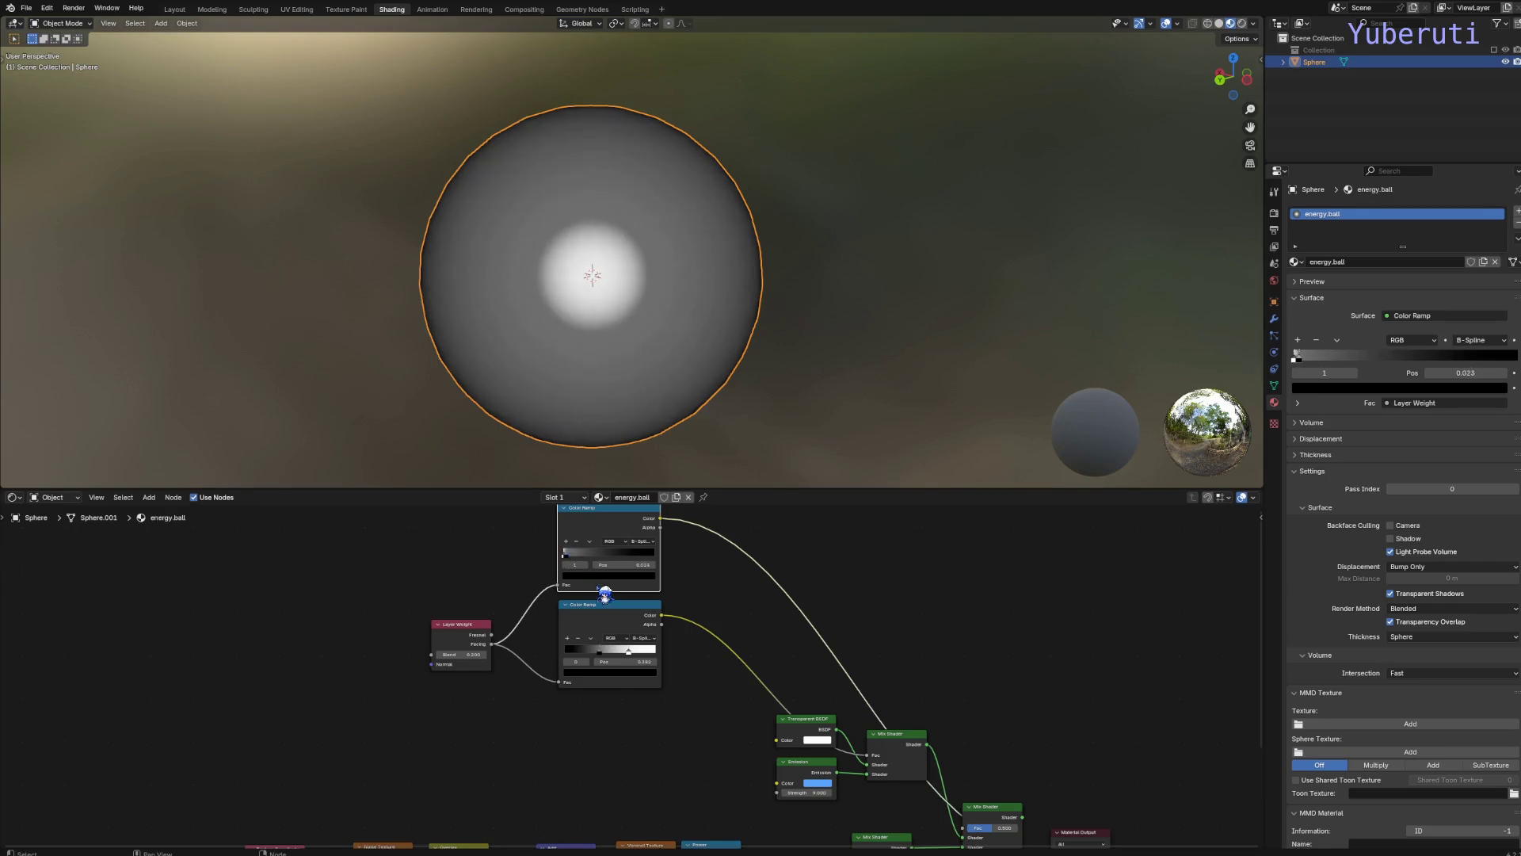
pyautogui.moveTo(608, 621); pyautogui.dragTo(585, 634)
pyautogui.scroll(-2, 567, 679)
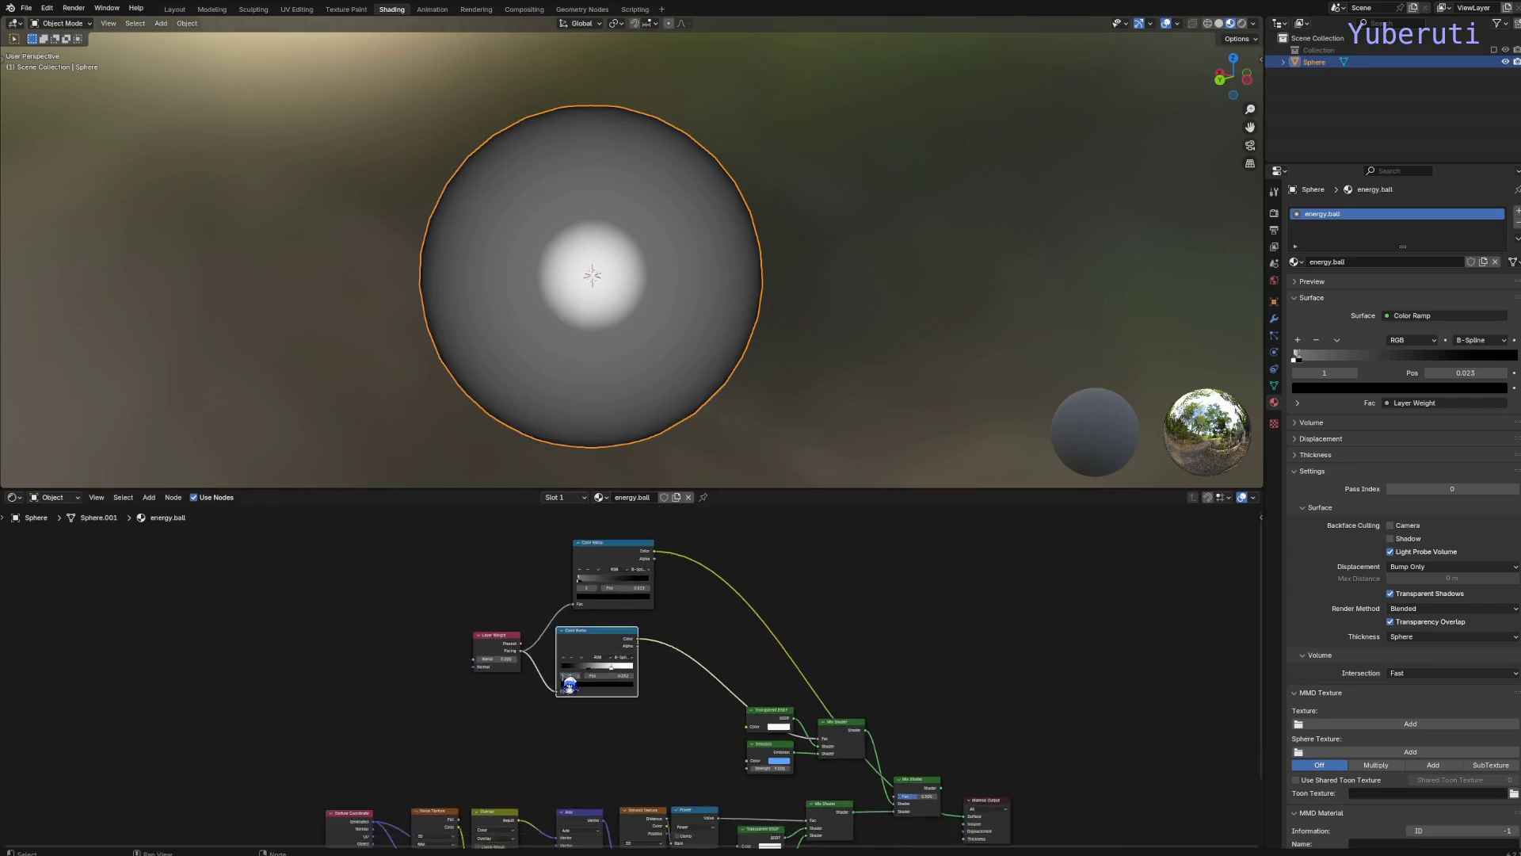
pyautogui.moveTo(544, 609); pyautogui.dragTo(578, 617, button='middle')
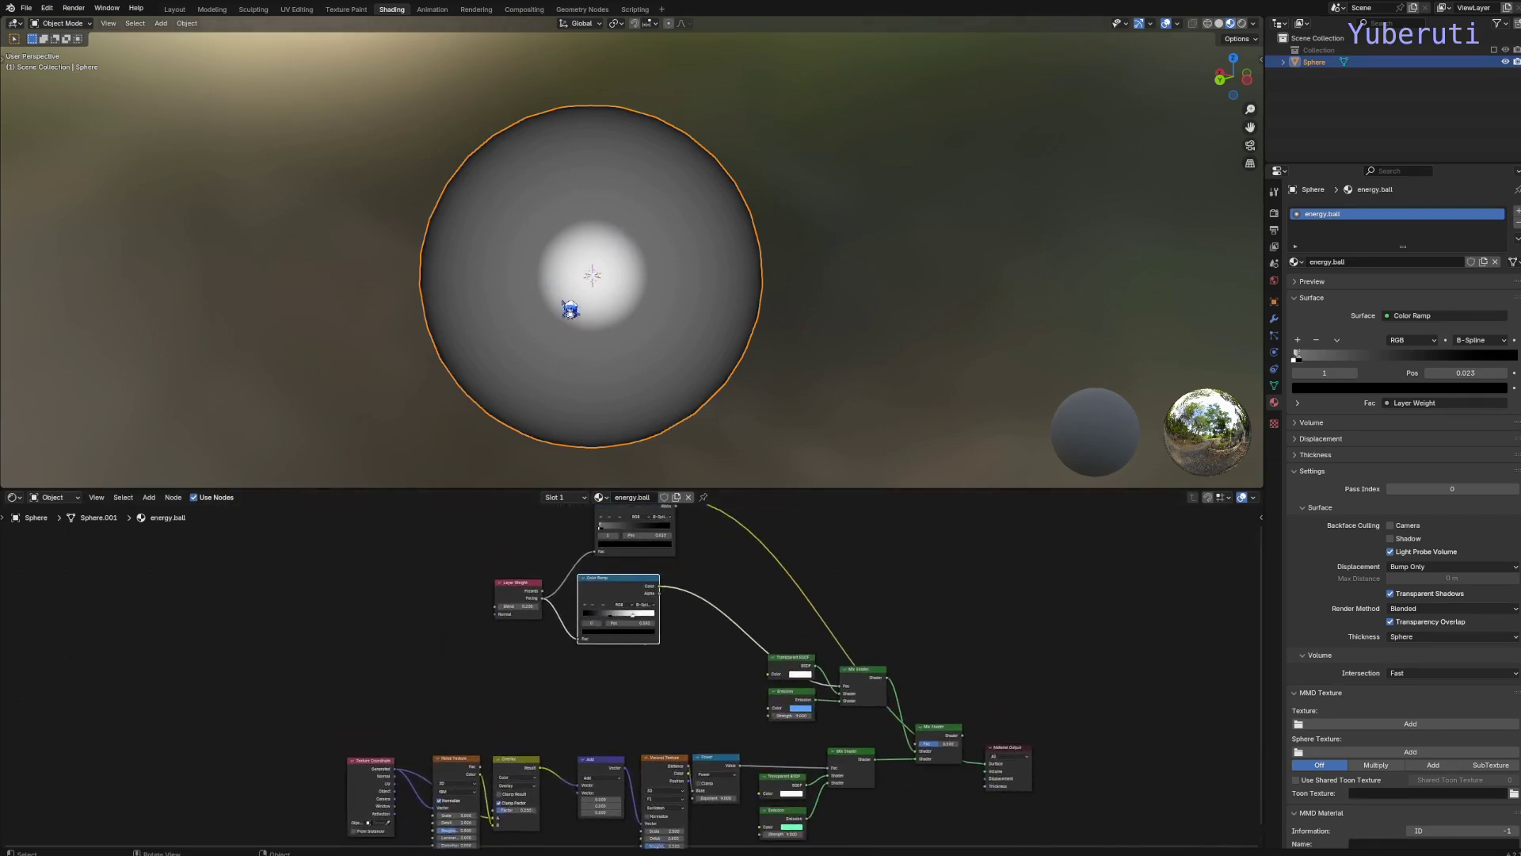
pyautogui.moveTo(622, 541); pyautogui.dragTo(573, 543)
# Step: Add a Noise Texture node below the Color Ramps
pyautogui.scroll(2, 580, 569)
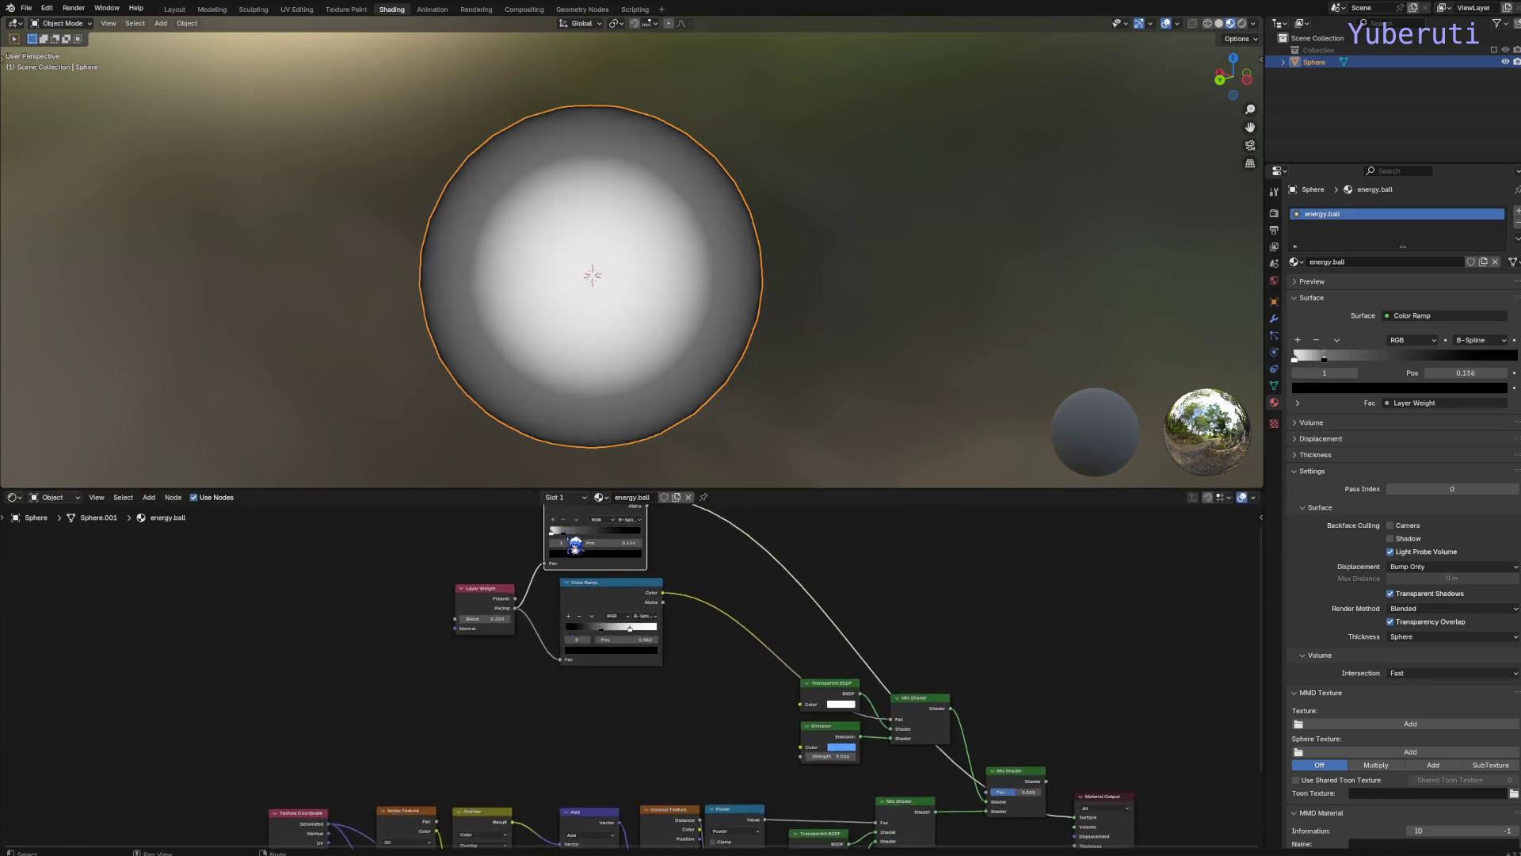
pyautogui.scroll(-3, 598, 667)
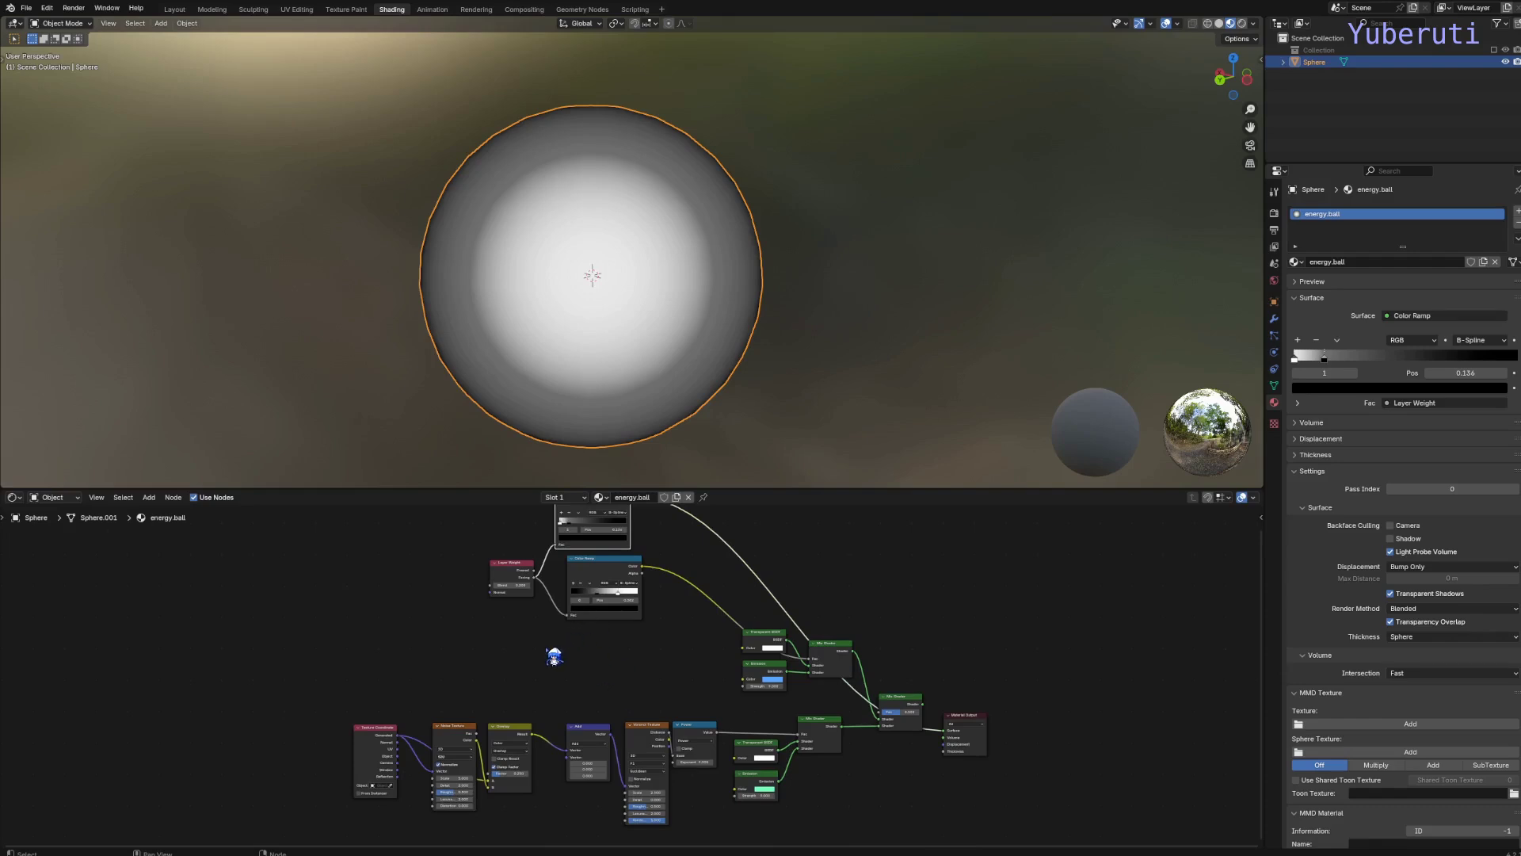
pyautogui.hotkey('shift', 'a')
pyautogui.moveTo(554, 648)
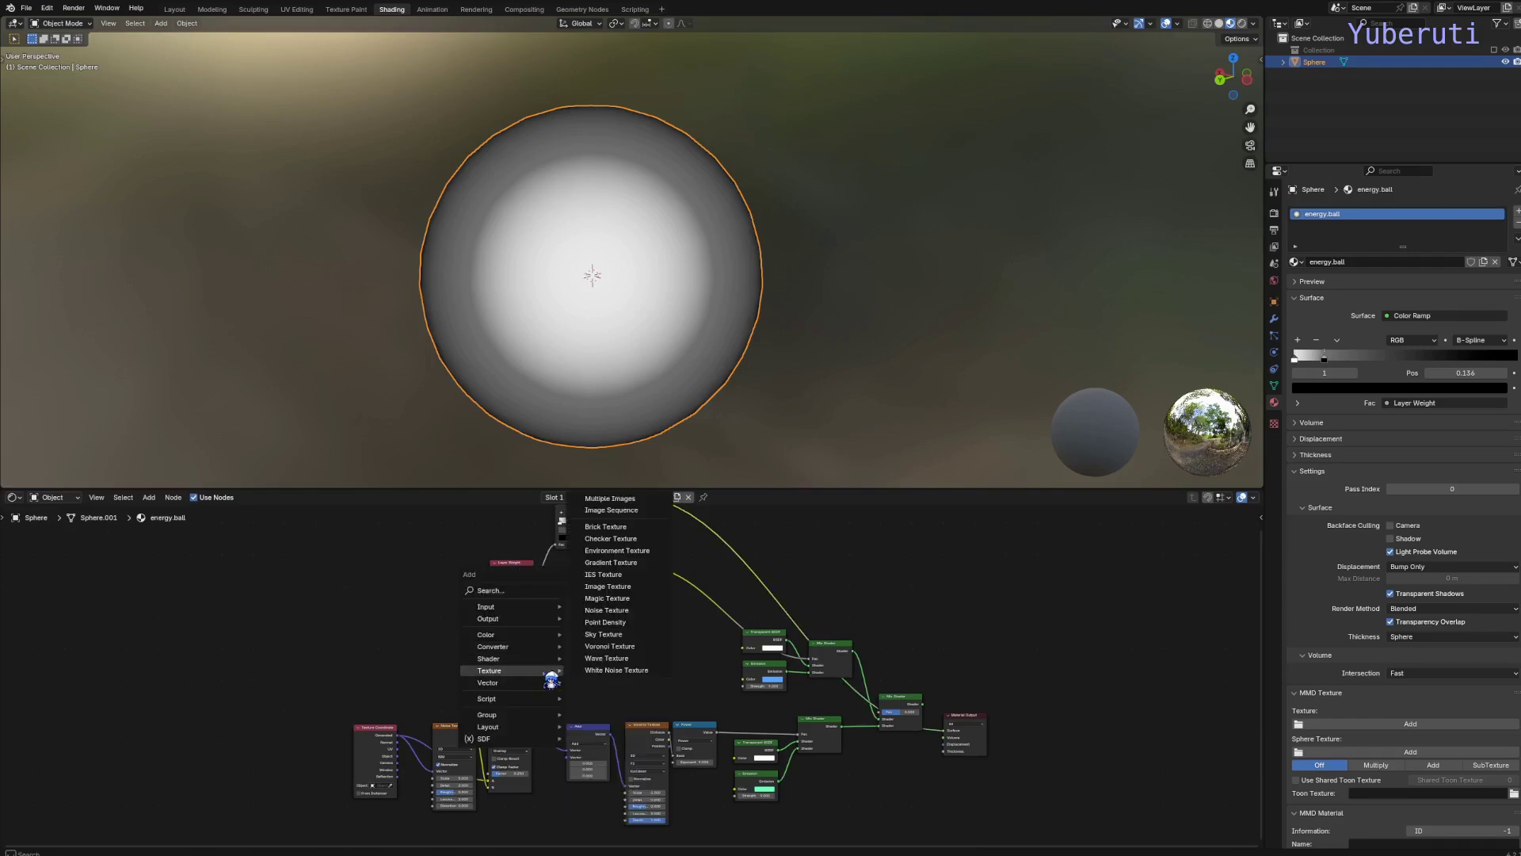
pyautogui.click(607, 616)
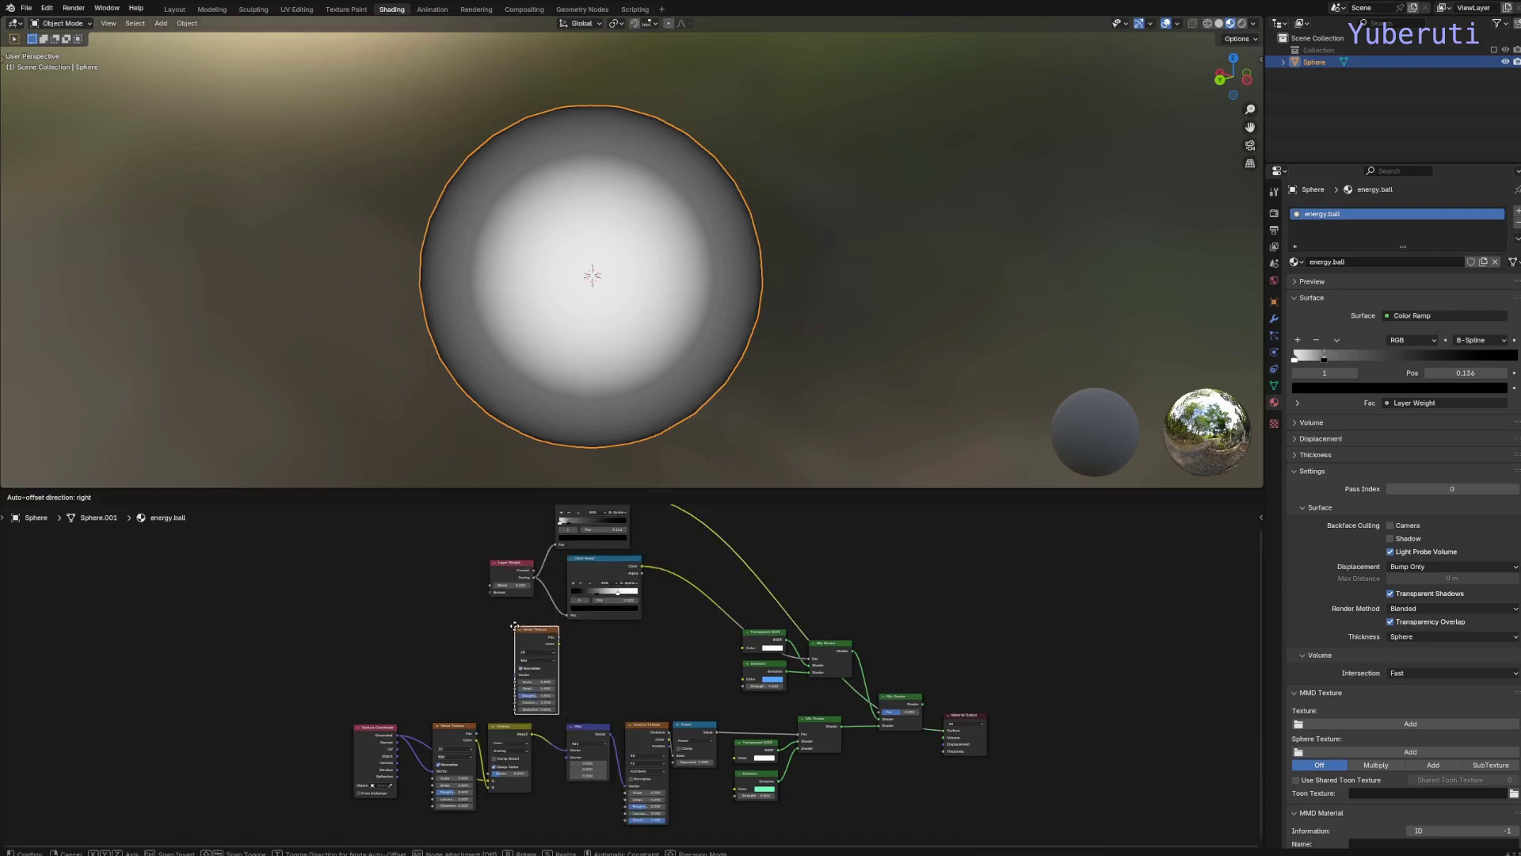
pyautogui.click(528, 631)
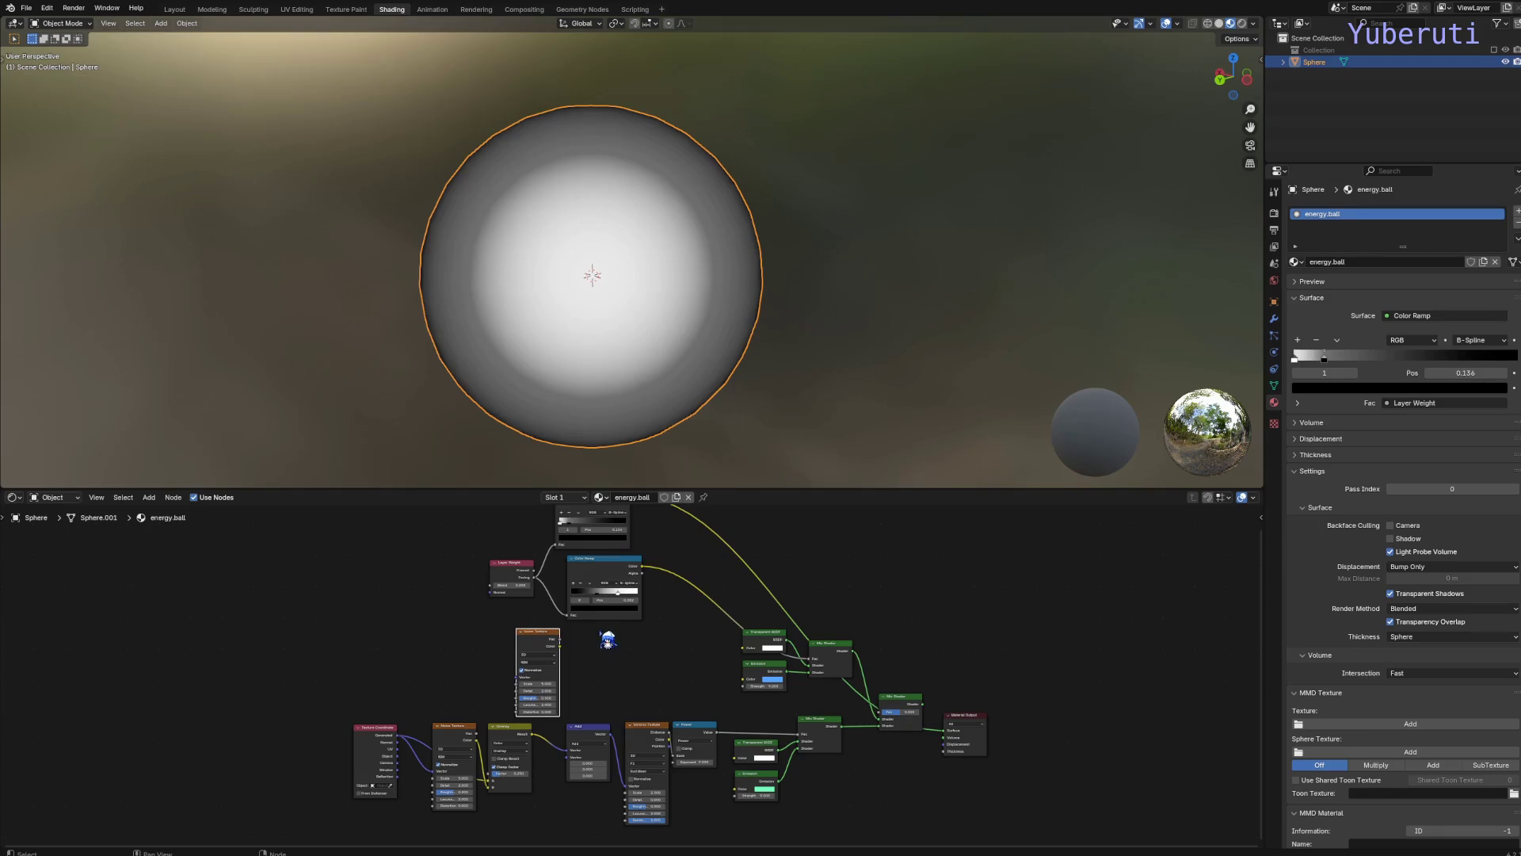
# Step: Move the Layer Weight and both Color Ramp nodes further left
pyautogui.moveTo(509, 532); pyautogui.dragTo(595, 576)
pyautogui.press('g')
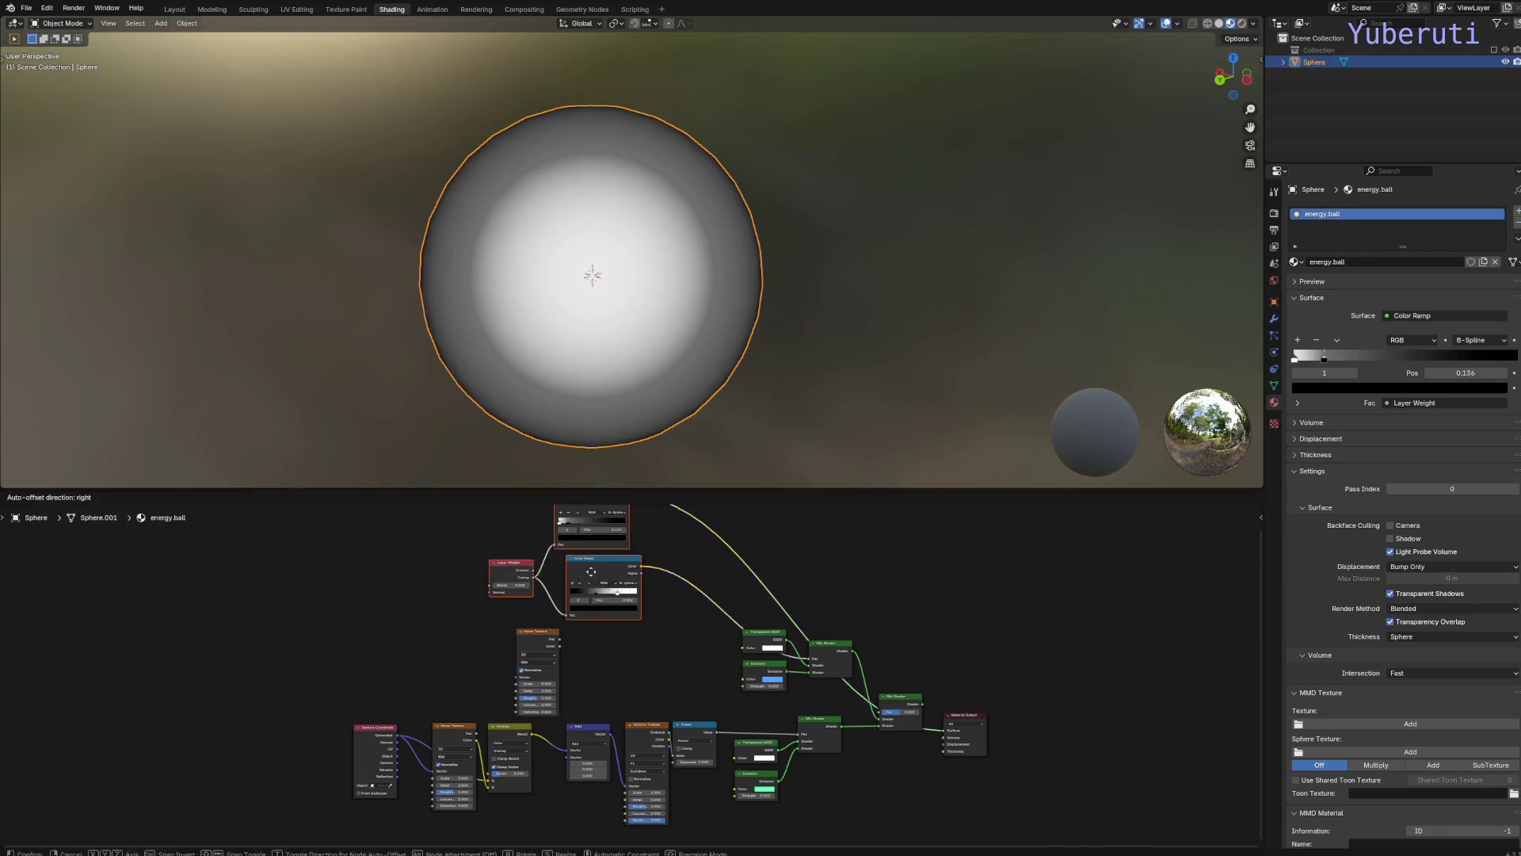
pyautogui.click(485, 567)
pyautogui.click(617, 632)
pyautogui.moveTo(621, 620); pyautogui.dragTo(656, 651, button='middle')
pyautogui.scroll(1, 665, 649)
# Step: Insert a Mix color node into the glow ramp's output link
pyautogui.hotkey('shift', 'a')
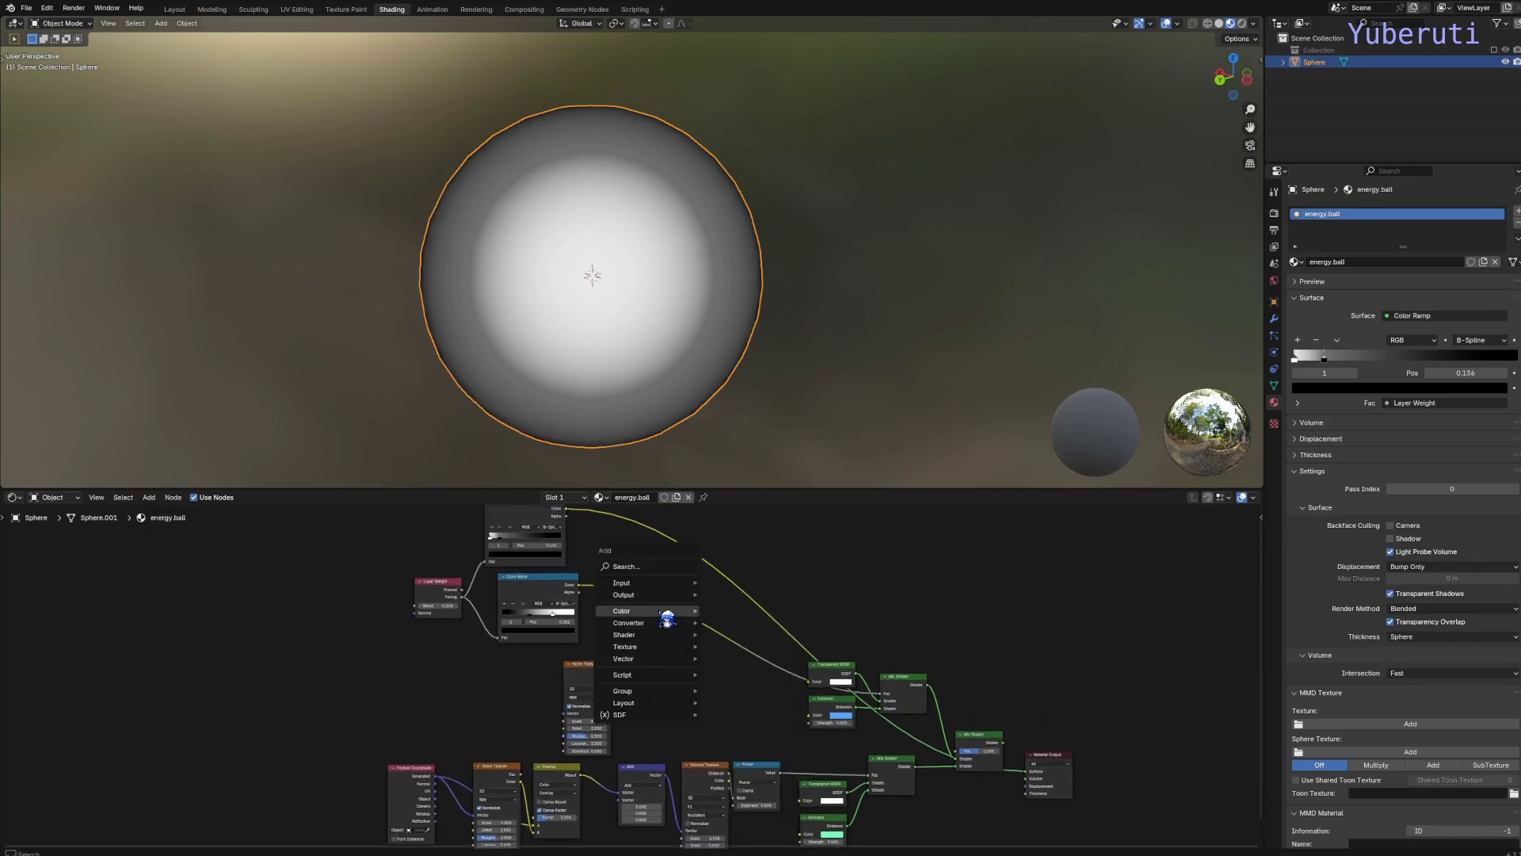
pyautogui.moveTo(667, 619)
pyautogui.click(752, 671)
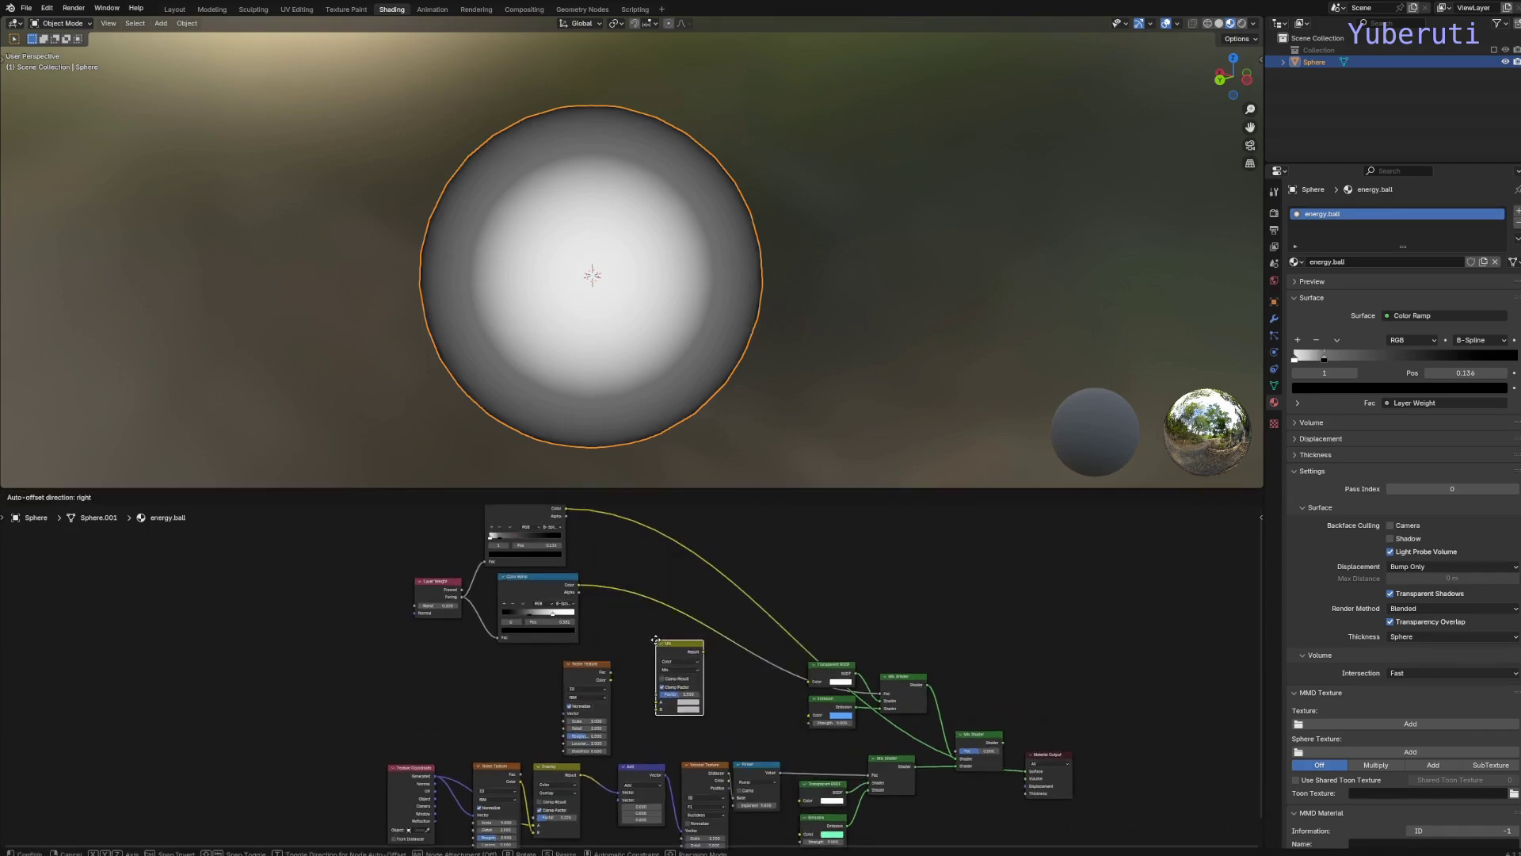
pyautogui.click(672, 539)
pyautogui.moveTo(672, 538); pyautogui.dragTo(683, 587)
pyautogui.scroll(2, 695, 649)
pyautogui.scroll(2, 695, 651)
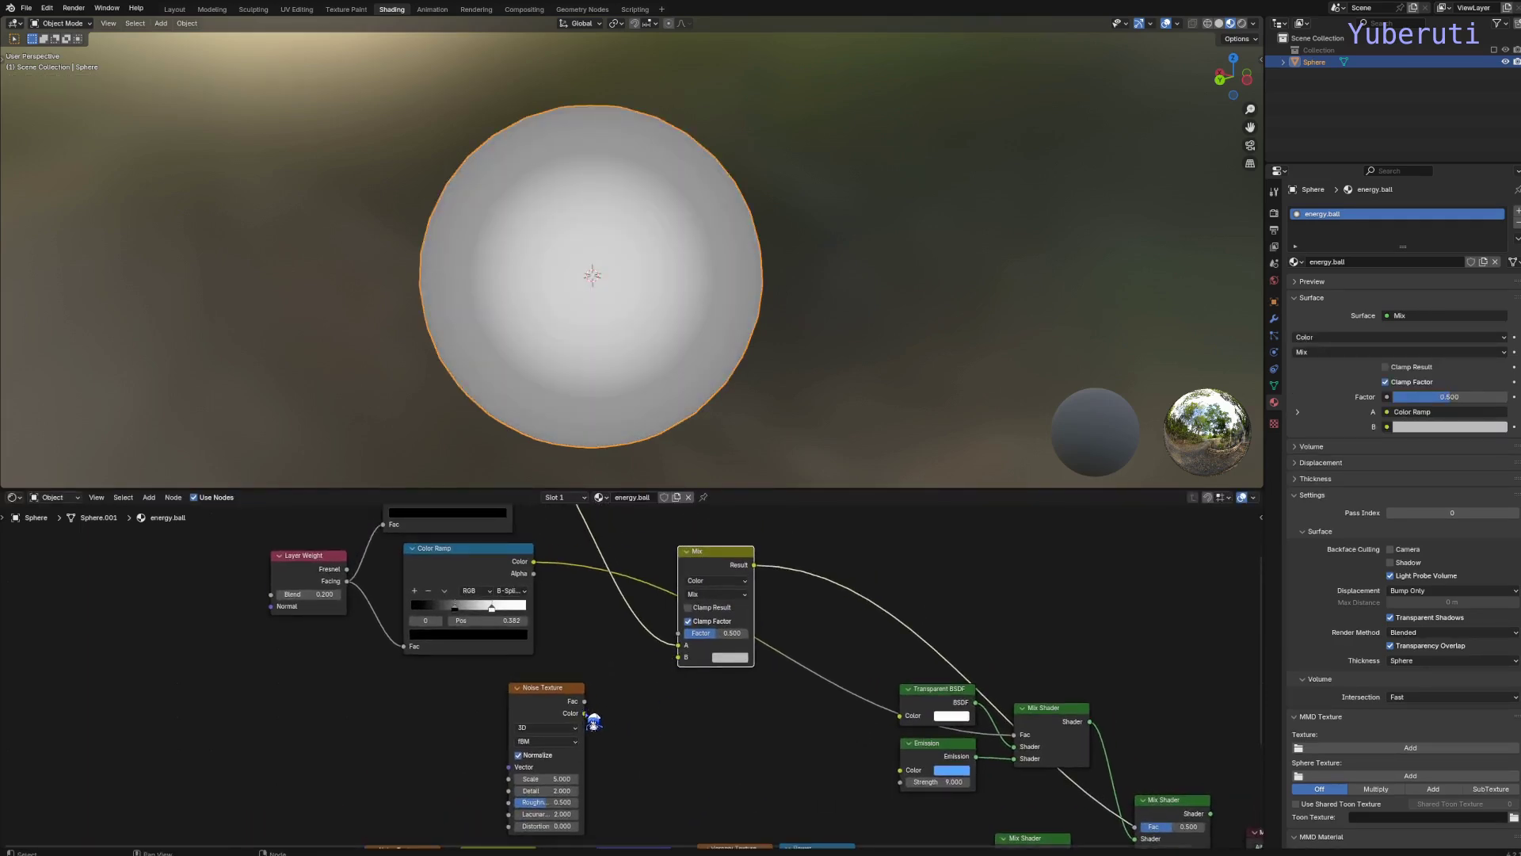
# Step: Feed Noise Texture Fac into the Mix B input and move the Color Ramp link onto the Mix Factor
pyautogui.moveTo(584, 701); pyautogui.dragTo(678, 657)
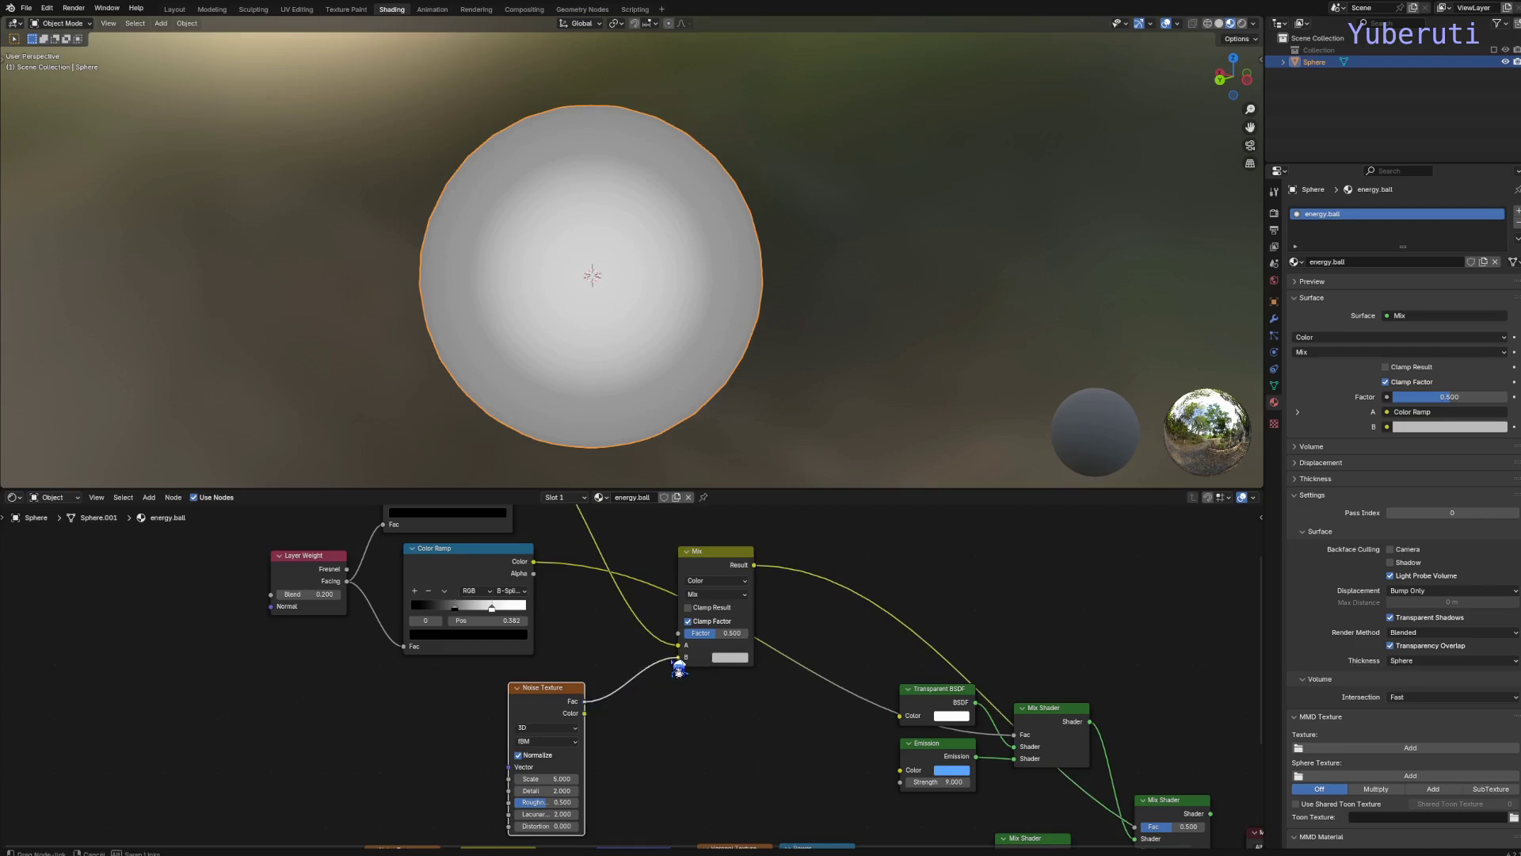
pyautogui.moveTo(566, 708); pyautogui.dragTo(464, 709)
pyautogui.moveTo(641, 569); pyautogui.dragTo(636, 617, button='middle')
pyautogui.scroll(1, 618, 637)
pyautogui.scroll(1, 620, 638)
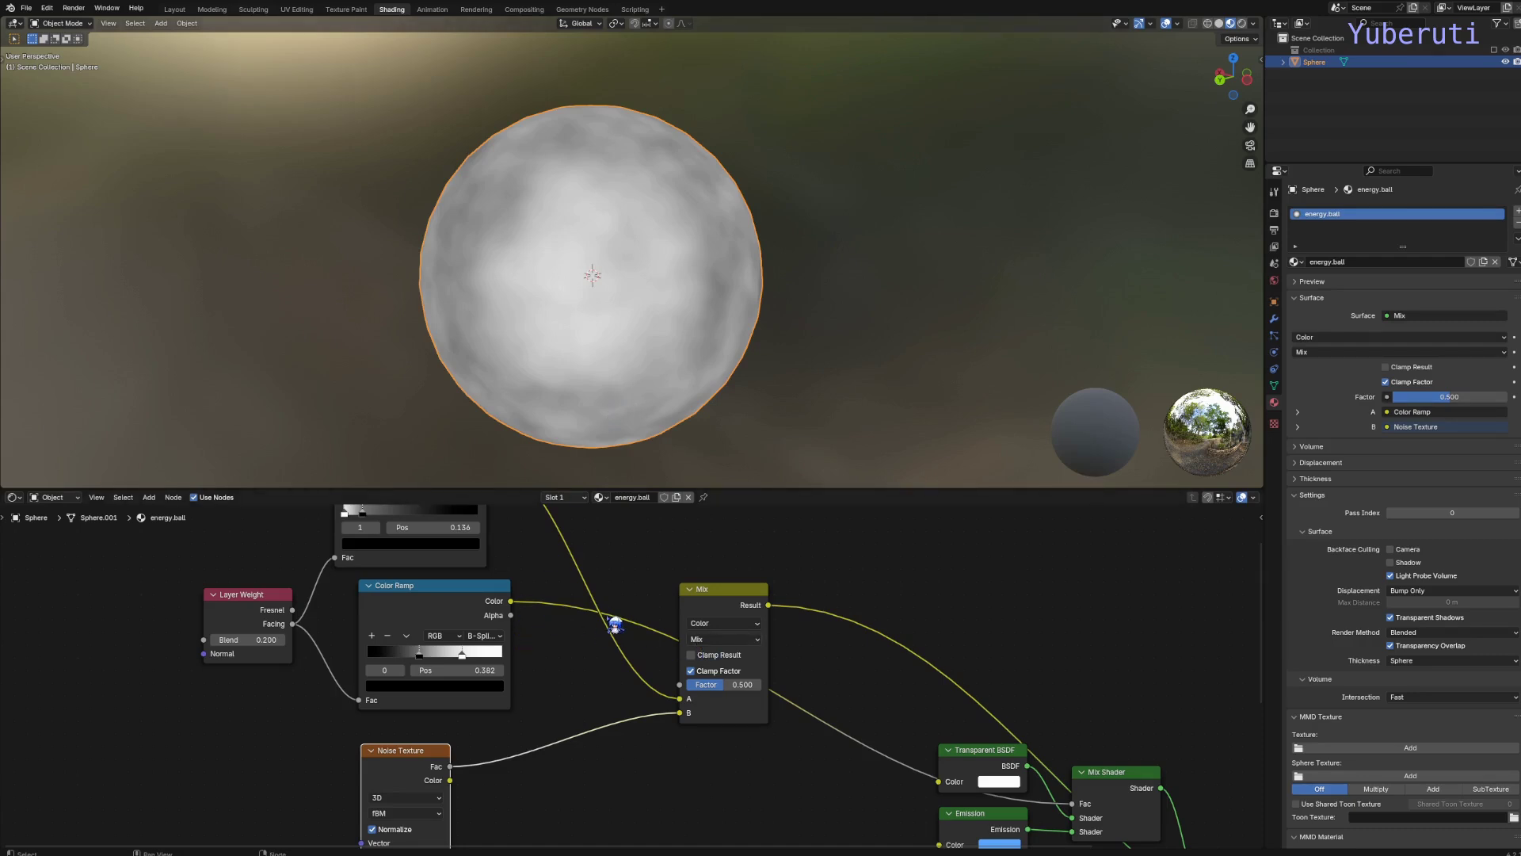
pyautogui.moveTo(615, 625); pyautogui.dragTo(652, 694, button='middle')
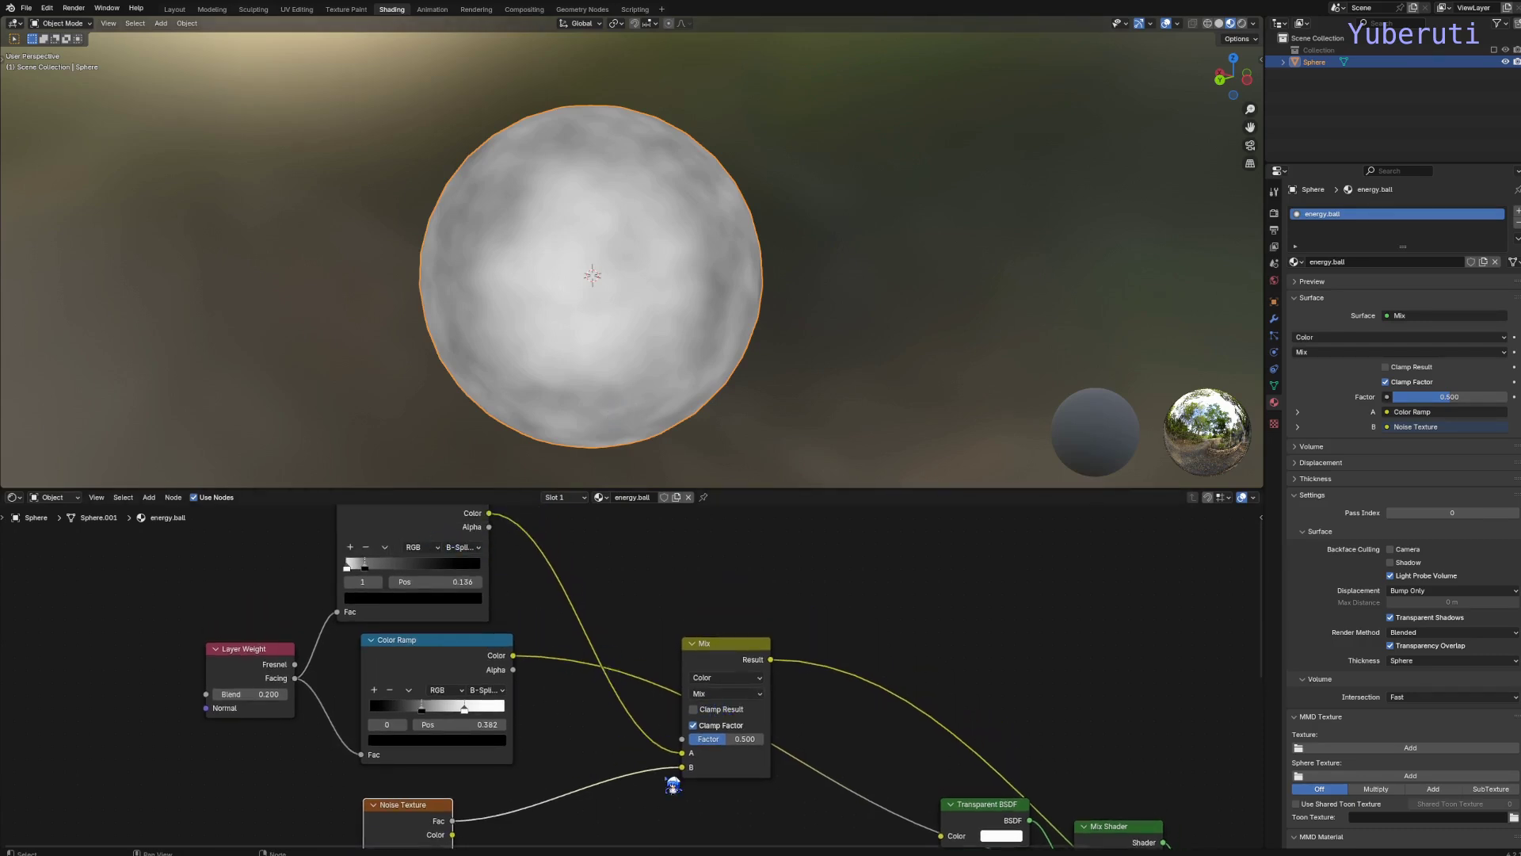
pyautogui.moveTo(682, 754); pyautogui.dragTo(686, 742)
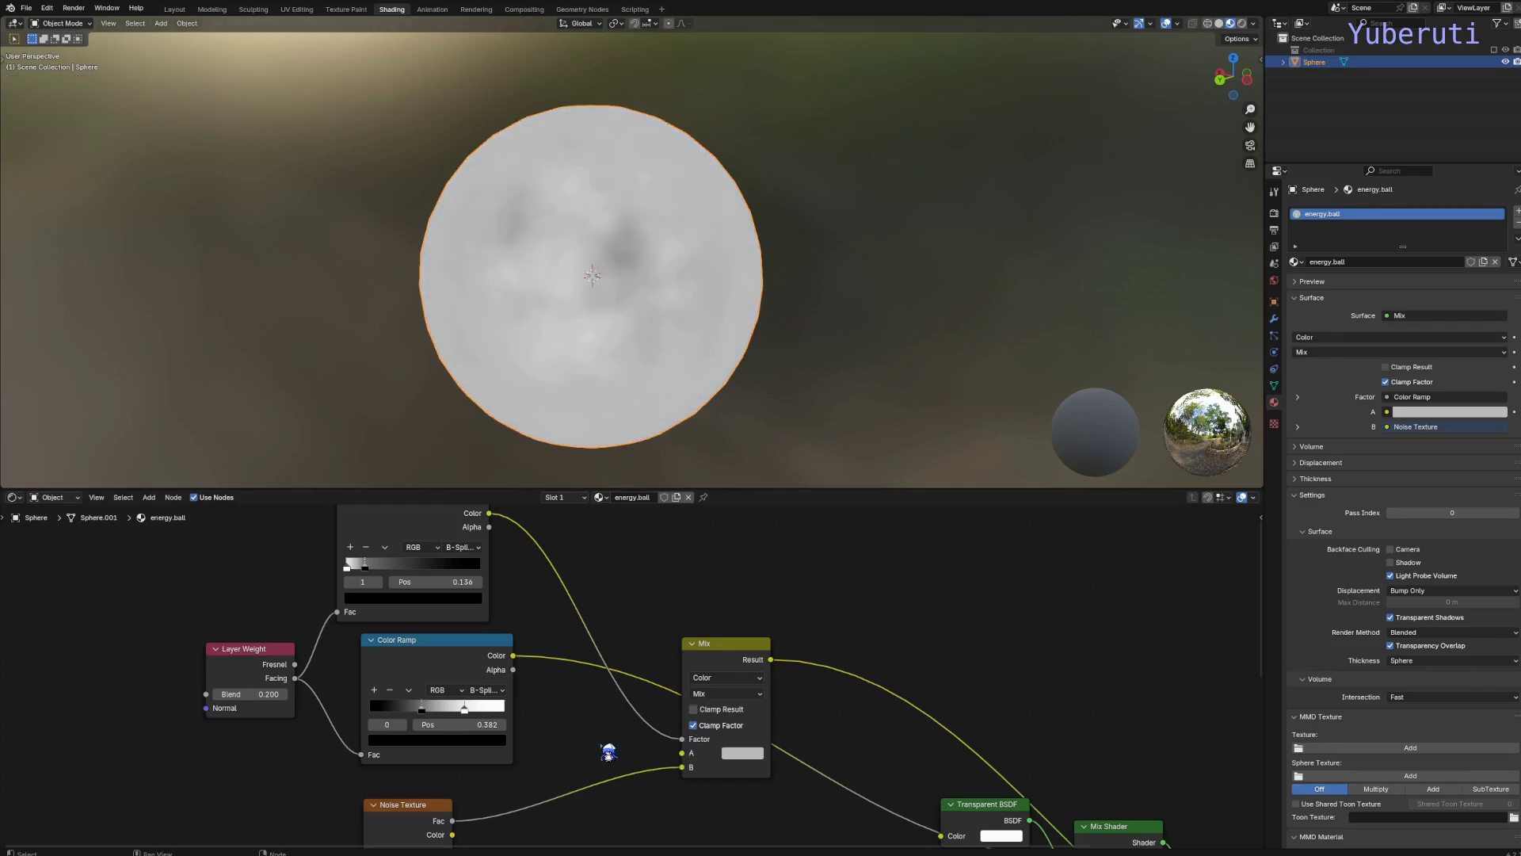
pyautogui.scroll(-4, 608, 751)
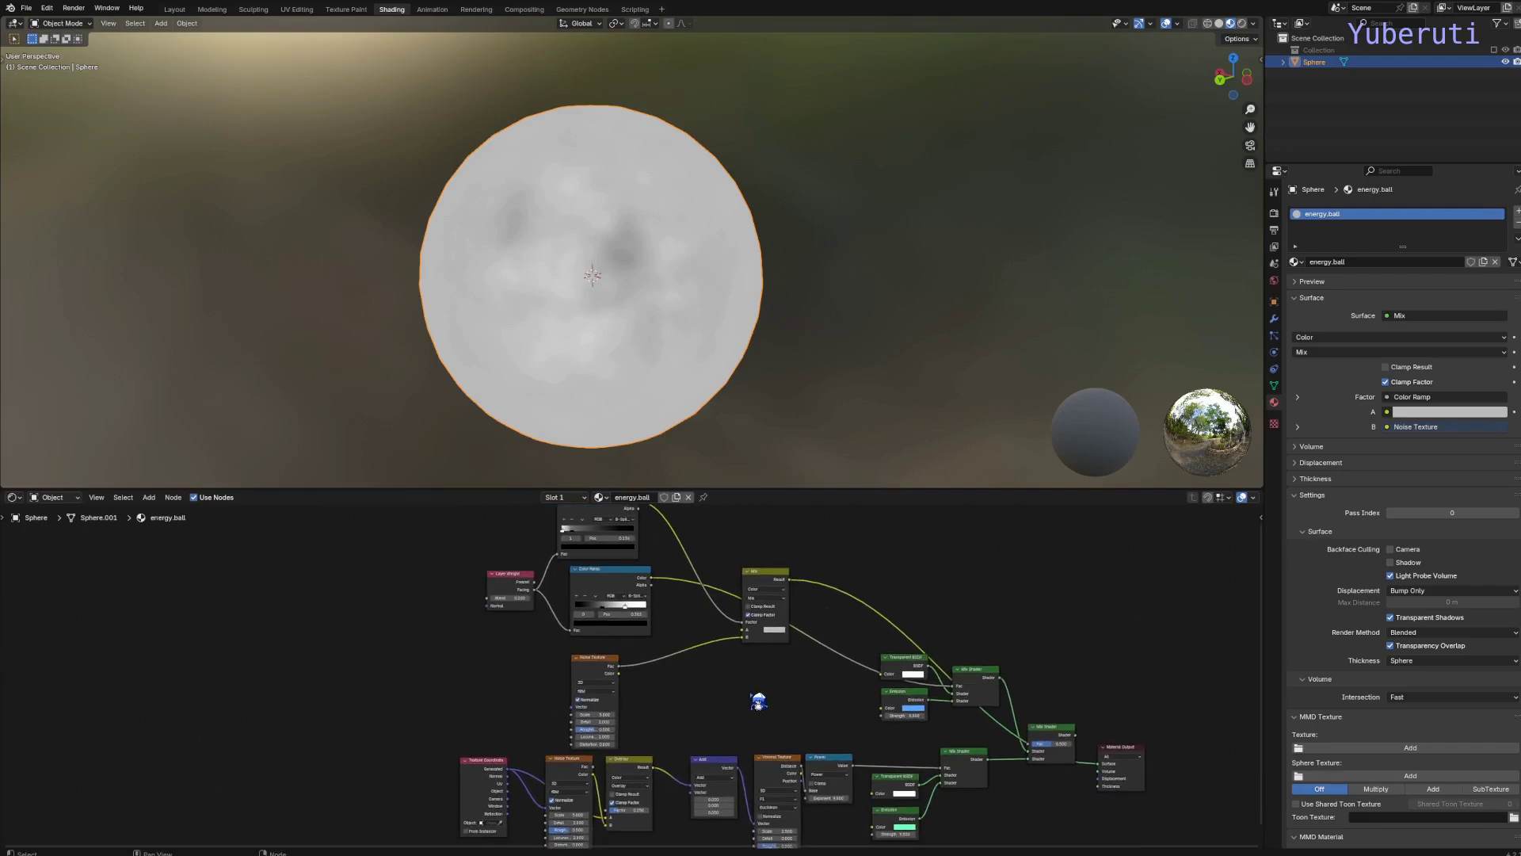
pyautogui.scroll(2, 758, 702)
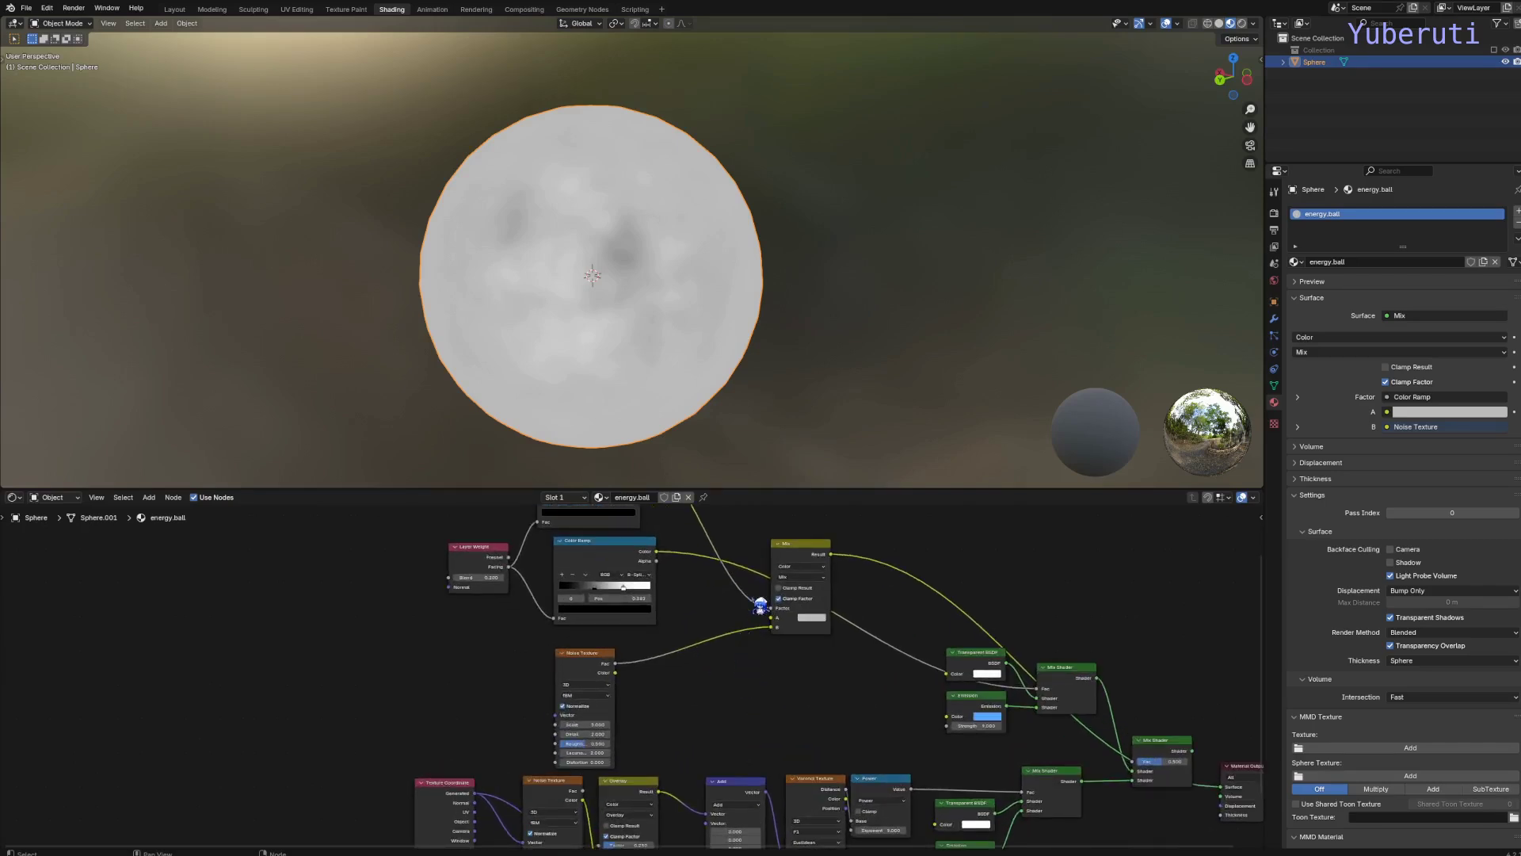
# Step: Tidy the tree by repositioning the Mix, Color Ramp, Add, Voronoi and Noise Texture nodes
pyautogui.moveTo(794, 544); pyautogui.dragTo(801, 556)
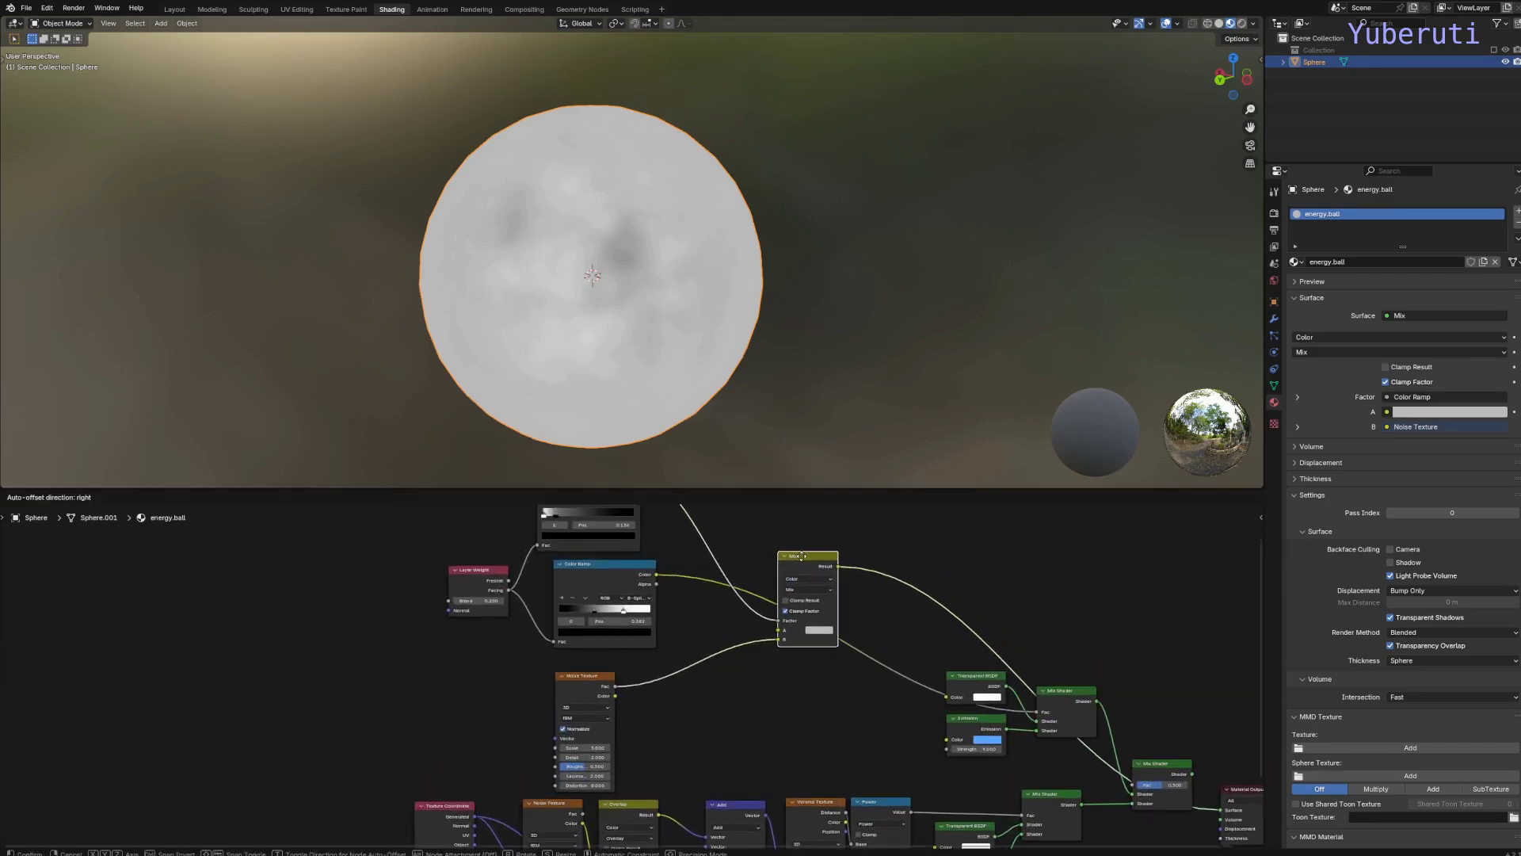
pyautogui.moveTo(614, 577); pyautogui.dragTo(602, 582)
pyautogui.moveTo(731, 735); pyautogui.dragTo(718, 640, button='middle')
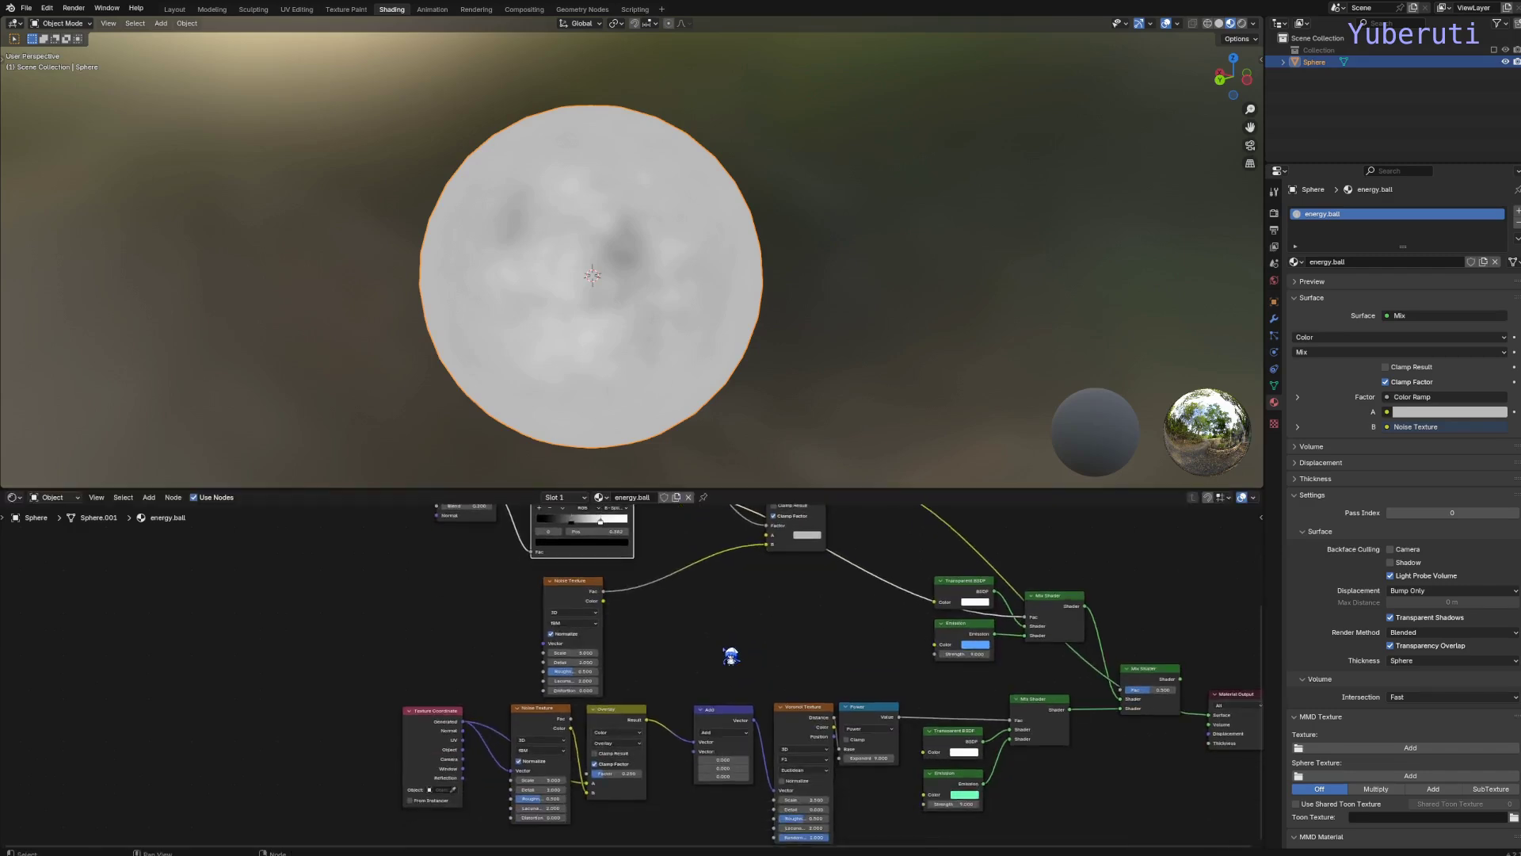
pyautogui.moveTo(722, 696); pyautogui.dragTo(816, 741)
pyautogui.moveTo(806, 725); pyautogui.dragTo(769, 734)
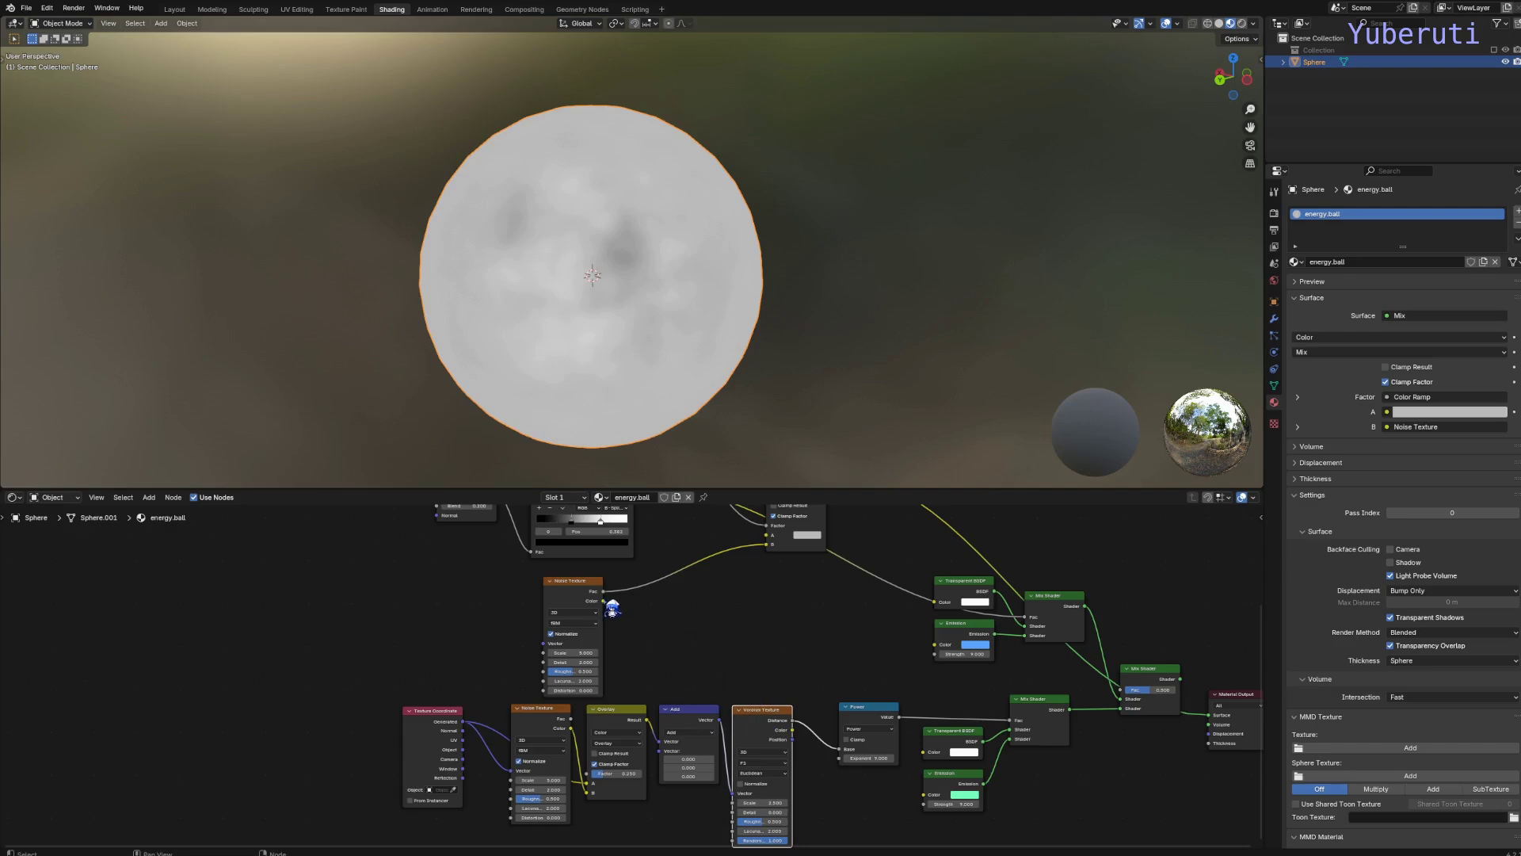
pyautogui.moveTo(585, 589); pyautogui.dragTo(631, 586)
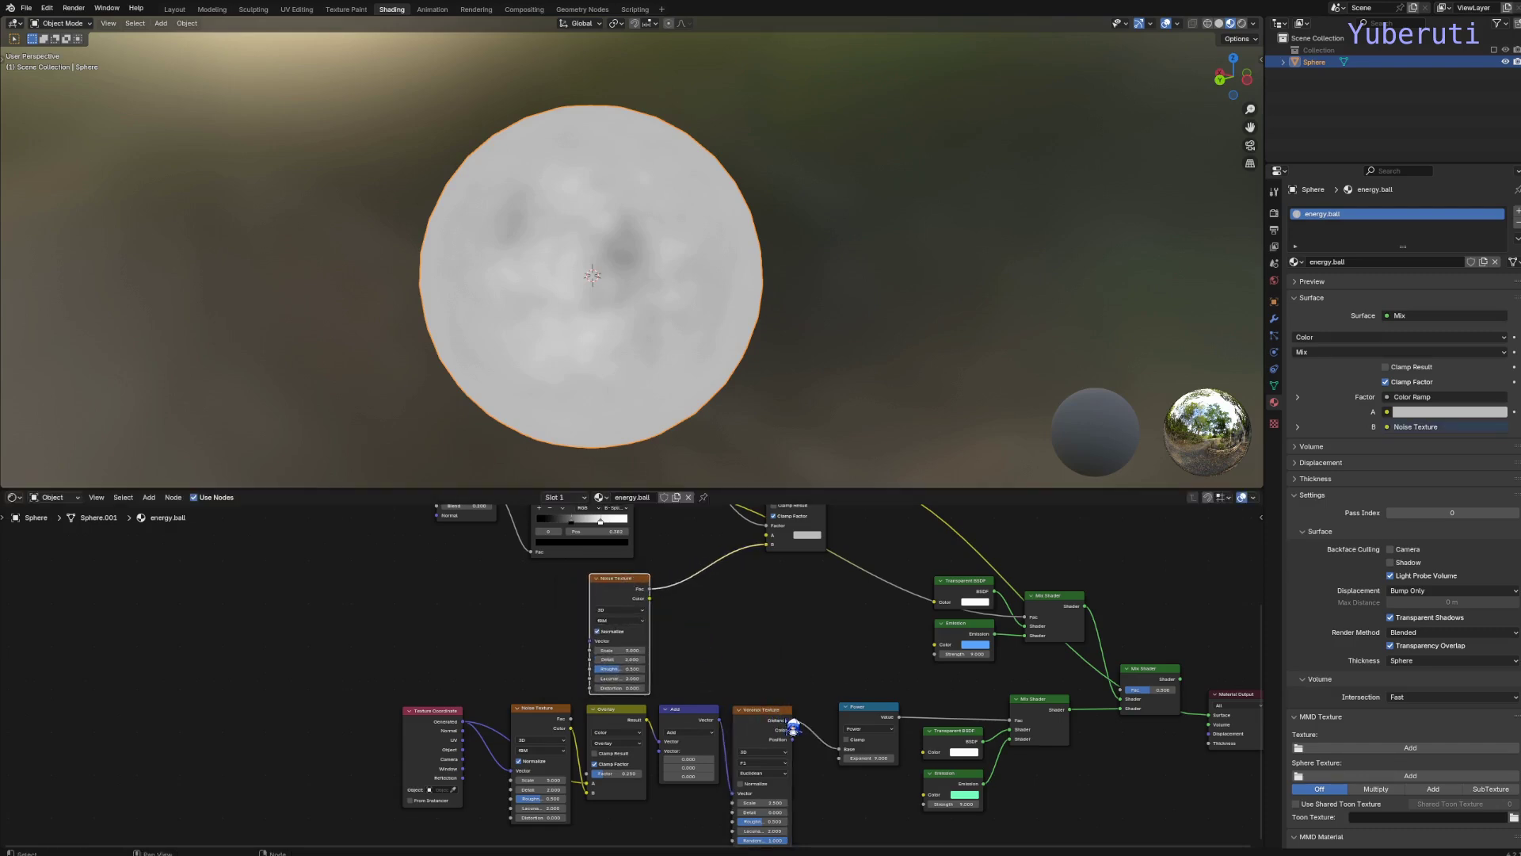
pyautogui.click(801, 545)
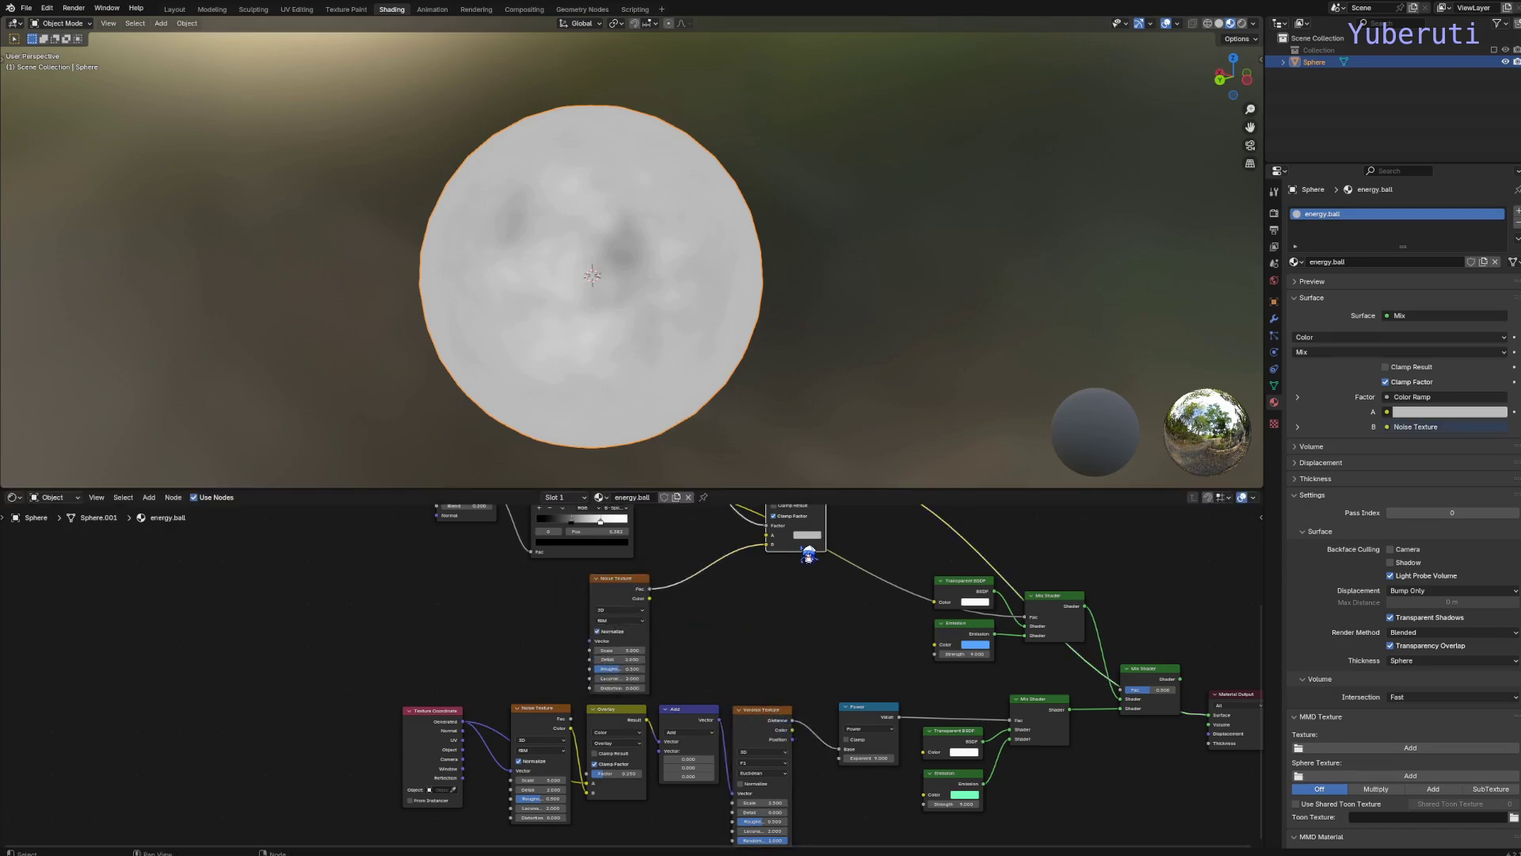
# Step: Duplicate the Mix node, wire Noise Fac to A and Voronoi Distance to B, and feed it into the upper Mix's B
pyautogui.hotkey('shift', 'd')
pyautogui.click(768, 633)
pyautogui.scroll(2, 745, 626)
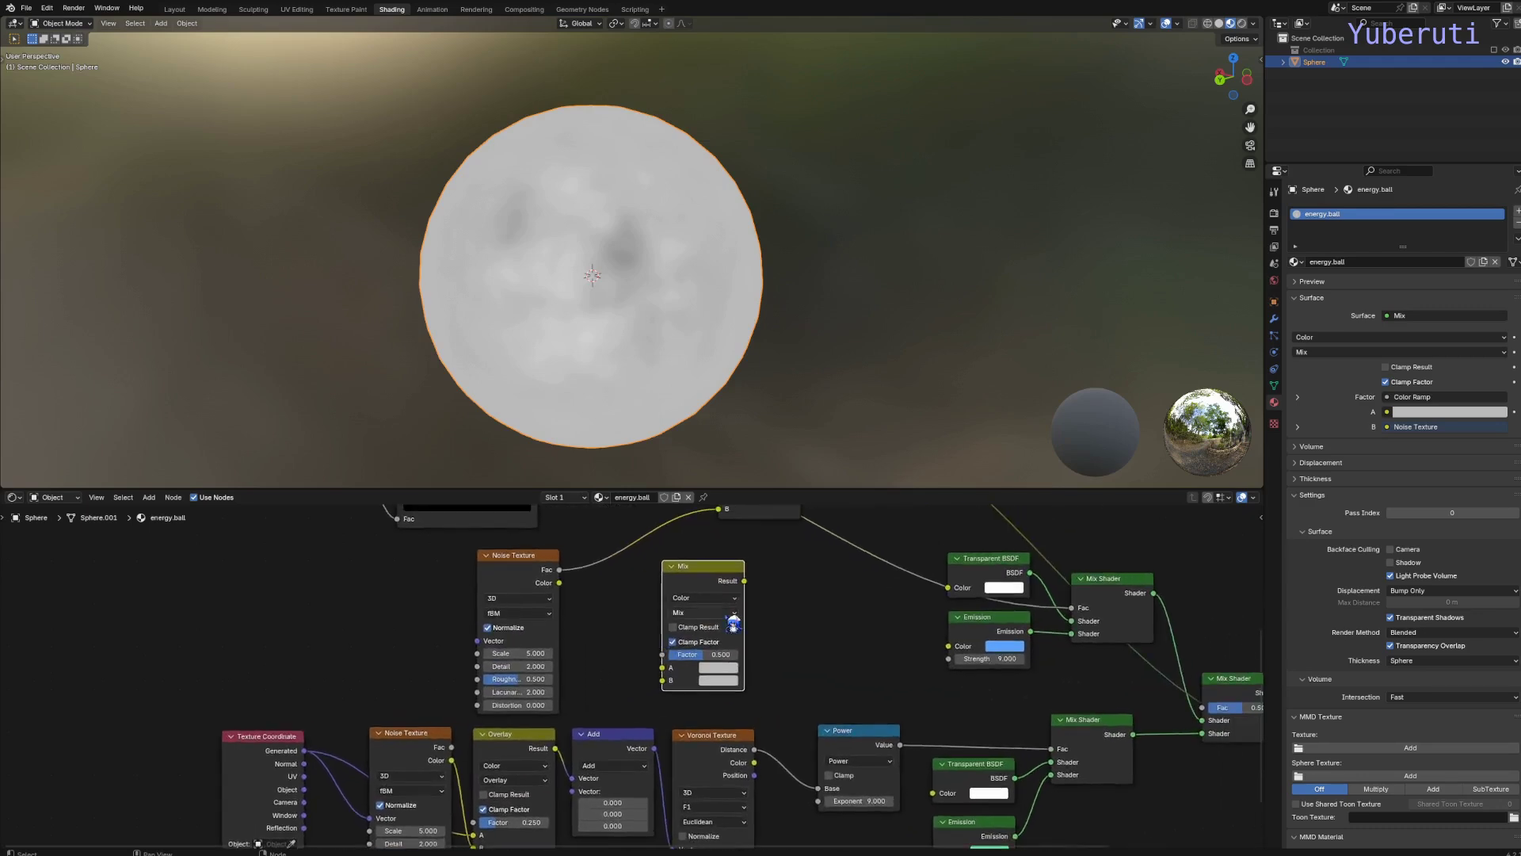
pyautogui.scroll(1, 745, 770)
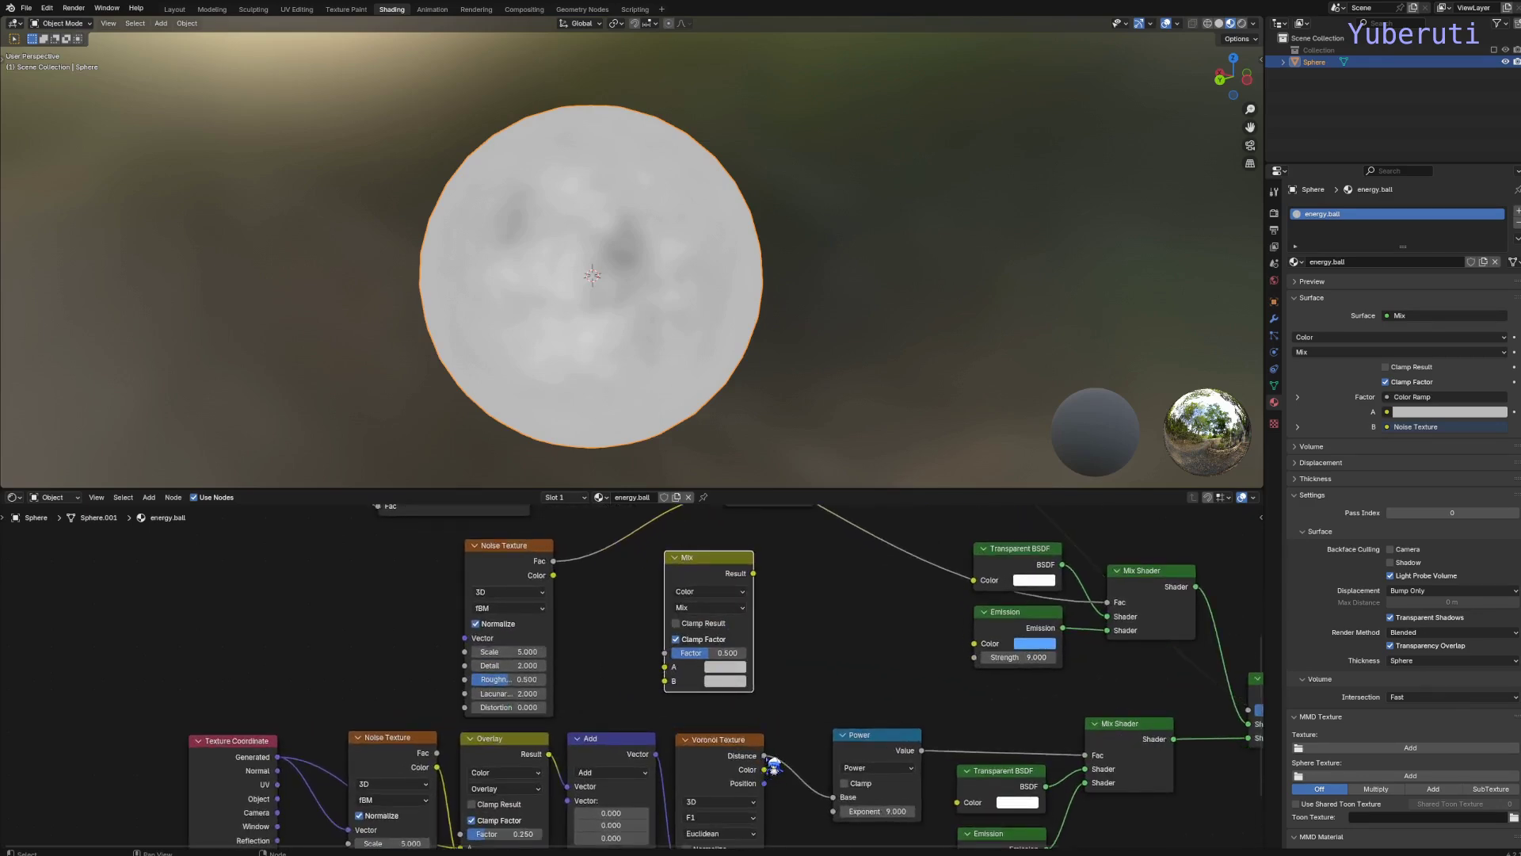
pyautogui.moveTo(765, 755); pyautogui.dragTo(664, 681)
pyautogui.moveTo(553, 561); pyautogui.dragTo(665, 666)
pyautogui.scroll(2, 697, 630)
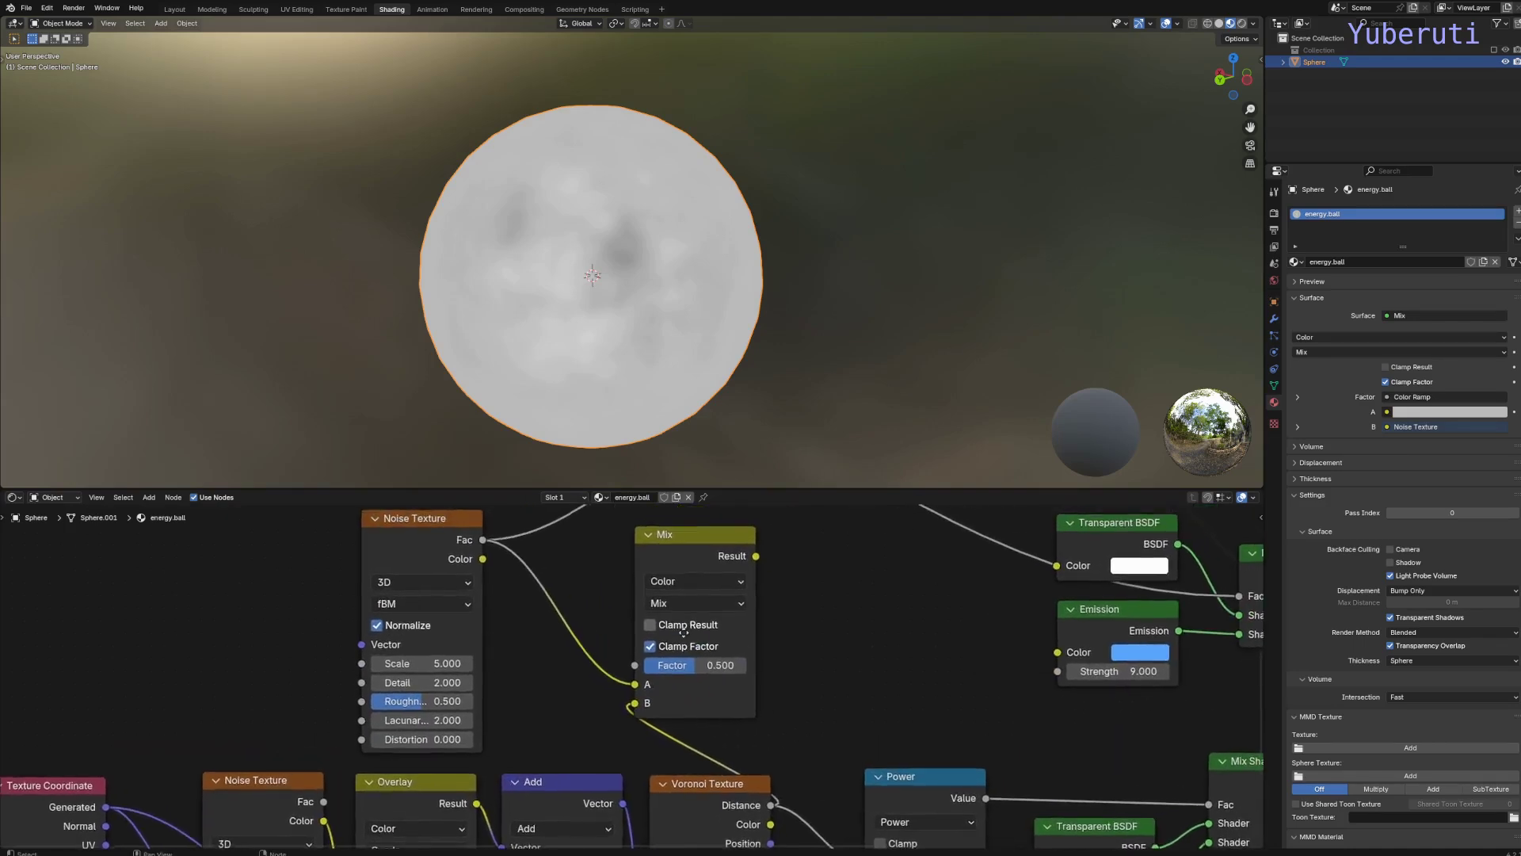
pyautogui.scroll(-2, 684, 633)
pyautogui.scroll(-1, 726, 596)
pyautogui.moveTo(726, 595); pyautogui.dragTo(700, 672, button='middle')
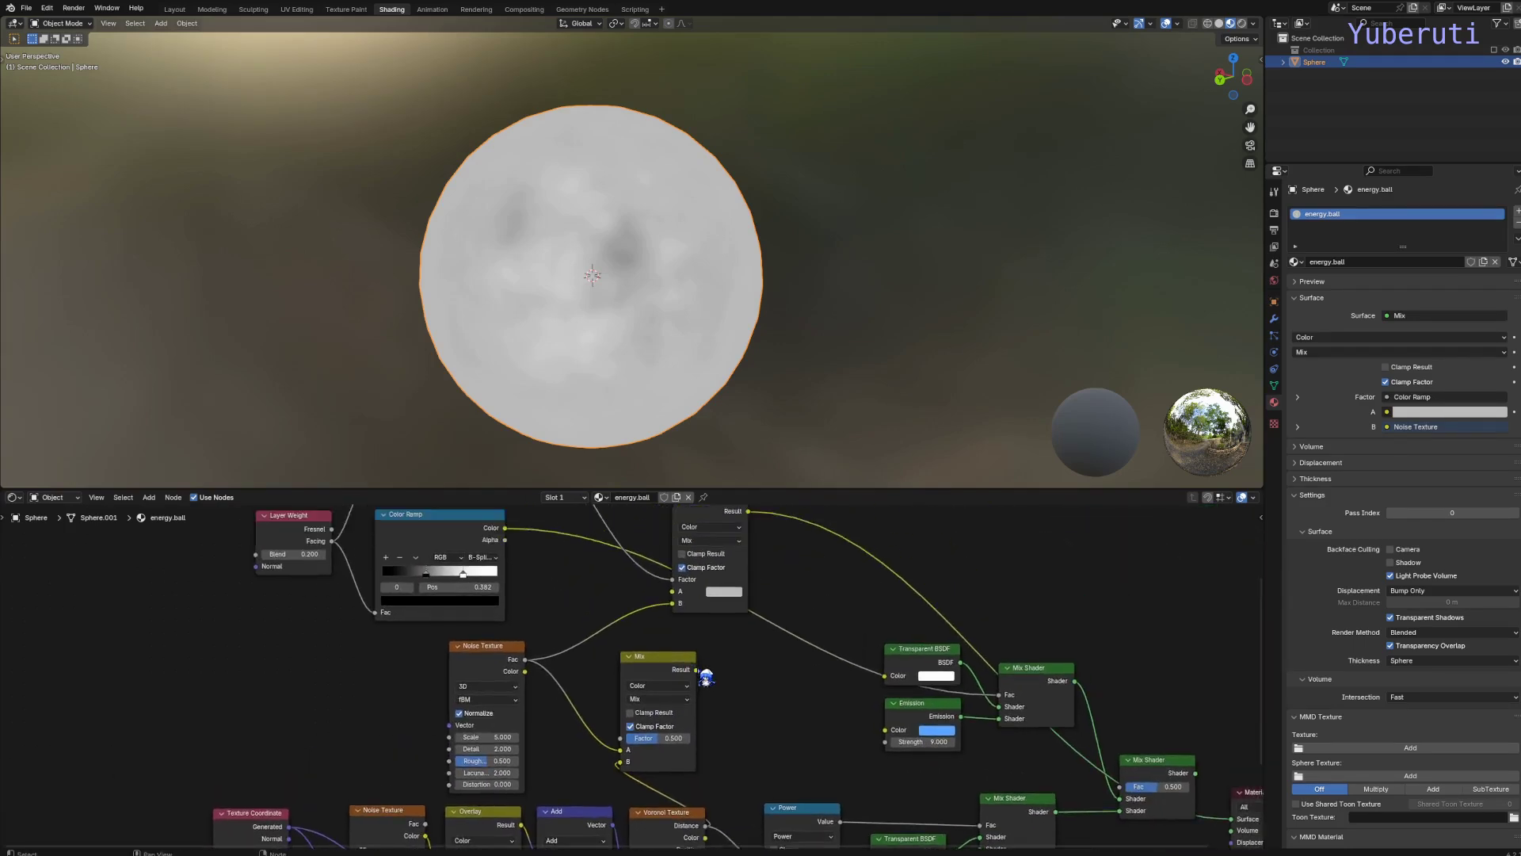
pyautogui.moveTo(697, 670); pyautogui.dragTo(687, 613)
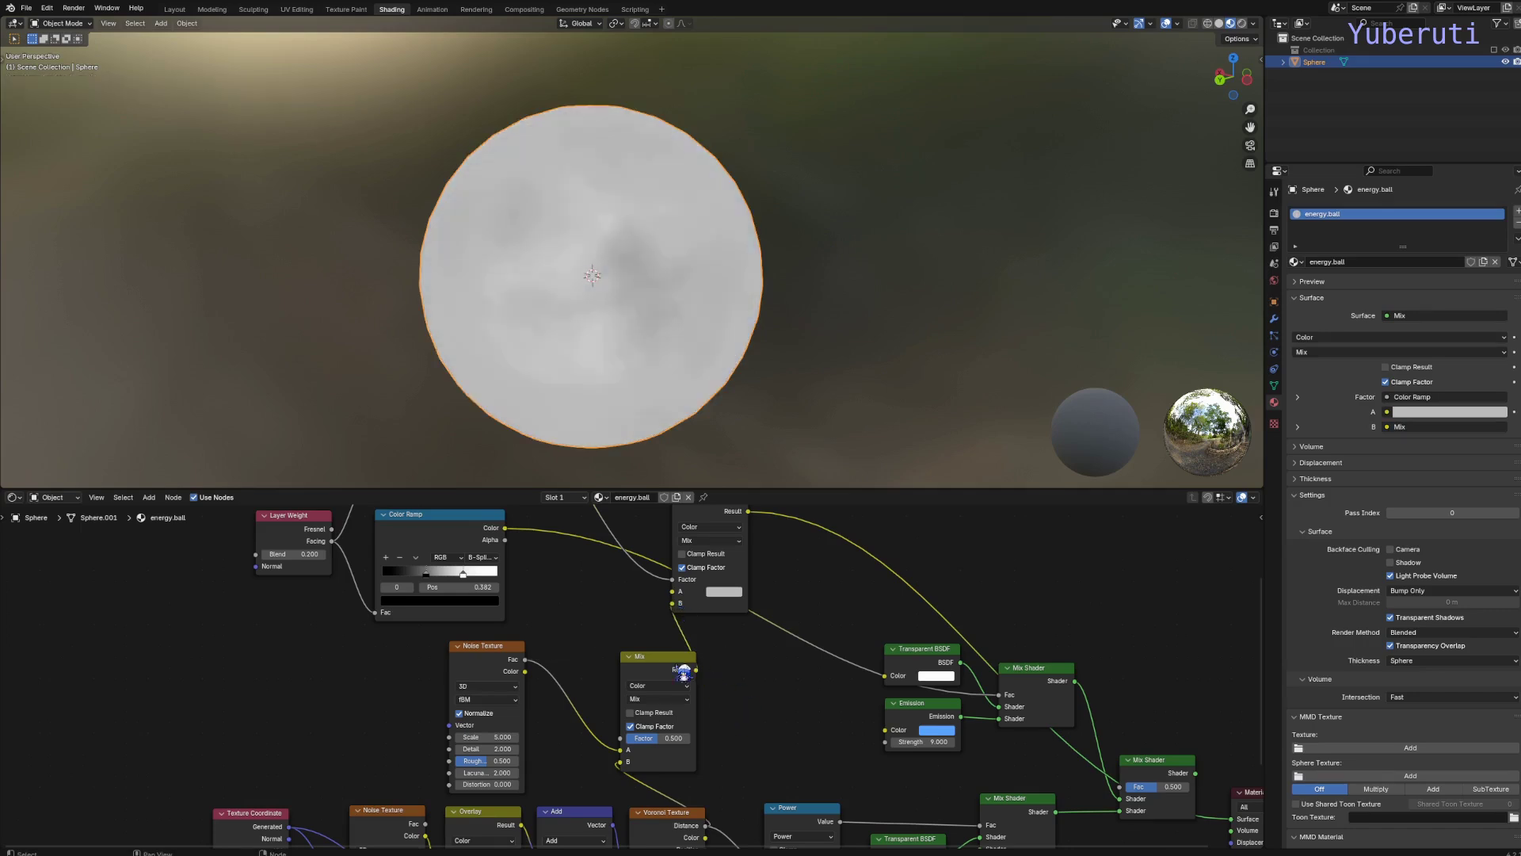
# Step: Set the new Mix node to Add blending with factor 1.000
pyautogui.moveTo(621, 680); pyautogui.dragTo(589, 638, button='middle')
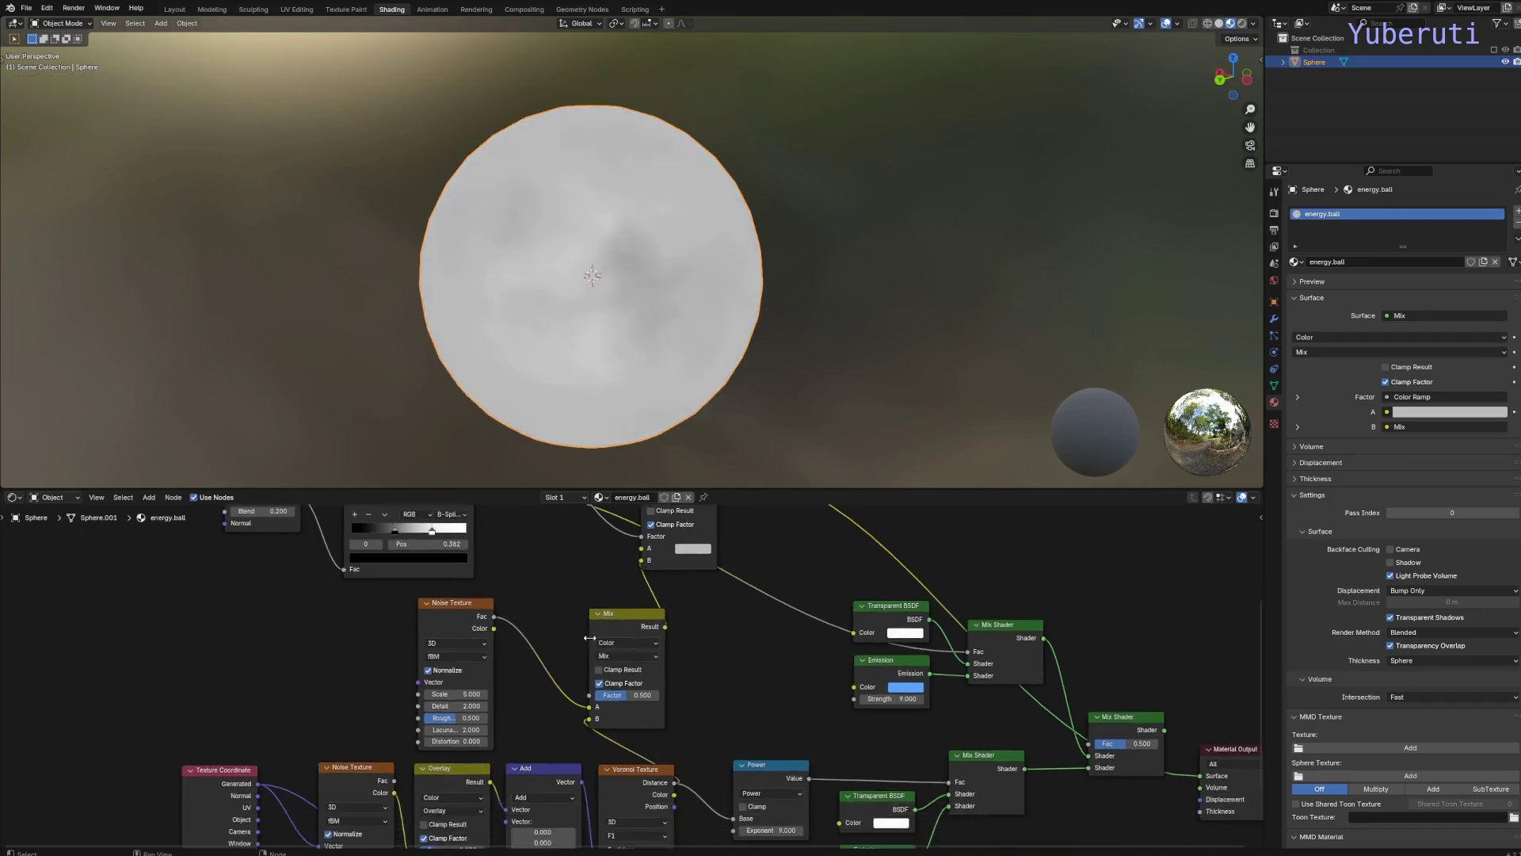
pyautogui.click(638, 656)
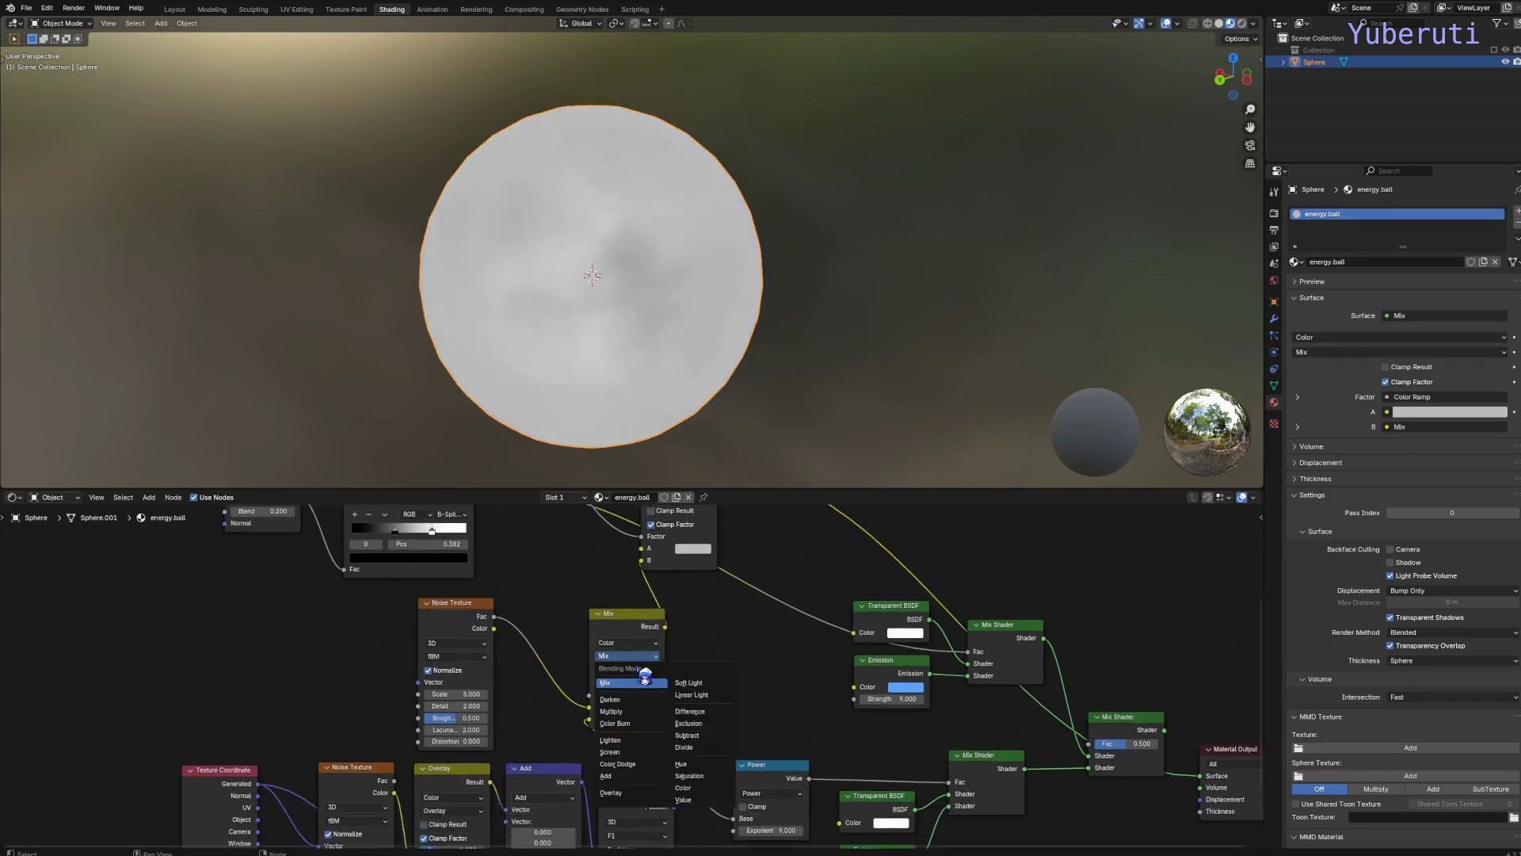
pyautogui.click(644, 777)
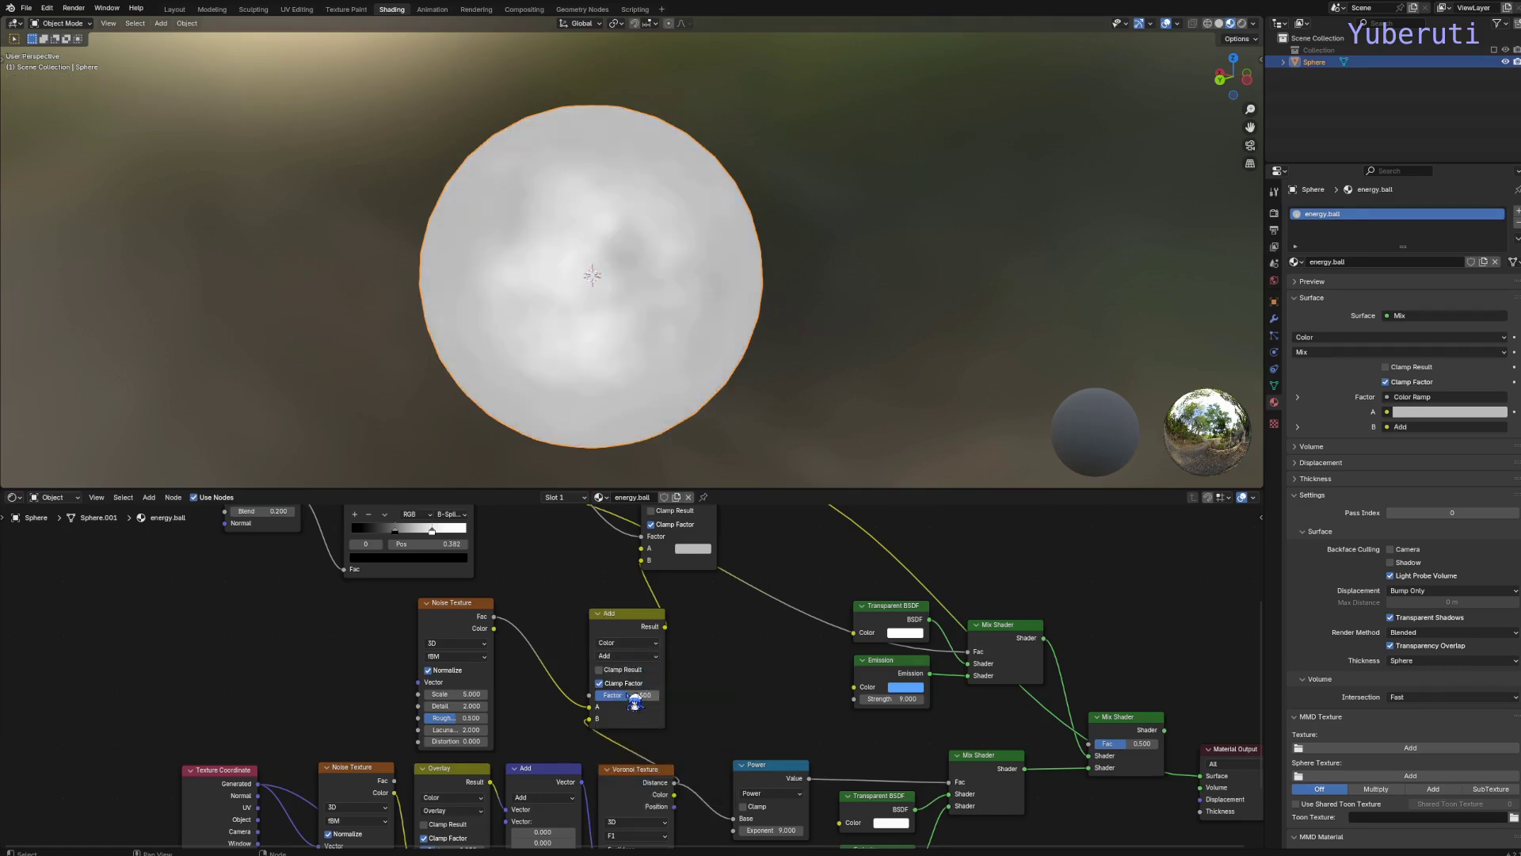
pyautogui.moveTo(633, 704); pyautogui.dragTo(669, 705)
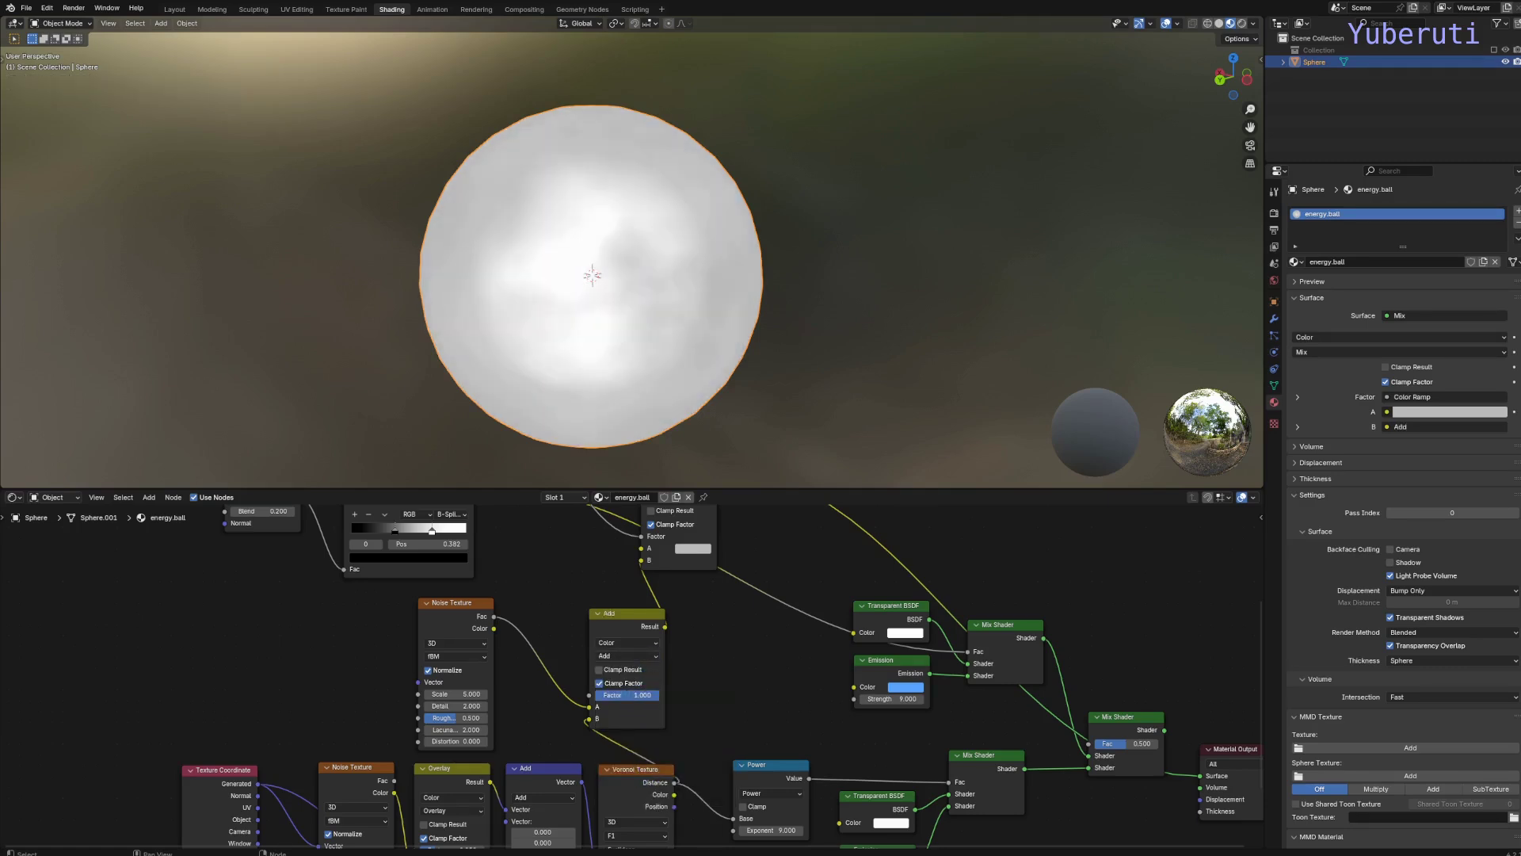
# Step: Reconnect the final Mix Shader to the Material Output surface
pyautogui.scroll(-4, 656, 698)
pyautogui.moveTo(656, 698); pyautogui.dragTo(675, 763, button='middle')
pyautogui.moveTo(715, 592); pyautogui.dragTo(918, 734)
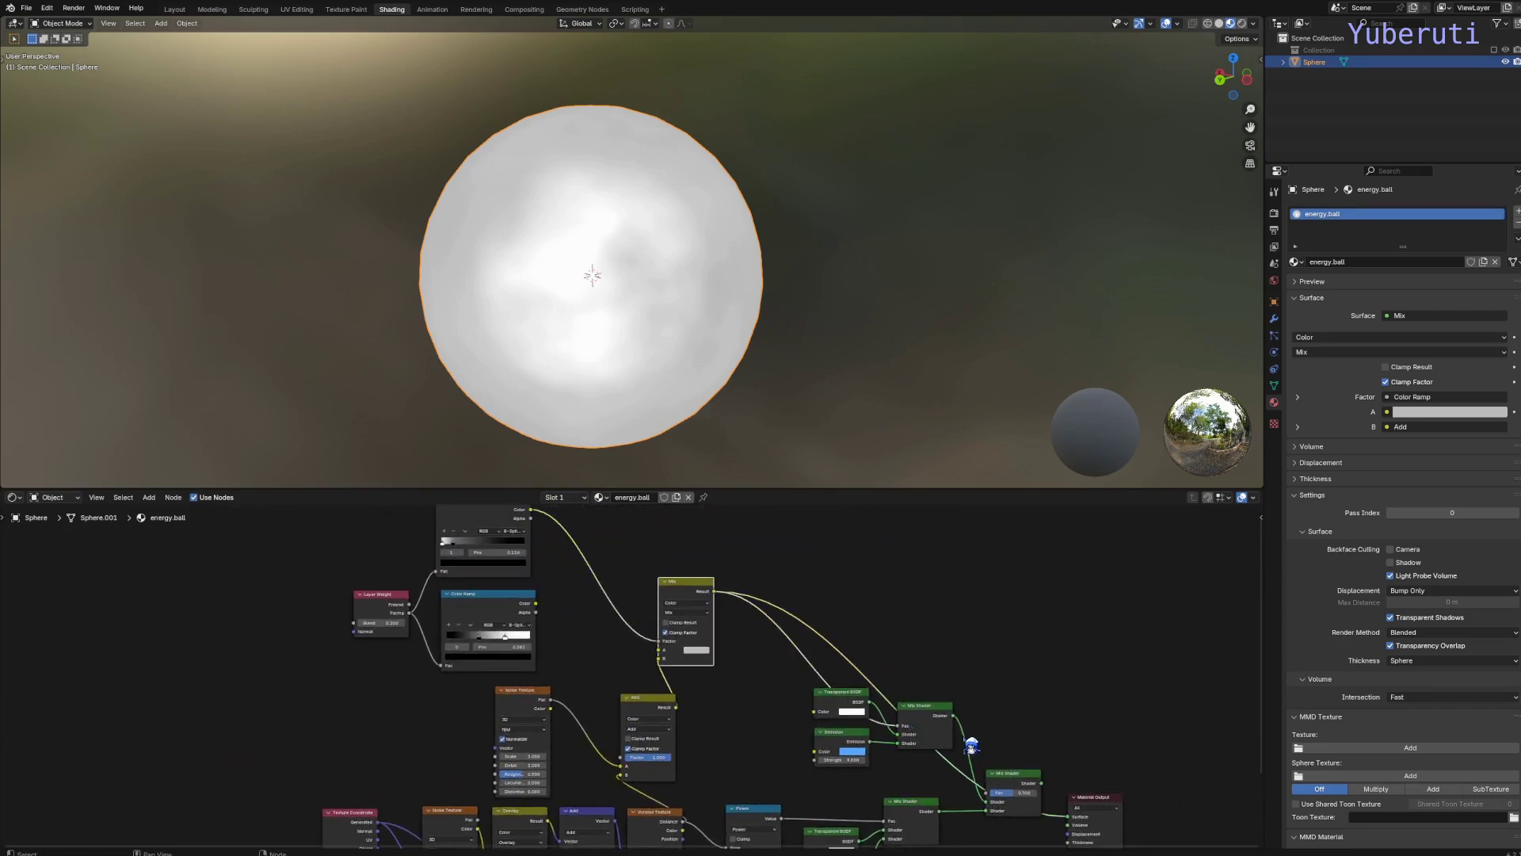
pyautogui.moveTo(1042, 784); pyautogui.dragTo(1067, 816)
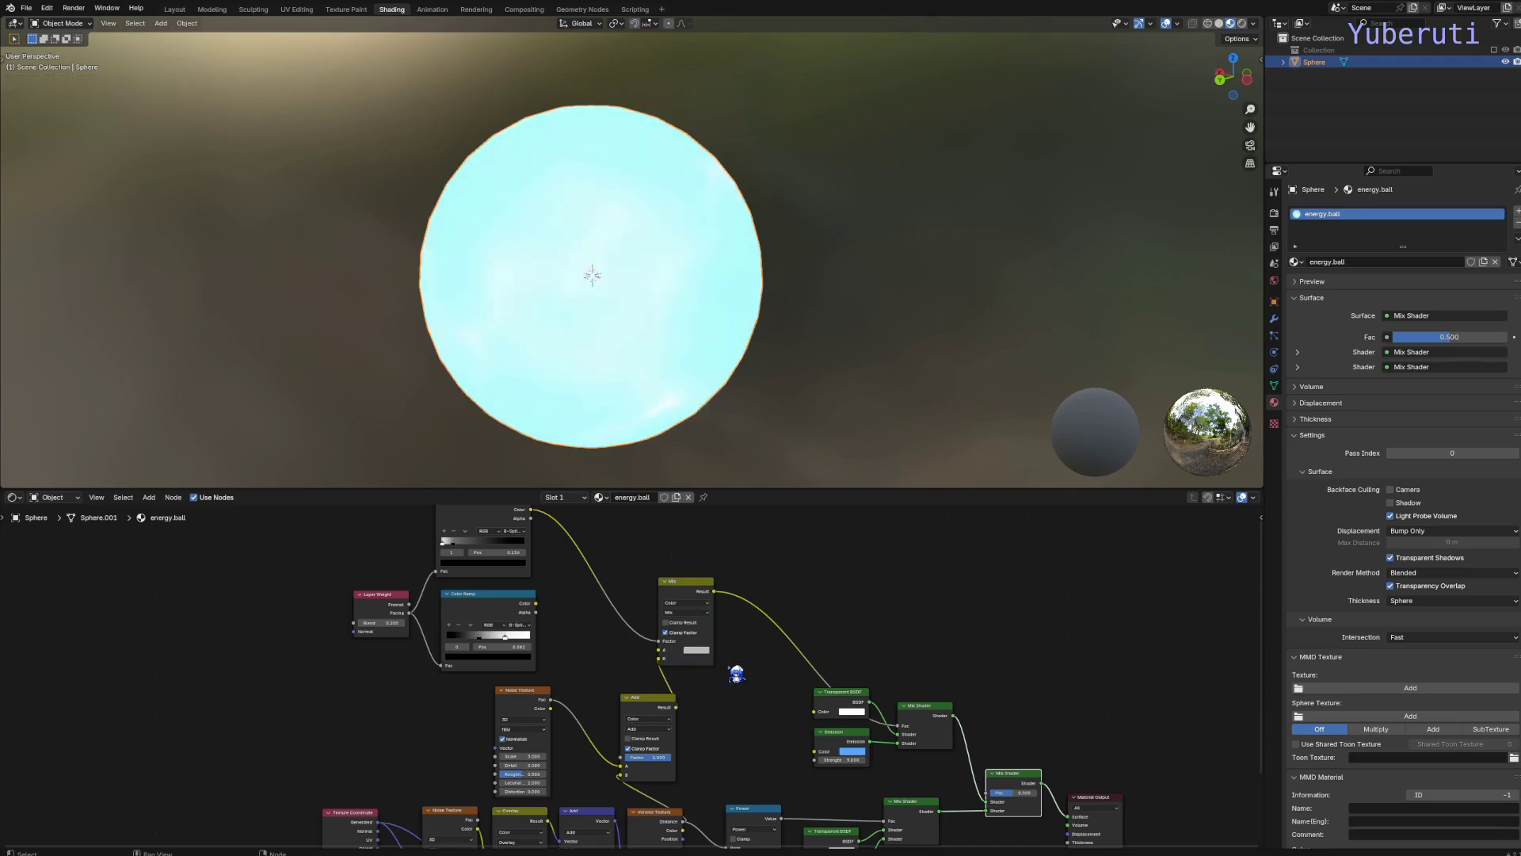
# Step: Reposition the Mix and Add nodes and link the Color Ramp colour into Mix input A
pyautogui.moveTo(682, 593); pyautogui.dragTo(701, 590)
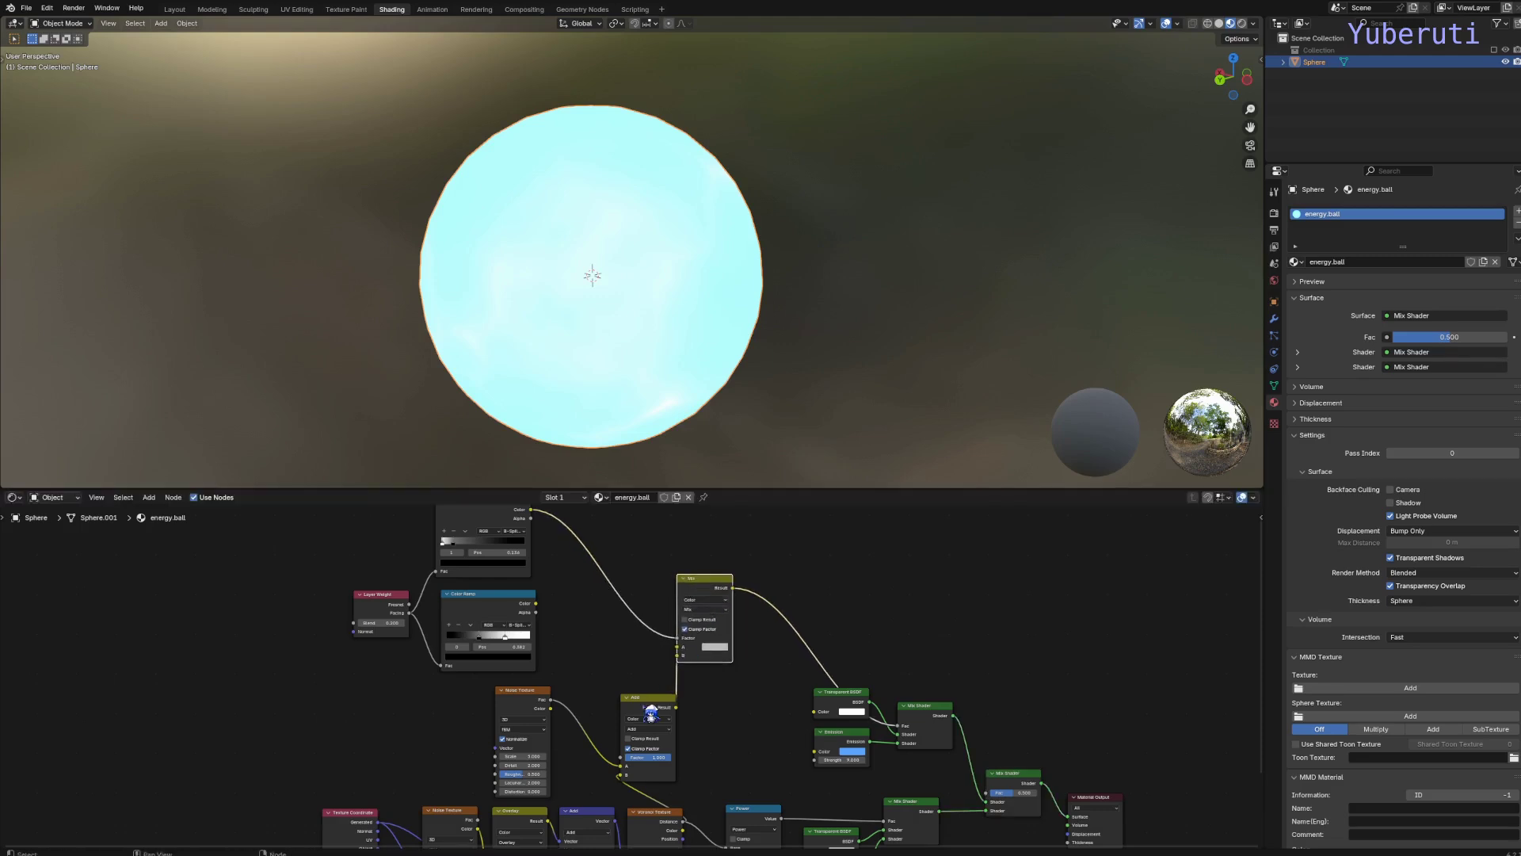
pyautogui.moveTo(641, 704); pyautogui.dragTo(617, 696)
pyautogui.moveTo(535, 603); pyautogui.dragTo(706, 636)
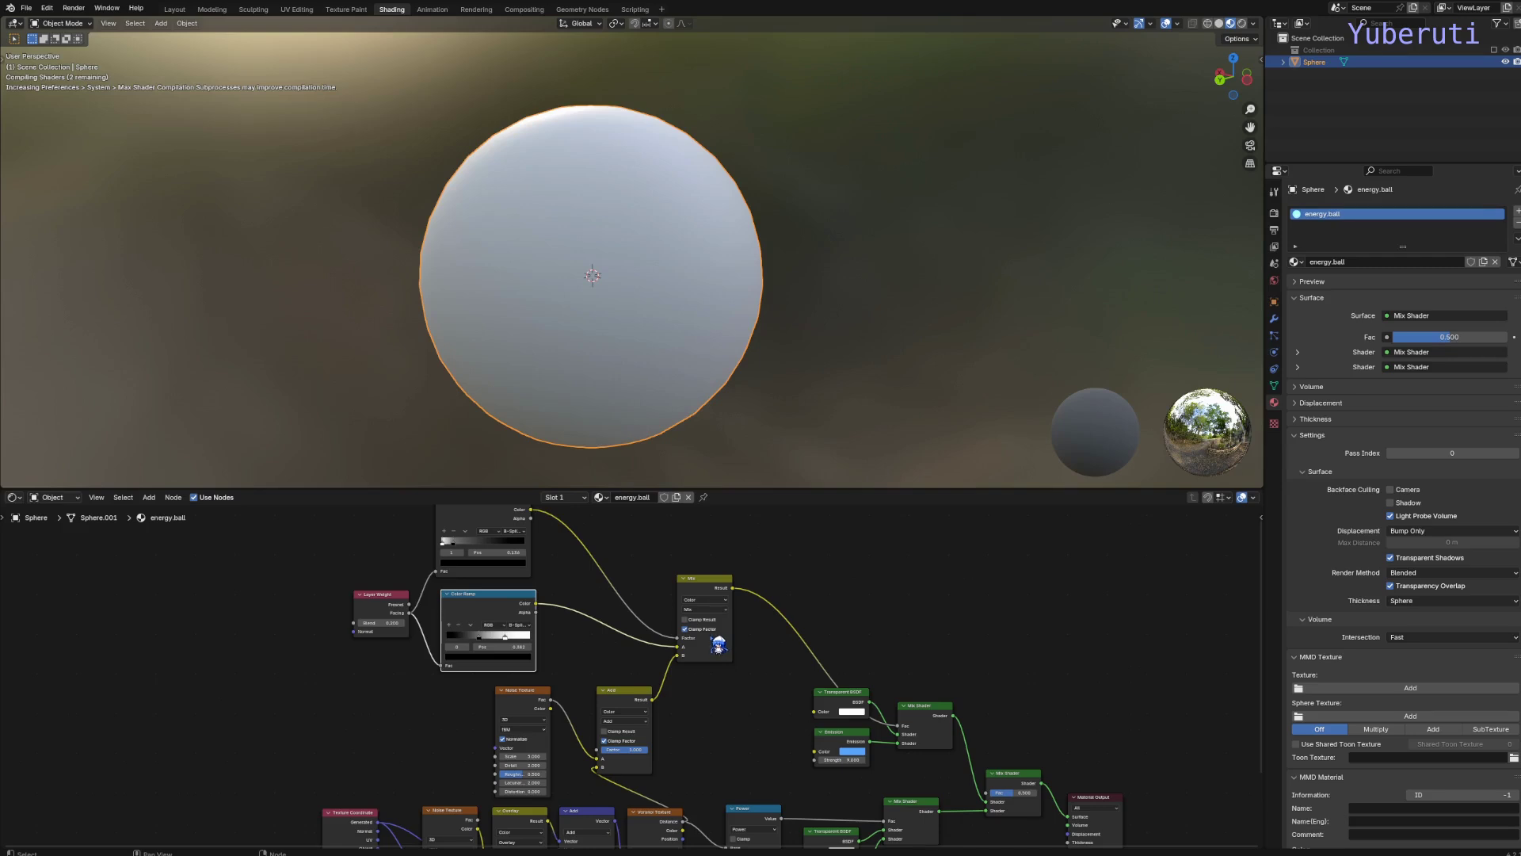
# Step: Switch the Mix node's blend mode to Linear Light and shift it slightly right
pyautogui.scroll(1, 706, 618)
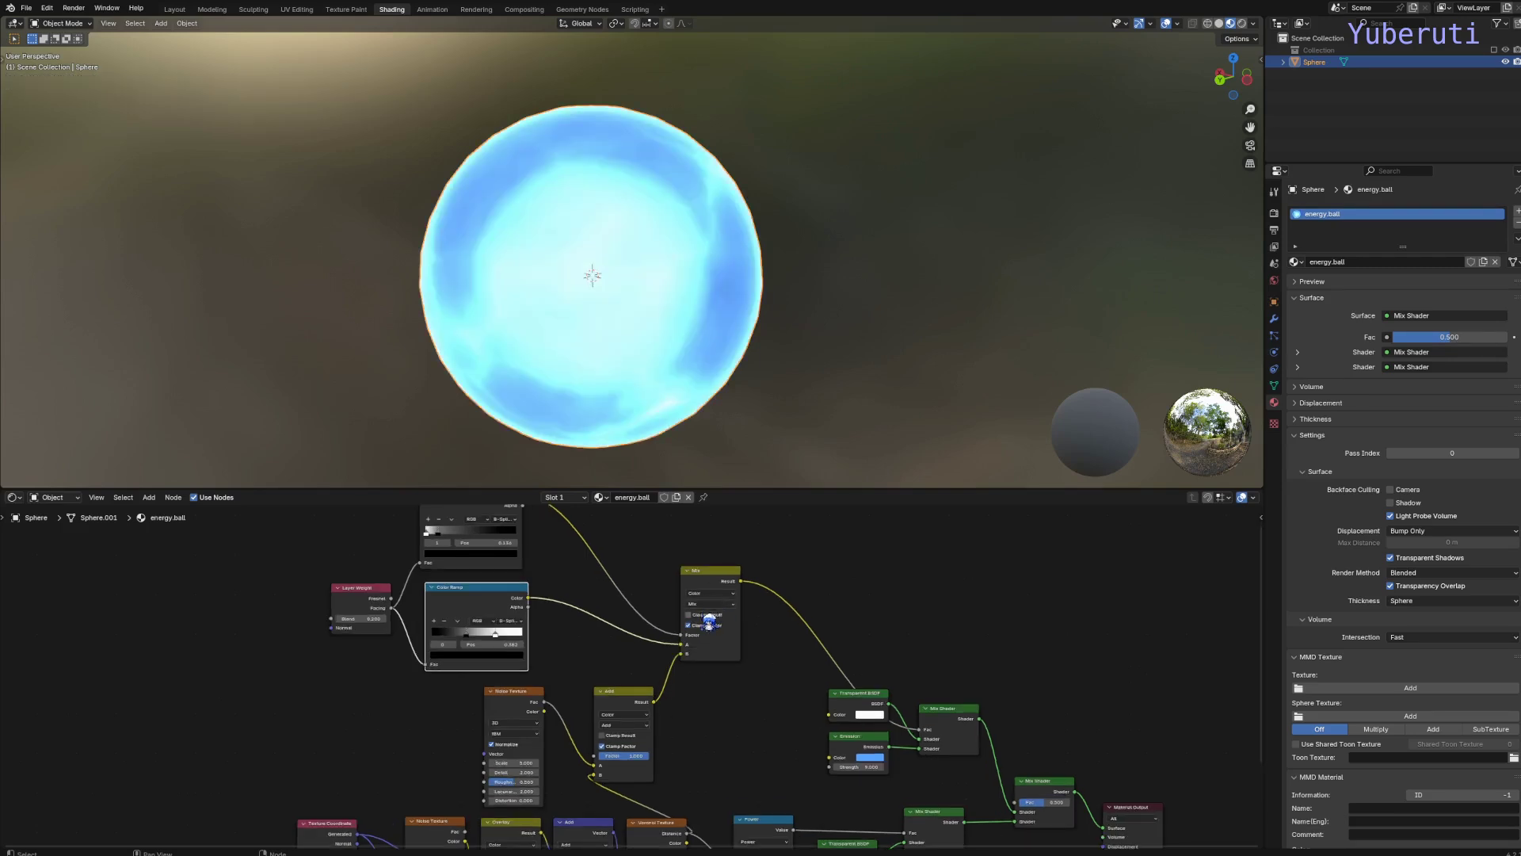
pyautogui.scroll(2, 708, 624)
pyautogui.click(697, 627)
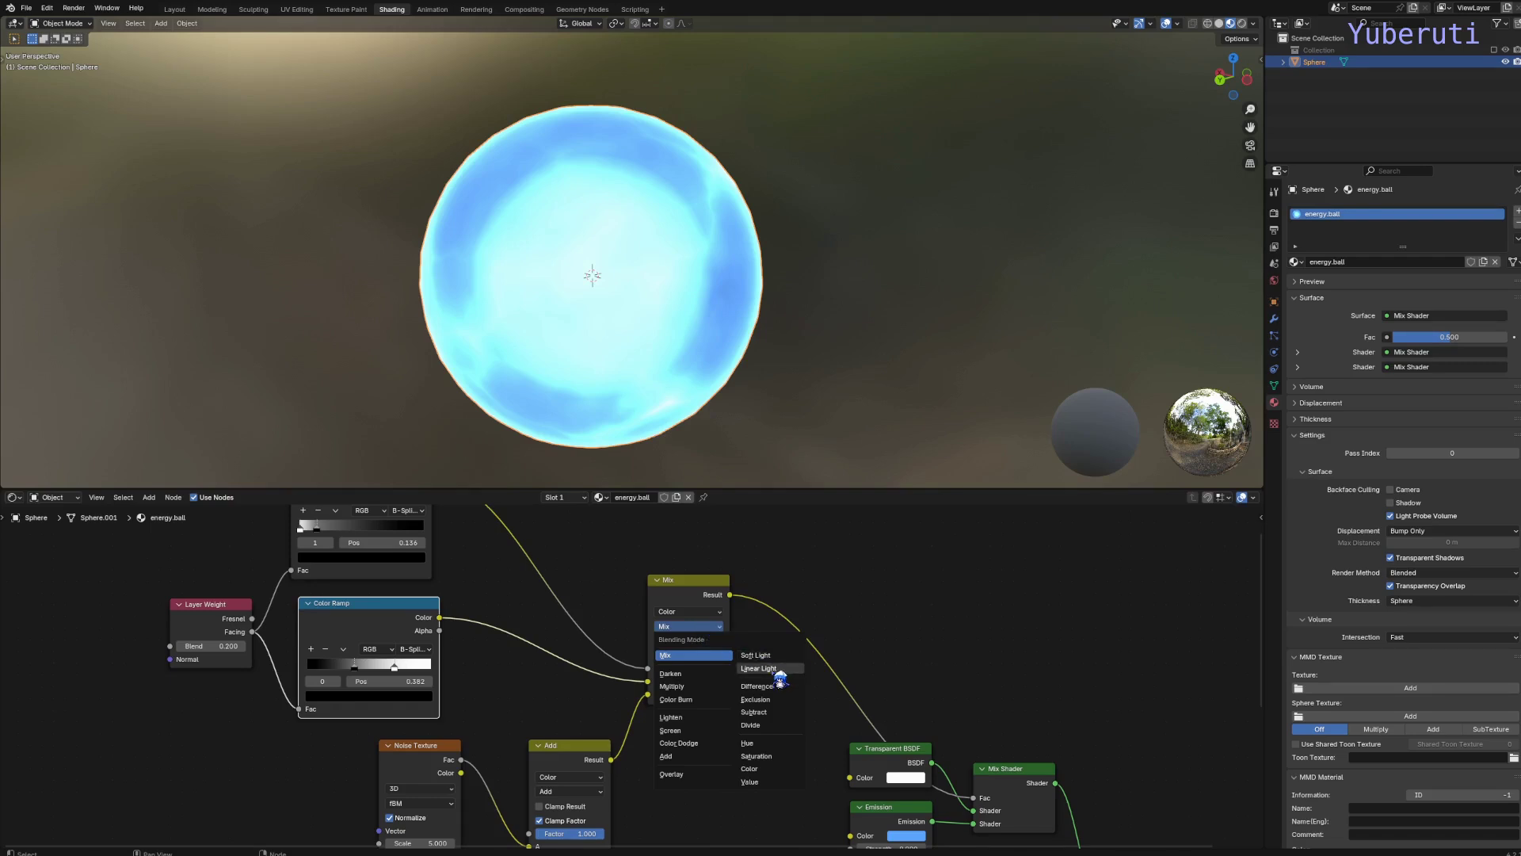
pyautogui.click(758, 668)
pyautogui.moveTo(663, 606); pyautogui.dragTo(722, 600)
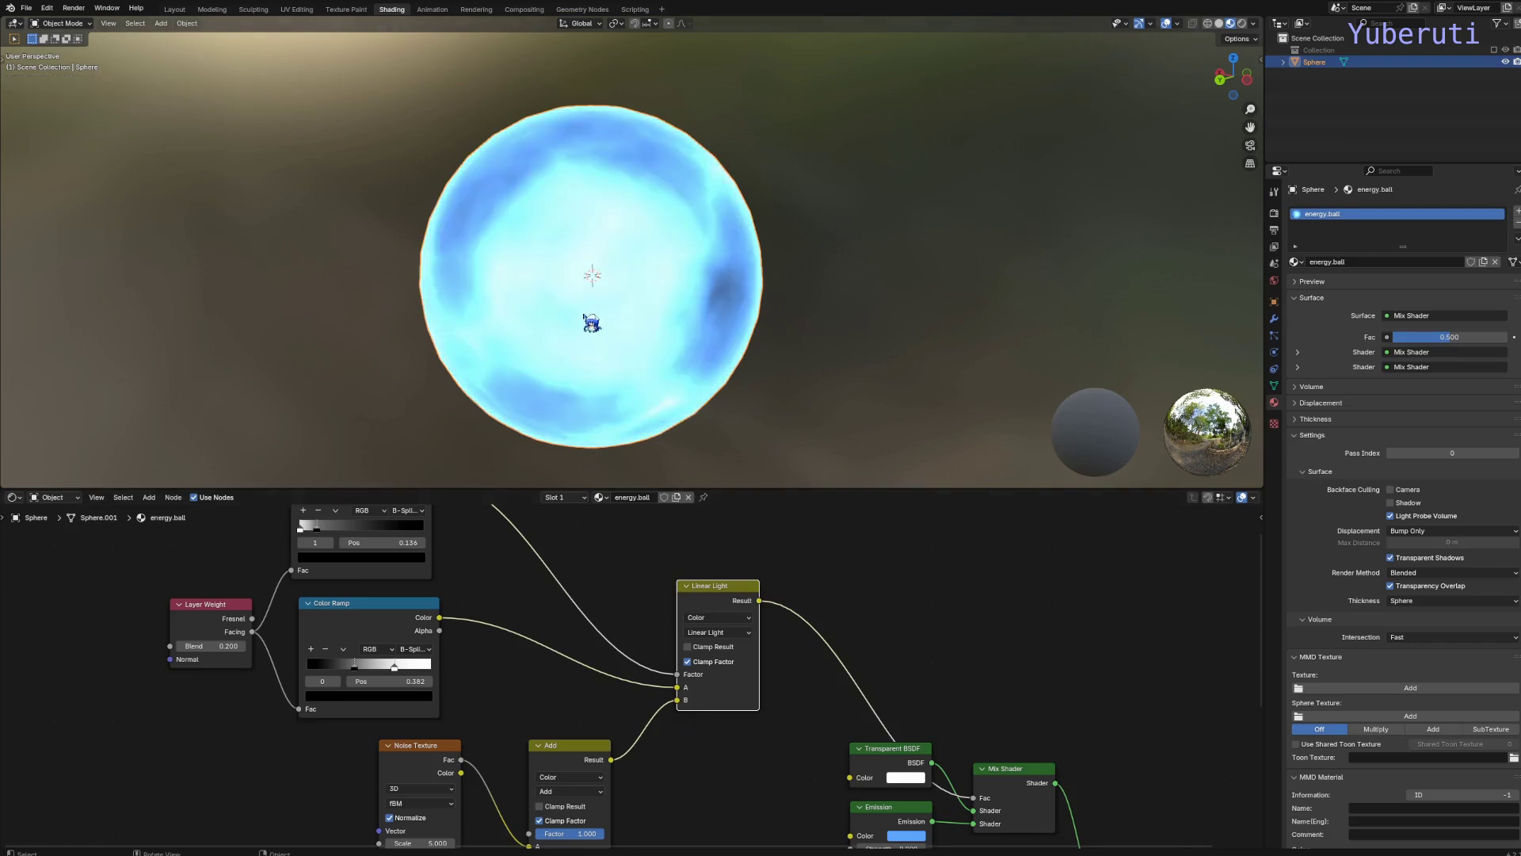
# Step: Lower the Add node's factor to about 0.317 and the Noise Texture Scale to 2.390
pyautogui.scroll(-4, 590, 674)
pyautogui.moveTo(600, 613); pyautogui.dragTo(641, 591, button='middle')
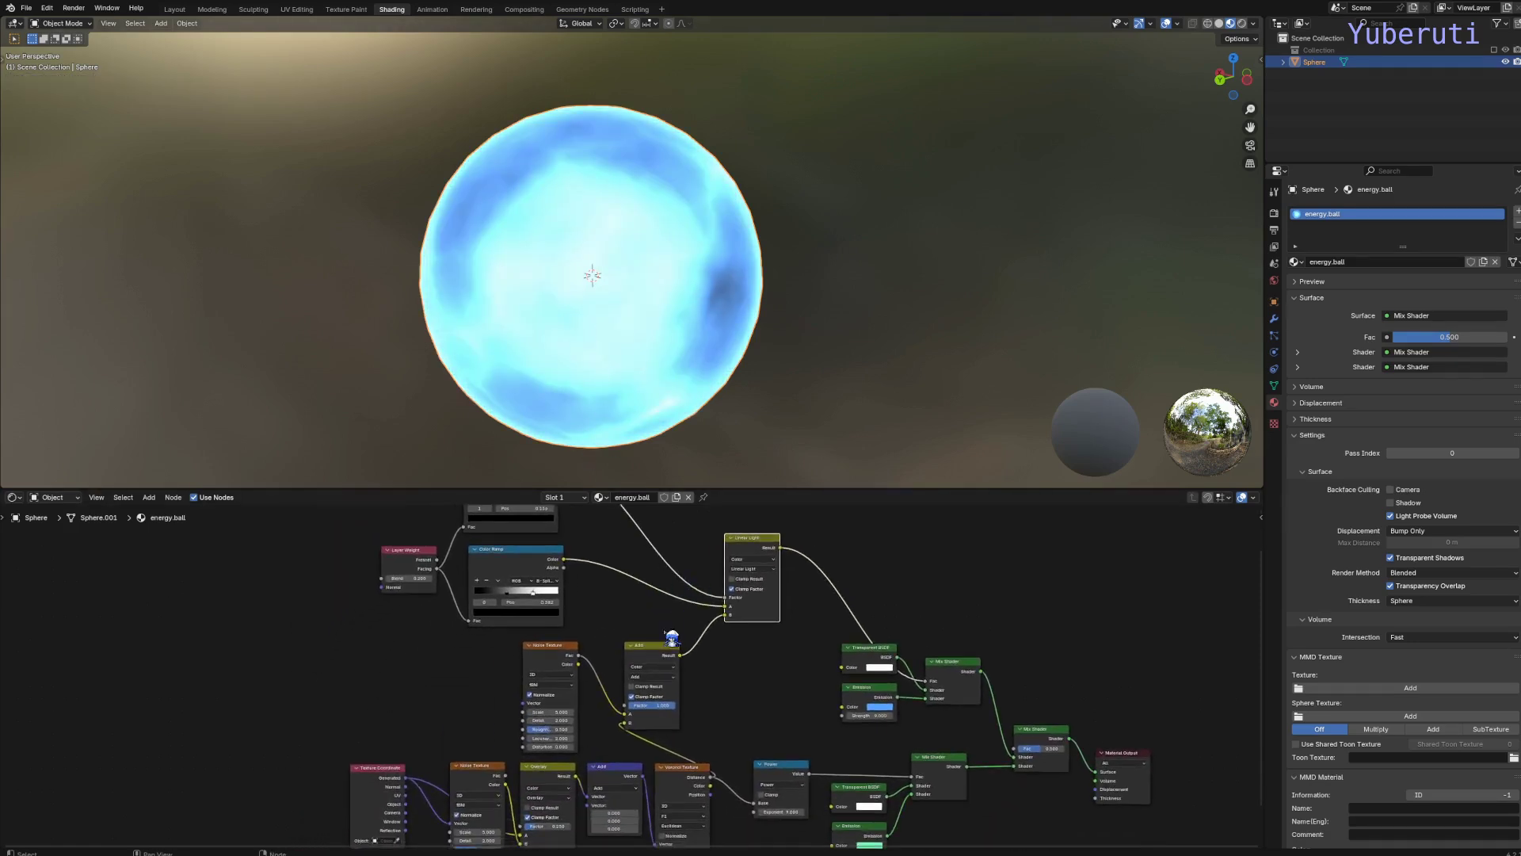
pyautogui.scroll(3, 645, 708)
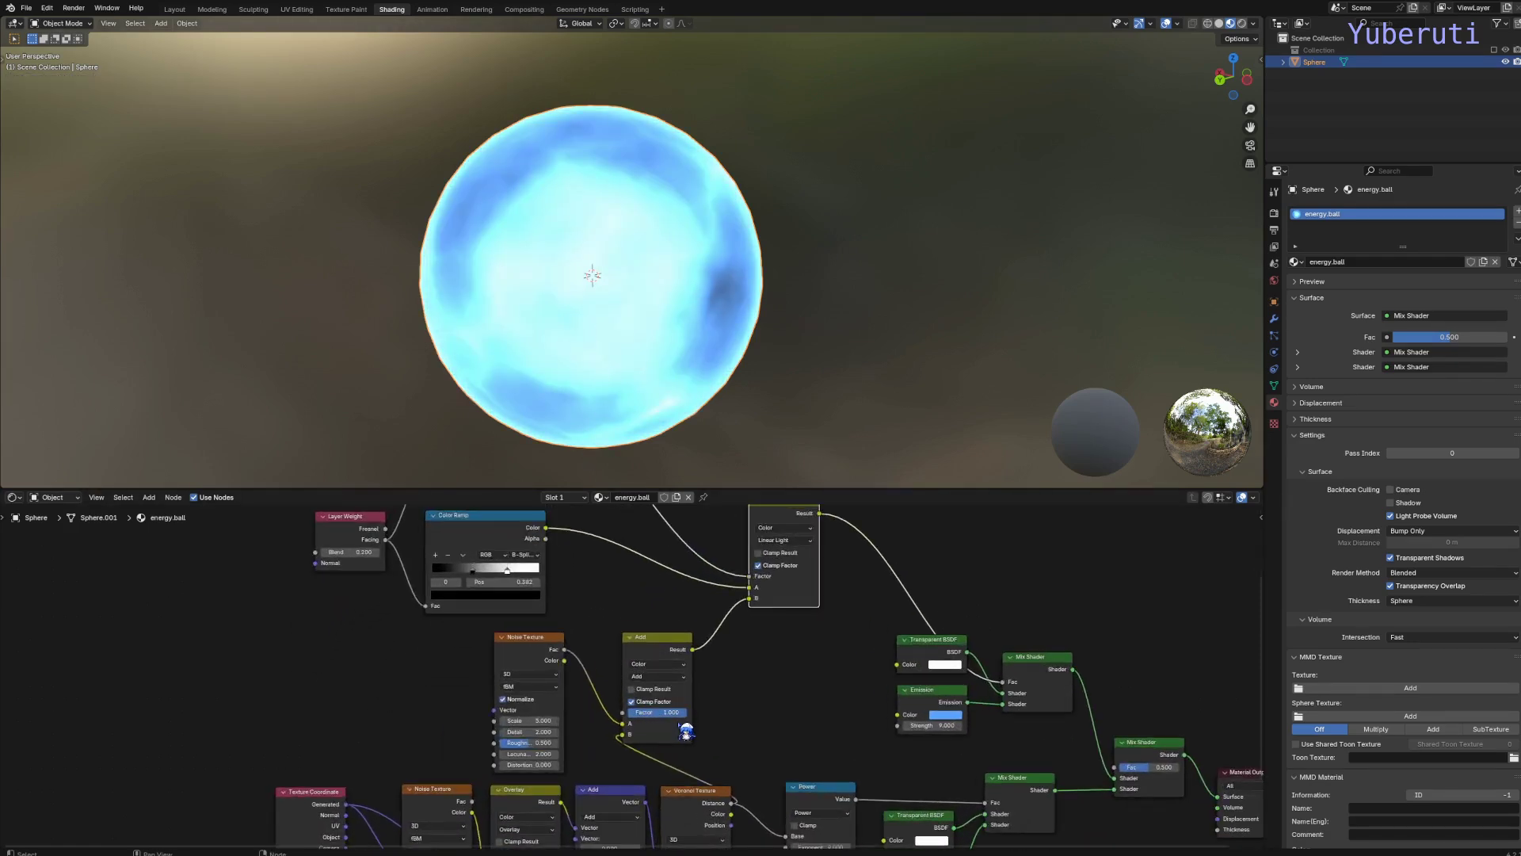
pyautogui.moveTo(670, 712); pyautogui.dragTo(643, 711)
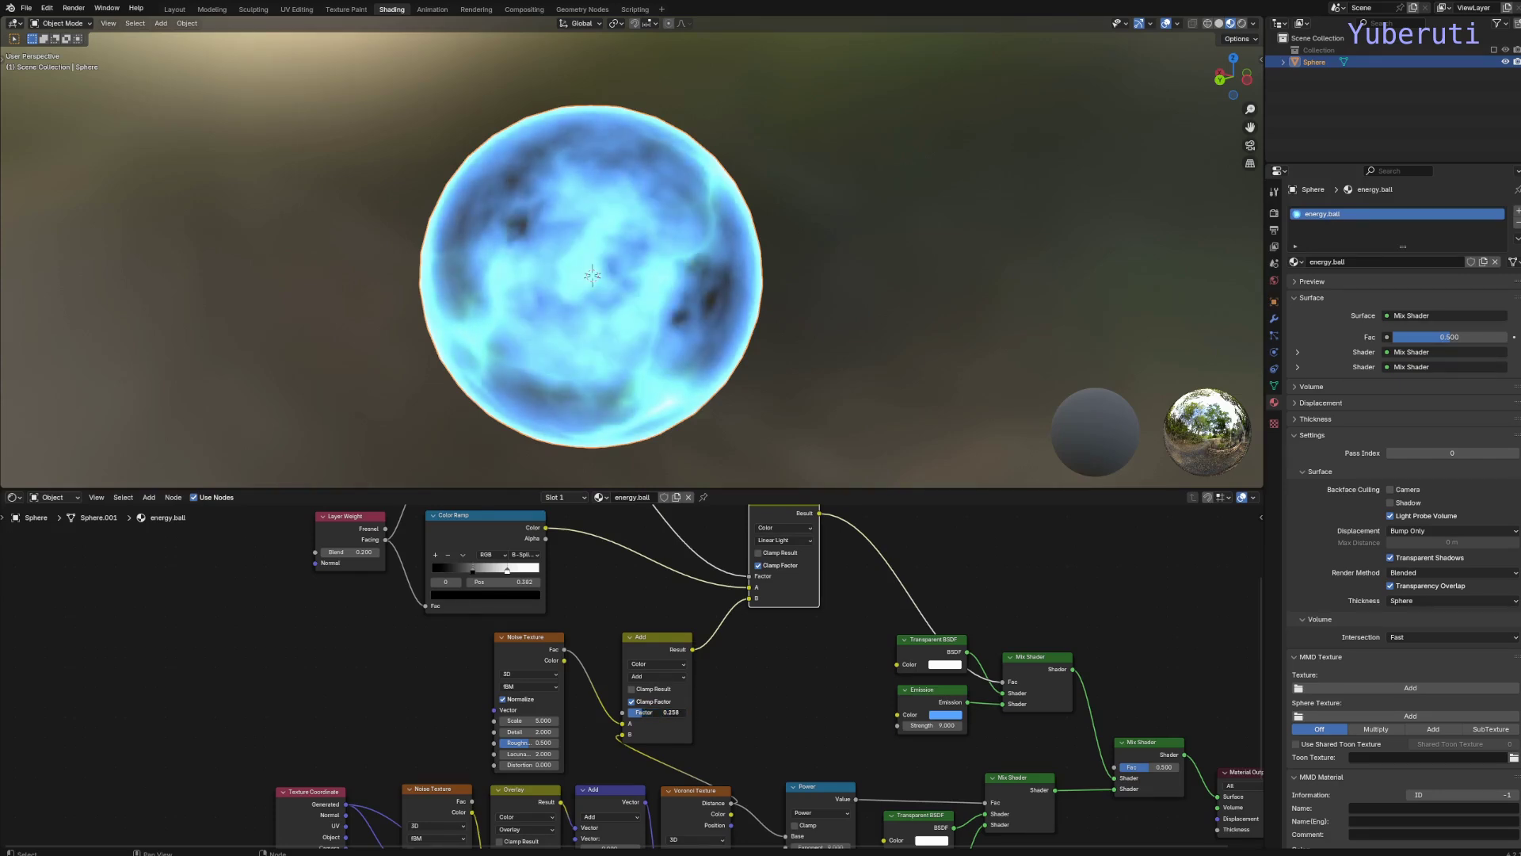
pyautogui.moveTo(643, 711)
pyautogui.mouseDown()
pyautogui.moveTo(660, 717)
pyautogui.moveTo(649, 711)
pyautogui.mouseUp()
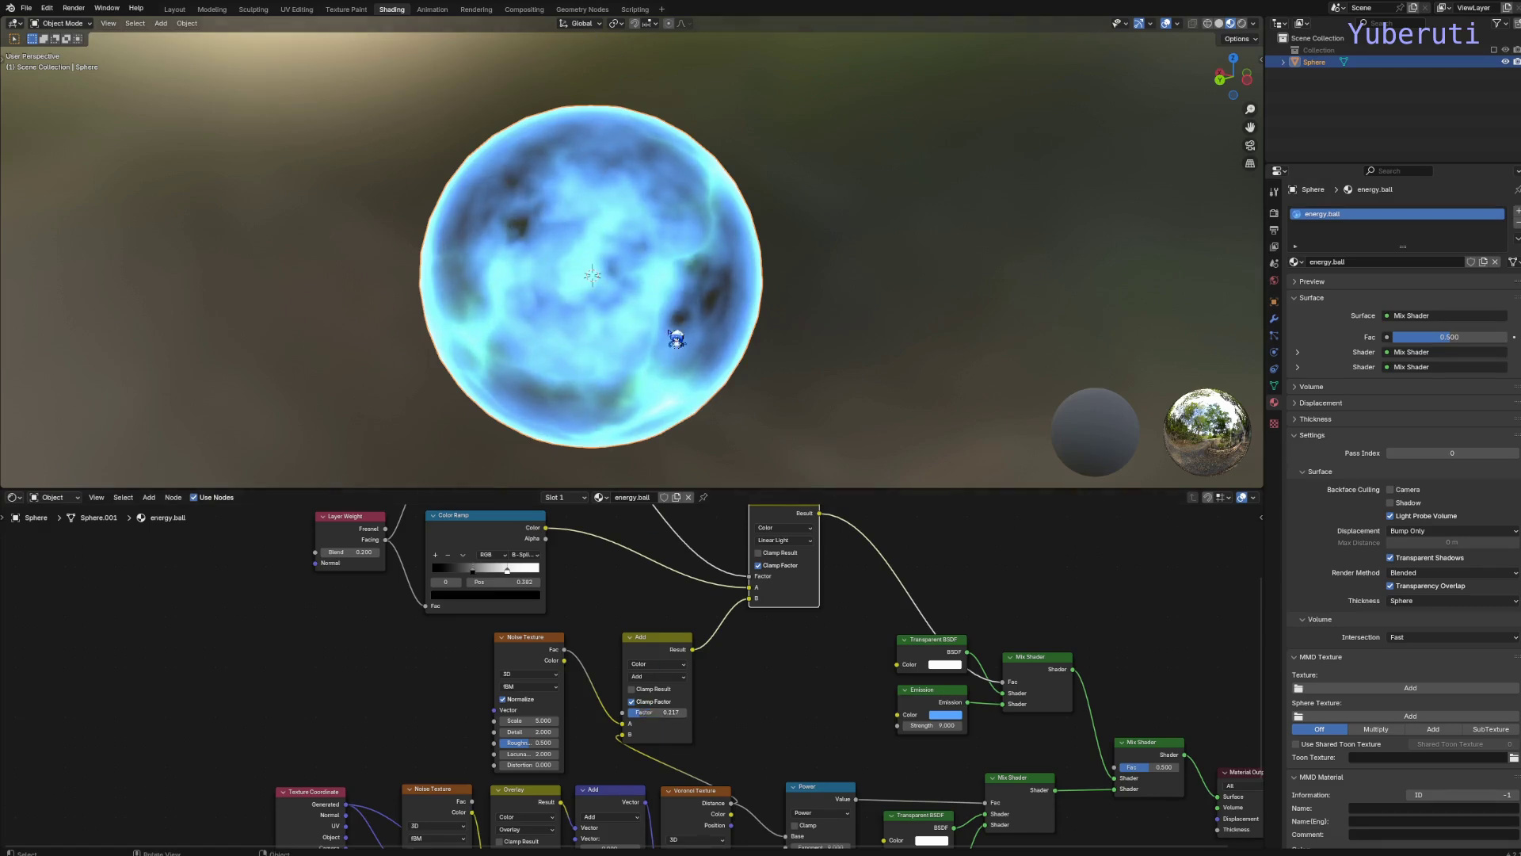
pyautogui.click(549, 650)
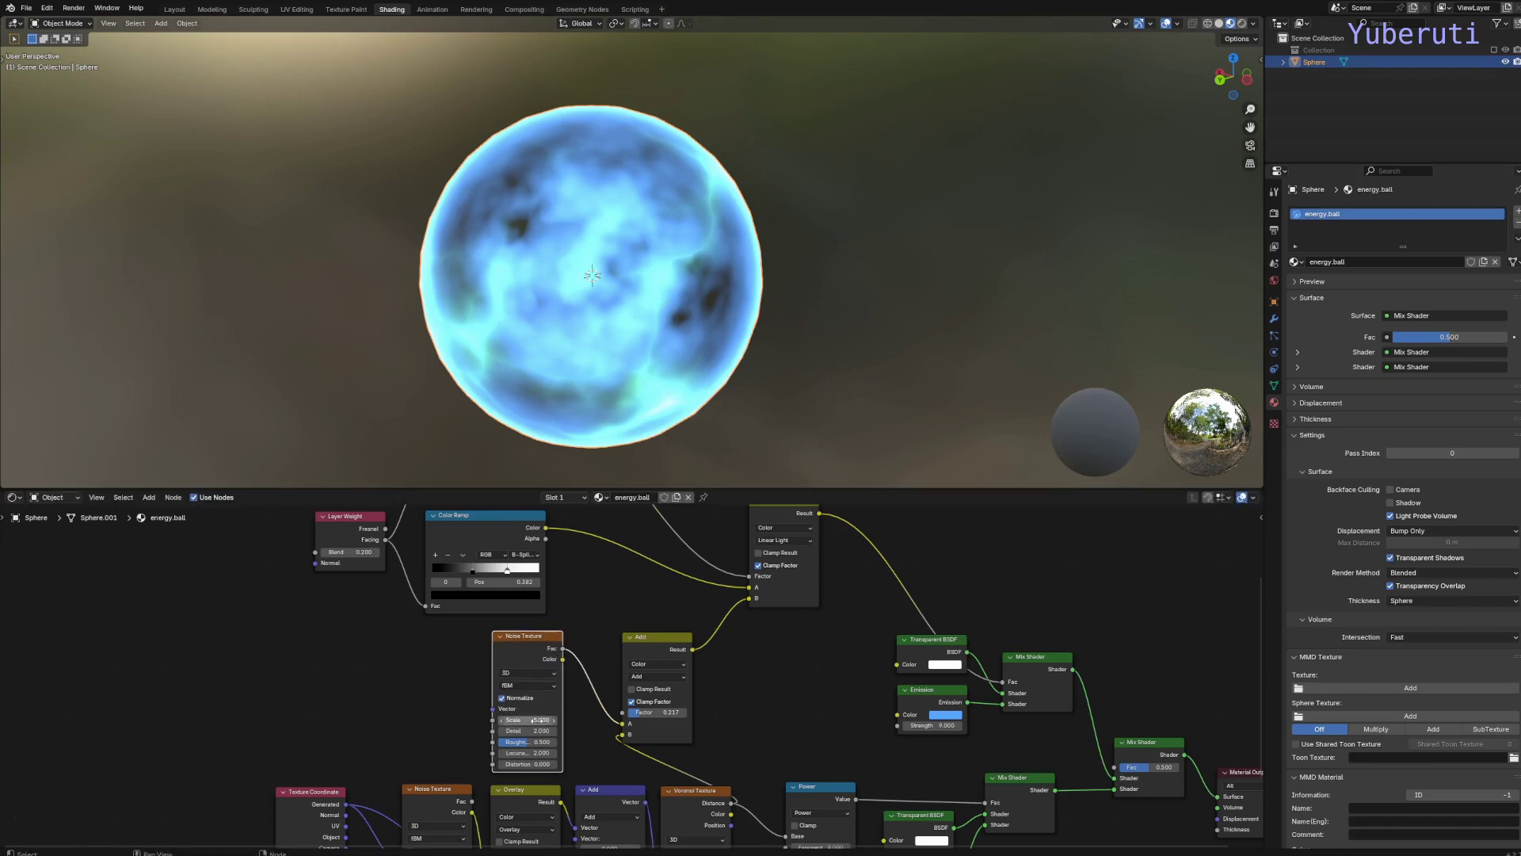
pyautogui.moveTo(529, 720); pyautogui.dragTo(494, 720)
# Step: Switch the upper Color Ramp to Ease interpolation and move its white stop to about 0.259
pyautogui.scroll(-3, 541, 611)
pyautogui.scroll(3, 542, 610)
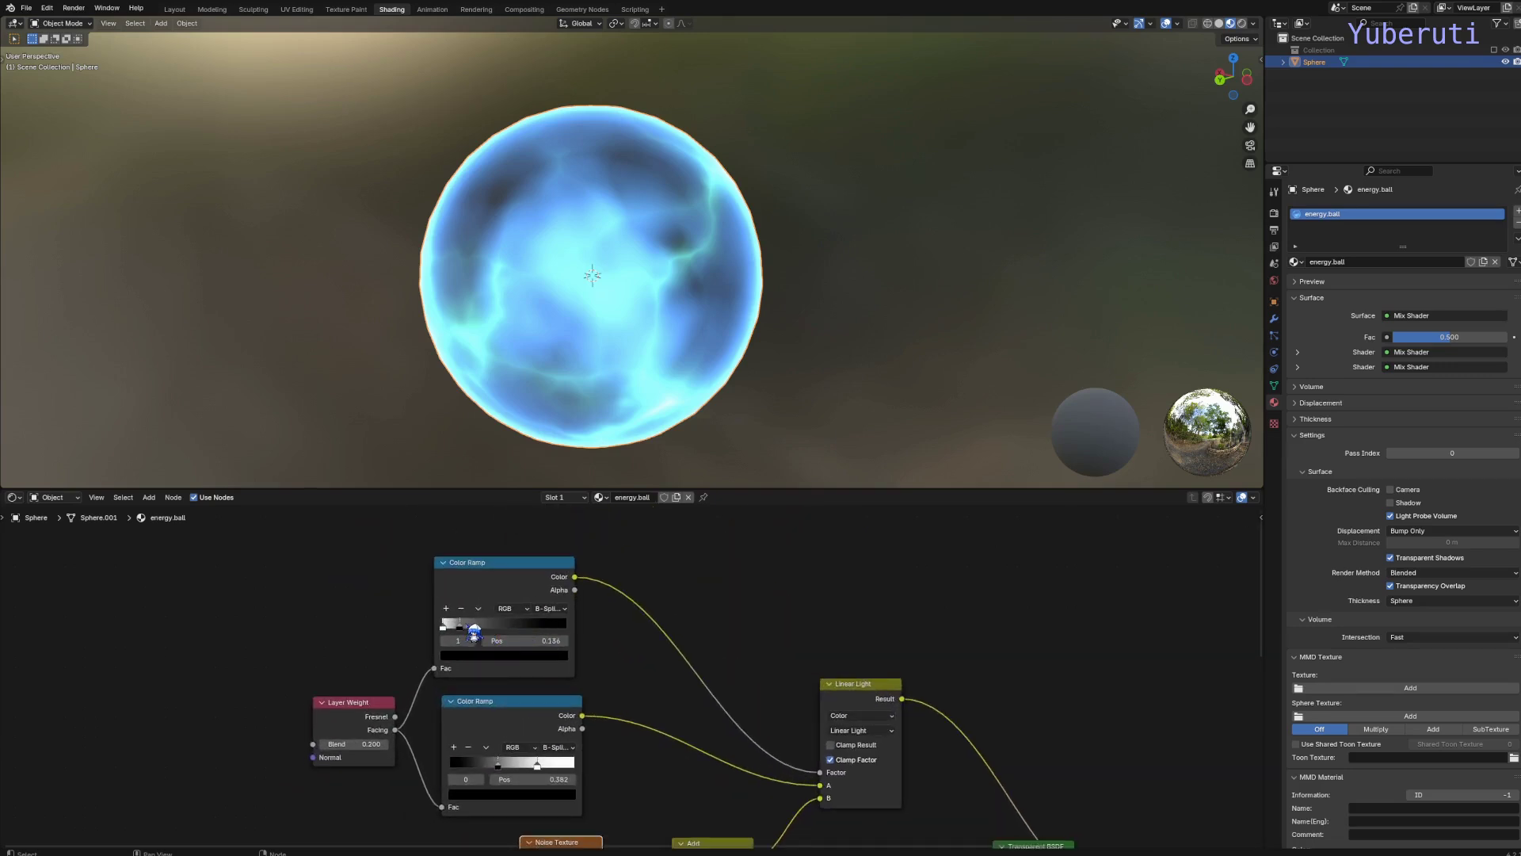
pyautogui.moveTo(557, 599); pyautogui.dragTo(564, 594)
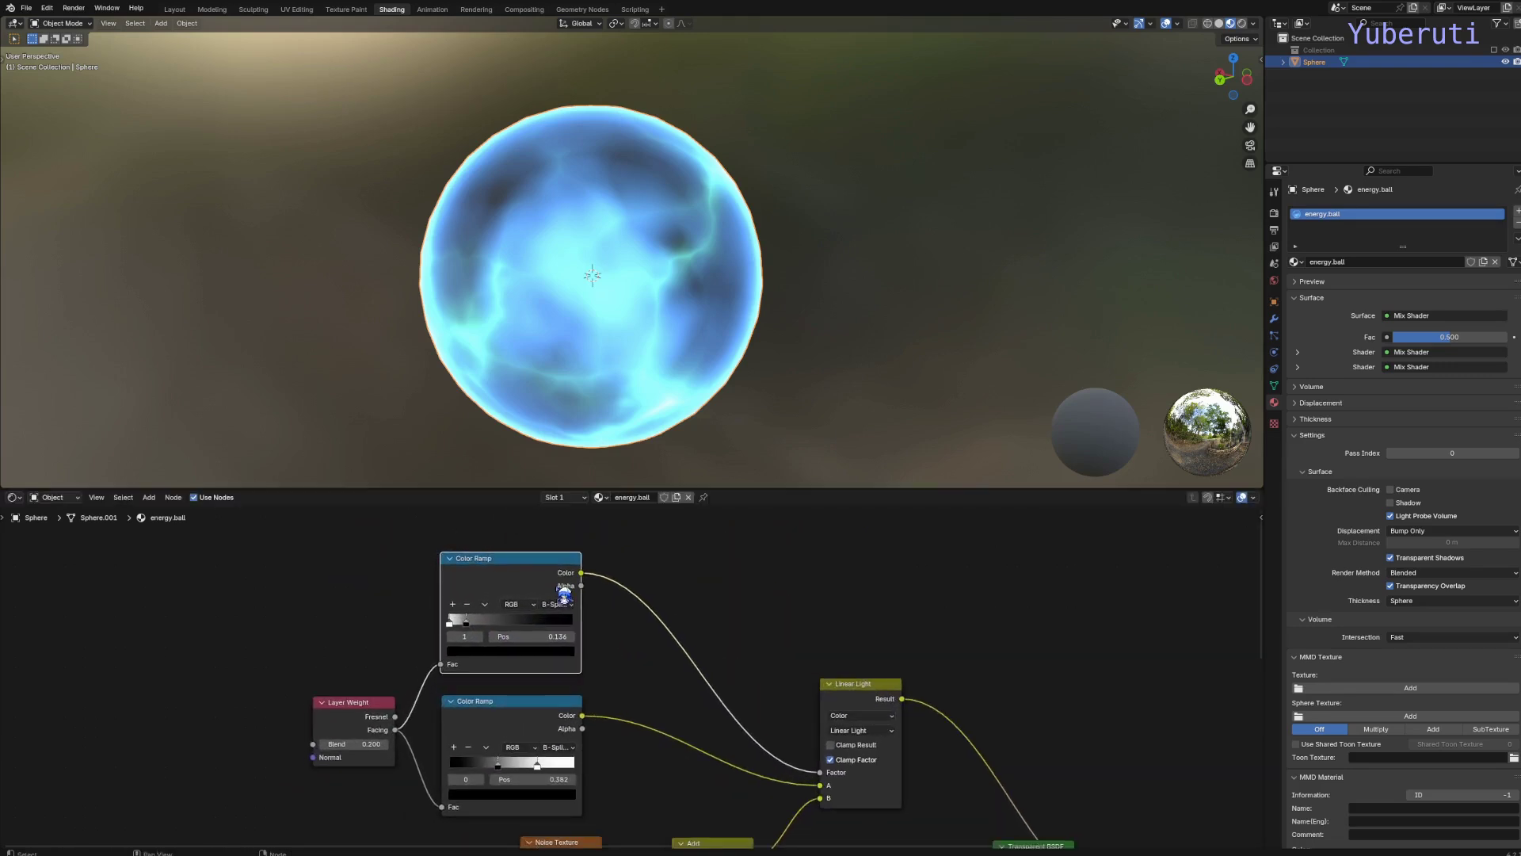
pyautogui.click(562, 604)
pyautogui.click(584, 642)
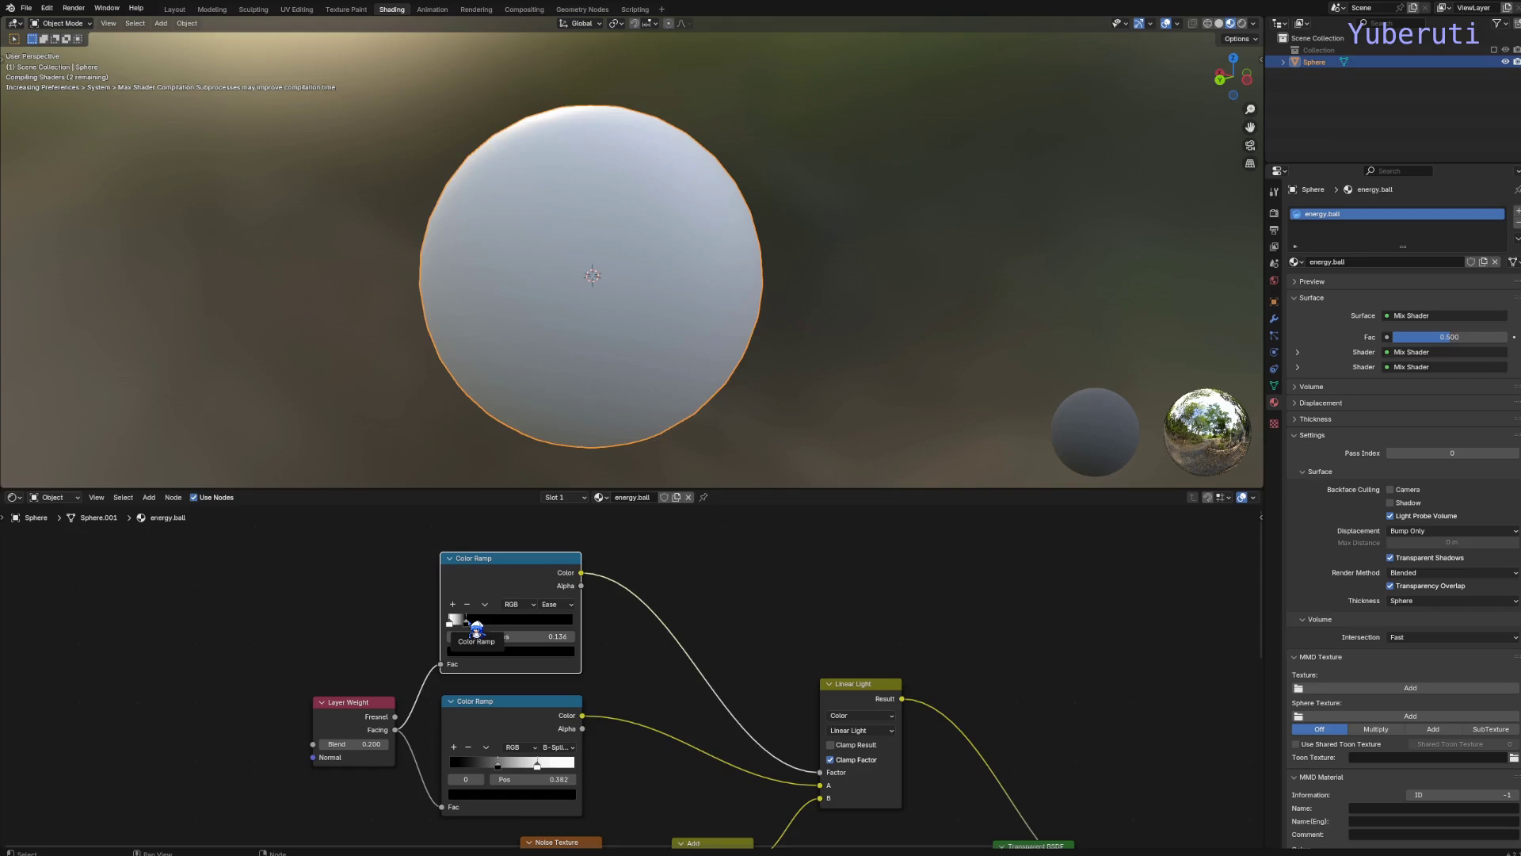
pyautogui.moveTo(476, 630); pyautogui.dragTo(487, 630)
# Step: Raise the blue Emission node's Strength to 5.000
pyautogui.scroll(-6, 618, 663)
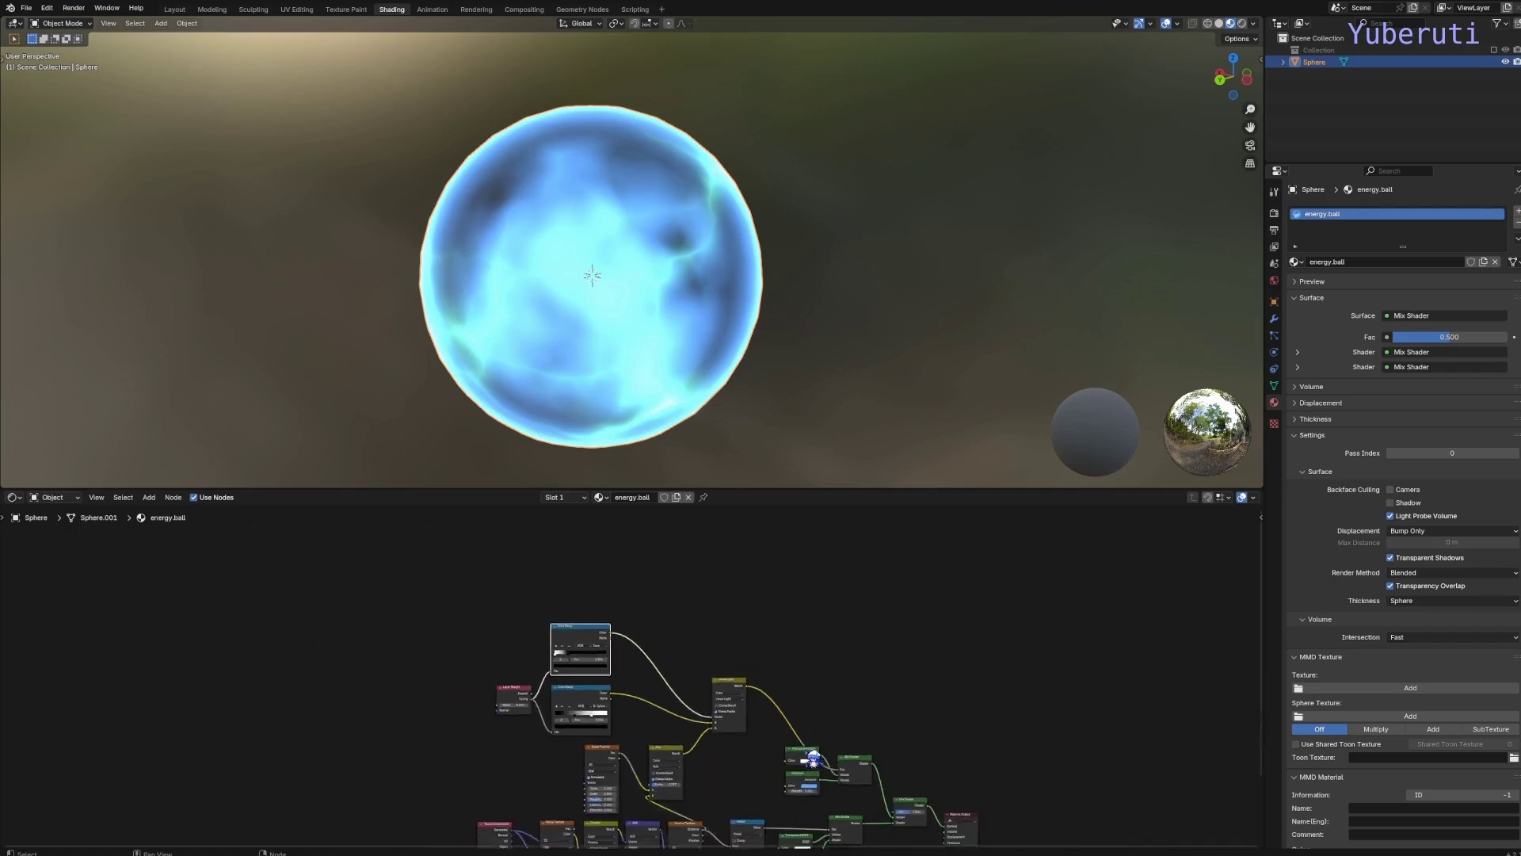
pyautogui.moveTo(820, 800); pyautogui.dragTo(651, 753, button='middle')
pyautogui.scroll(6, 723, 664)
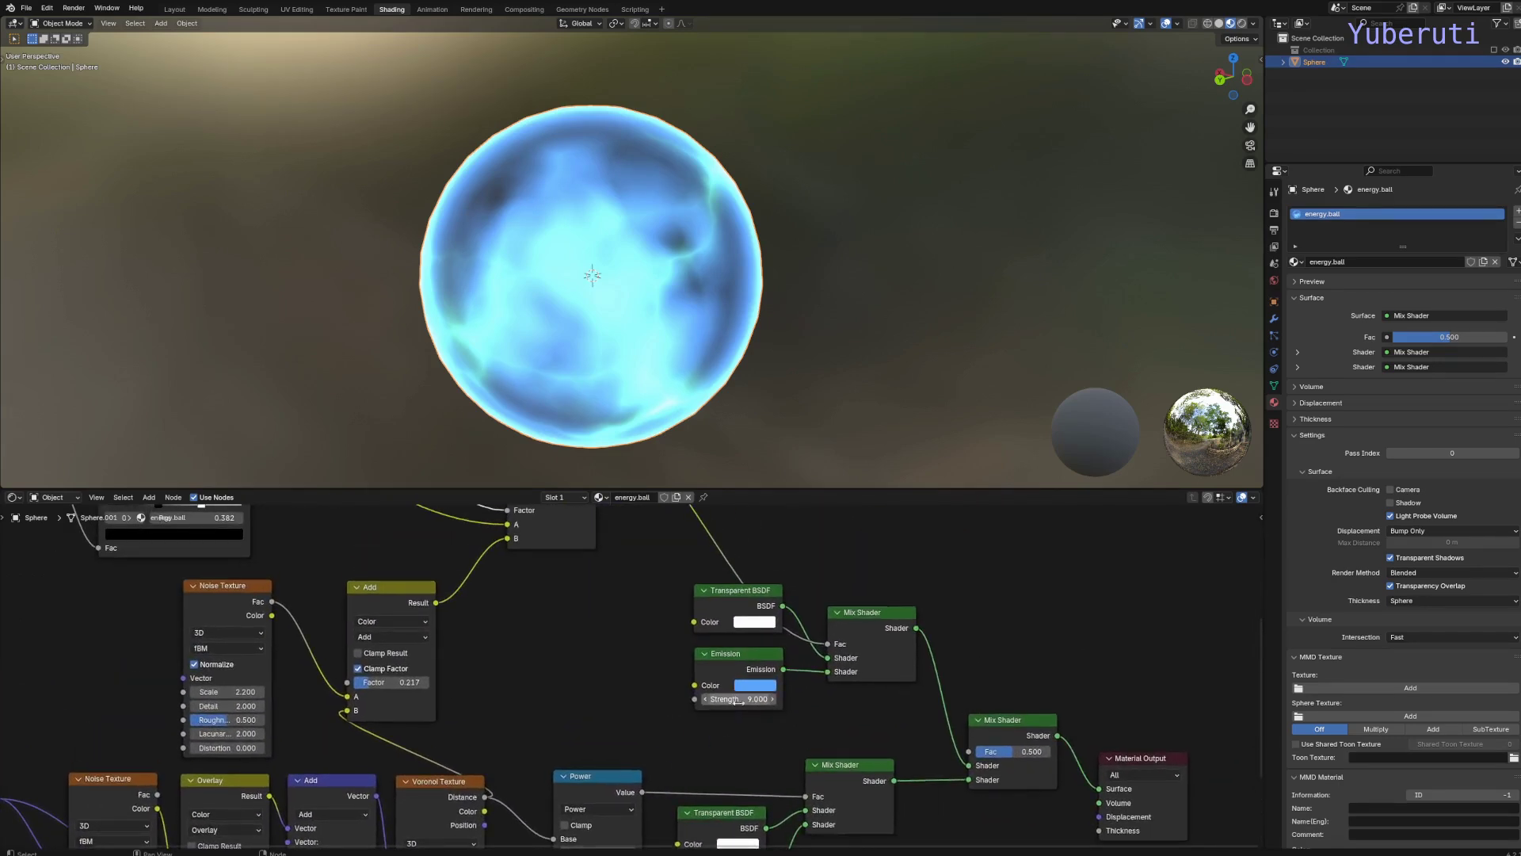
pyautogui.moveTo(753, 697); pyautogui.dragTo(824, 698)
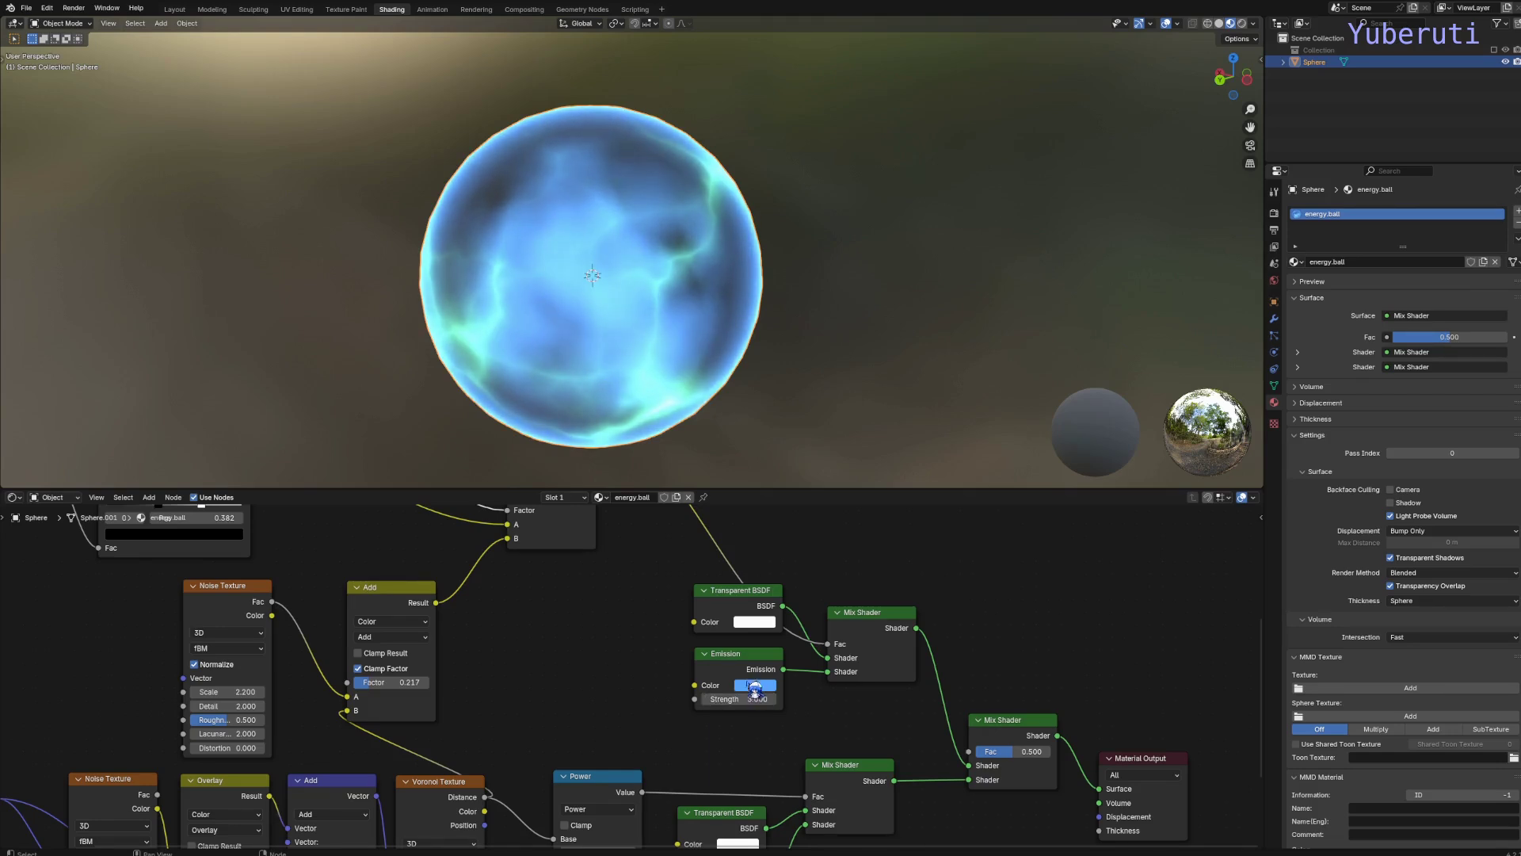
pyautogui.scroll(-6, 690, 688)
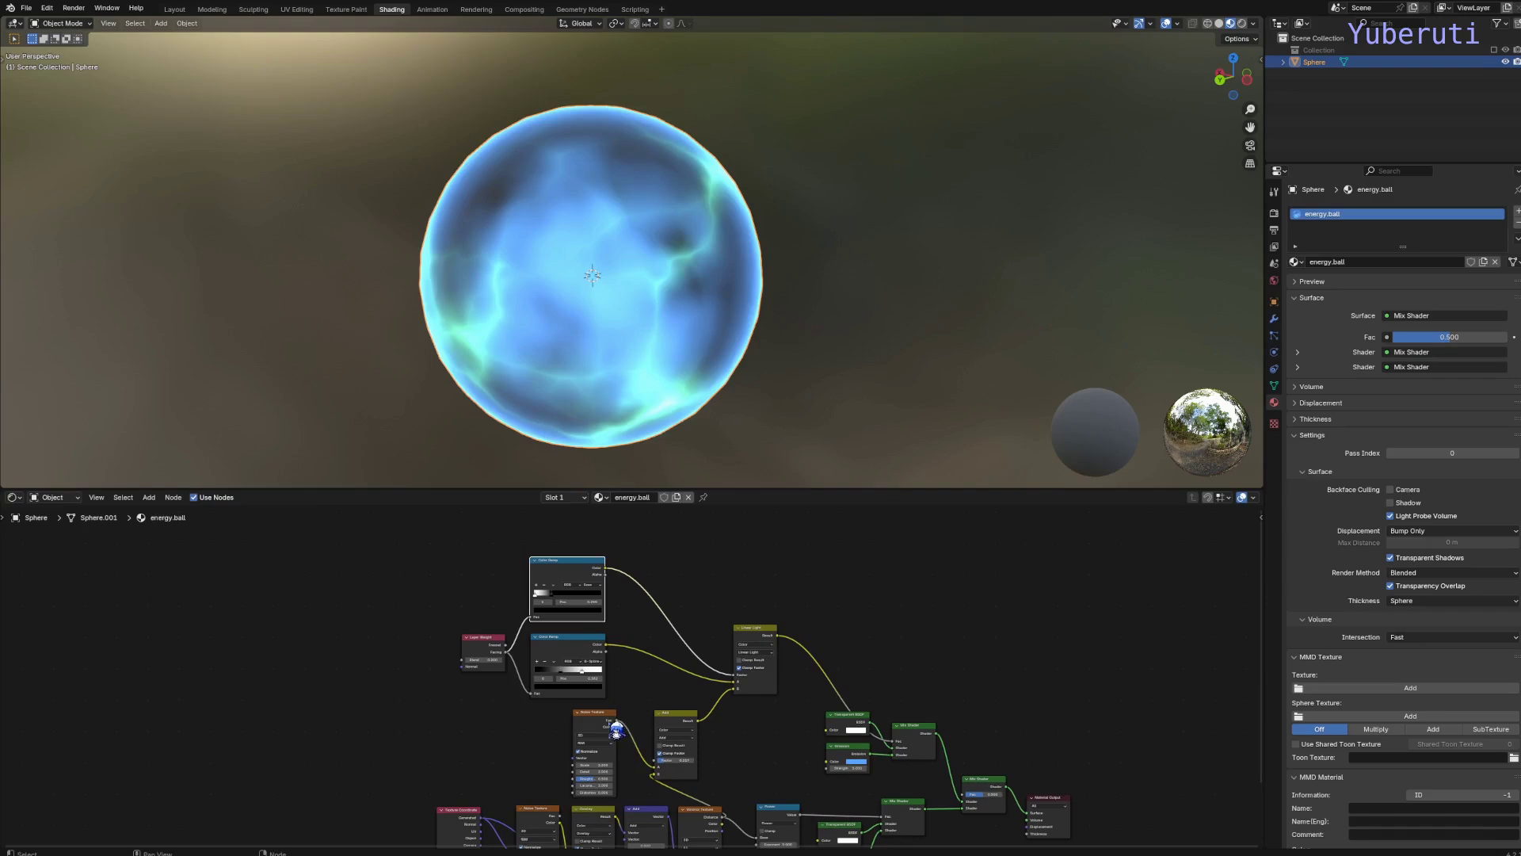
pyautogui.scroll(5, 618, 717)
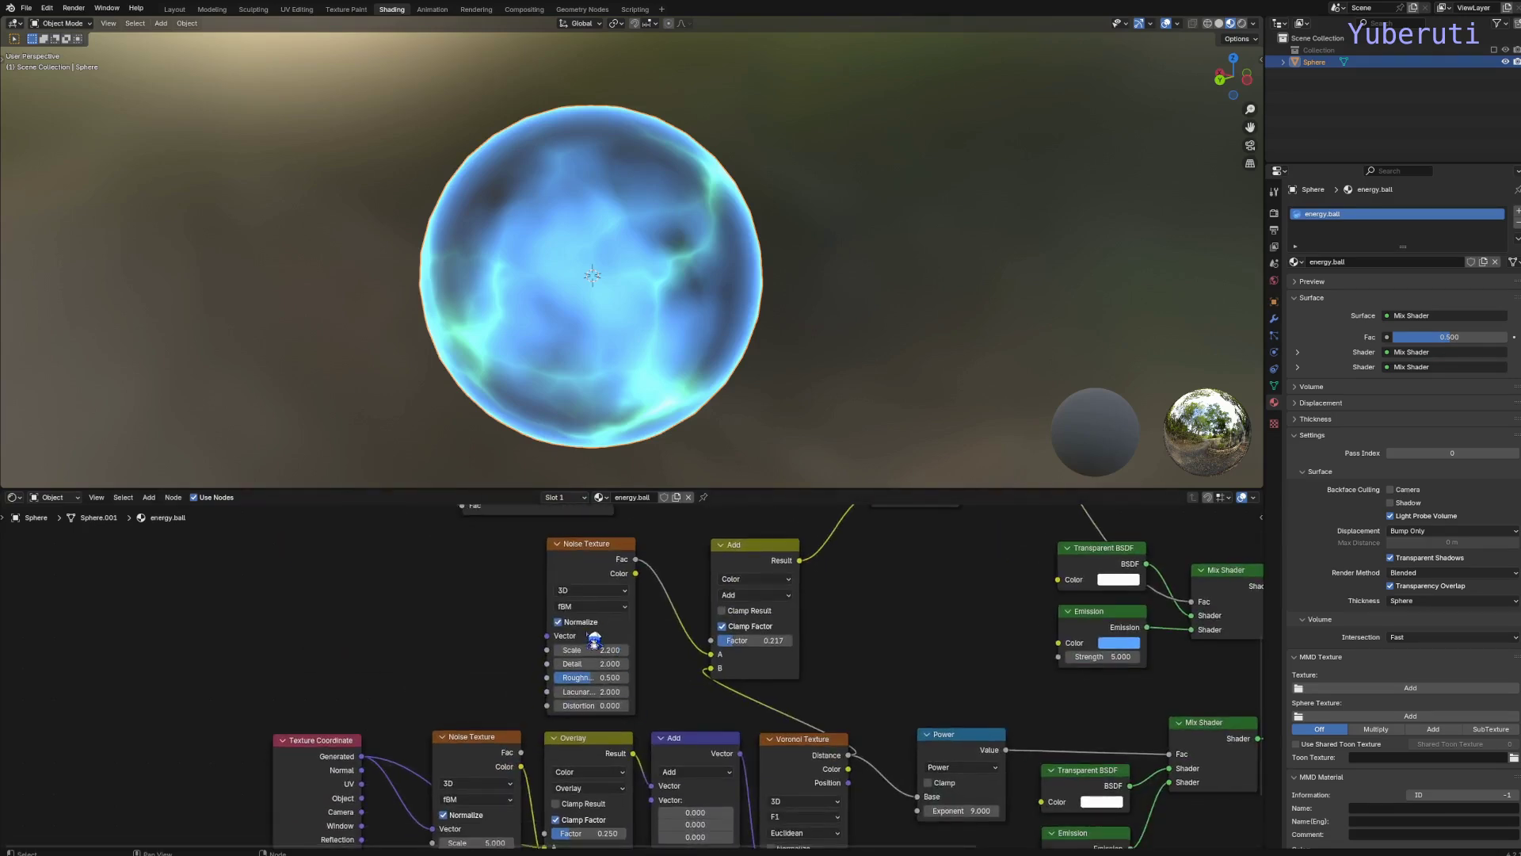
pyautogui.scroll(-1, 594, 640)
# Step: Connect the vector Add node's output to the upper Noise Texture's Vector input
pyautogui.moveTo(599, 576); pyautogui.dragTo(603, 576)
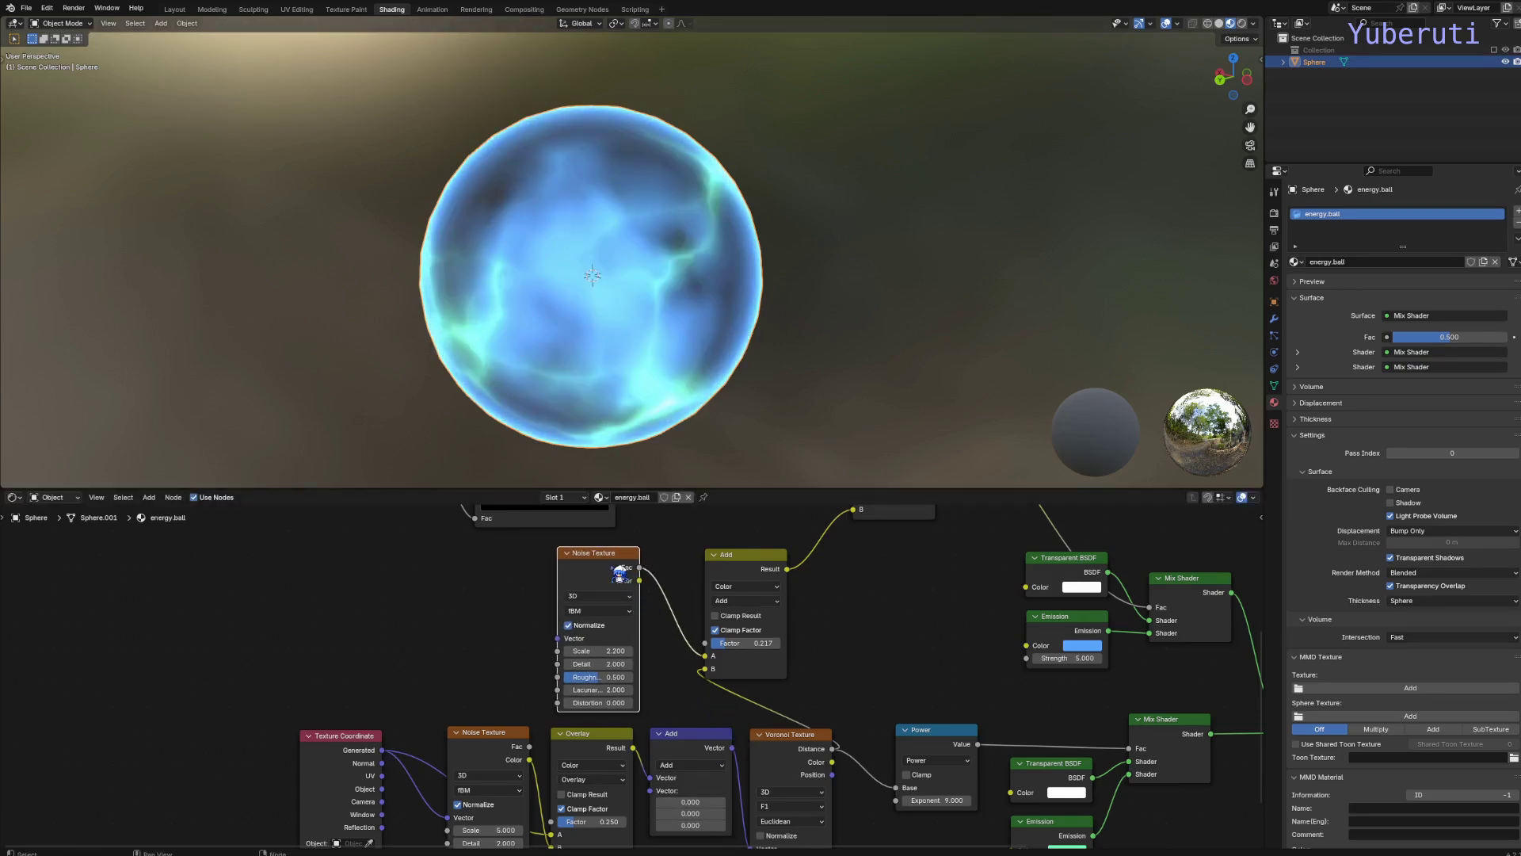
pyautogui.moveTo(733, 749); pyautogui.dragTo(568, 648)
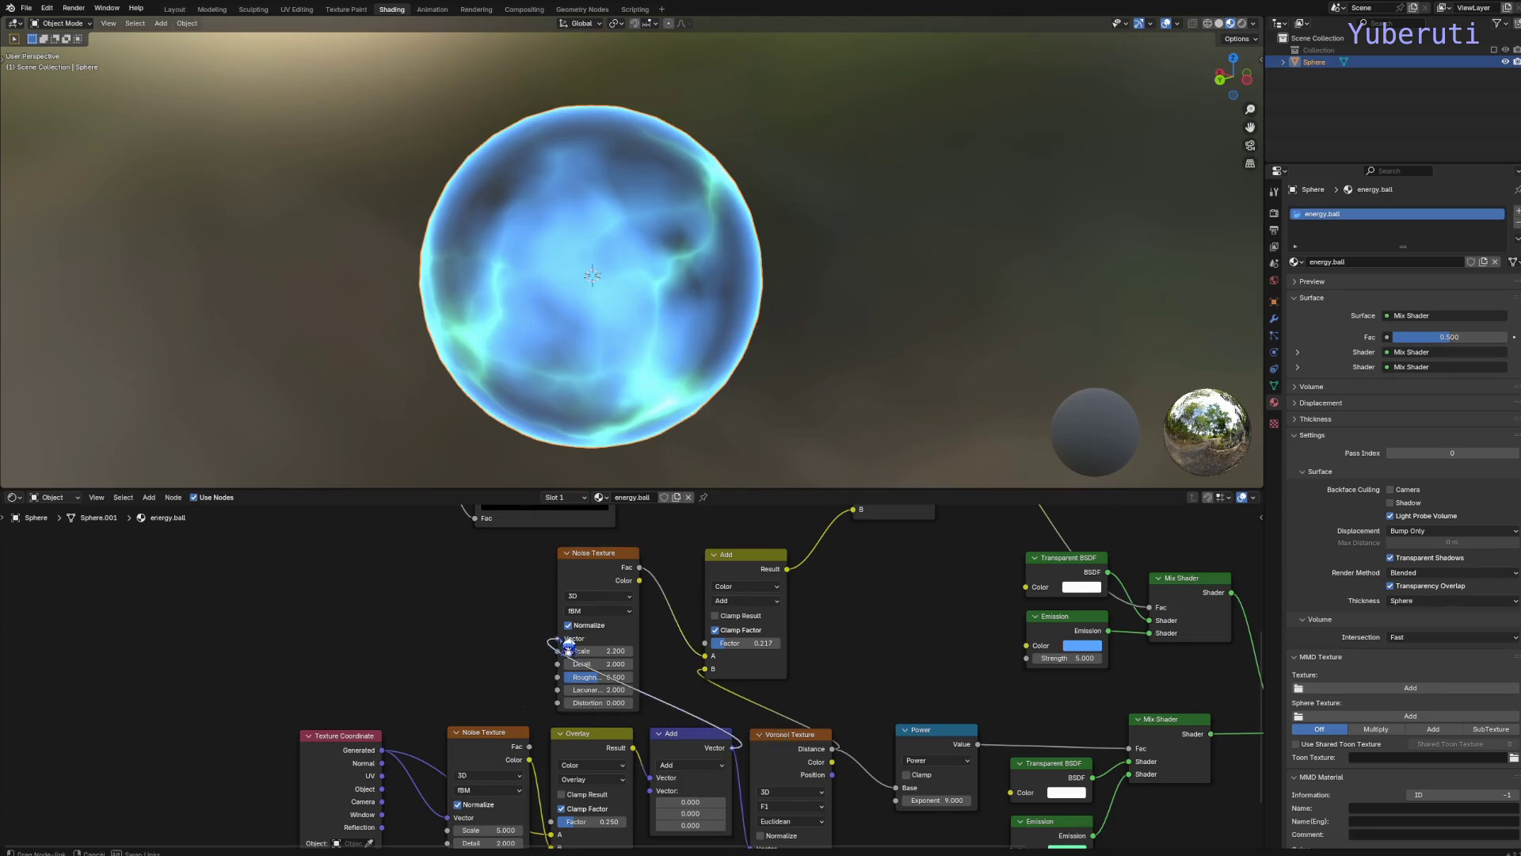
pyautogui.moveTo(568, 648); pyautogui.dragTo(568, 651)
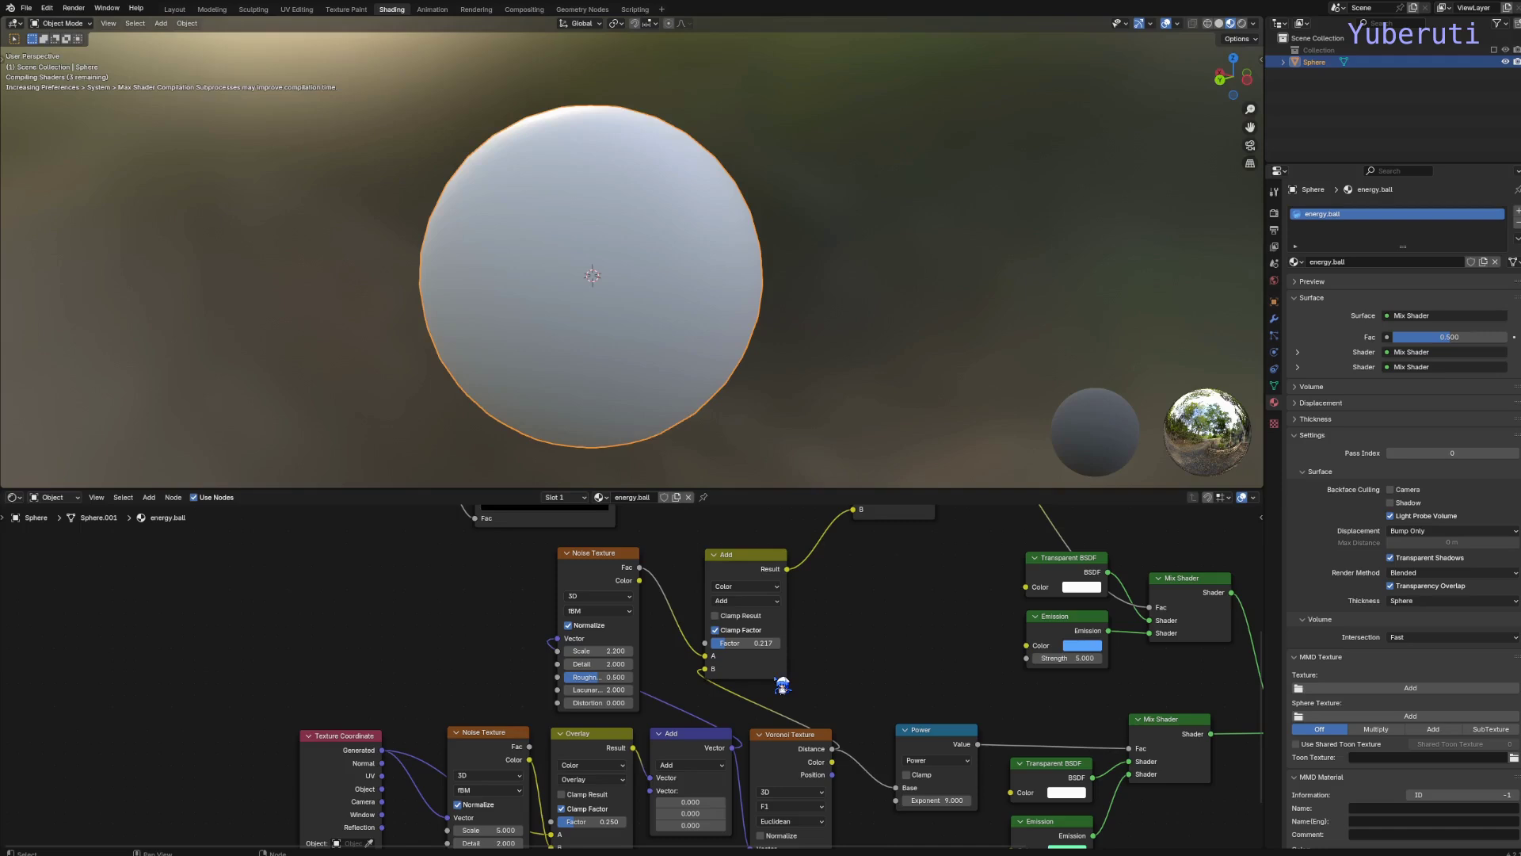
# Step: Try X and Y offsets on the vector Add node, cancelling both to keep them at 0
pyautogui.moveTo(697, 800); pyautogui.dragTo(683, 750, button='middle')
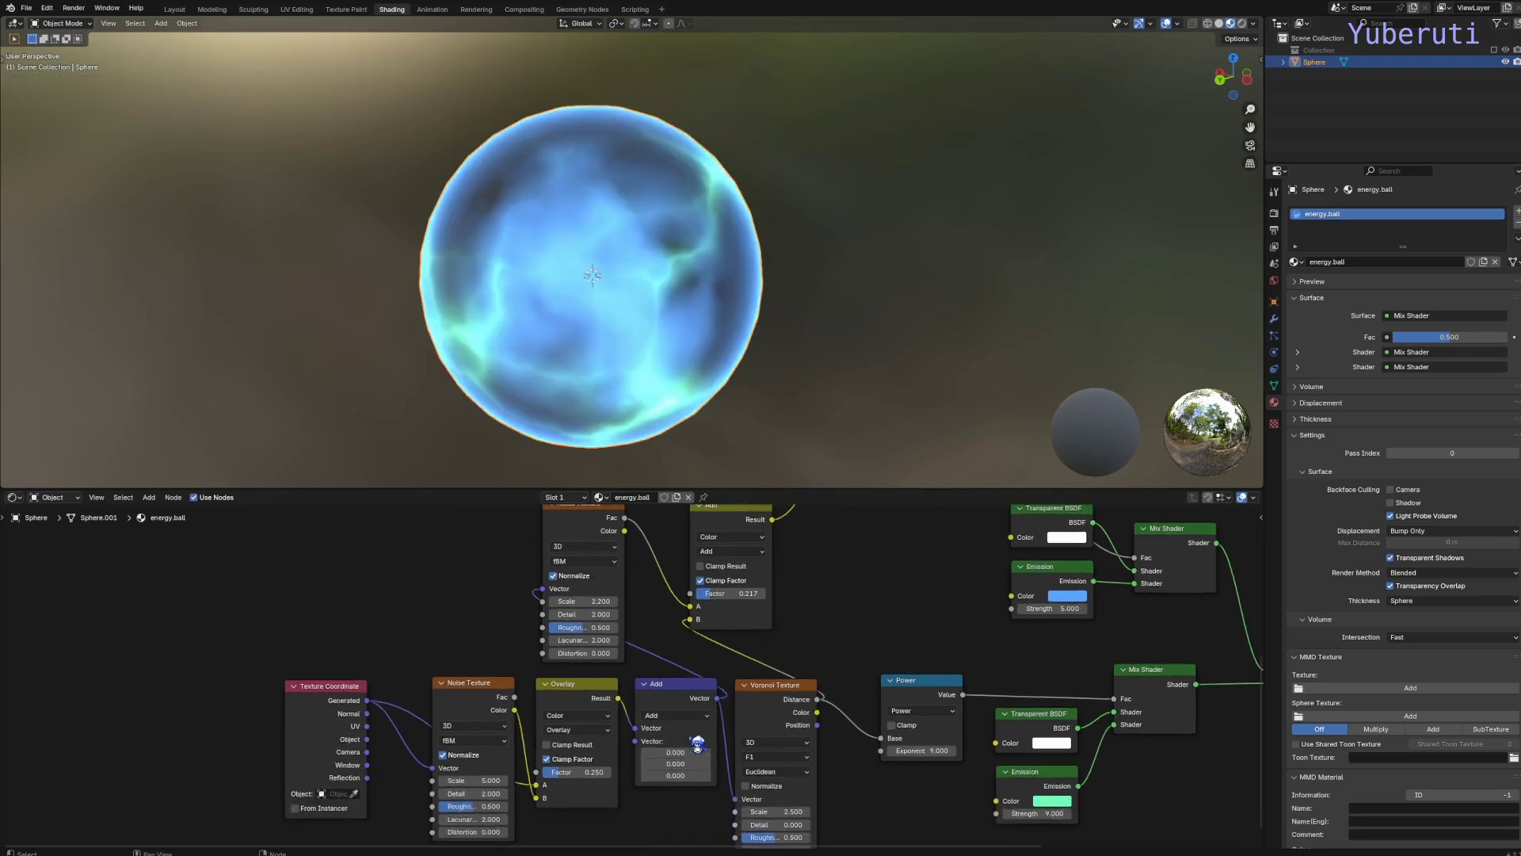
pyautogui.moveTo(675, 752); pyautogui.dragTo(785, 751)
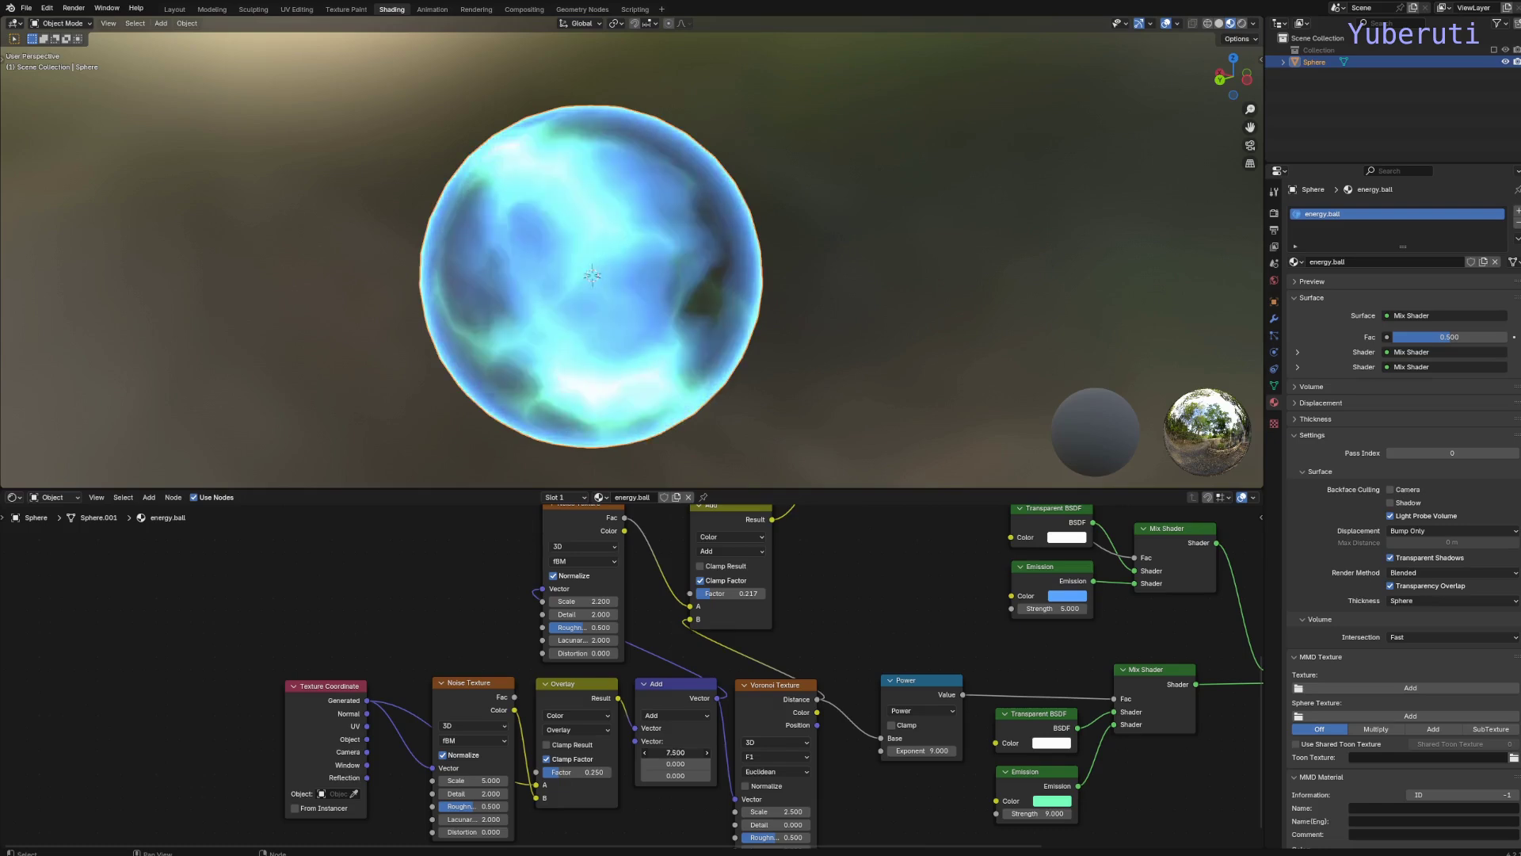
pyautogui.rightClick(678, 752)
pyautogui.moveTo(683, 760); pyautogui.dragTo(780, 761)
pyautogui.rightClick(682, 760)
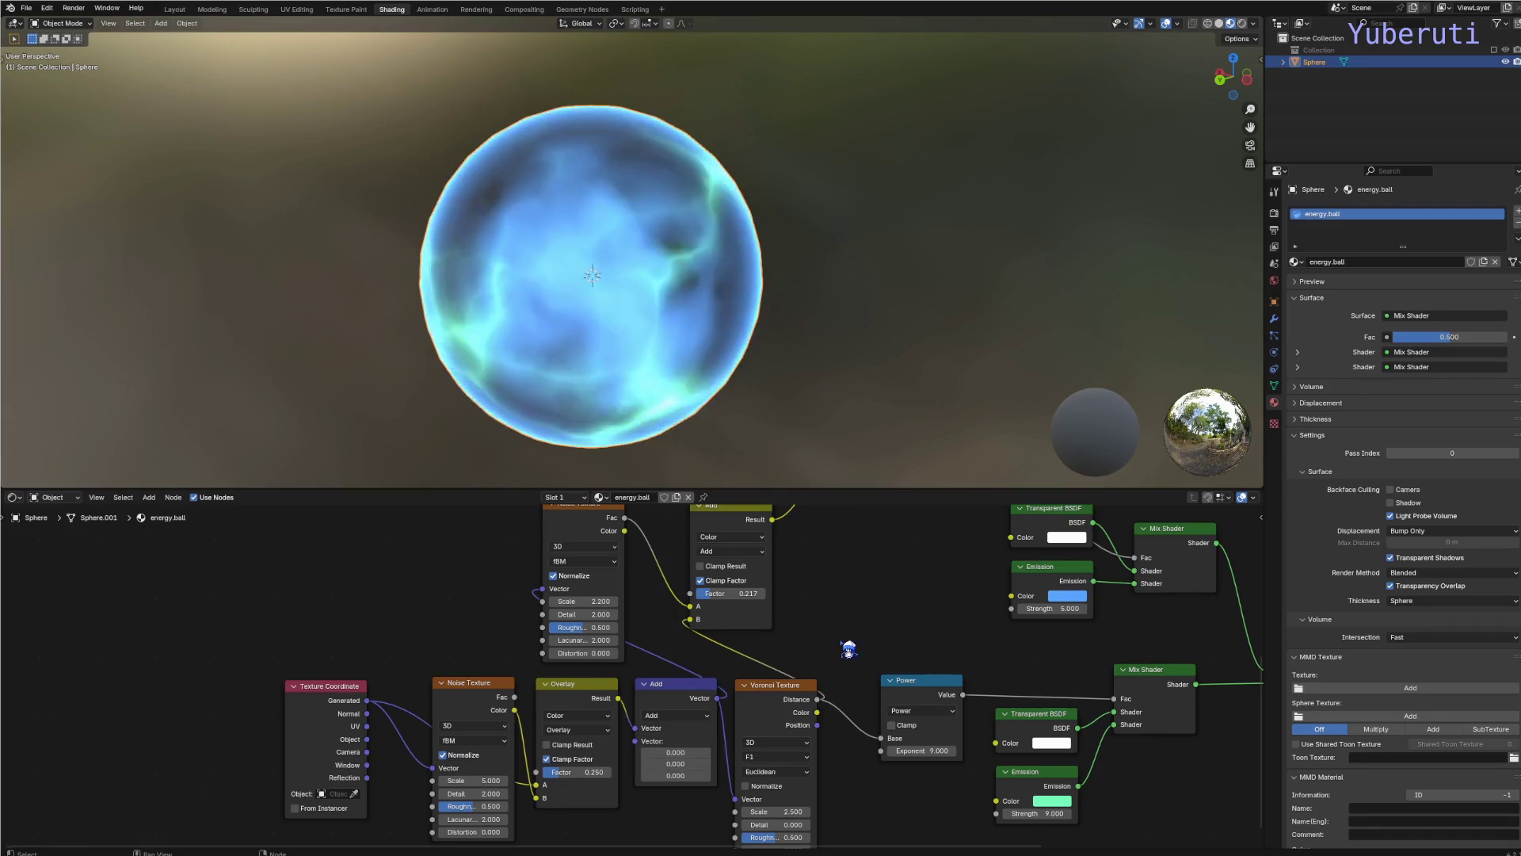
pyautogui.scroll(-3, 867, 573)
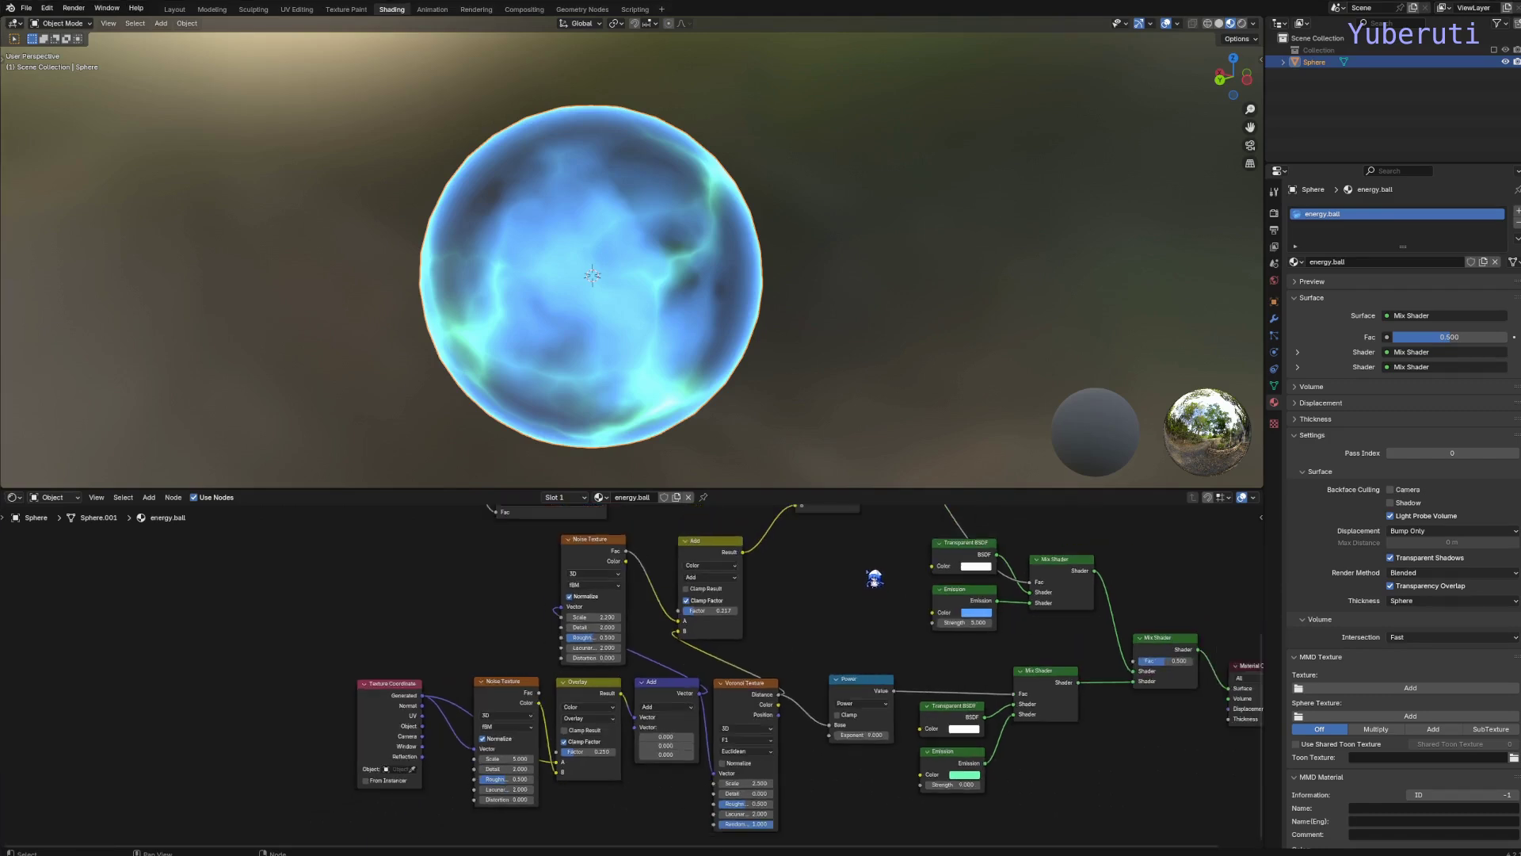
# Step: Move the Transparent BSDF and Emission nodes out of the way
pyautogui.moveTo(866, 572); pyautogui.dragTo(766, 658, button='middle')
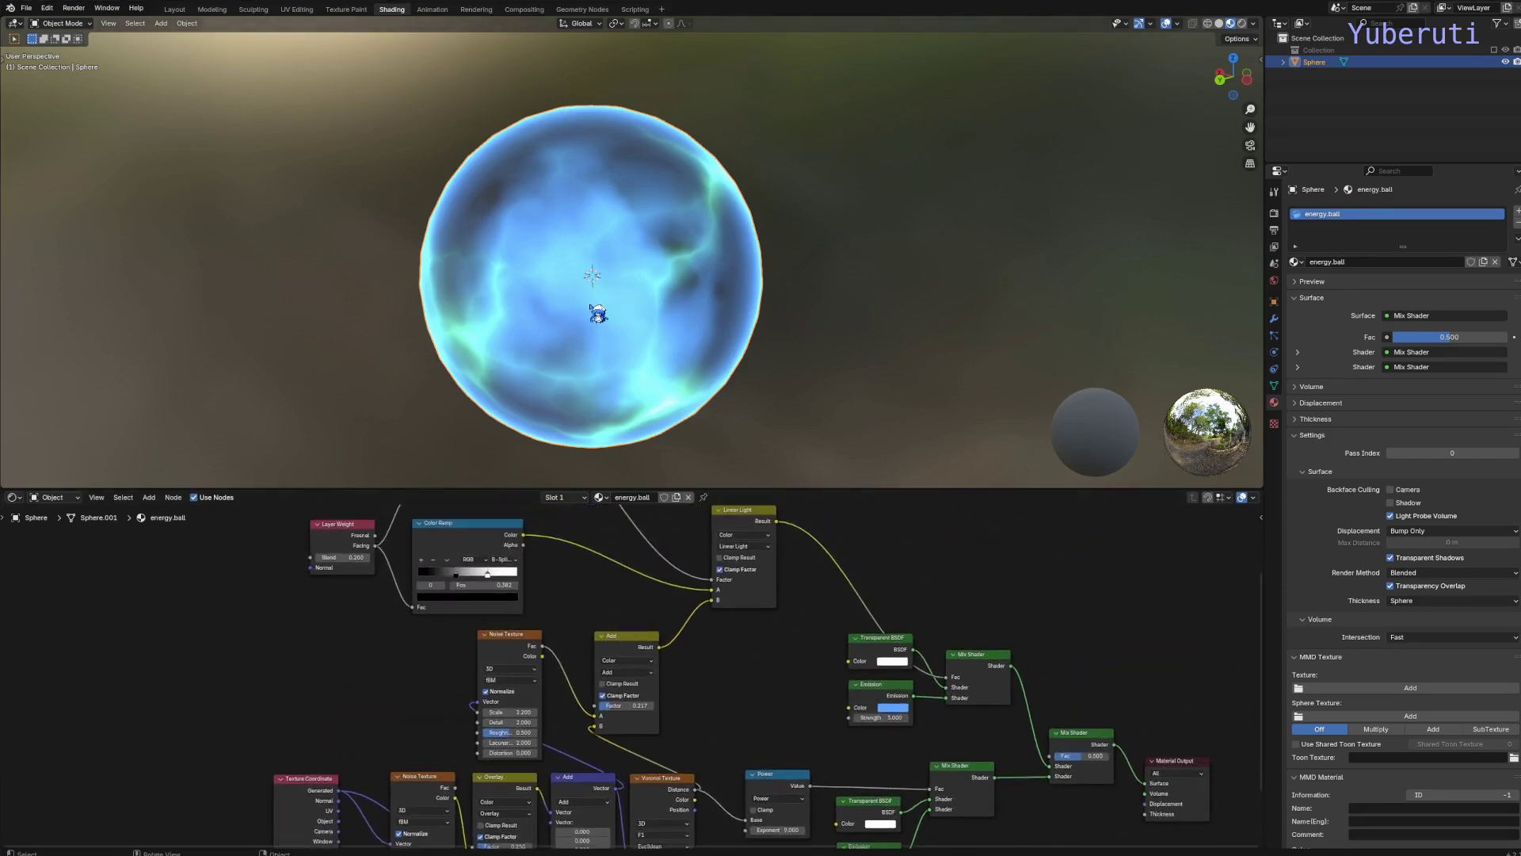
pyautogui.scroll(-1, 696, 626)
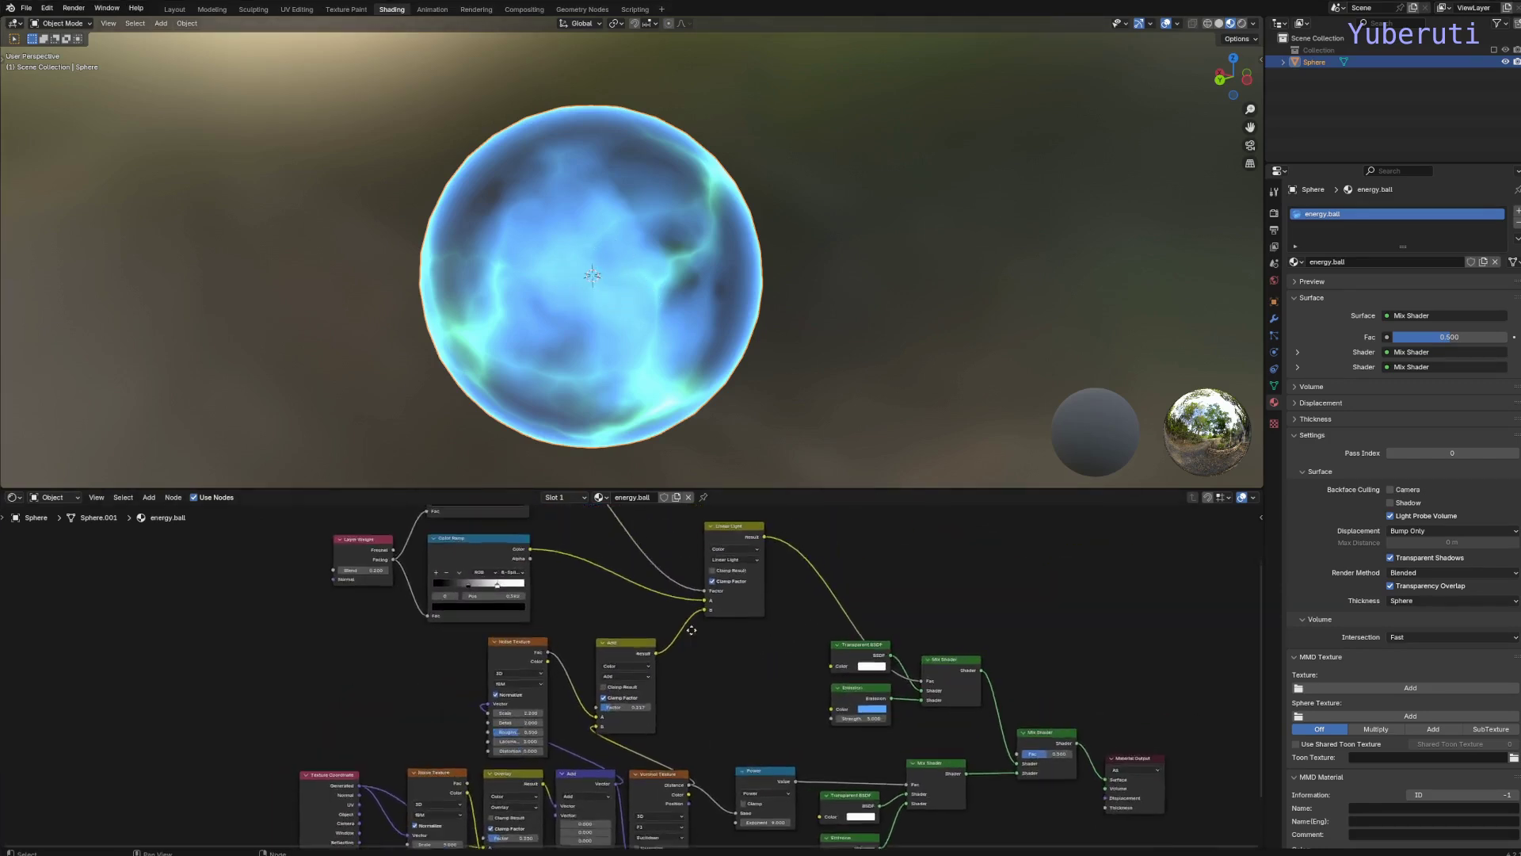
pyautogui.moveTo(699, 625); pyautogui.dragTo(665, 716, button='middle')
pyautogui.moveTo(830, 708); pyautogui.dragTo(826, 793)
pyautogui.press('g')
pyautogui.click(816, 823)
# Step: Duplicate the upper Color Ramp above Linear Light and feed it Layer Weight's Facing output
pyautogui.click(701, 634)
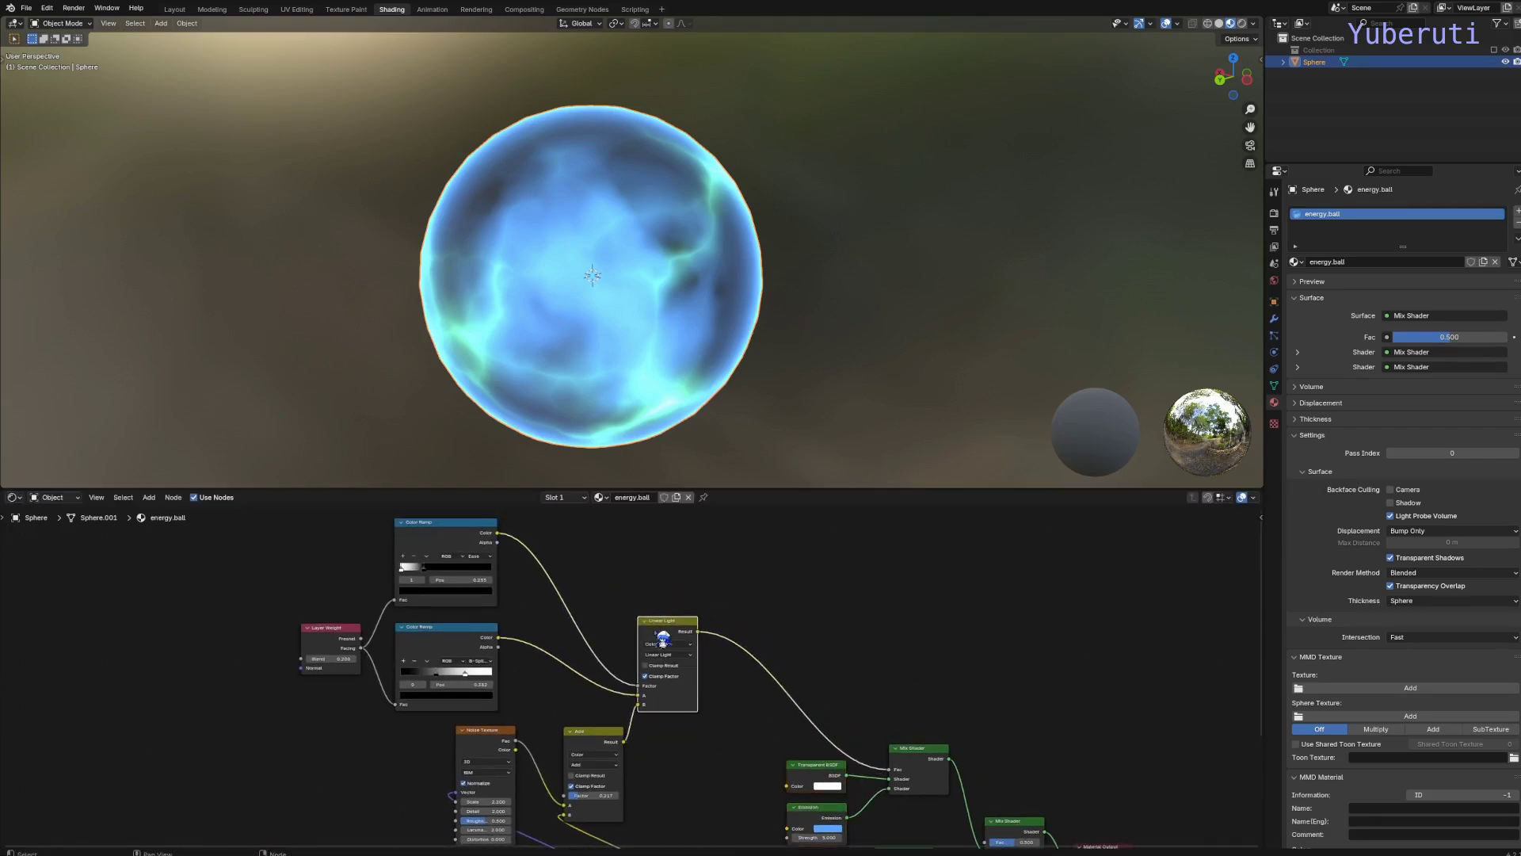
pyautogui.click(459, 550)
pyautogui.hotkey('shift', 'd')
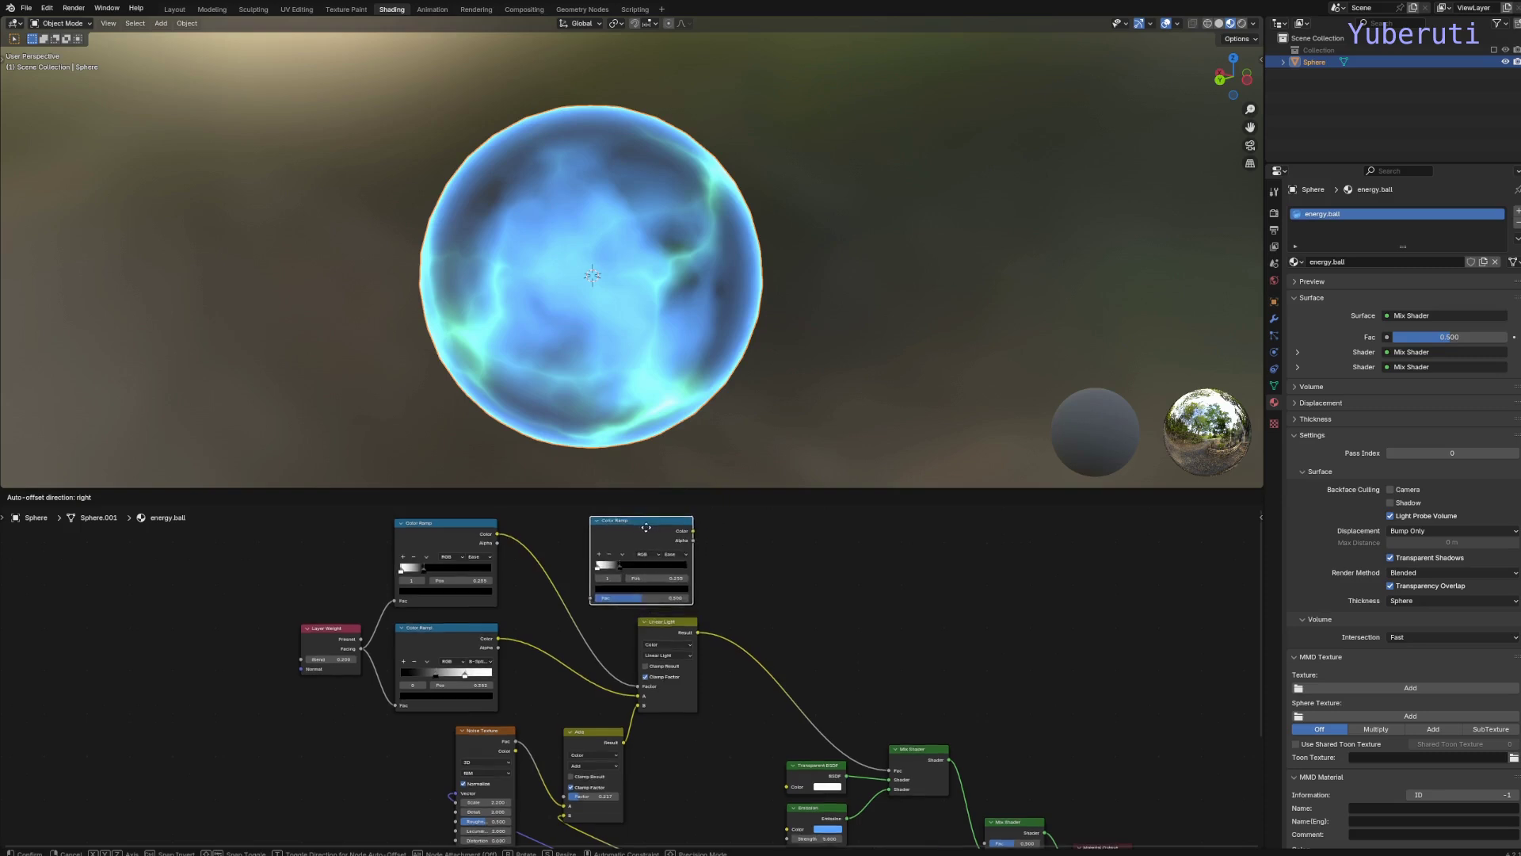
pyautogui.click(661, 530)
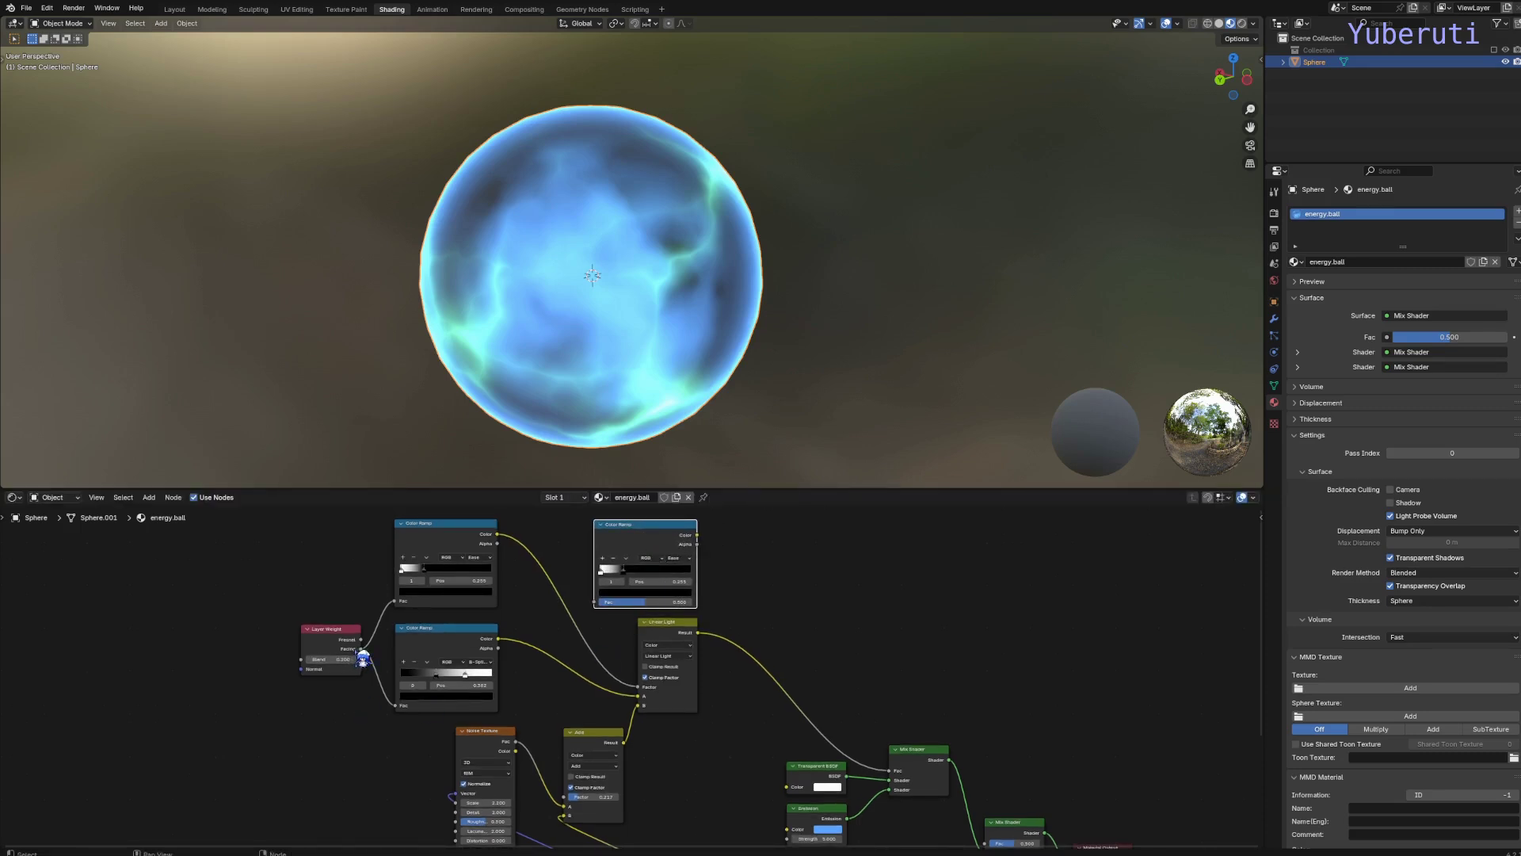
pyautogui.moveTo(362, 650); pyautogui.dragTo(595, 602)
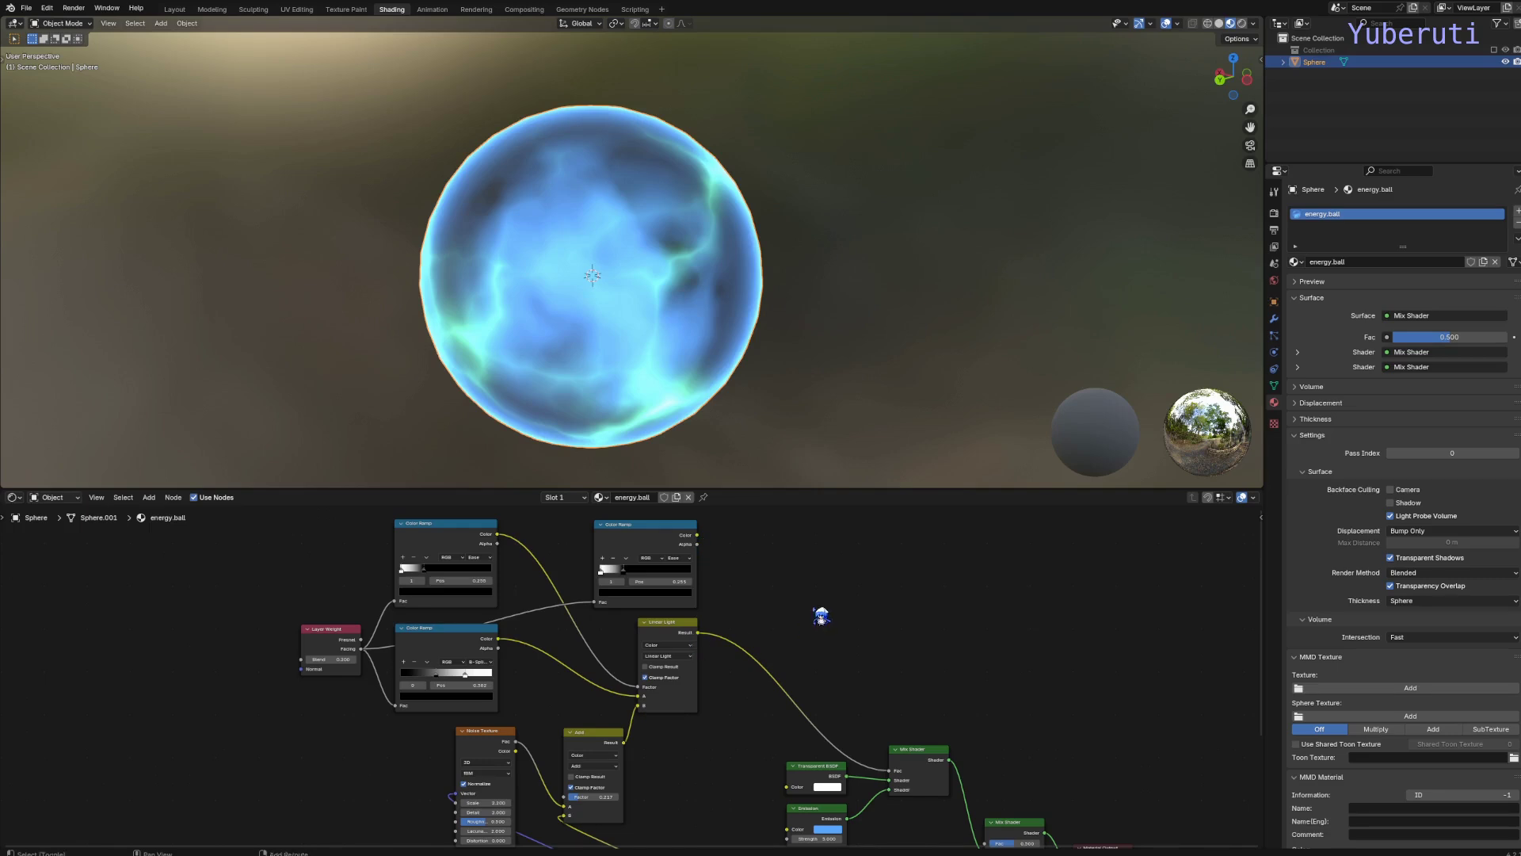
# Step: Add a Mix Color node in Add mode, fed by the new ramp and driving the Mix Shader factor
pyautogui.hotkey('shift', 'a')
pyautogui.click(868, 666)
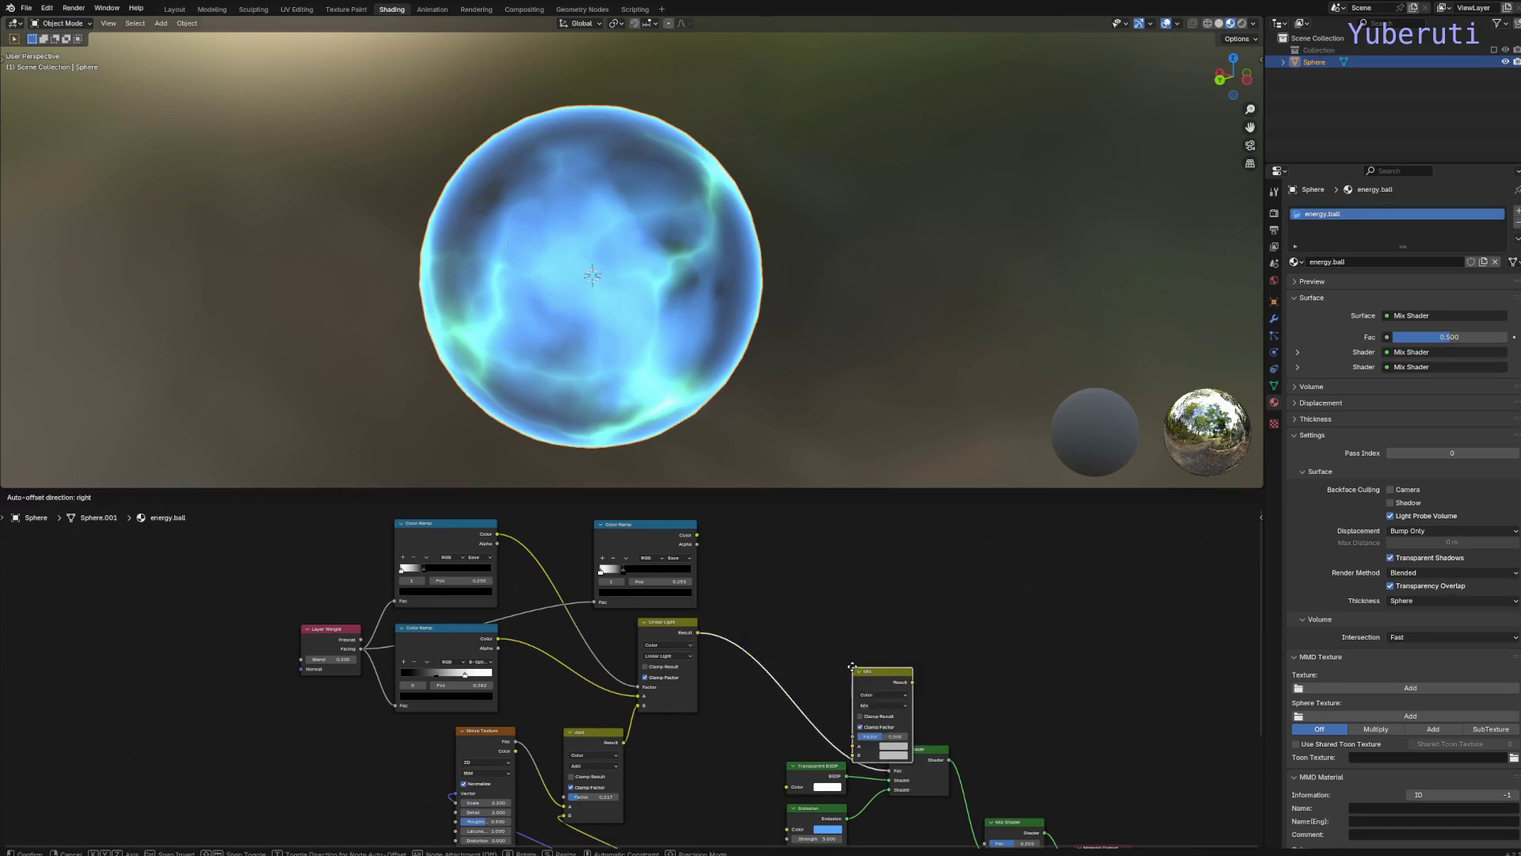
pyautogui.click(820, 606)
pyautogui.click(808, 593)
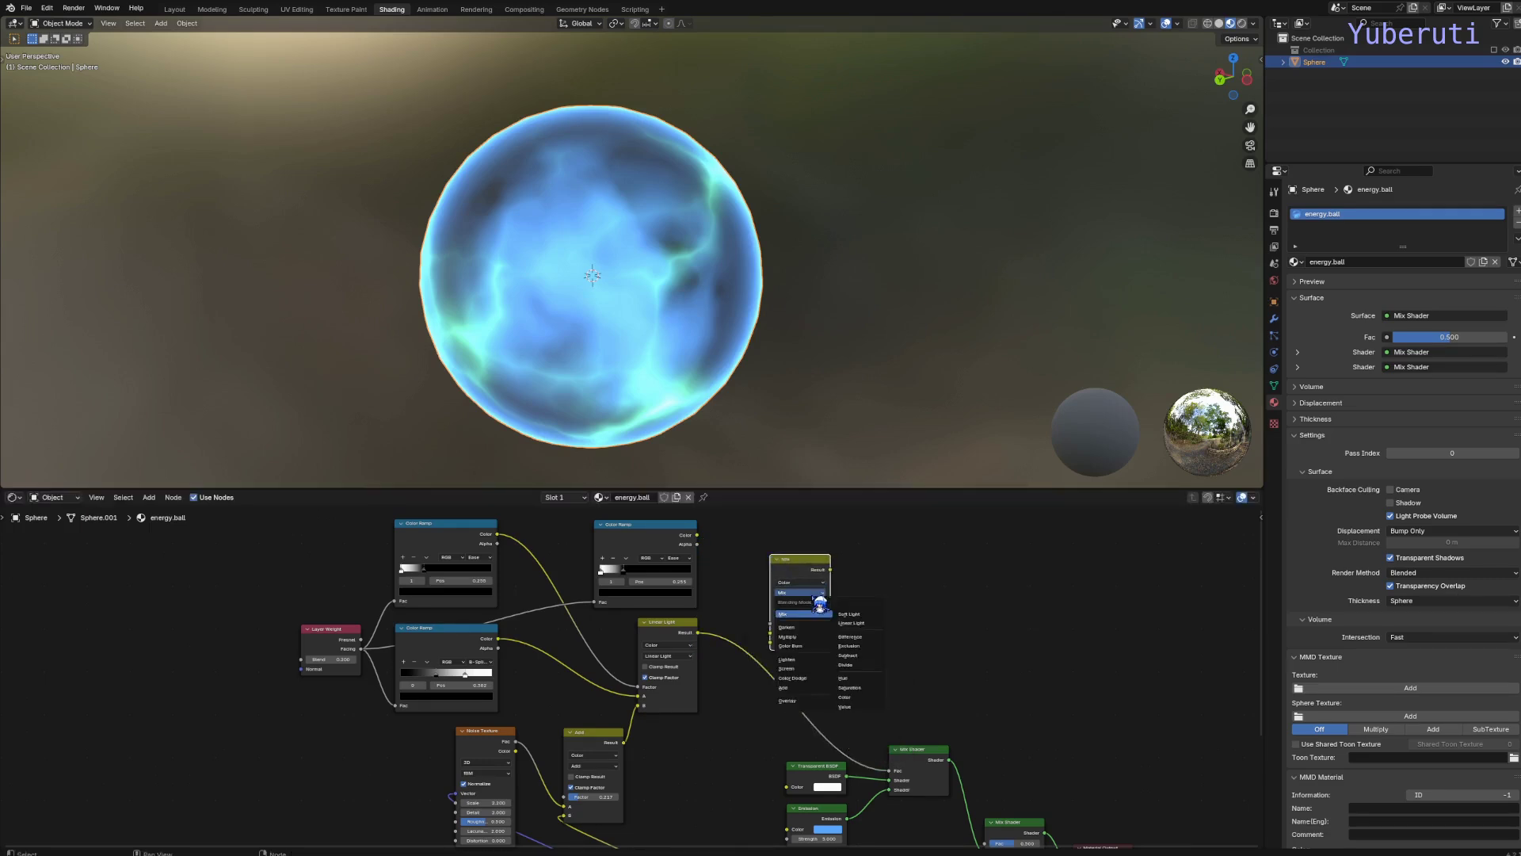
pyautogui.click(800, 682)
pyautogui.moveTo(702, 536); pyautogui.dragTo(770, 641)
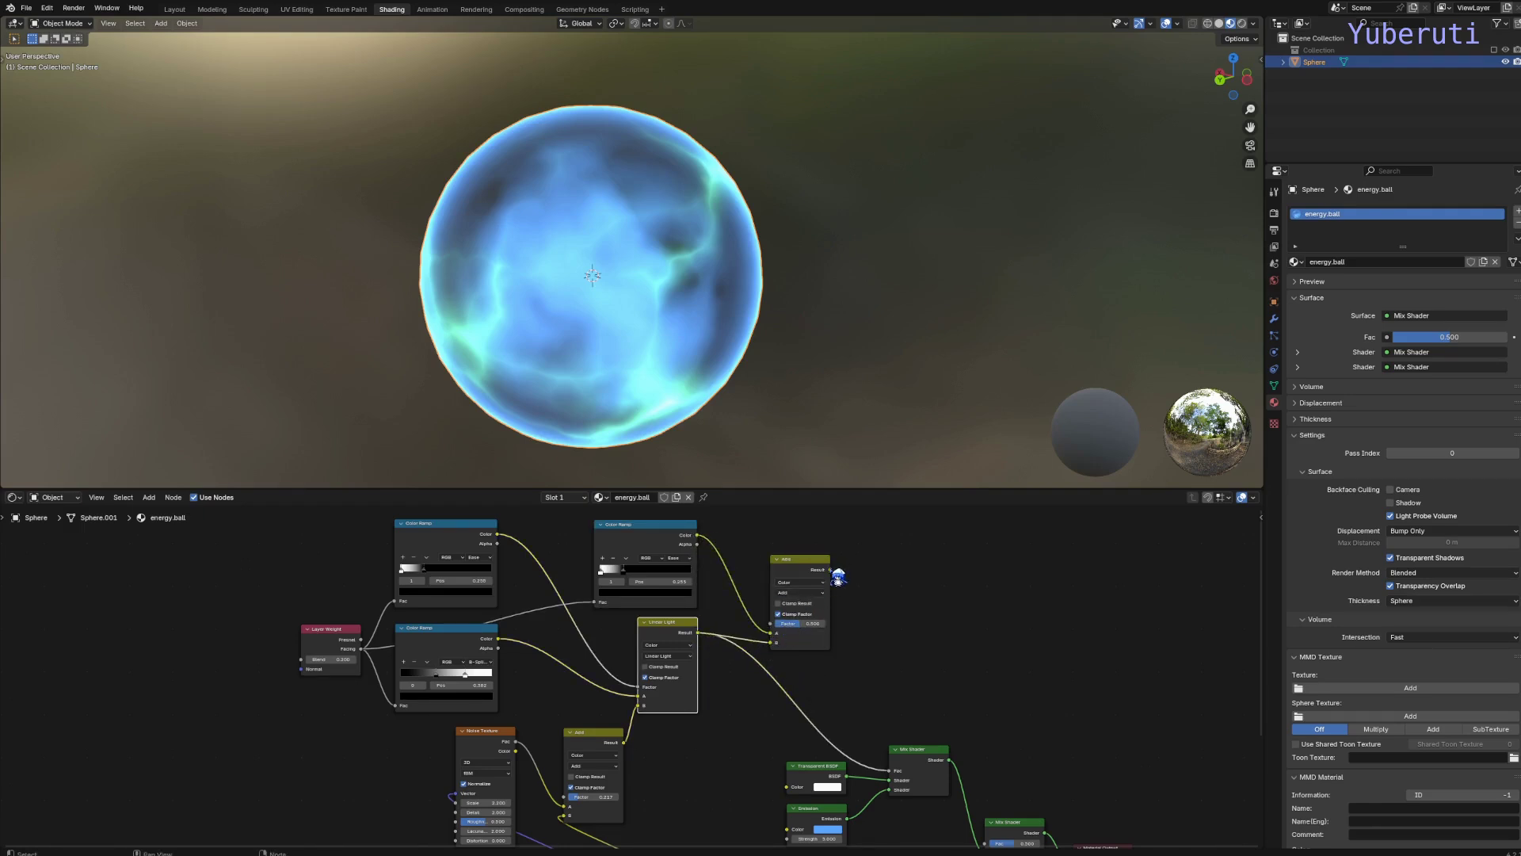
pyautogui.moveTo(838, 577); pyautogui.dragTo(901, 782)
# Step: Set the Add node's factor to 1.000, enable Clamp Factor, and slide the ramp stop to 0.014
pyautogui.scroll(2, 772, 602)
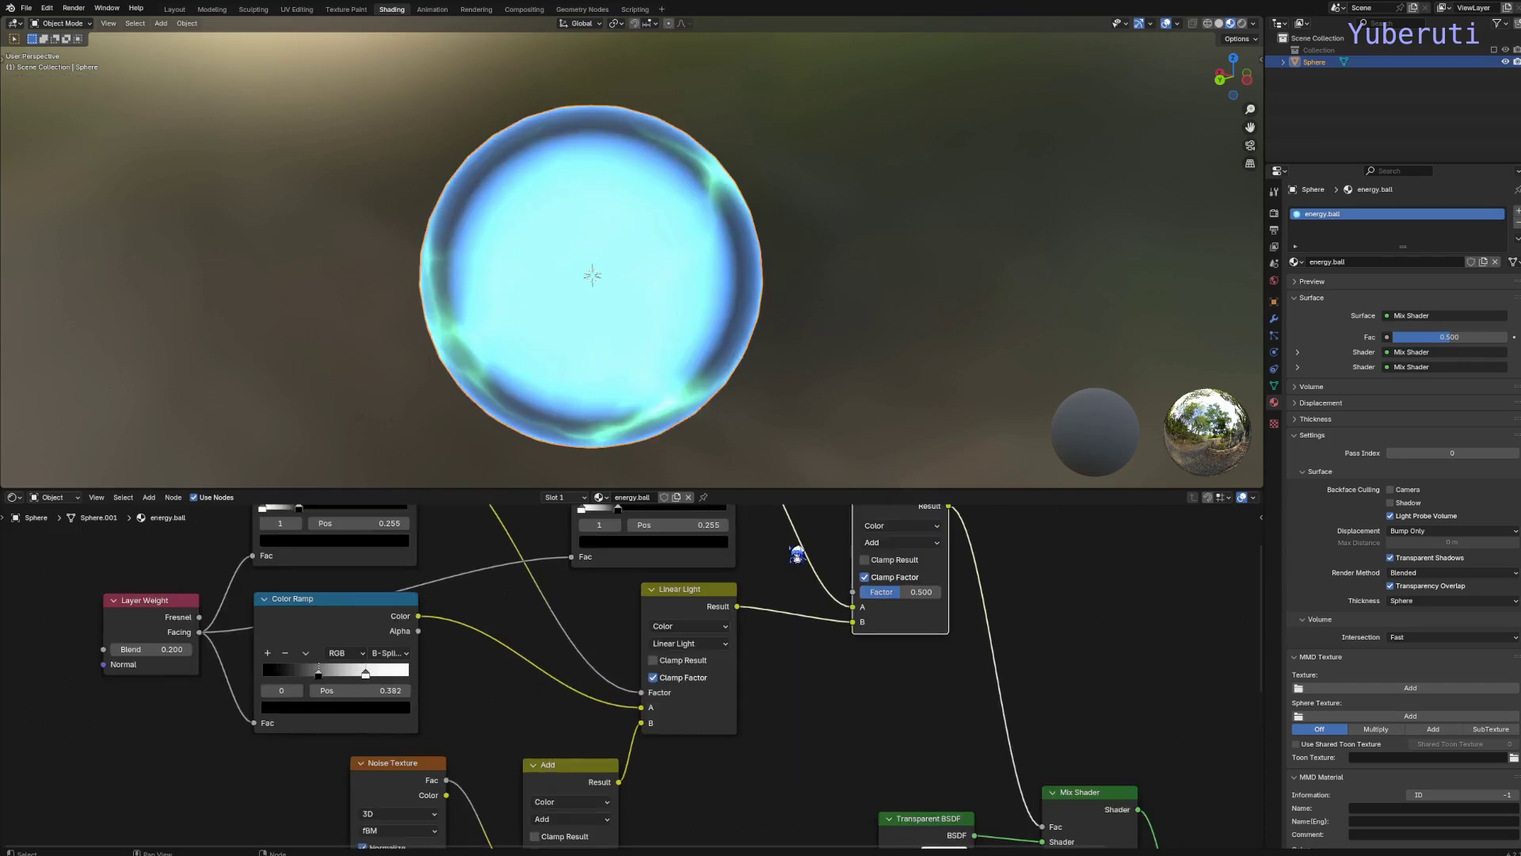
pyautogui.moveTo(797, 554); pyautogui.dragTo(643, 634, button='middle')
pyautogui.moveTo(751, 679); pyautogui.dragTo(797, 679)
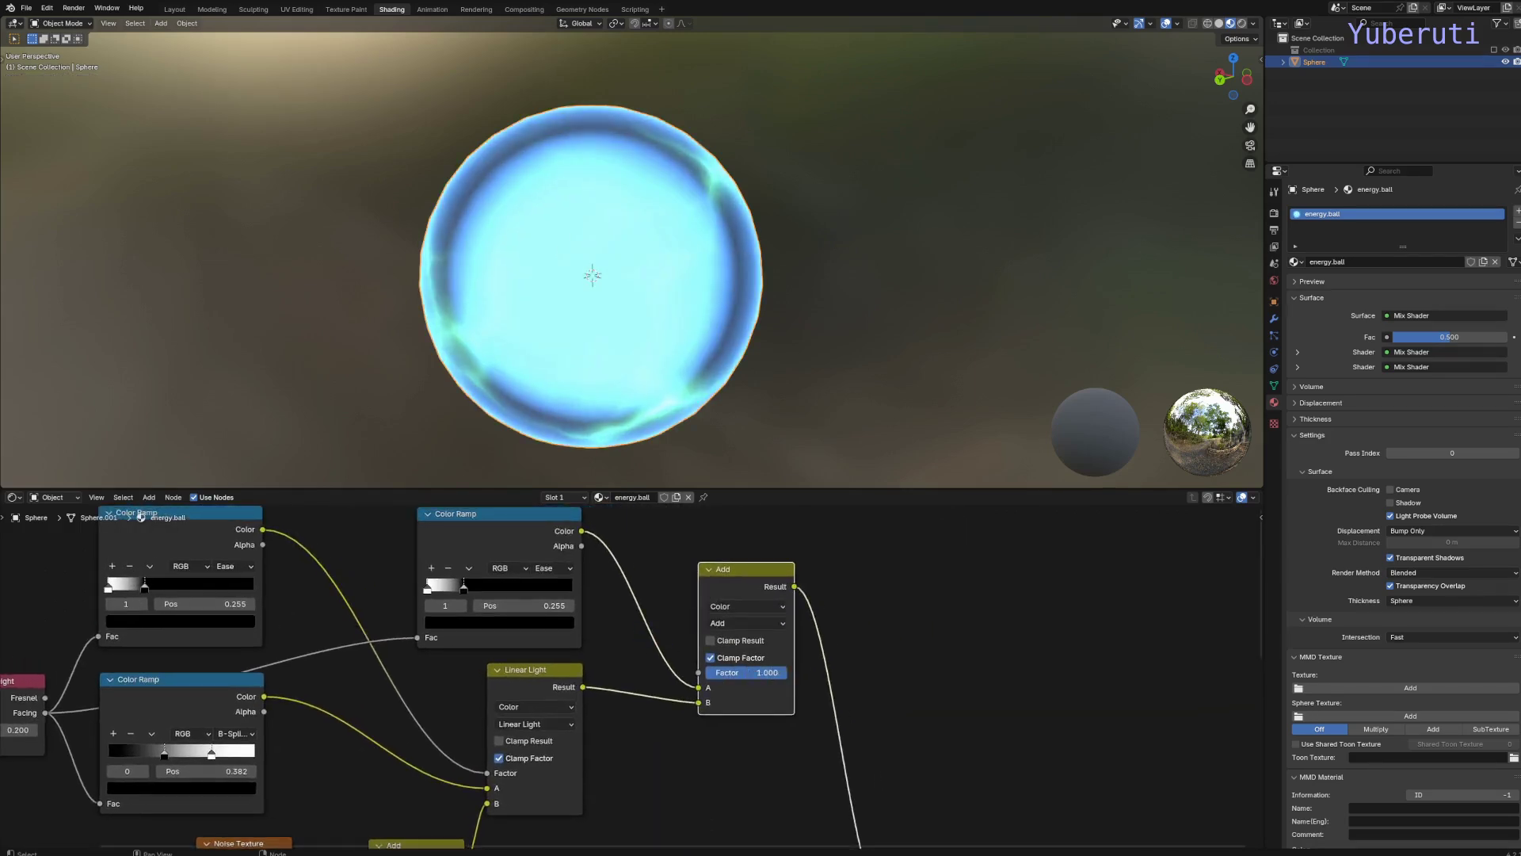
pyautogui.click(711, 656)
pyautogui.moveTo(598, 604); pyautogui.dragTo(701, 636, button='middle')
pyautogui.moveTo(566, 620); pyautogui.dragTo(541, 638)
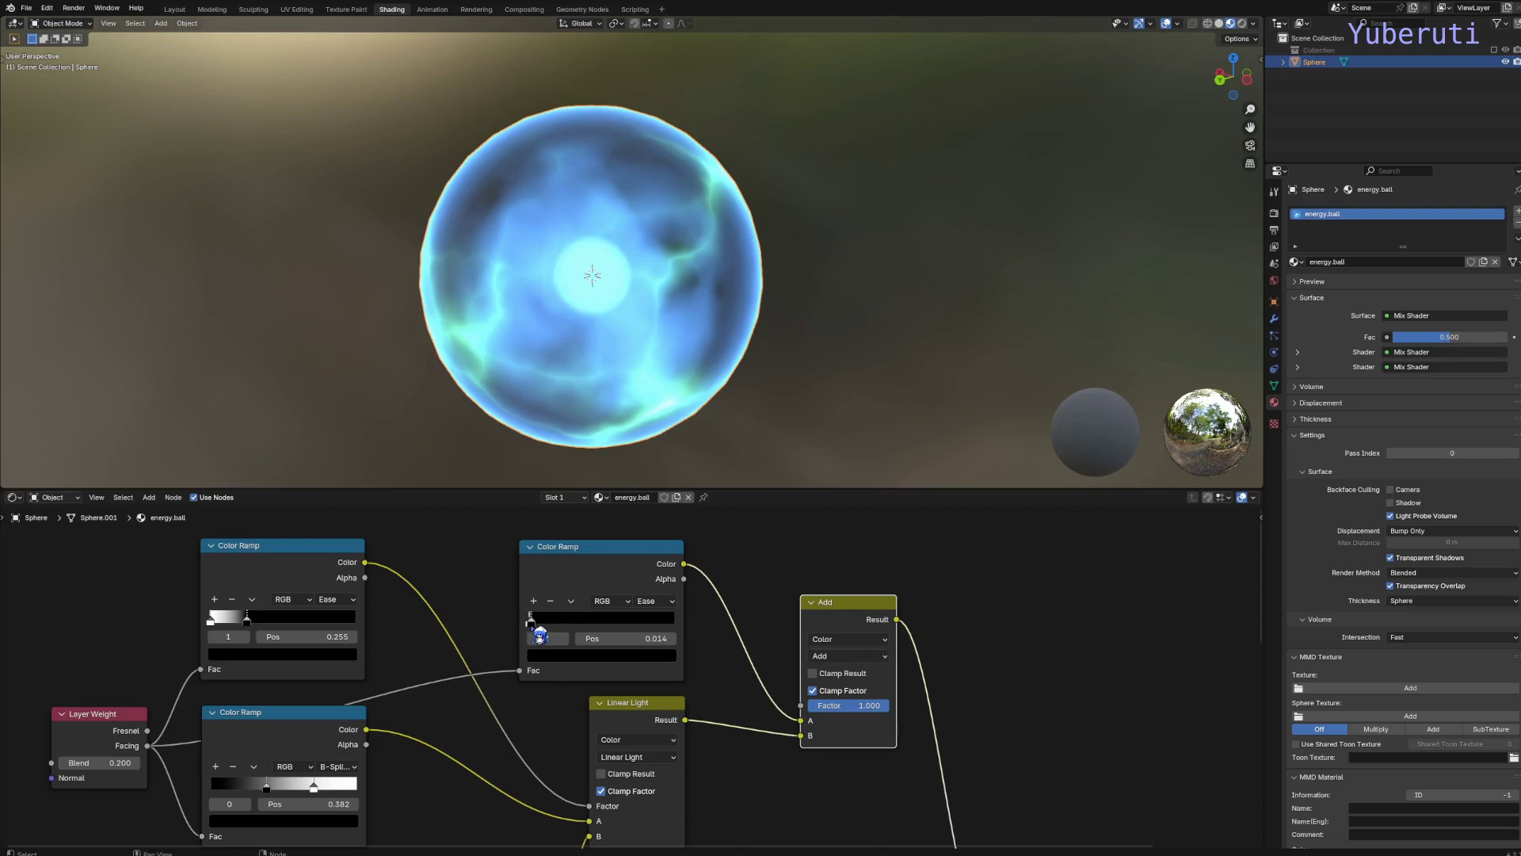
# Step: Raise the ramp's dark stop Value to about 0.033 and fine-tune its position
pyautogui.click(625, 657)
pyautogui.scroll(5, 598, 517)
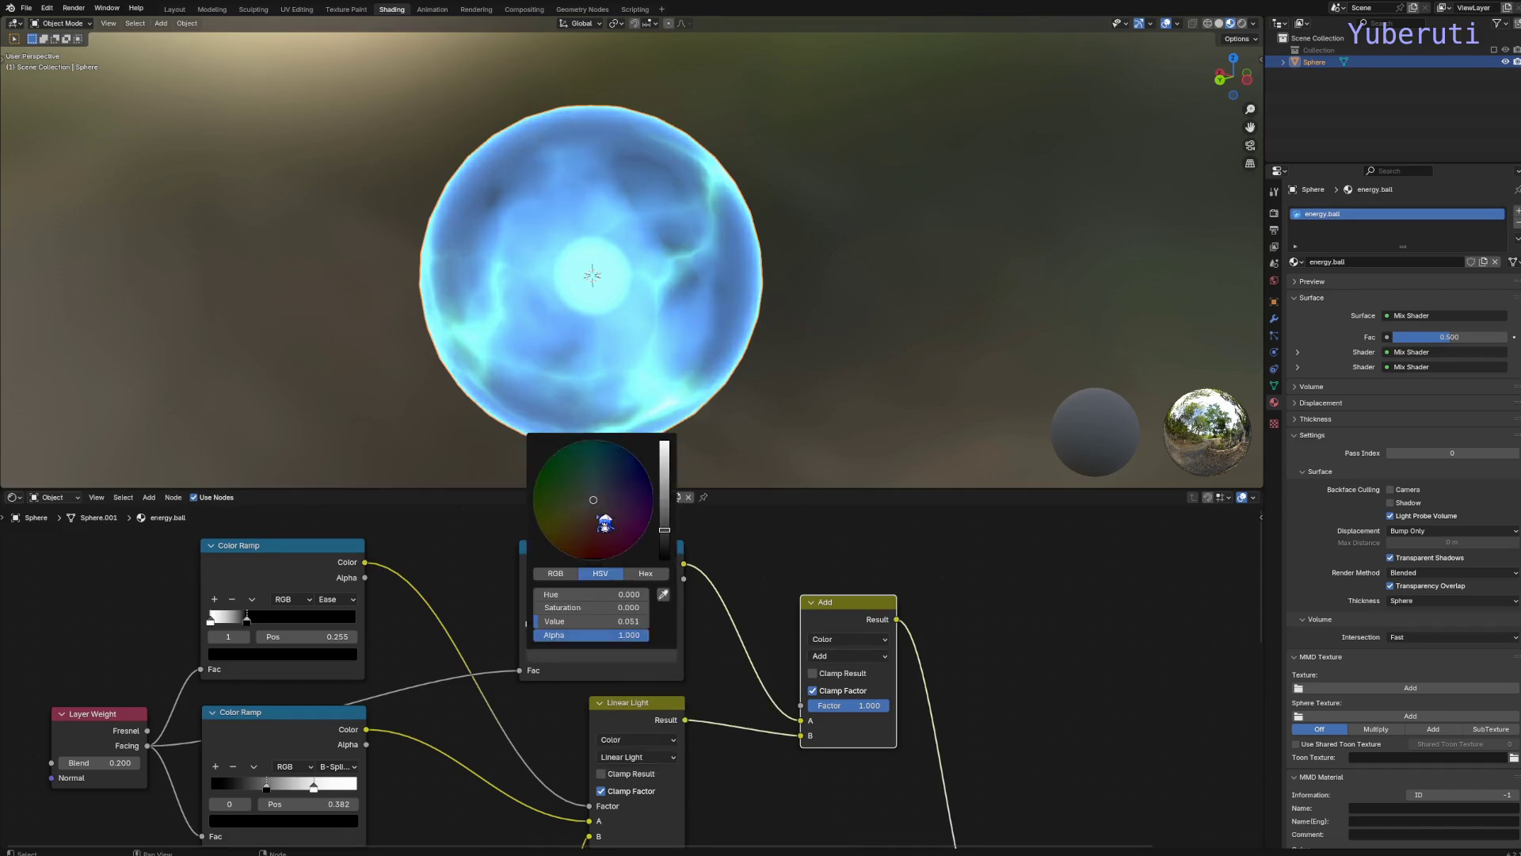
pyautogui.scroll(-2, 605, 523)
pyautogui.scroll(1, 604, 523)
pyautogui.scroll(-1, 604, 523)
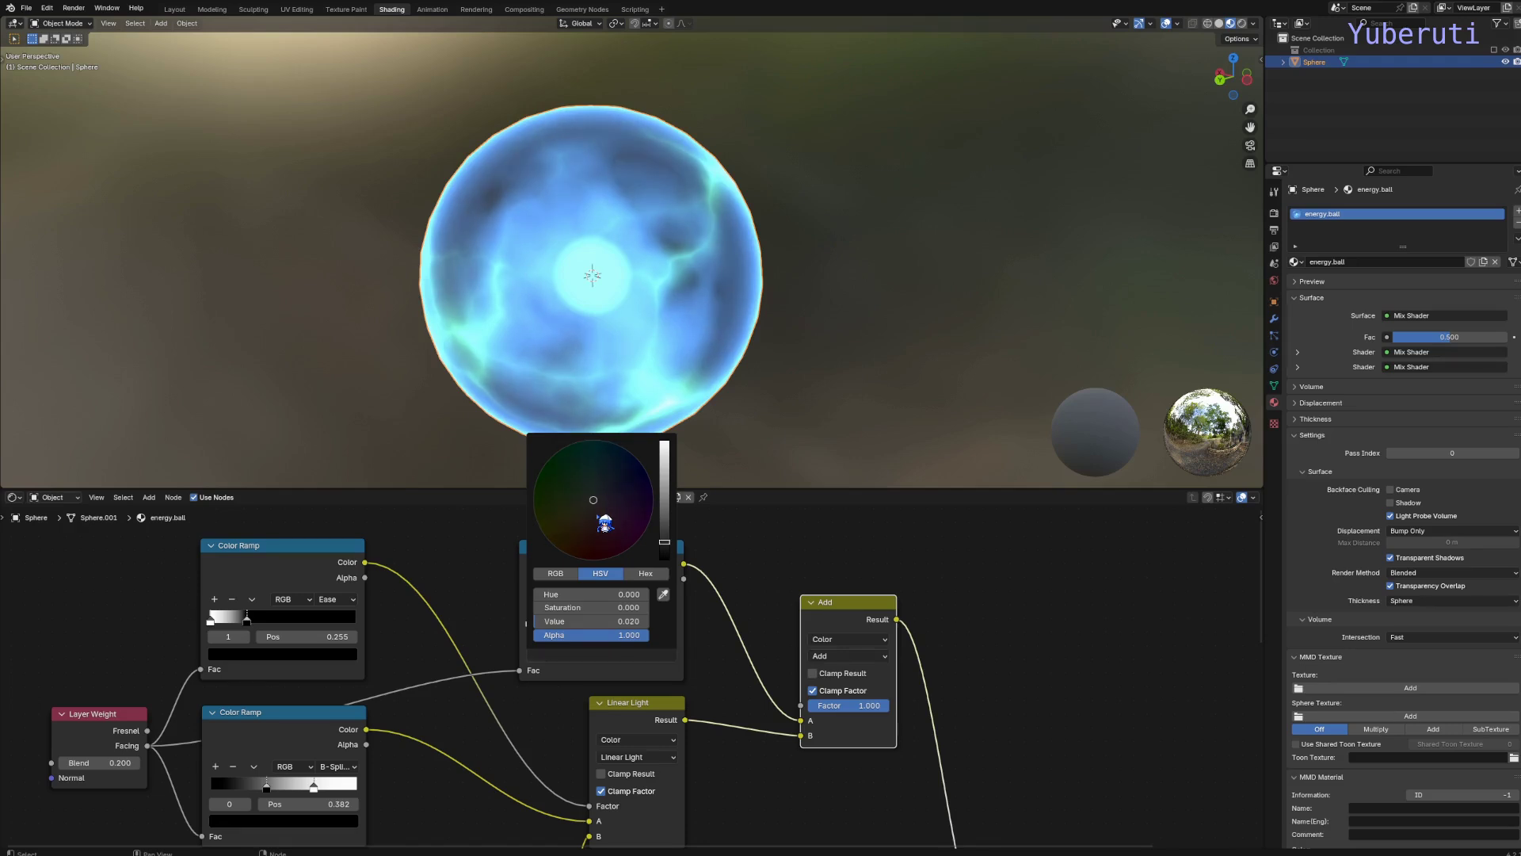
pyautogui.scroll(1, 604, 523)
pyautogui.scroll(1, 604, 523)
pyautogui.scroll(-1, 604, 523)
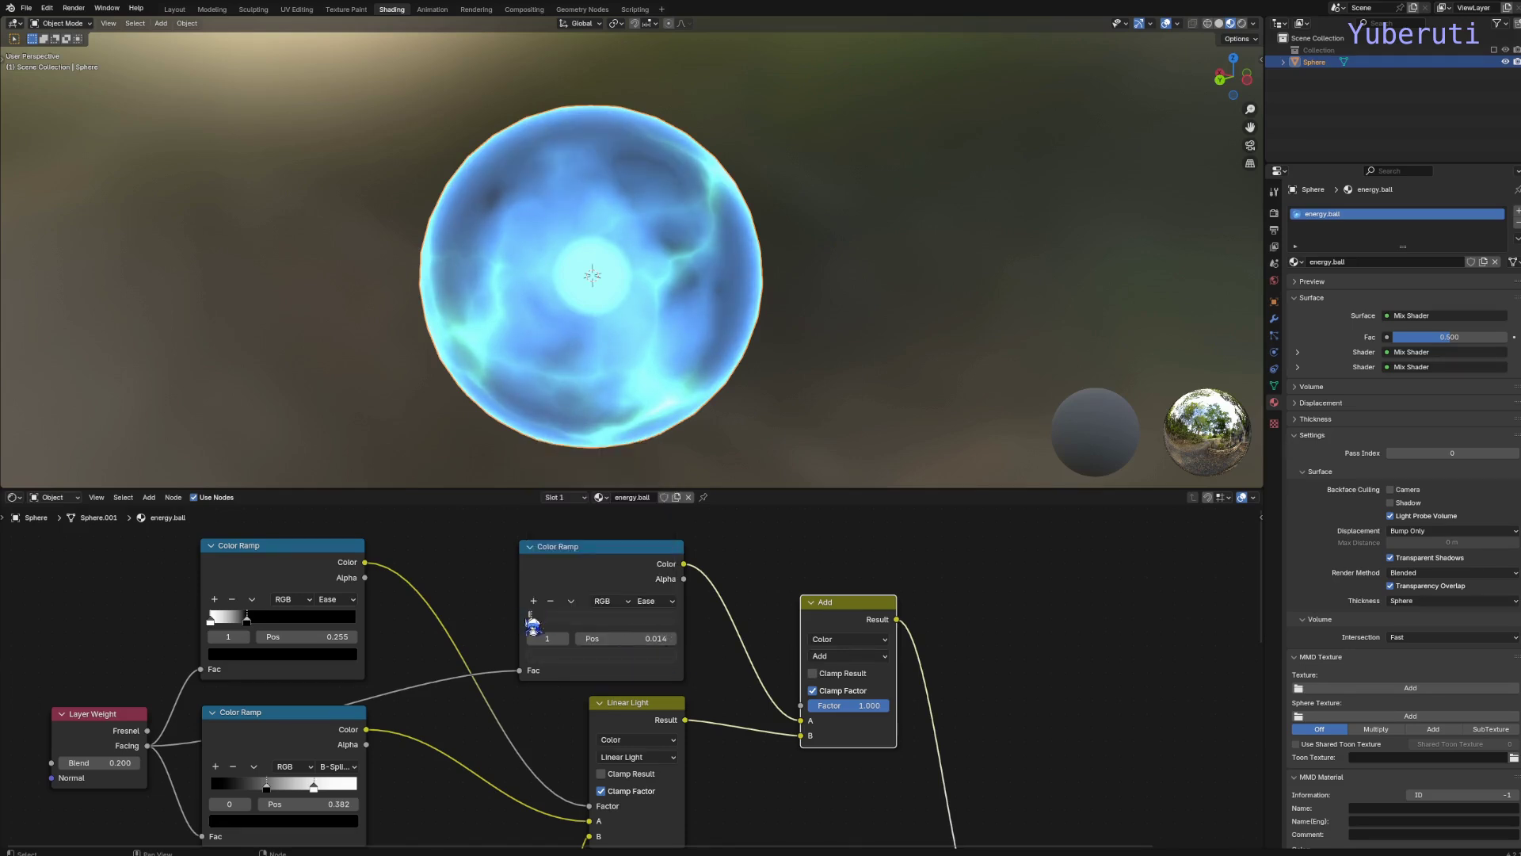
pyautogui.moveTo(536, 623); pyautogui.dragTo(535, 623)
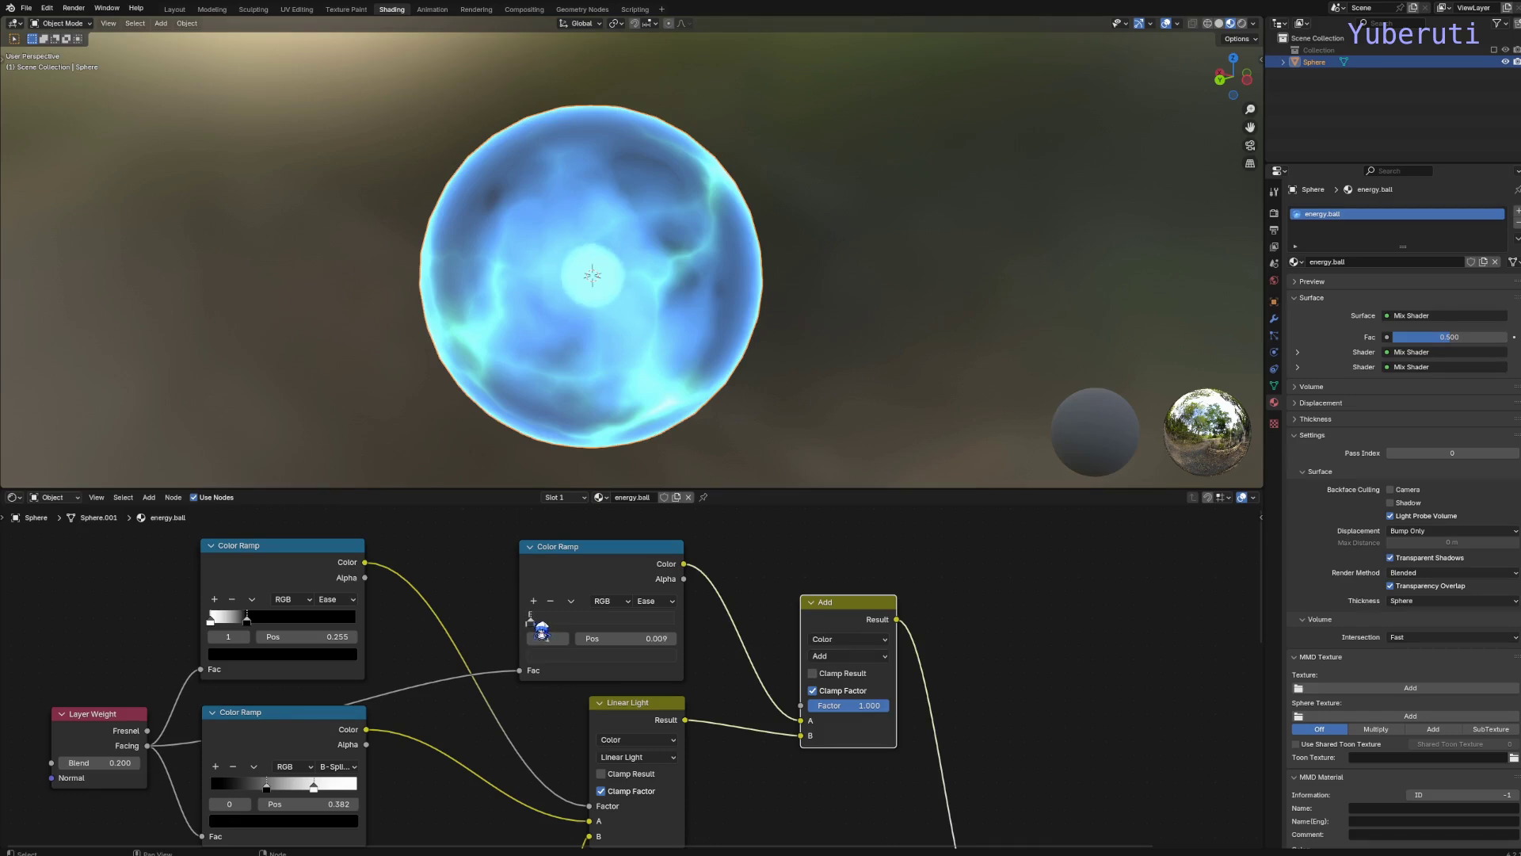
# Step: Set the ramp interpolation to Cardinal and nudge the stop to about 0.023
pyautogui.click(647, 602)
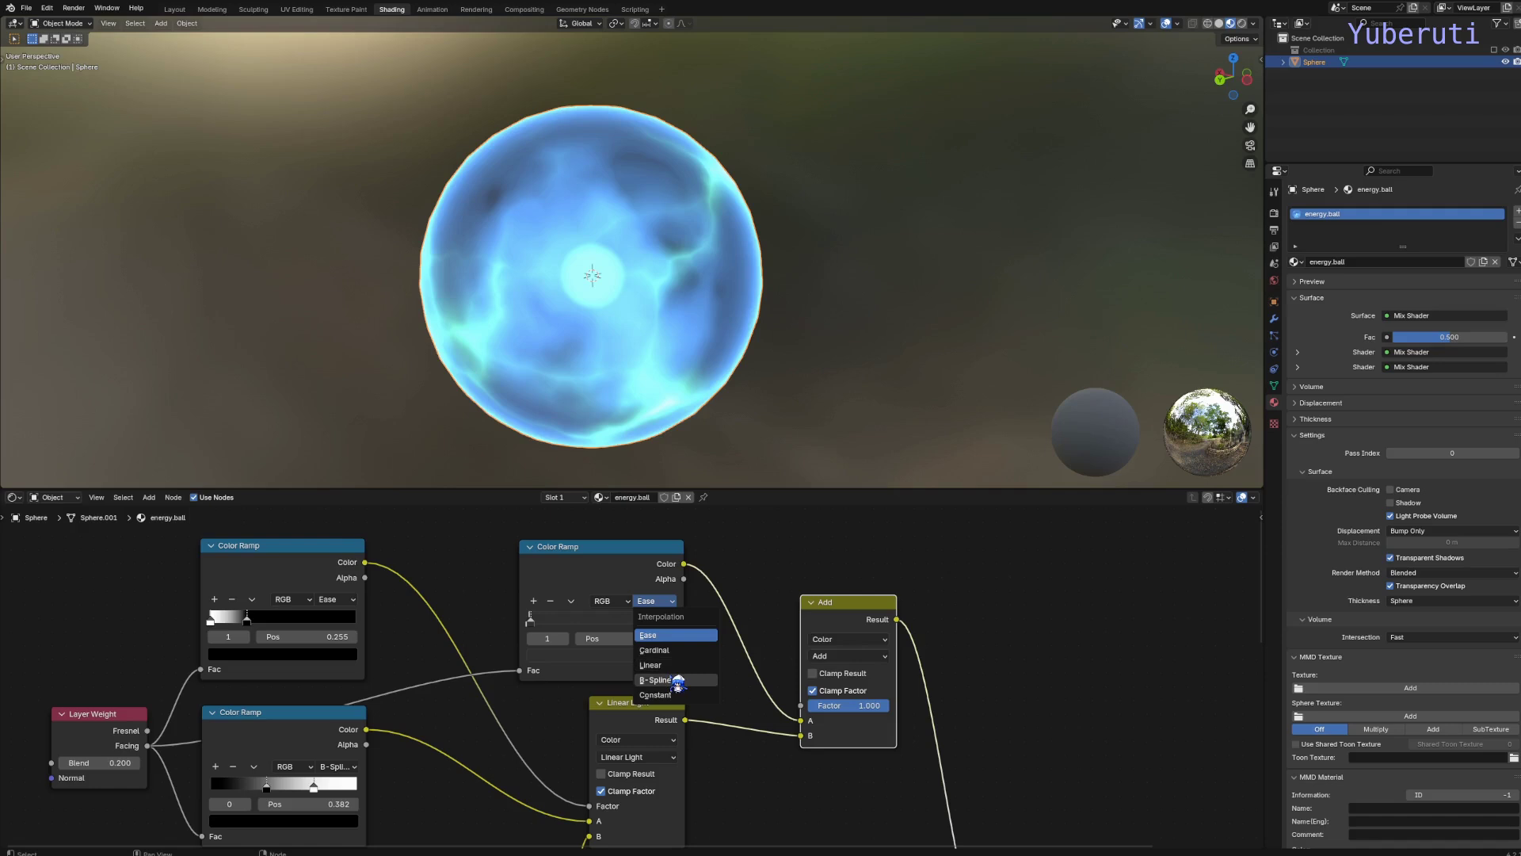
pyautogui.click(679, 652)
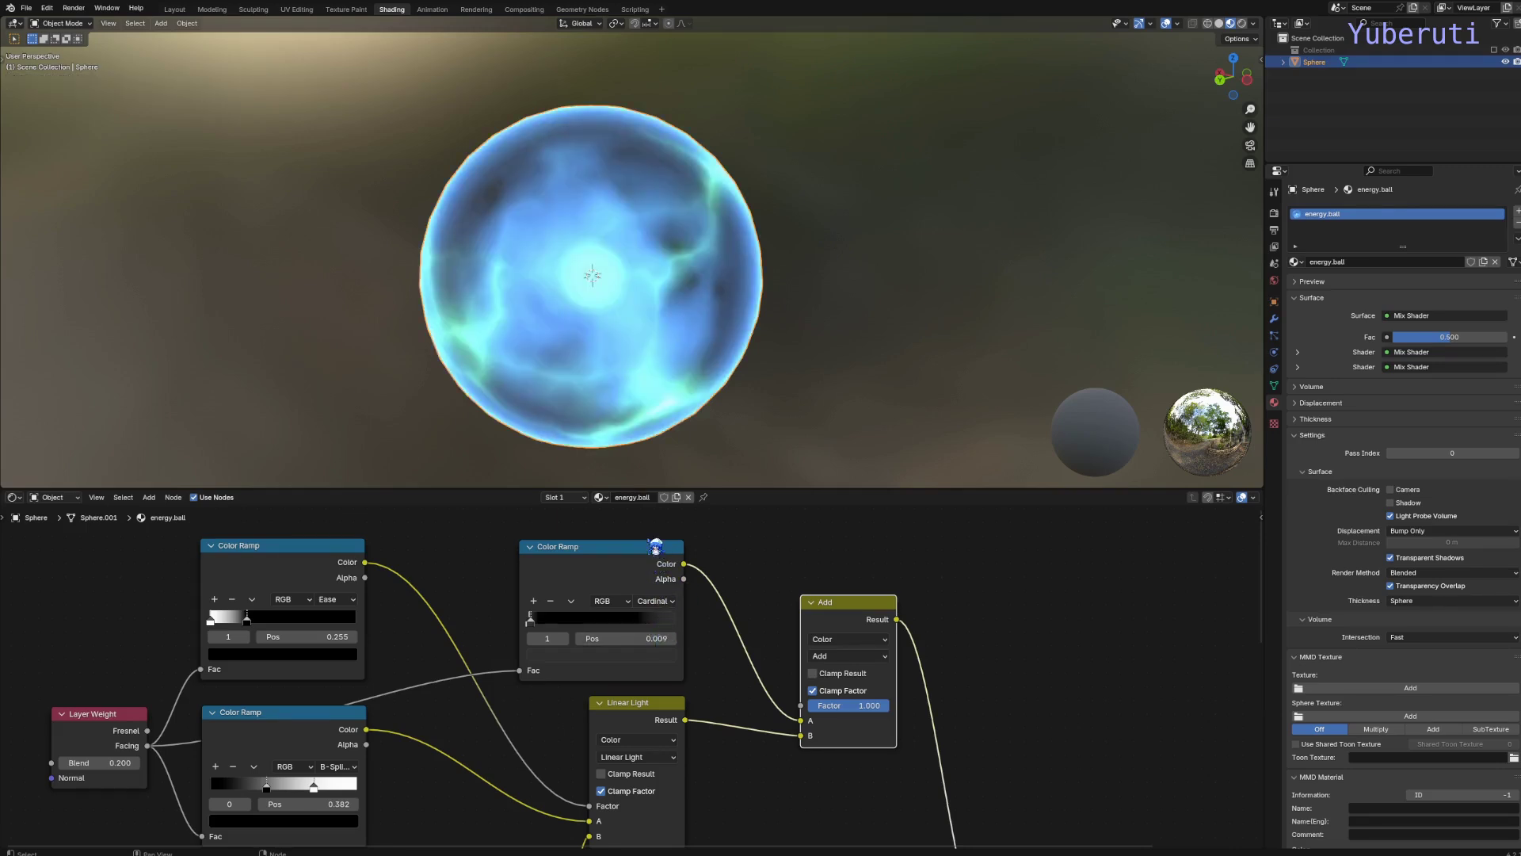
pyautogui.moveTo(538, 627); pyautogui.dragTo(542, 628)
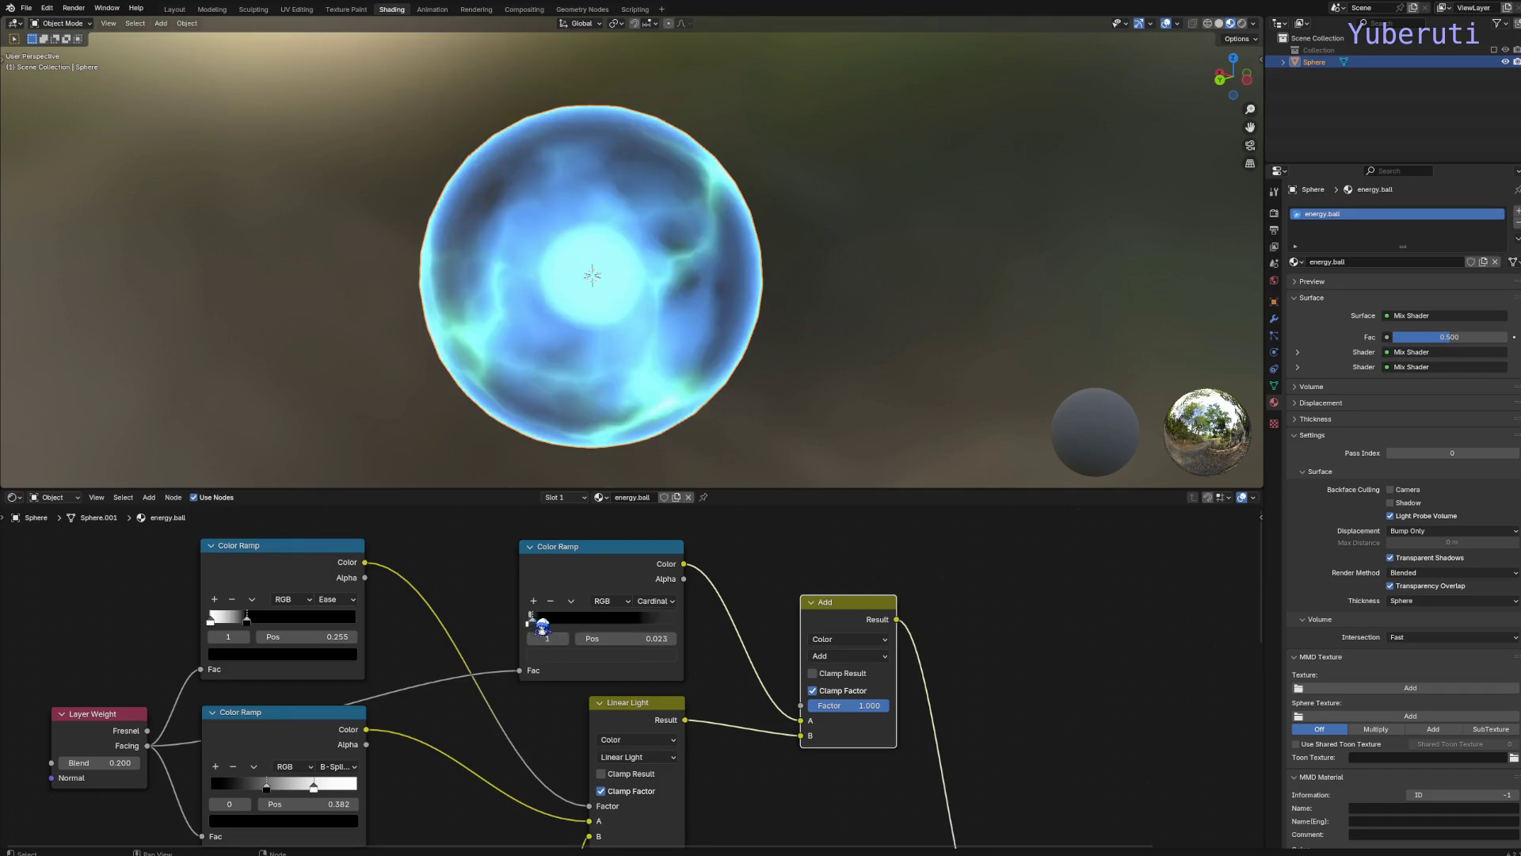
pyautogui.scroll(-6, 541, 627)
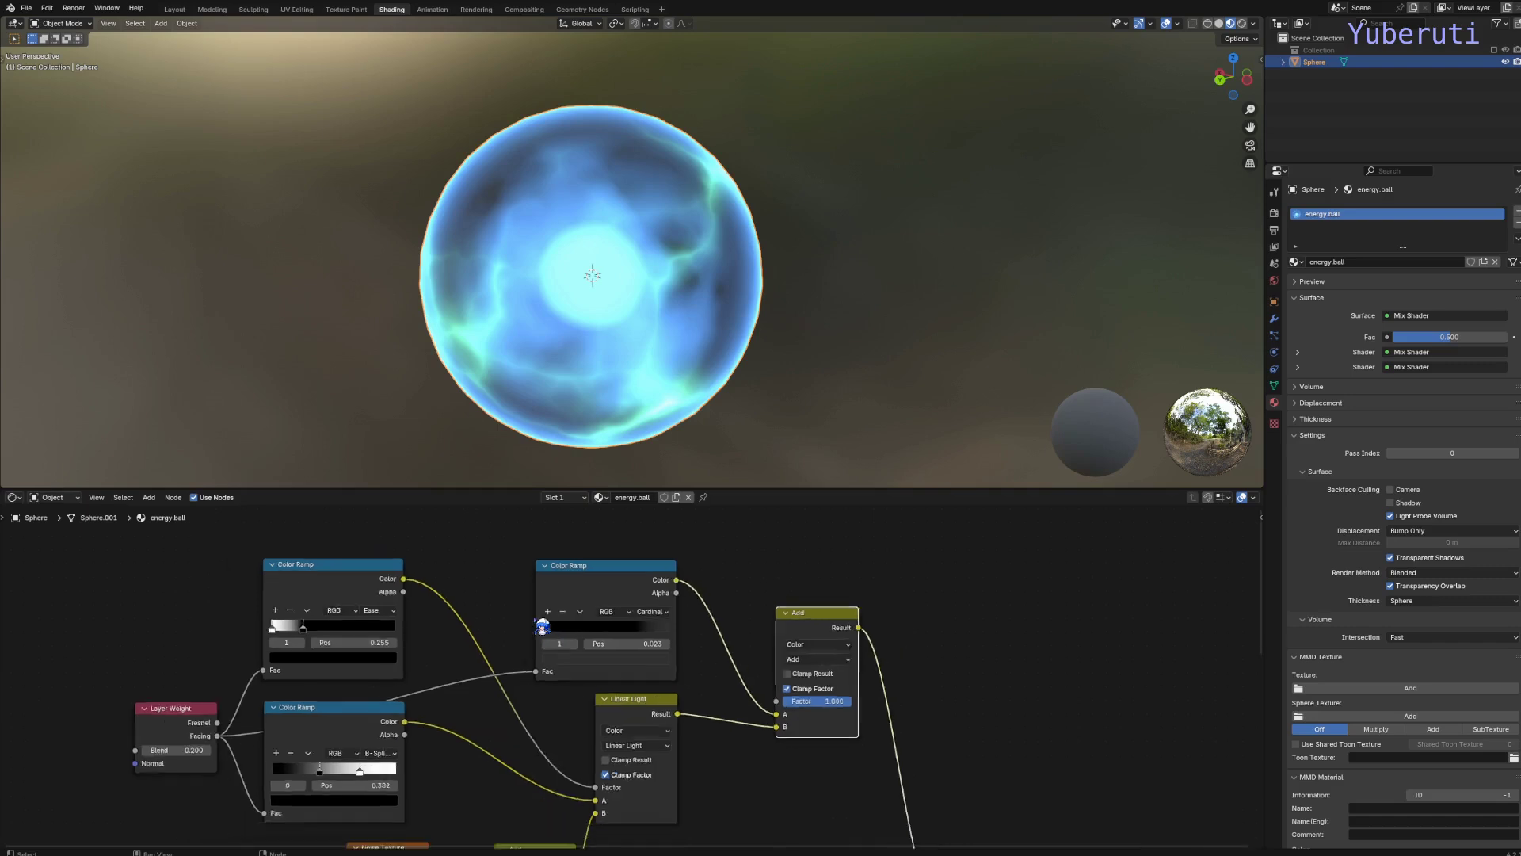
# Step: Set the upper Noise Texture's Scale to 2.100
pyautogui.moveTo(554, 595); pyautogui.dragTo(554, 543, button='middle')
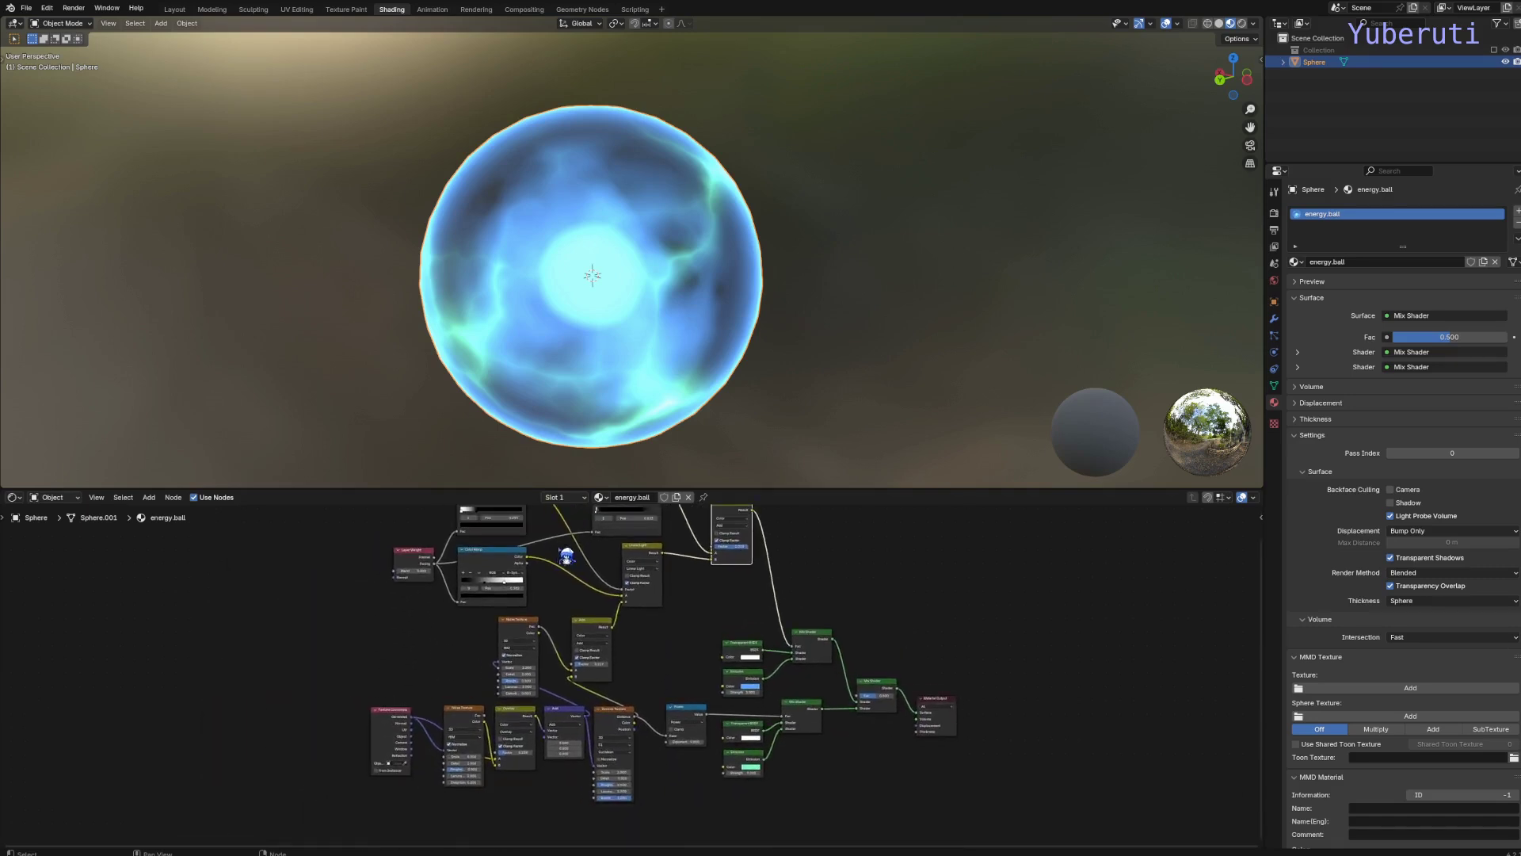
pyautogui.scroll(-1, 594, 657)
pyautogui.scroll(4, 595, 656)
pyautogui.moveTo(618, 649); pyautogui.dragTo(715, 579, button='middle')
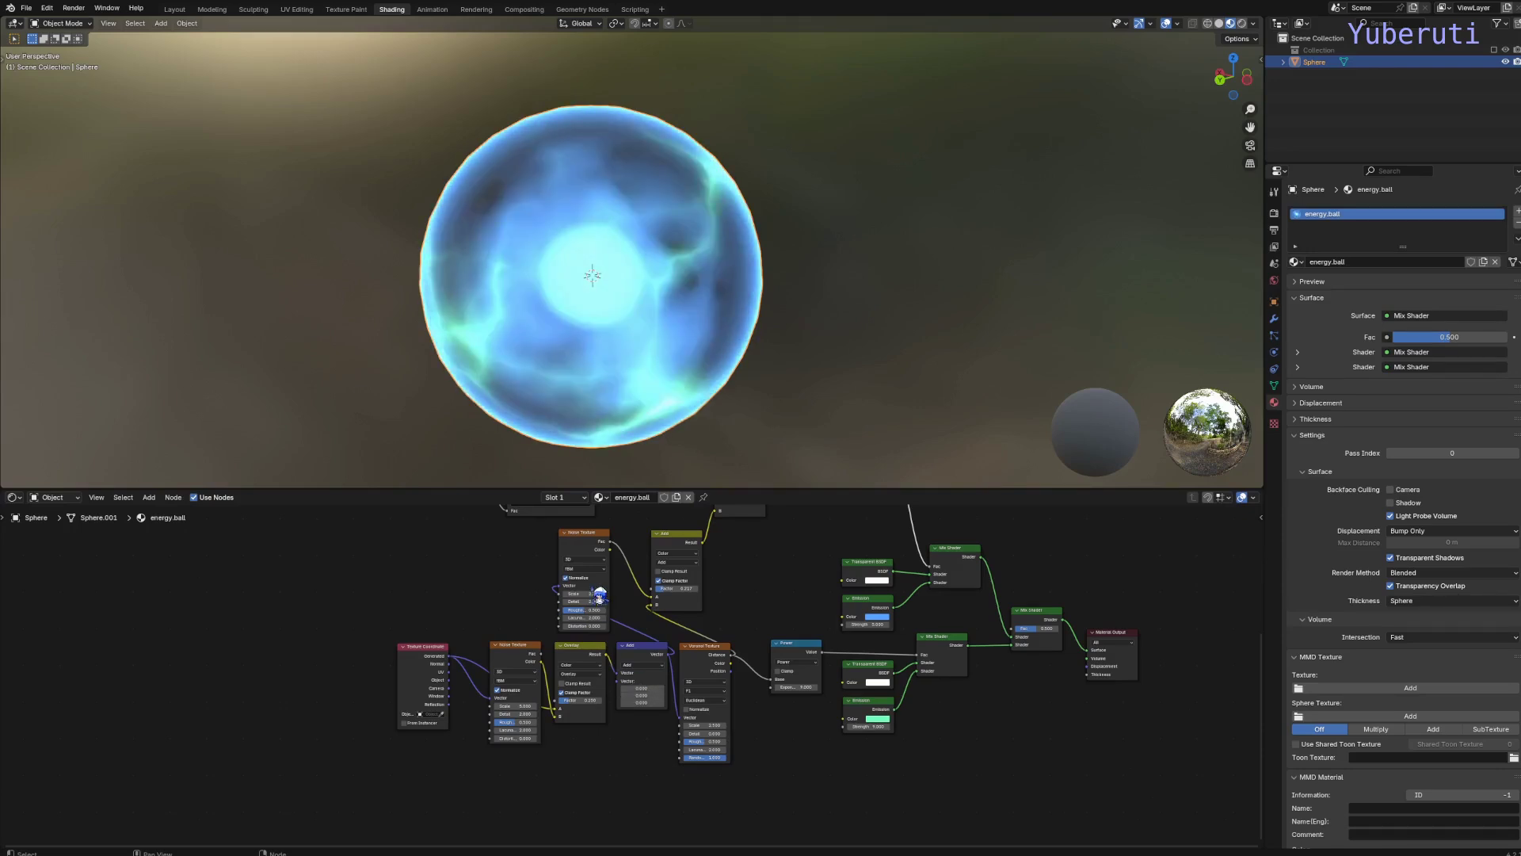
pyautogui.moveTo(624, 627); pyautogui.dragTo(645, 669, button='middle')
pyautogui.scroll(2, 646, 669)
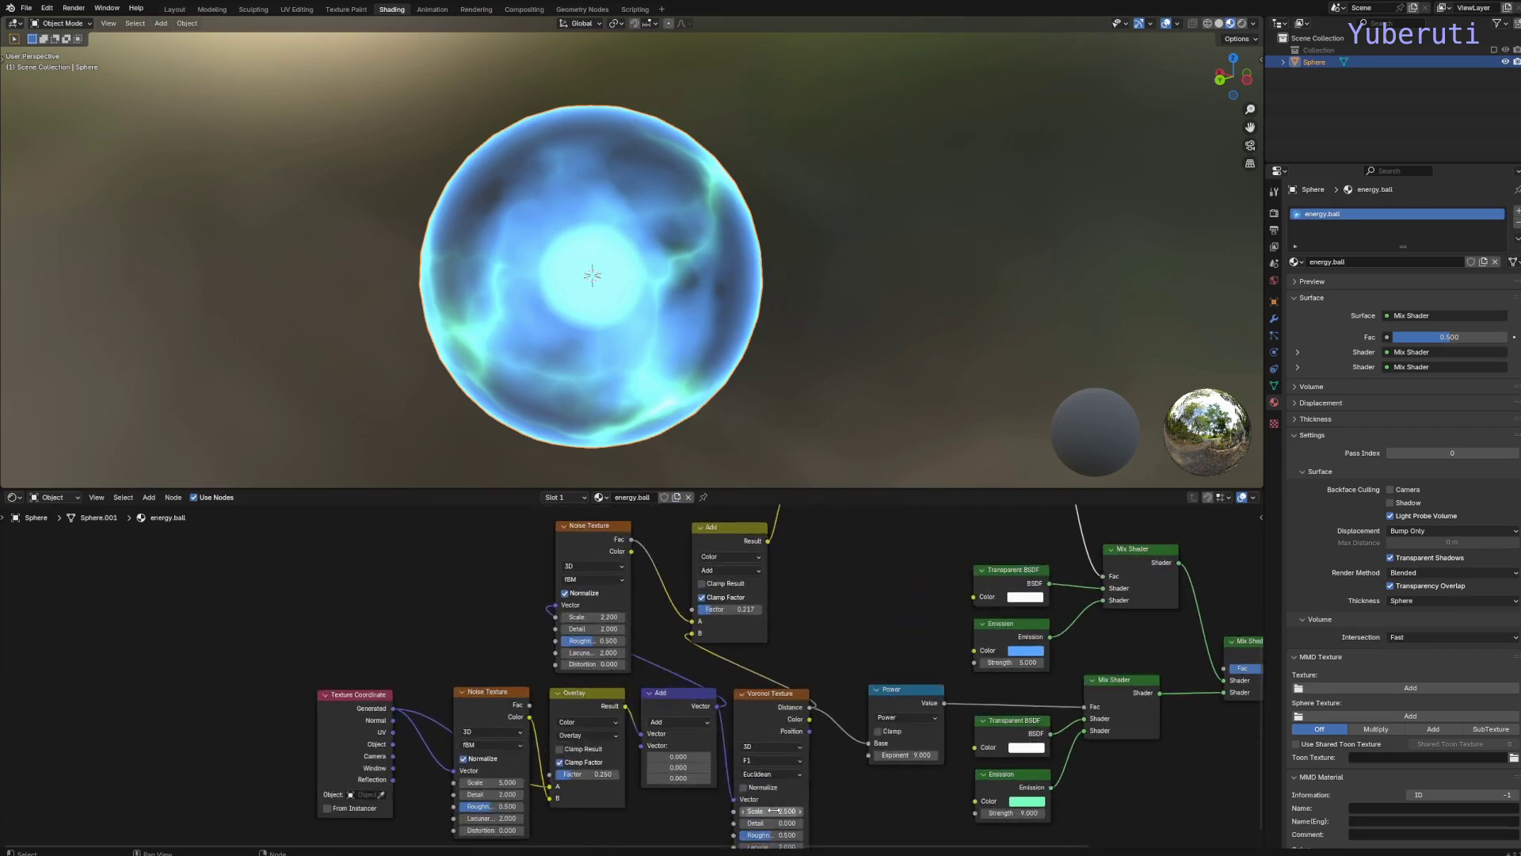
pyautogui.moveTo(594, 617)
pyautogui.mouseDown()
pyautogui.moveTo(629, 617)
pyautogui.moveTo(481, 616)
pyautogui.moveTo(592, 616)
pyautogui.mouseUp()
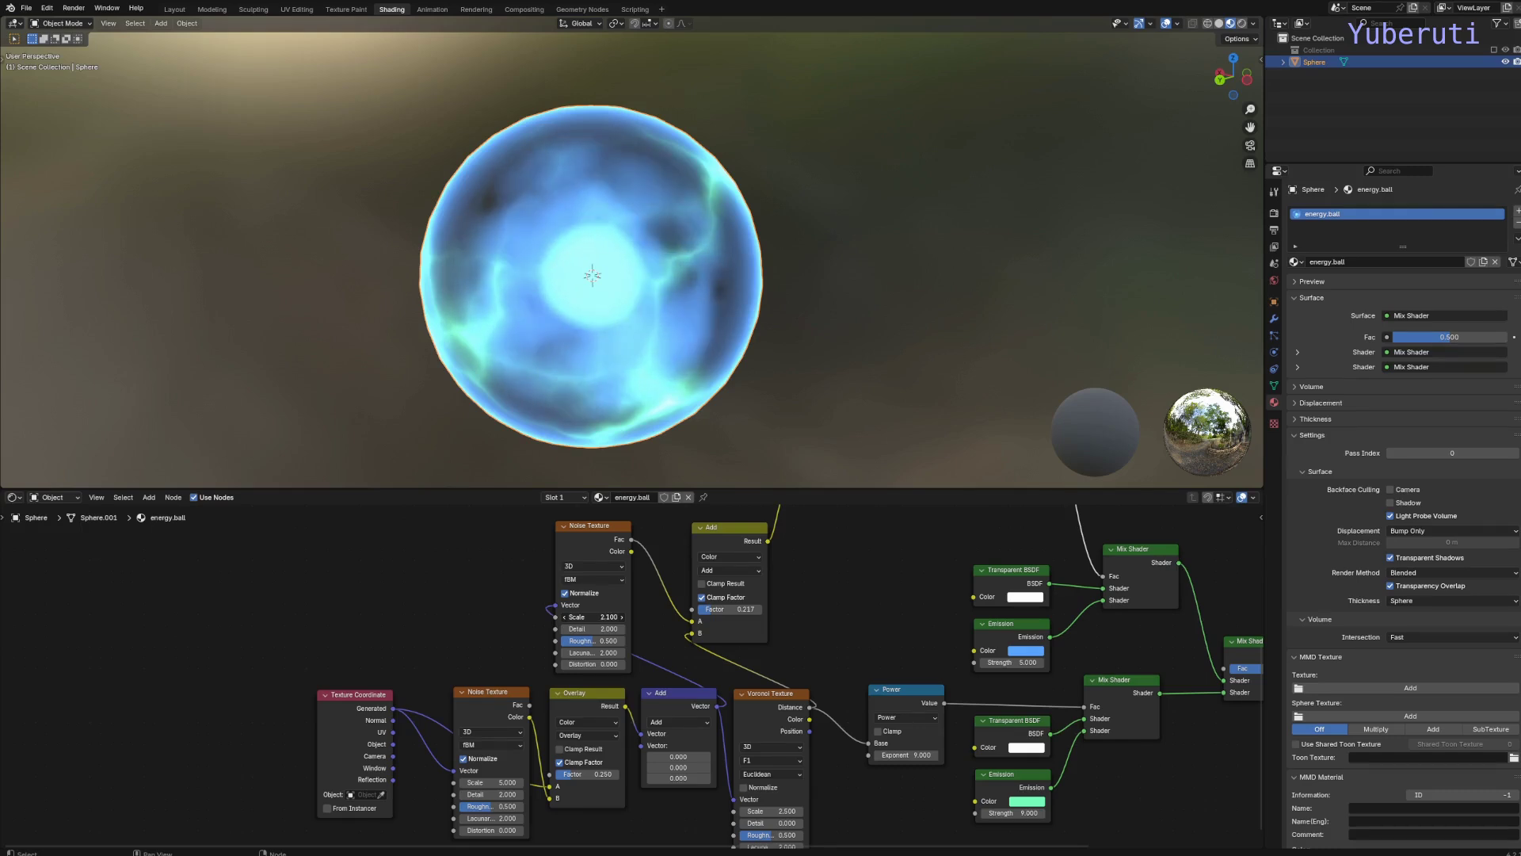
# Step: Raise the final Mix Shader's Fac to 0.642
pyautogui.scroll(-2, 853, 606)
pyautogui.moveTo(852, 646); pyautogui.dragTo(624, 623, button='middle')
pyautogui.moveTo(890, 682); pyautogui.dragTo(679, 699, button='middle')
pyautogui.scroll(3, 687, 706)
pyautogui.moveTo(759, 672); pyautogui.dragTo(704, 688, button='middle')
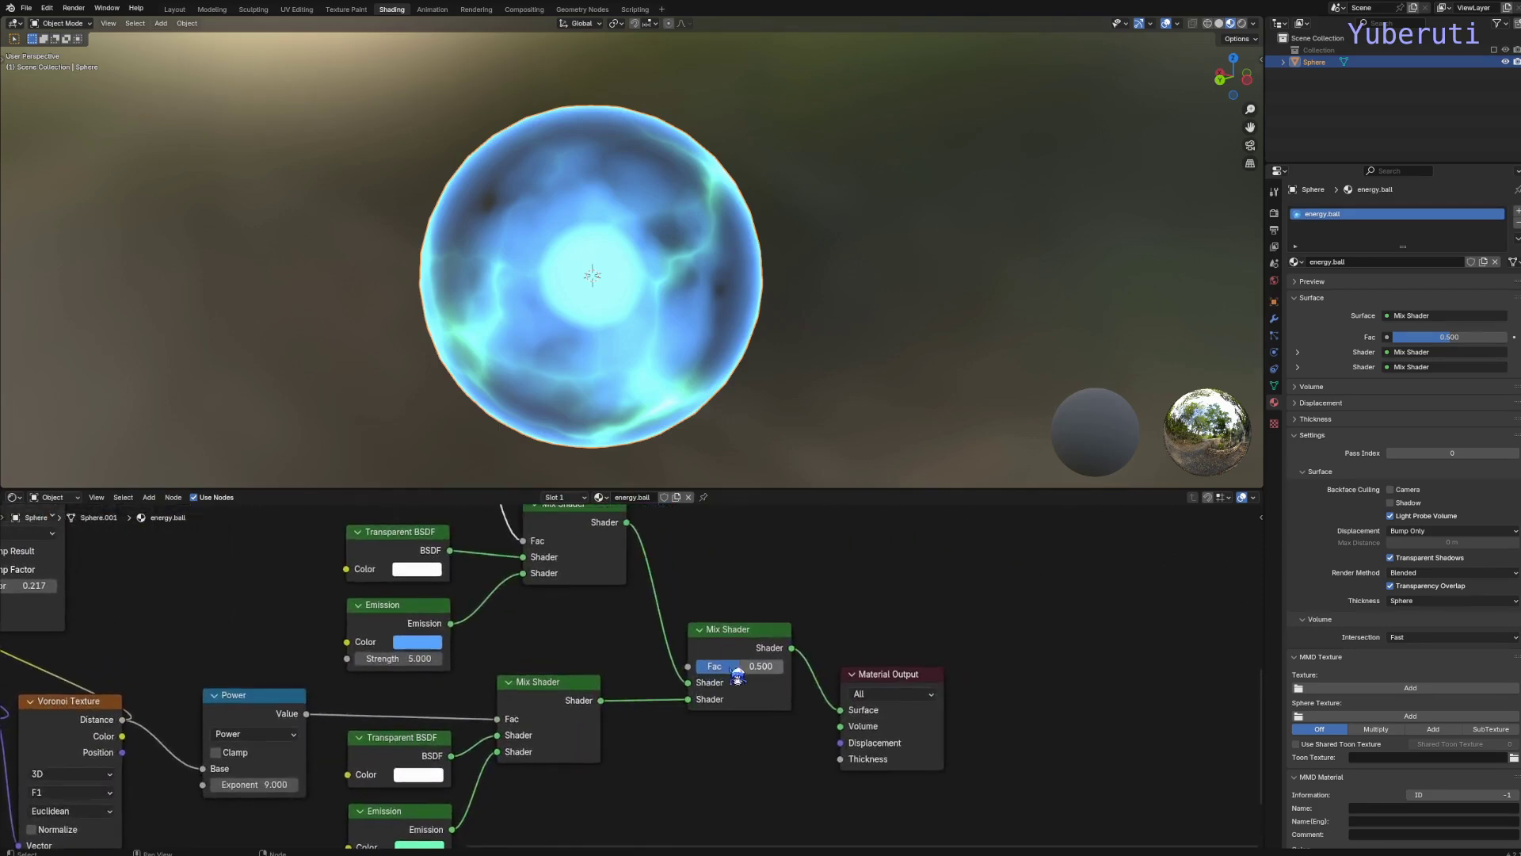
pyautogui.moveTo(743, 672)
pyautogui.mouseDown()
pyautogui.moveTo(761, 665)
pyautogui.moveTo(746, 665)
pyautogui.mouseUp()
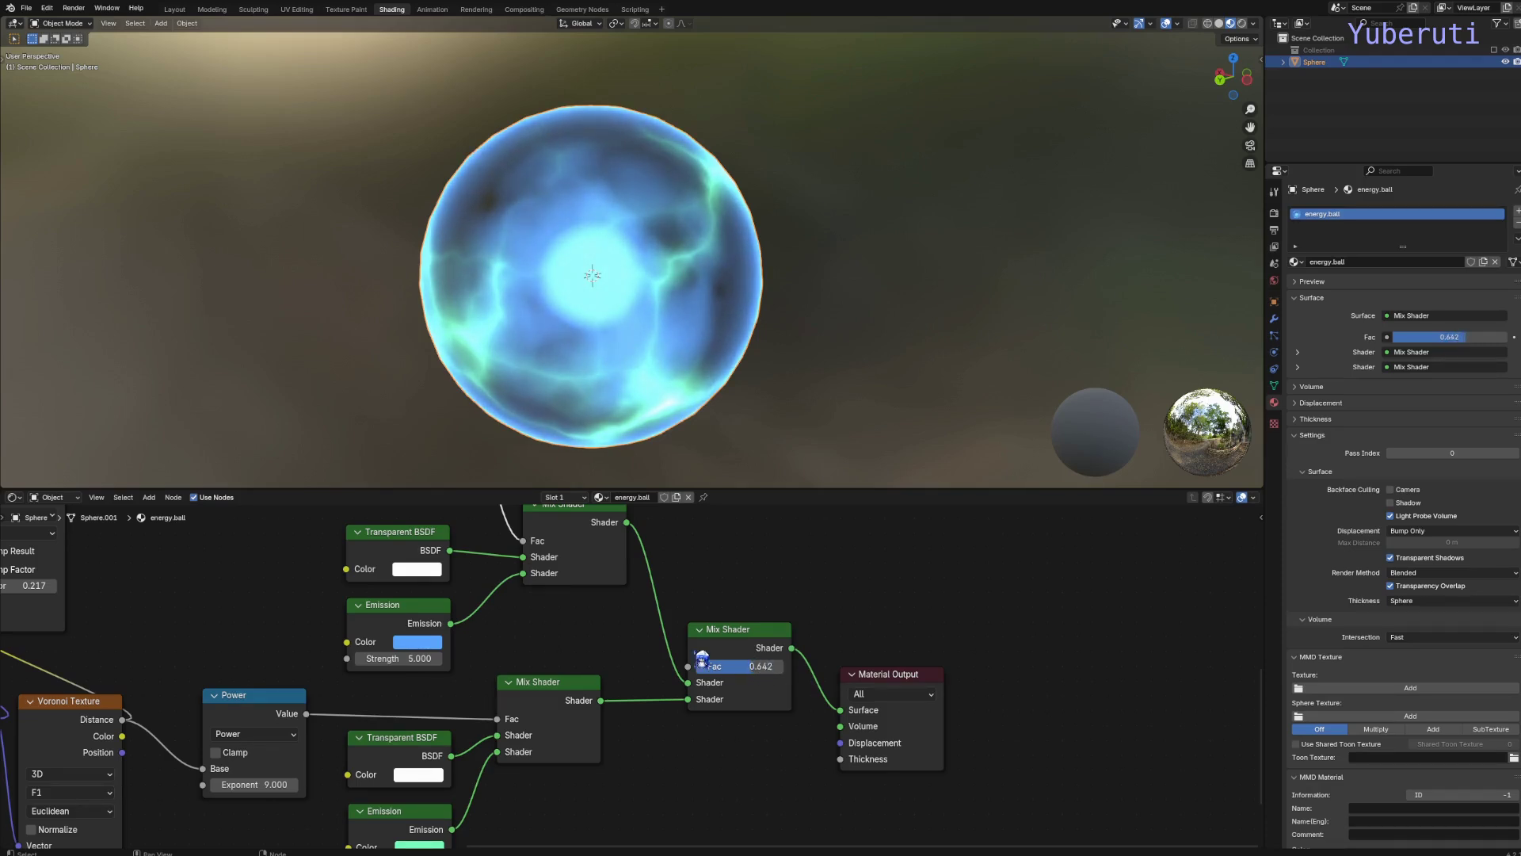
pyautogui.scroll(-7, 615, 632)
pyautogui.moveTo(469, 602); pyautogui.dragTo(816, 743, button='middle')
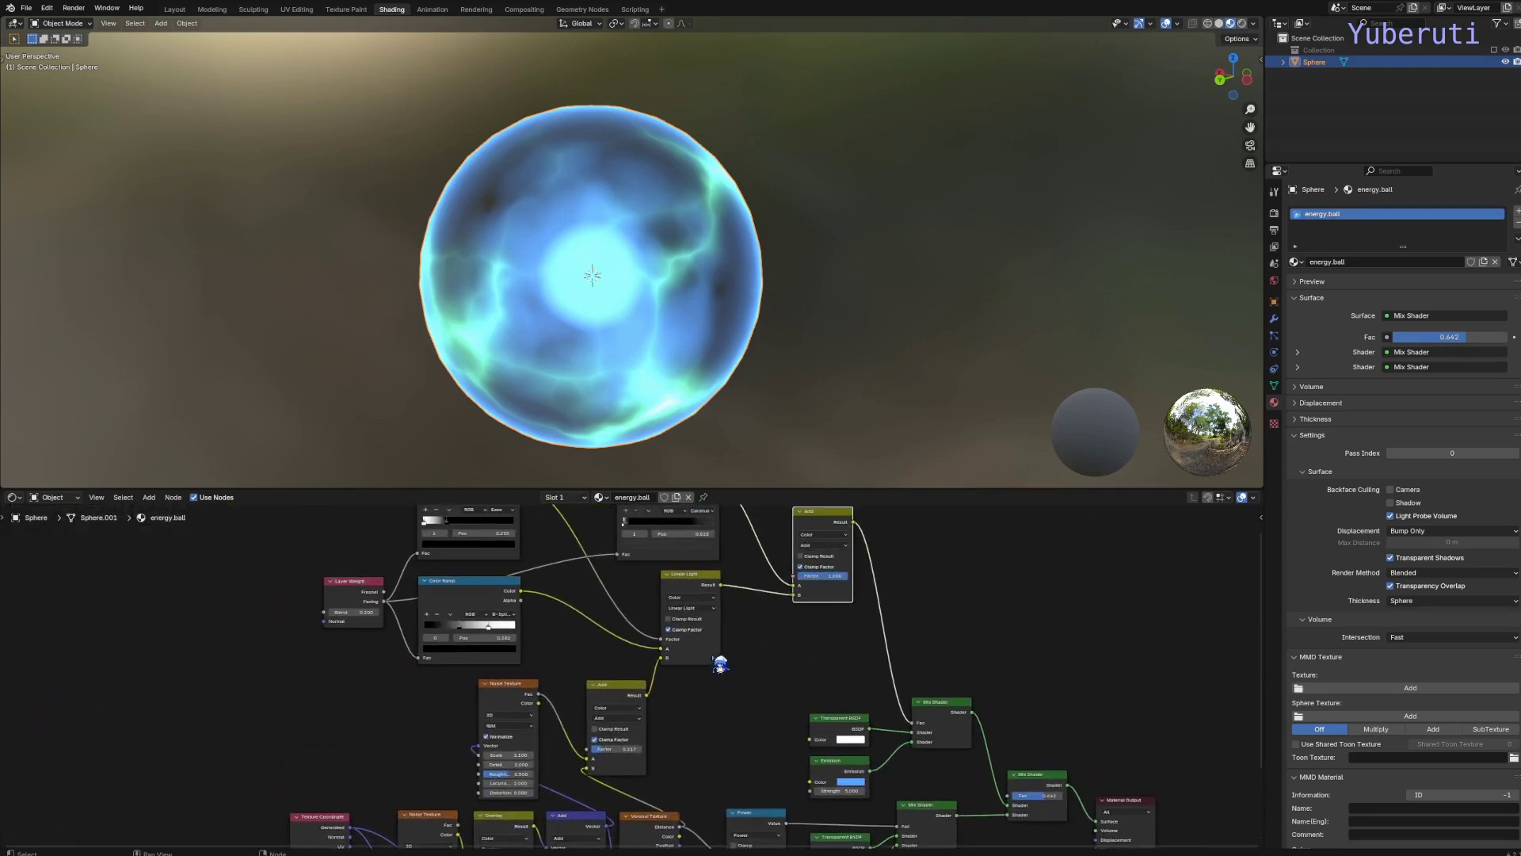
pyautogui.moveTo(625, 739); pyautogui.dragTo(723, 552, button='middle')
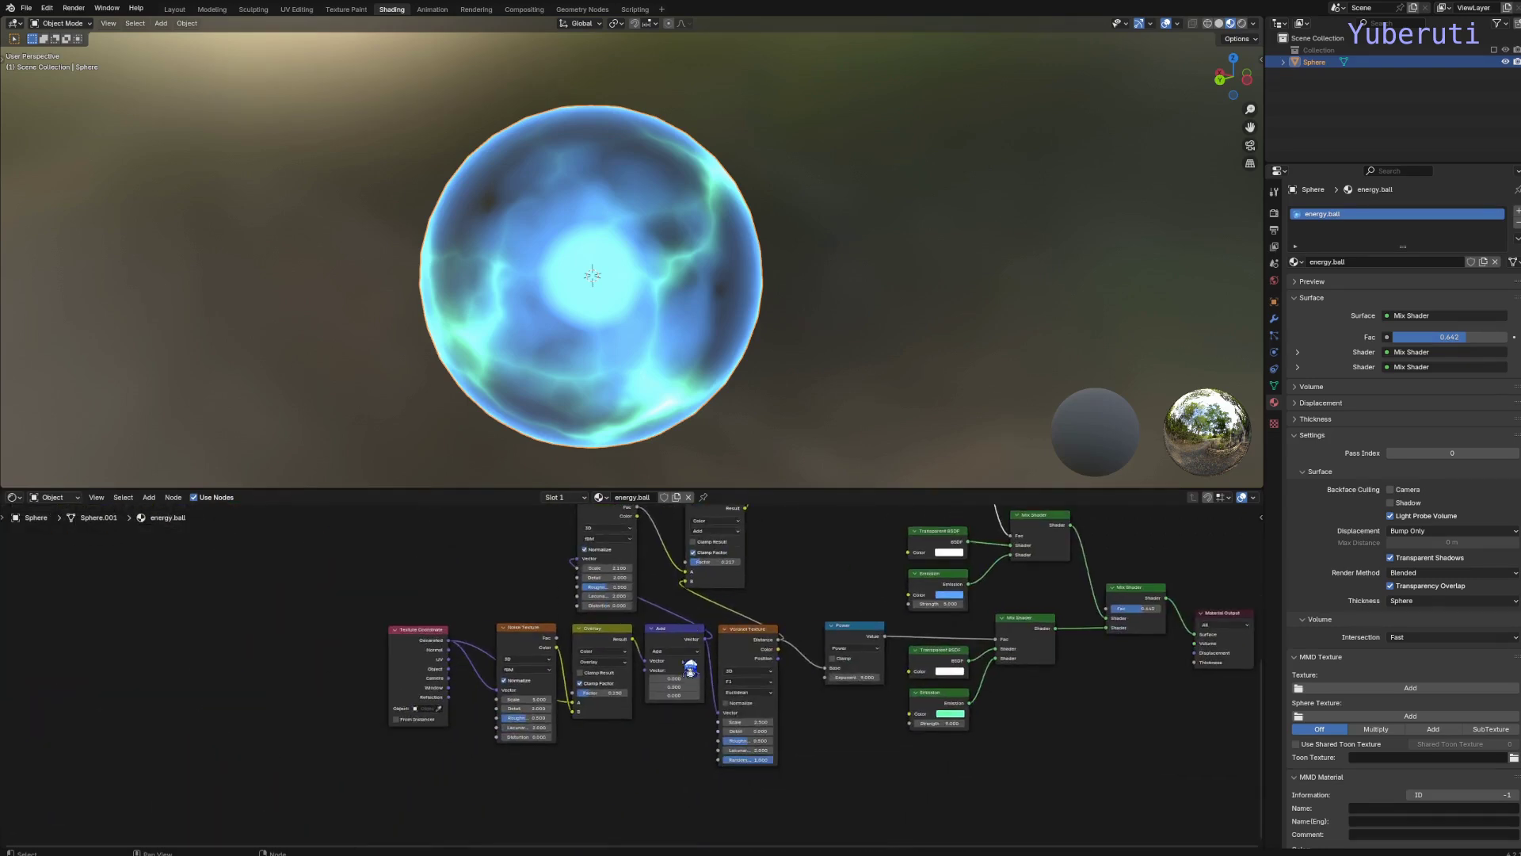
pyautogui.moveTo(682, 678); pyautogui.dragTo(746, 679)
pyautogui.press('Escape')
pyautogui.scroll(-2, 792, 633)
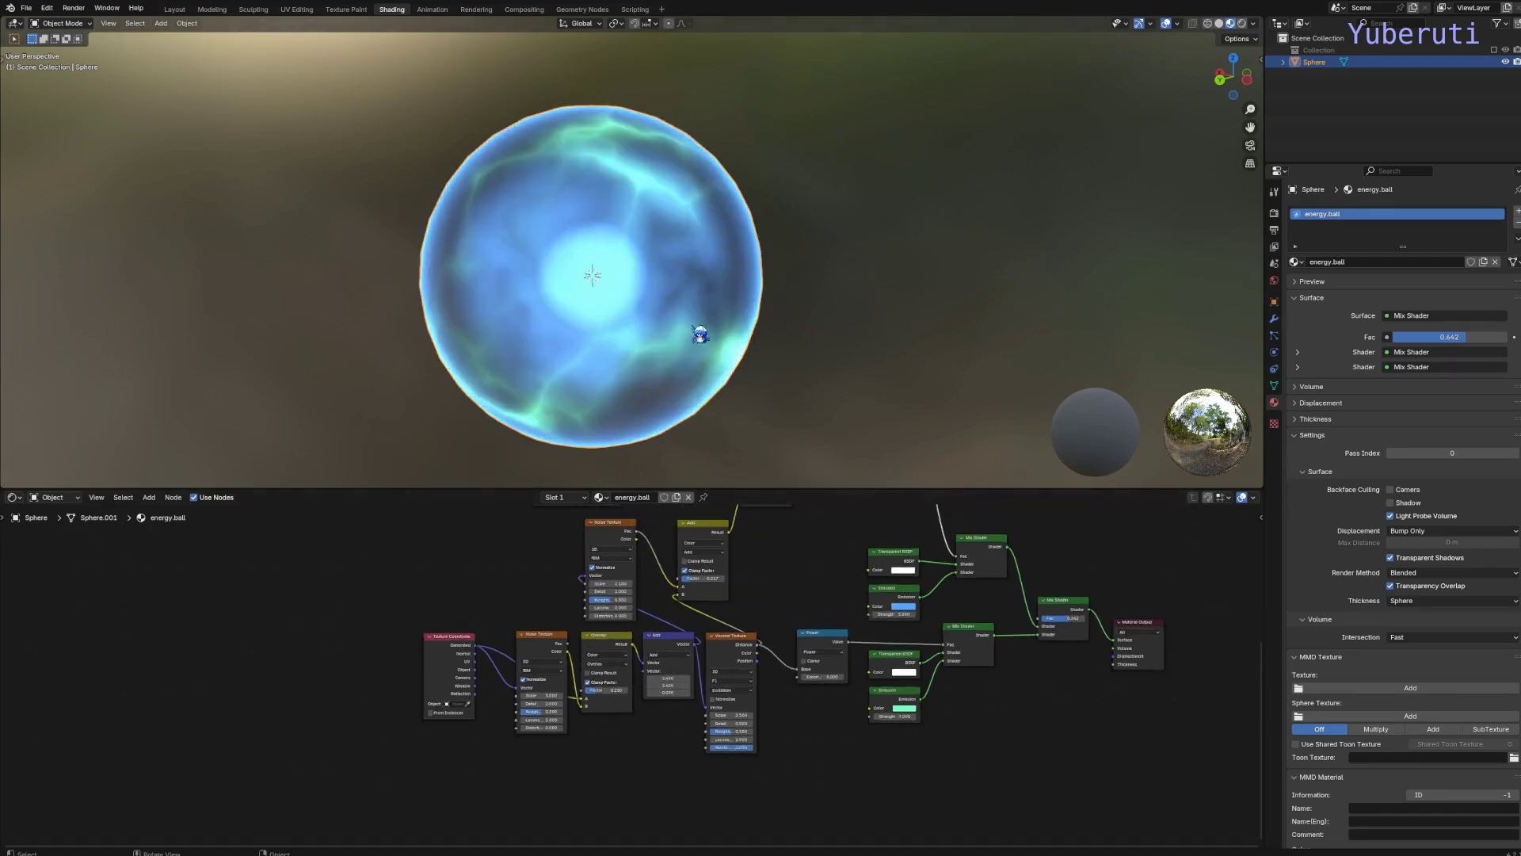
pyautogui.moveTo(614, 306); pyautogui.dragTo(666, 285, button='middle')
pyautogui.scroll(-5, 800, 593)
pyautogui.moveTo(820, 575); pyautogui.dragTo(625, 733, button='middle')
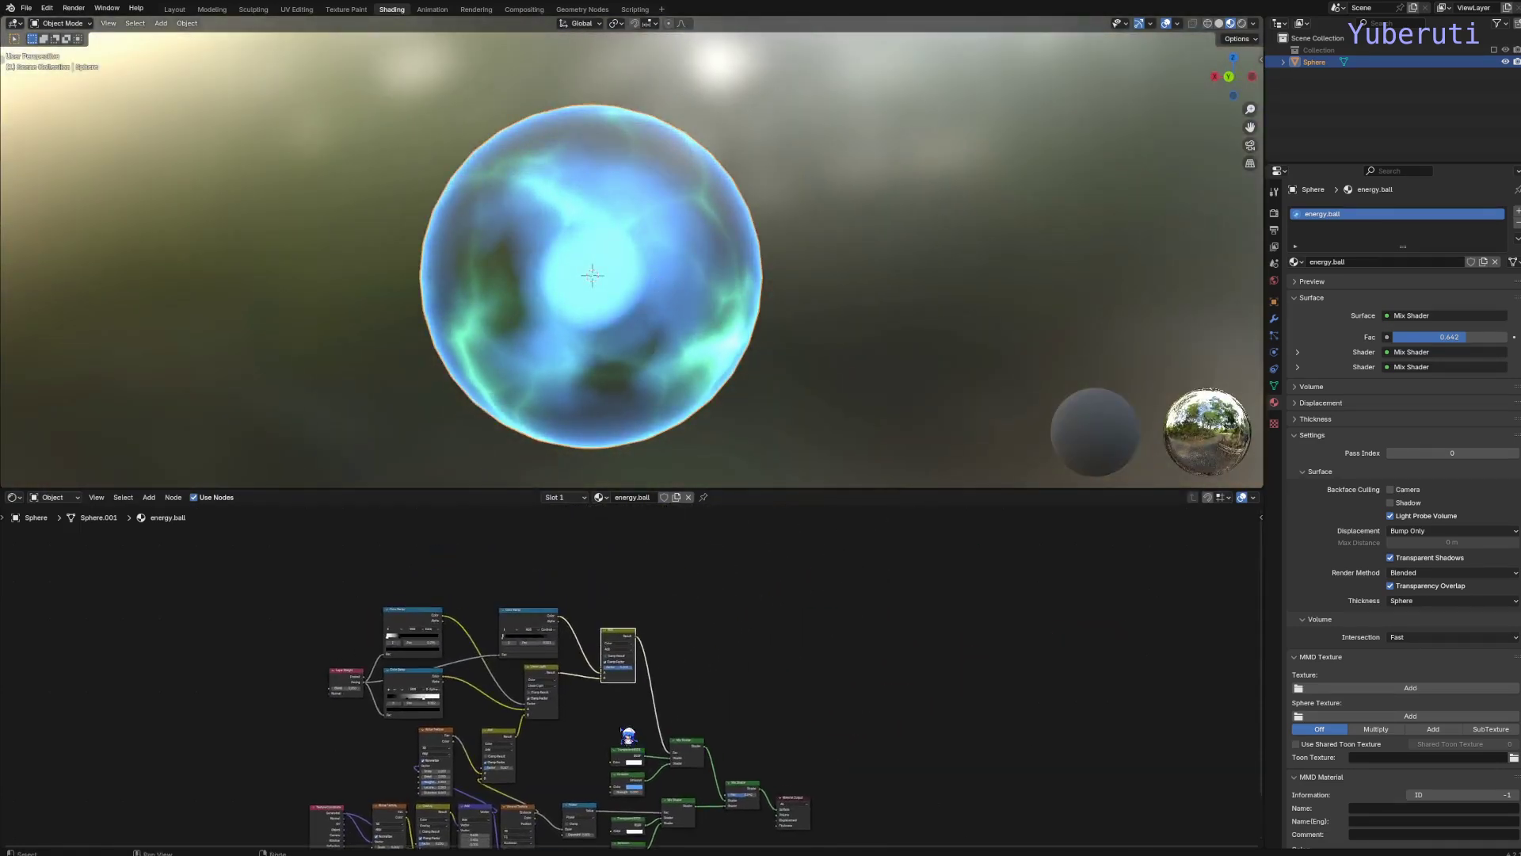
pyautogui.scroll(8, 582, 701)
pyautogui.scroll(-3, 569, 673)
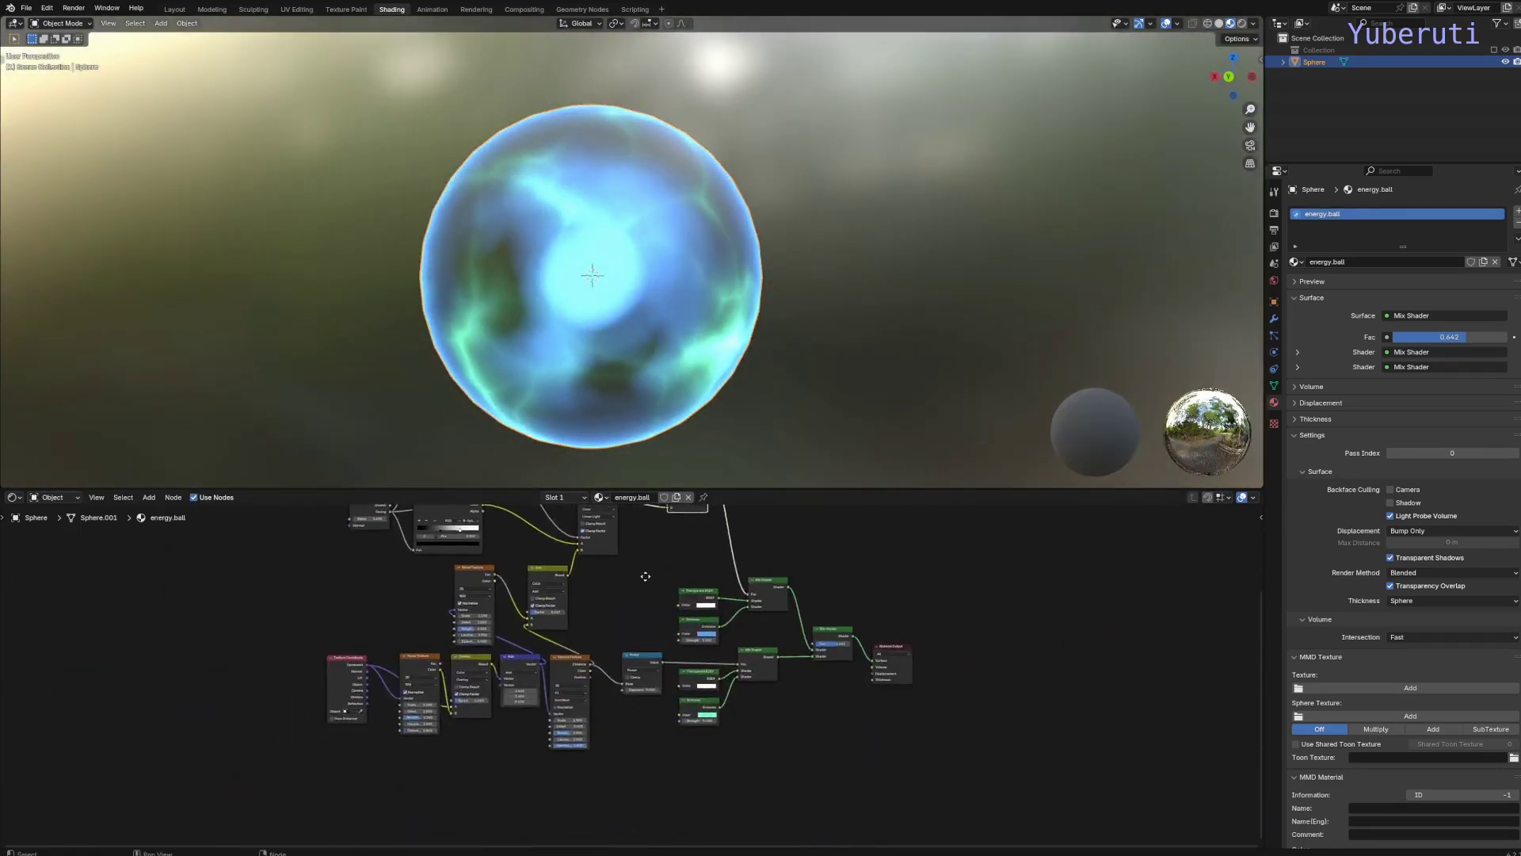
pyautogui.moveTo(638, 578); pyautogui.dragTo(657, 633, button='middle')
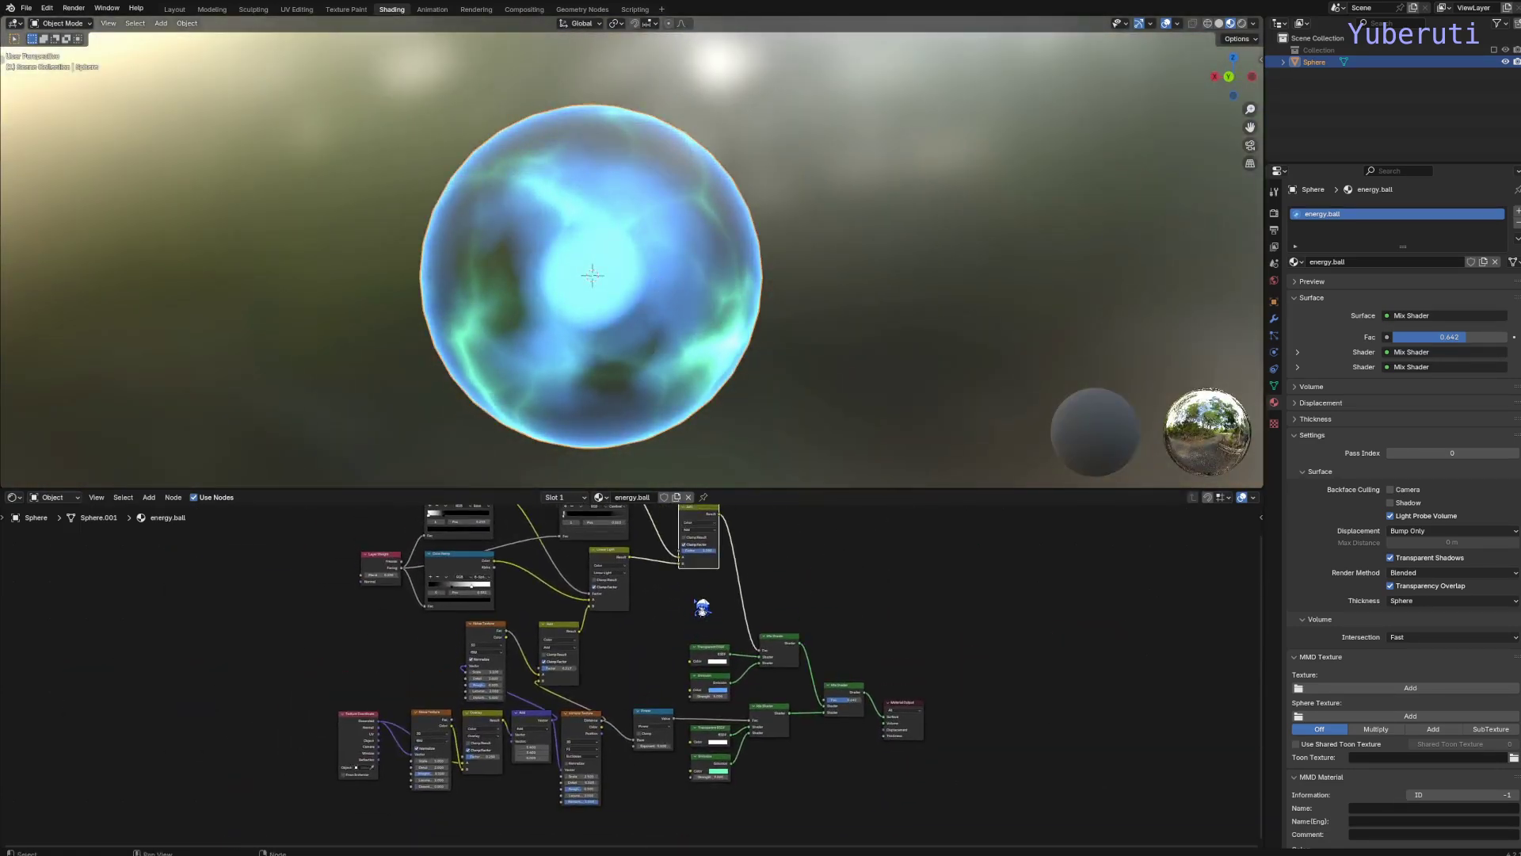